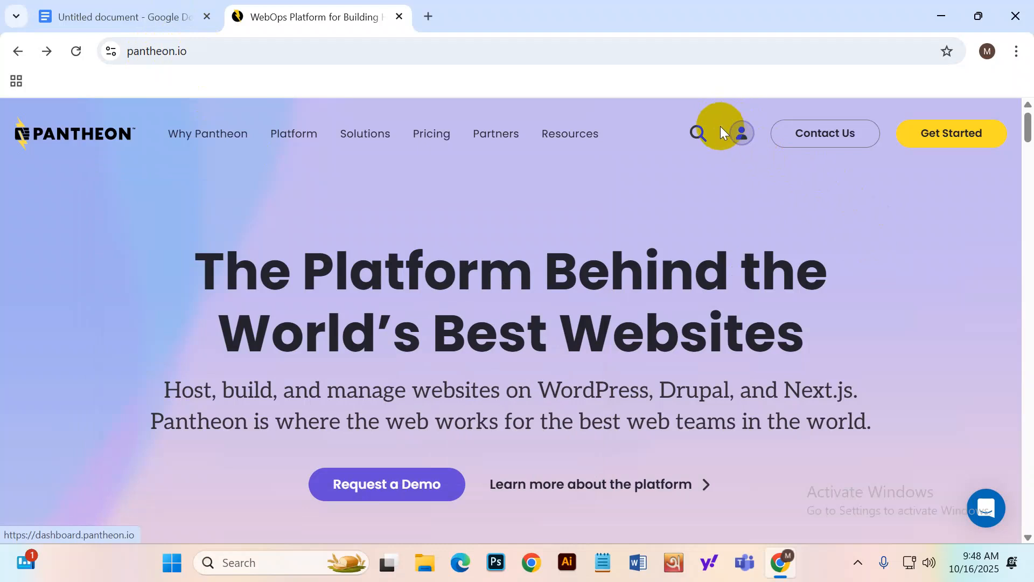
Log in to the Pantheon dashboard with a Google account.
click(744, 135)
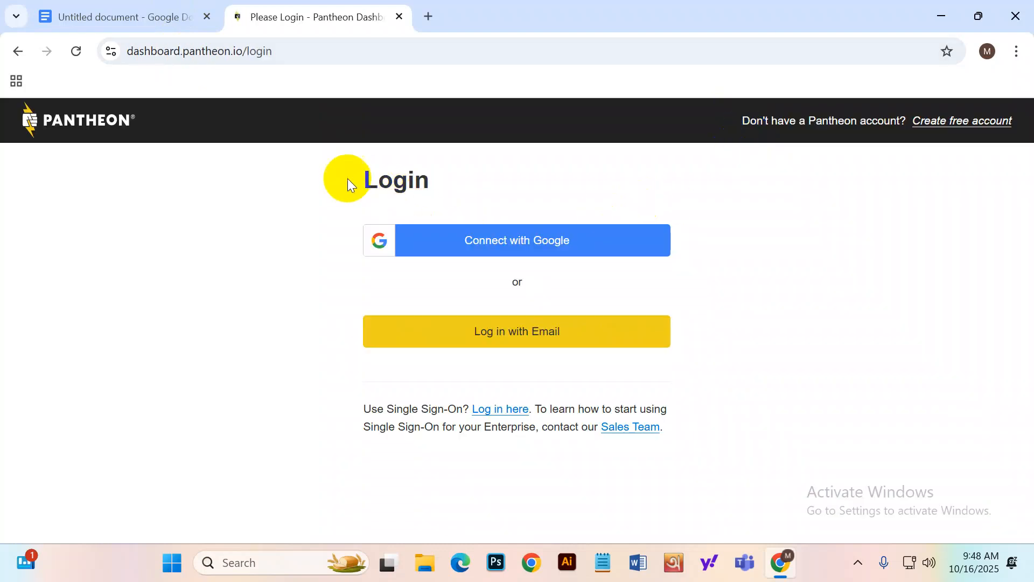
drag(347, 179, 460, 173)
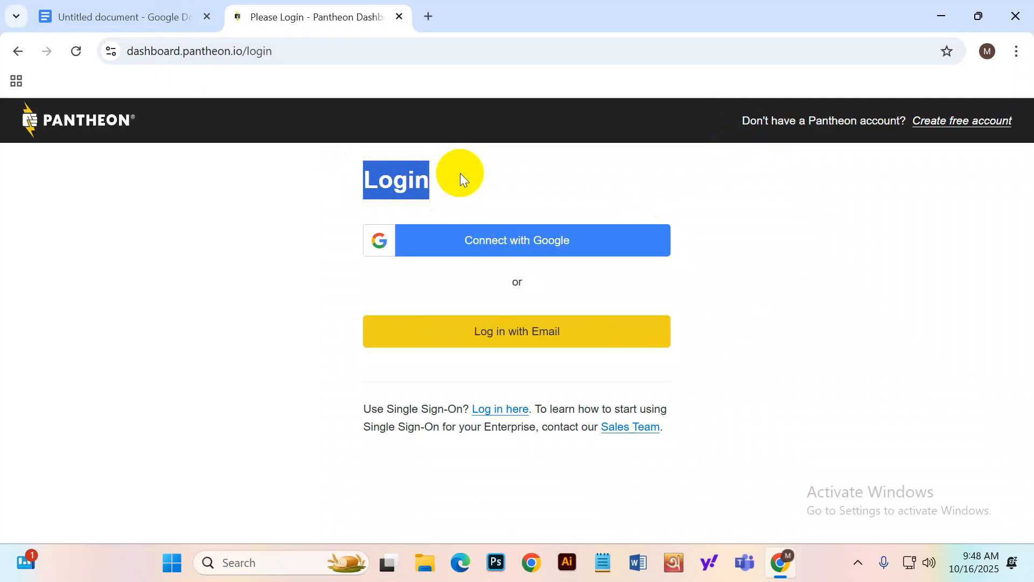
click(558, 248)
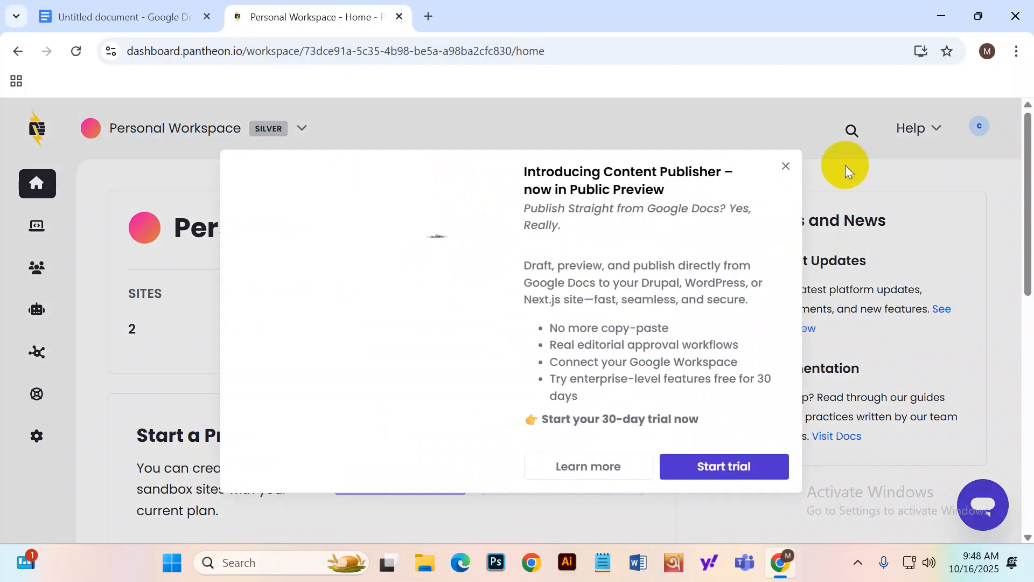
Close the promo popup and maintenance notice, then sign out from the account menu.
click(781, 165)
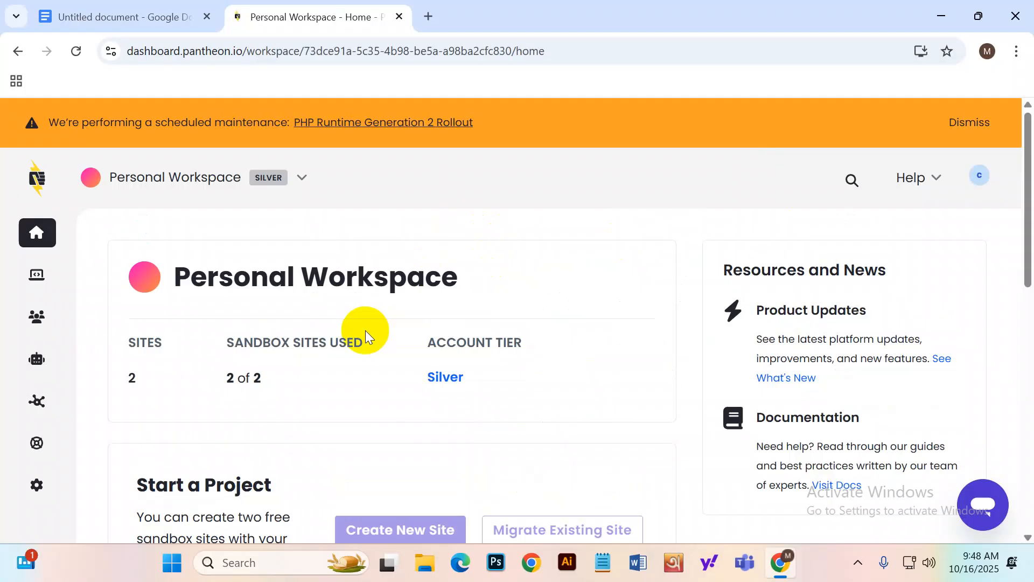
click(963, 126)
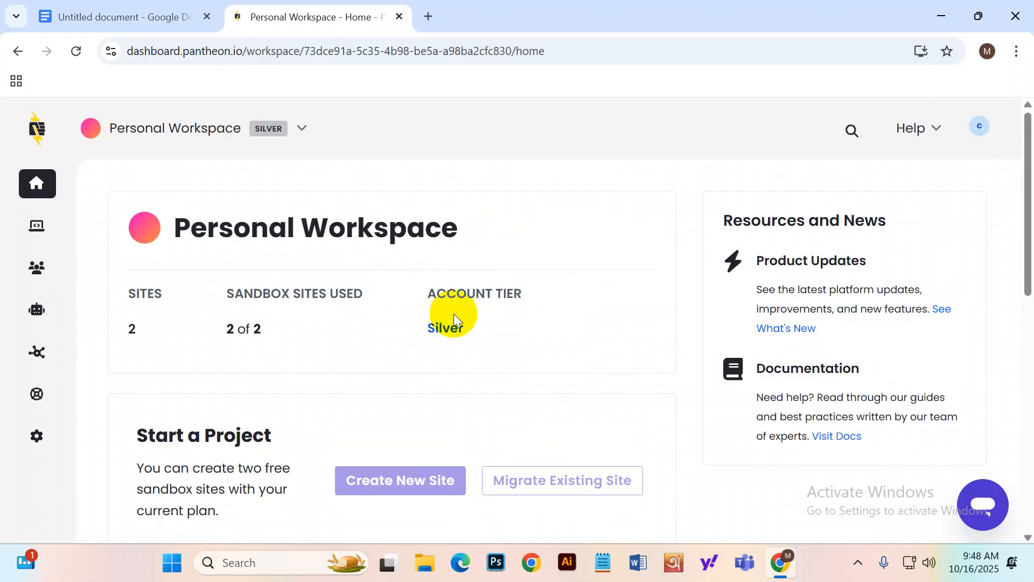
click(980, 128)
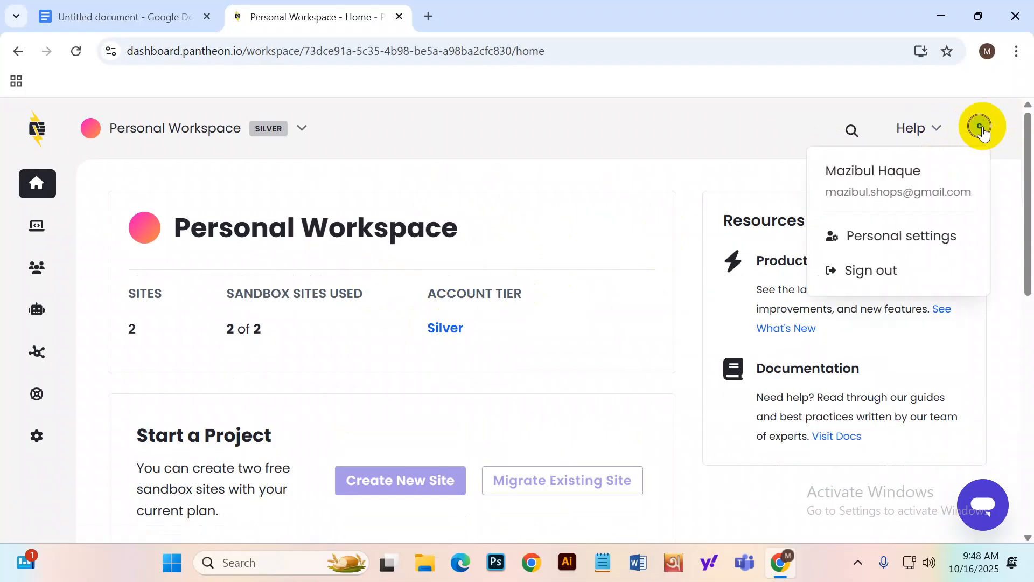
click(861, 275)
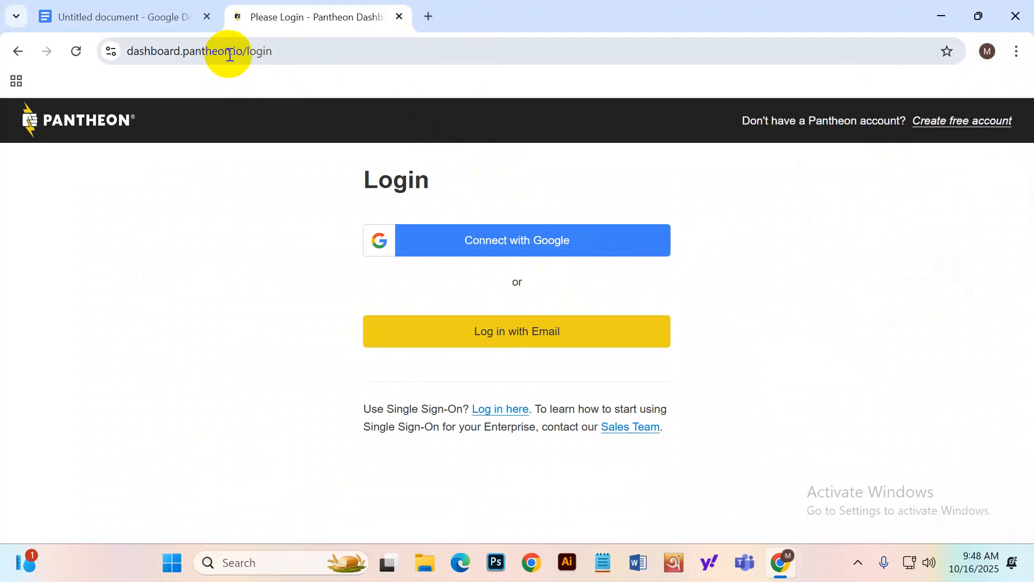
Open an incognito window, load the Pantheon site and begin Google sign-in.
click(1017, 51)
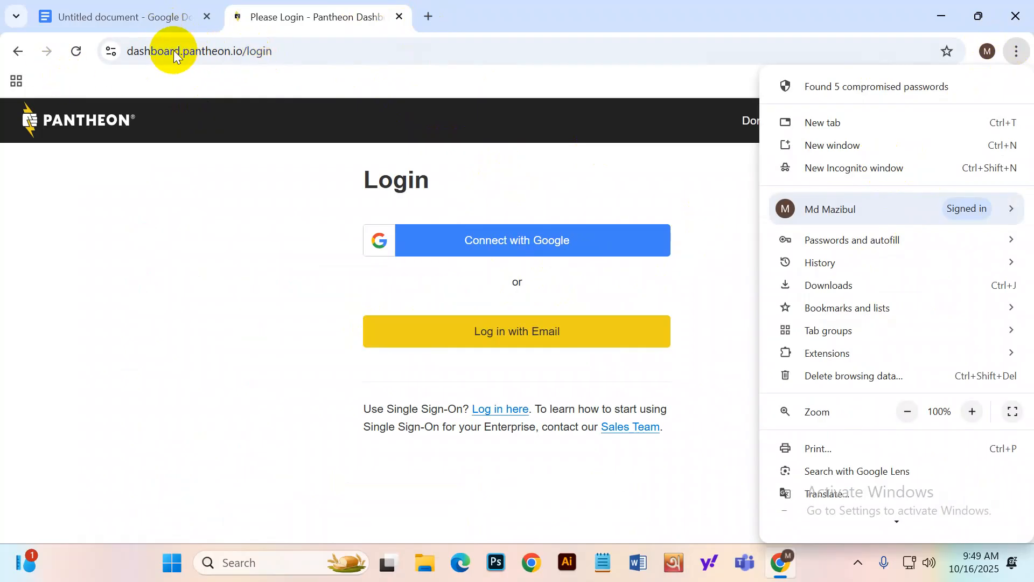
drag(186, 51, 241, 51)
key(ctrl+c)
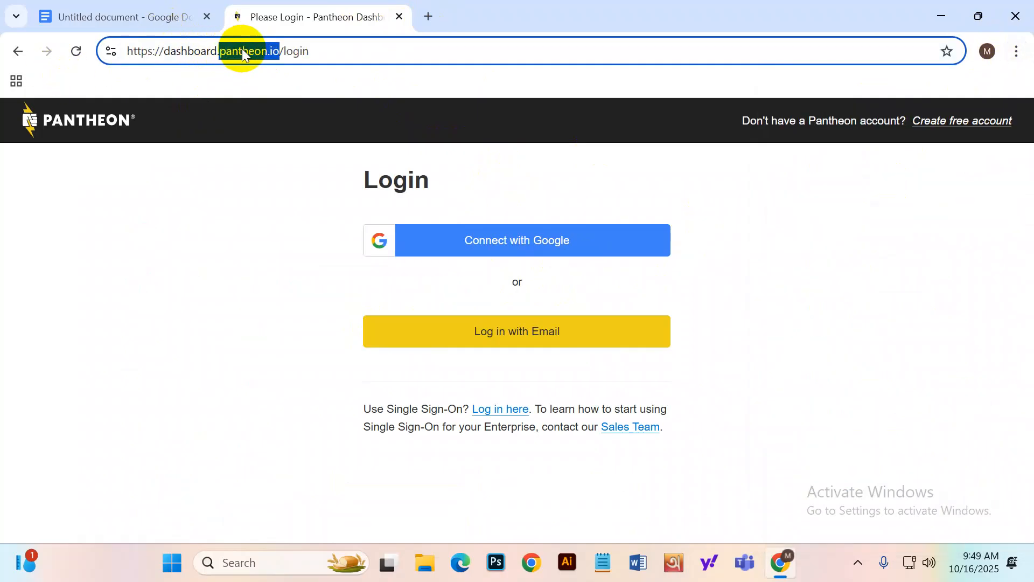
click(1018, 54)
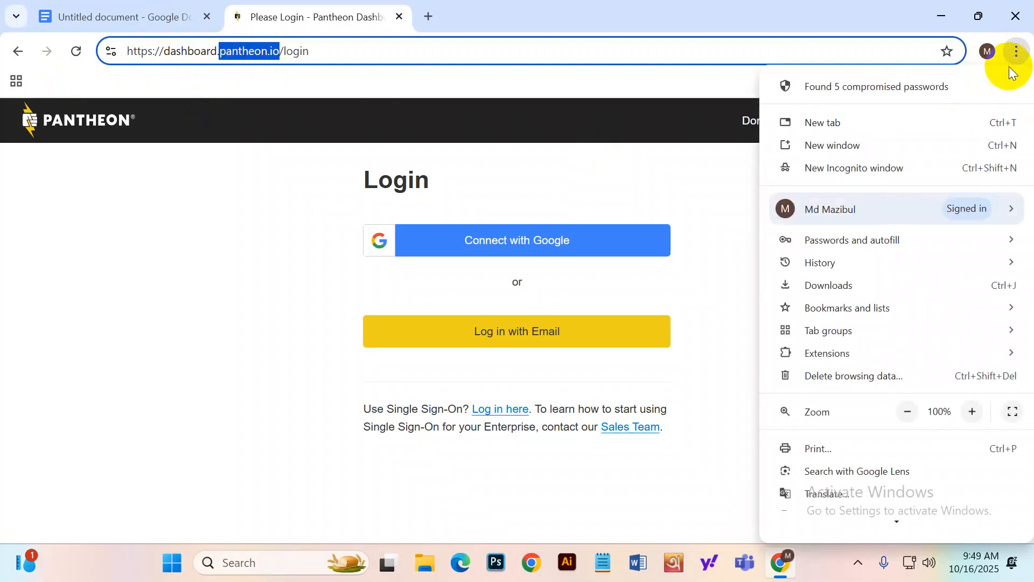
click(934, 157)
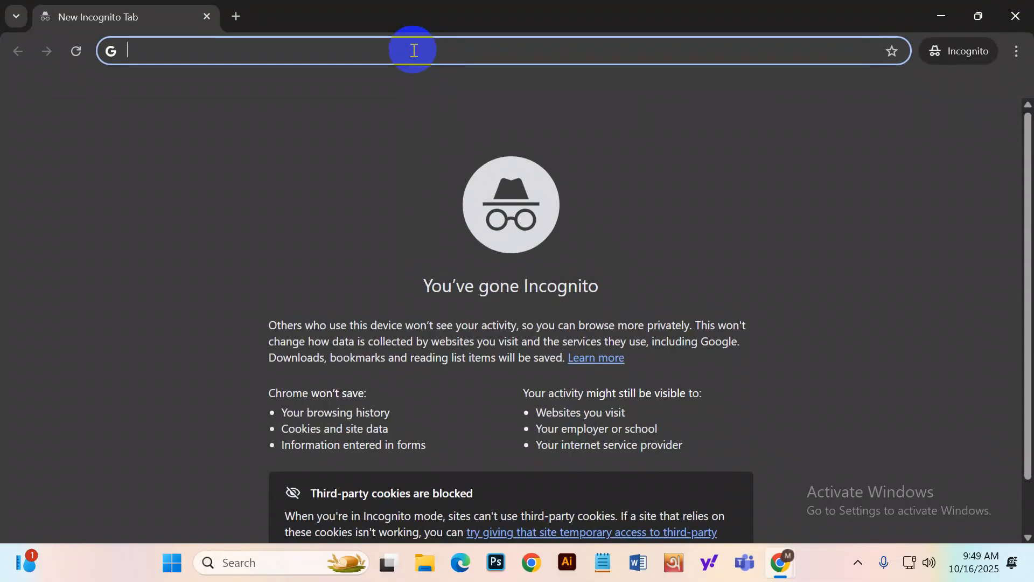
key(ctrl+v)
key(Return)
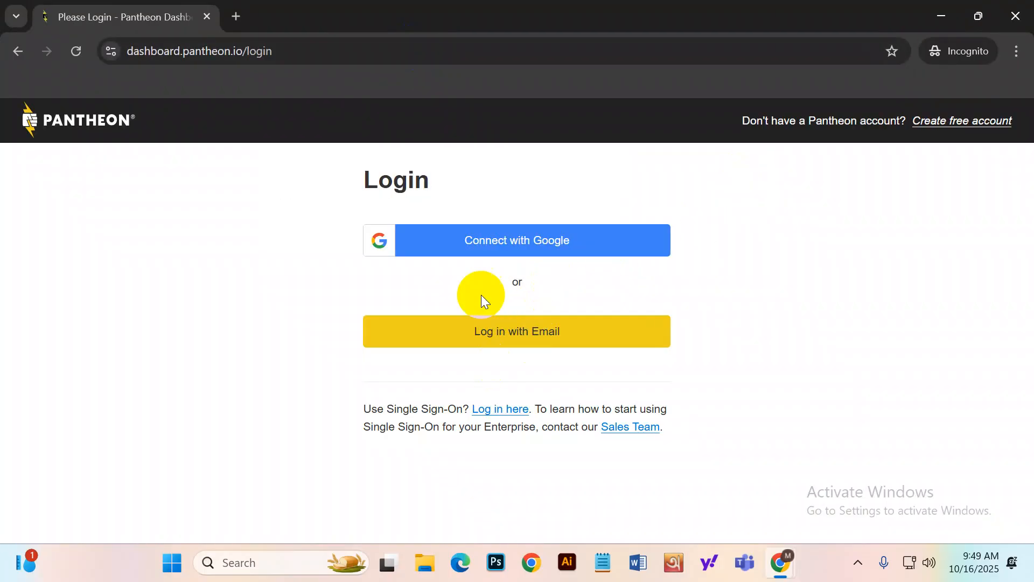
click(480, 240)
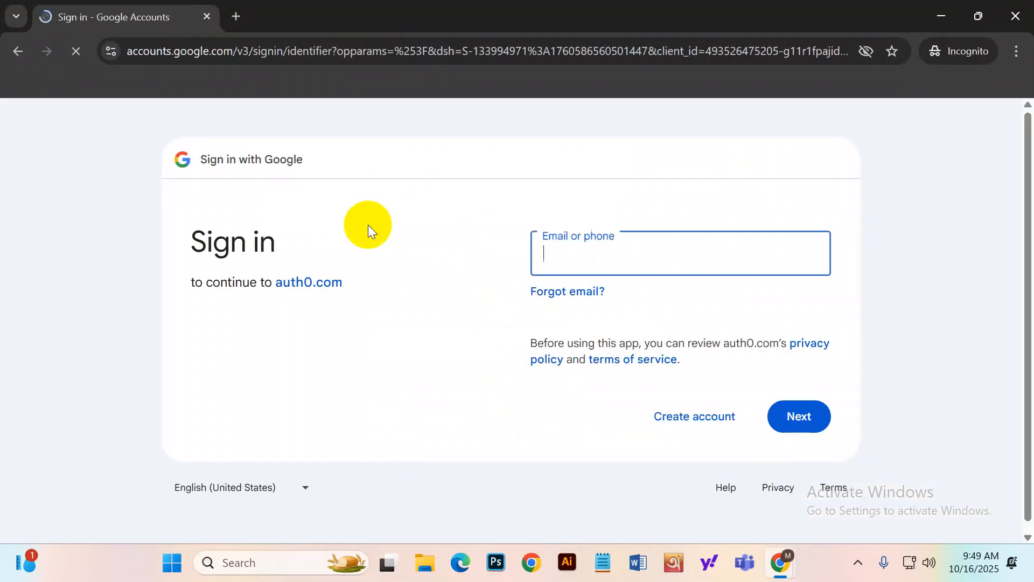
click(561, 253)
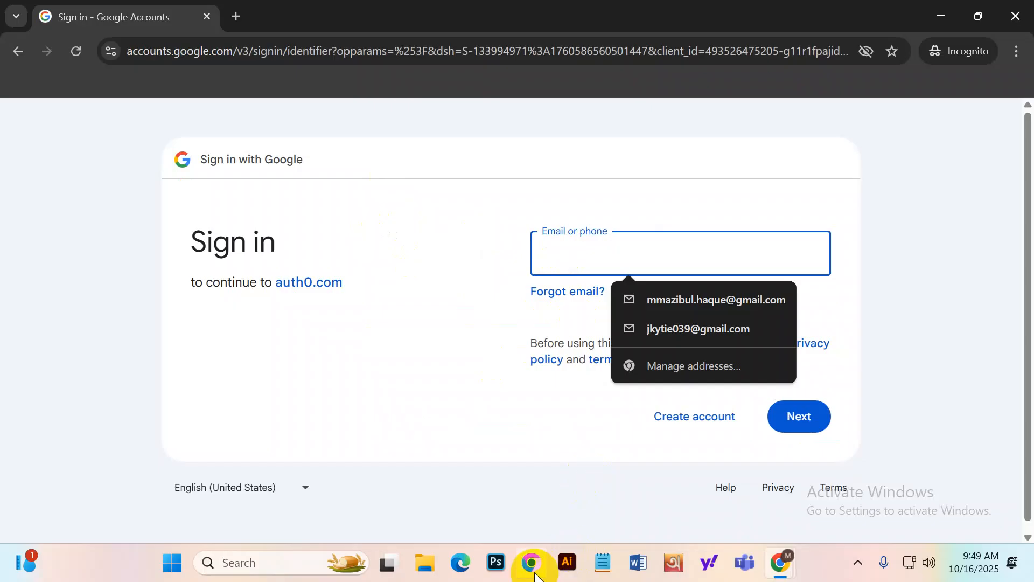
Launch a new Chrome window under the other profile from the profile picker.
click(531, 562)
scroll(339, 398, down, 2)
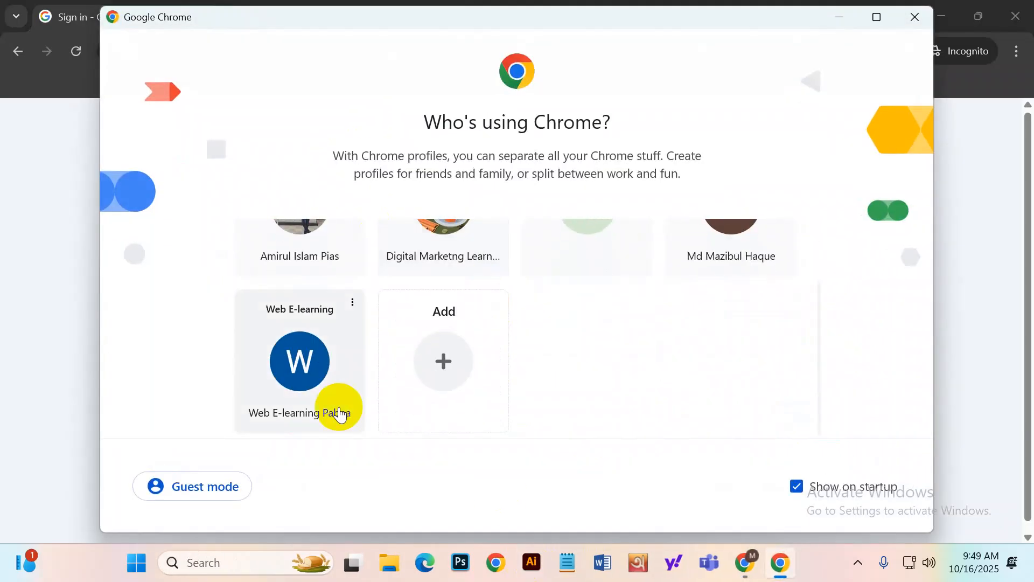
click(300, 362)
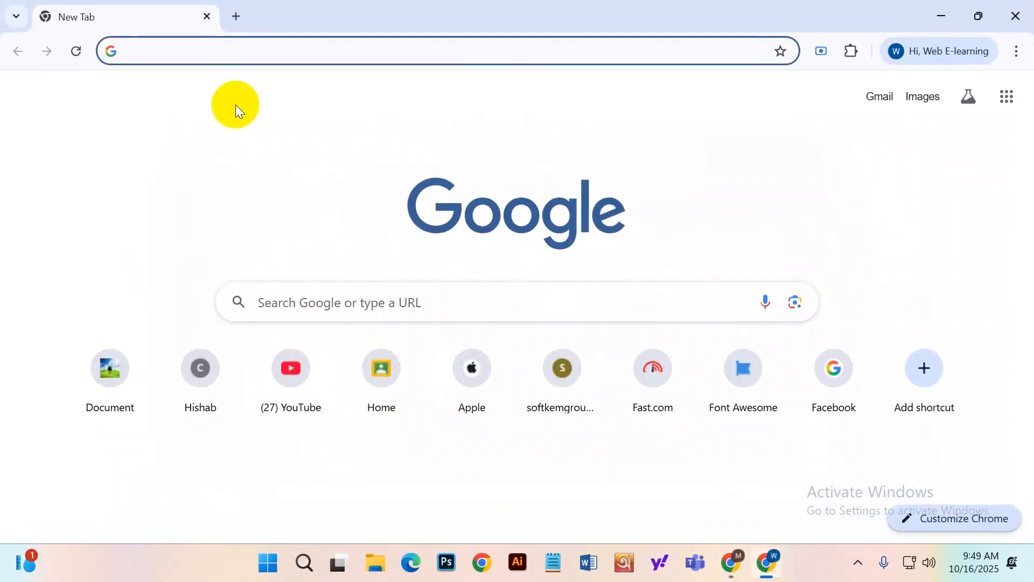
Load the Pantheon website and accept all cookies.
click(229, 51)
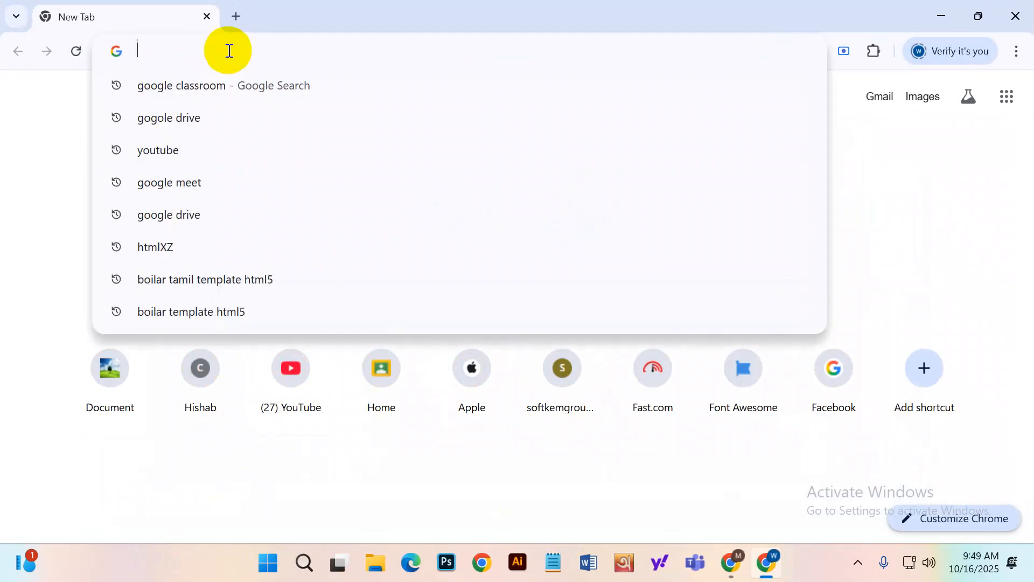
key(ctrl+v)
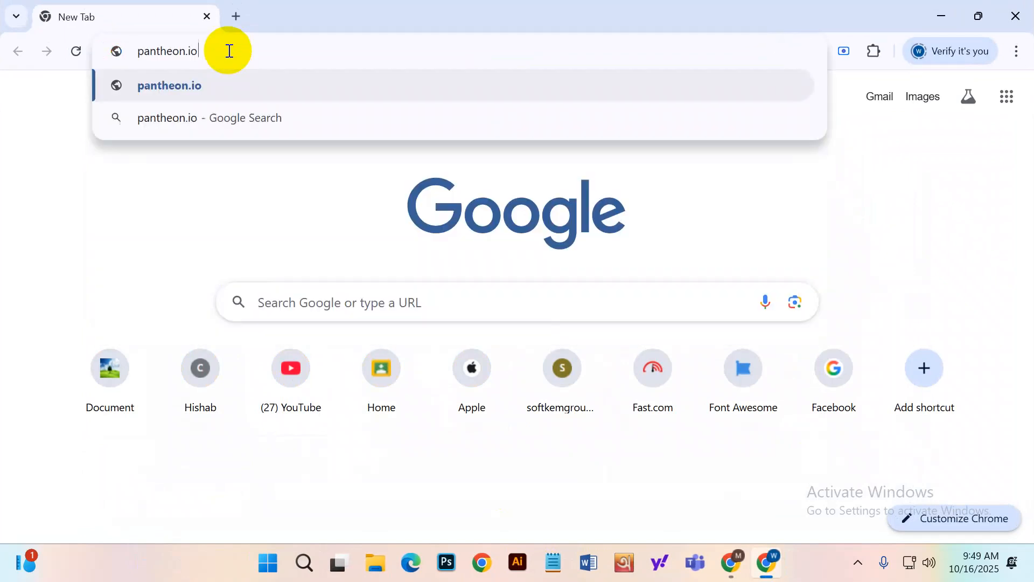
key(Return)
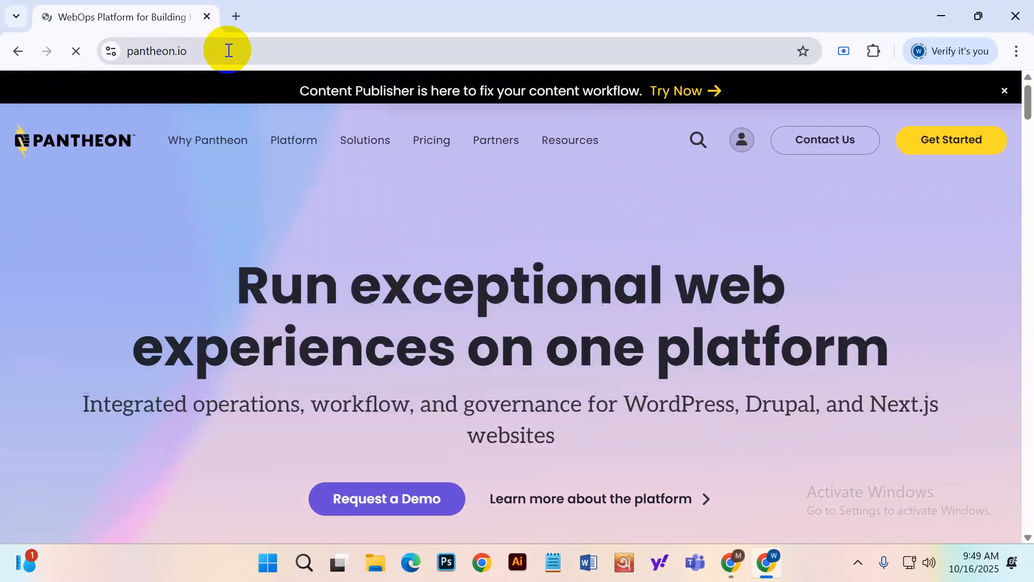
click(519, 238)
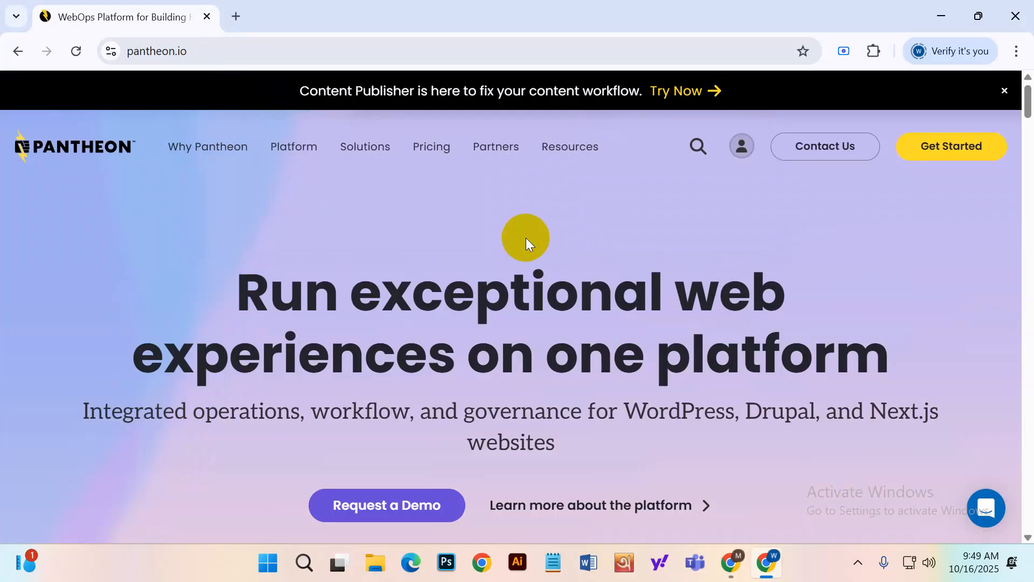
Sign in to the Pantheon dashboard with Google and allow auth0.com account access.
click(742, 150)
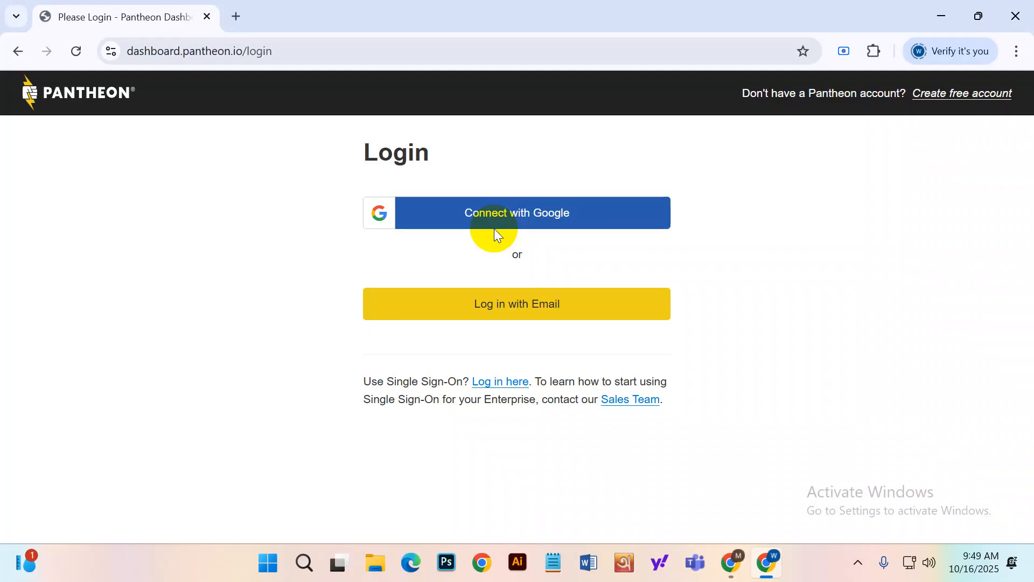
click(493, 228)
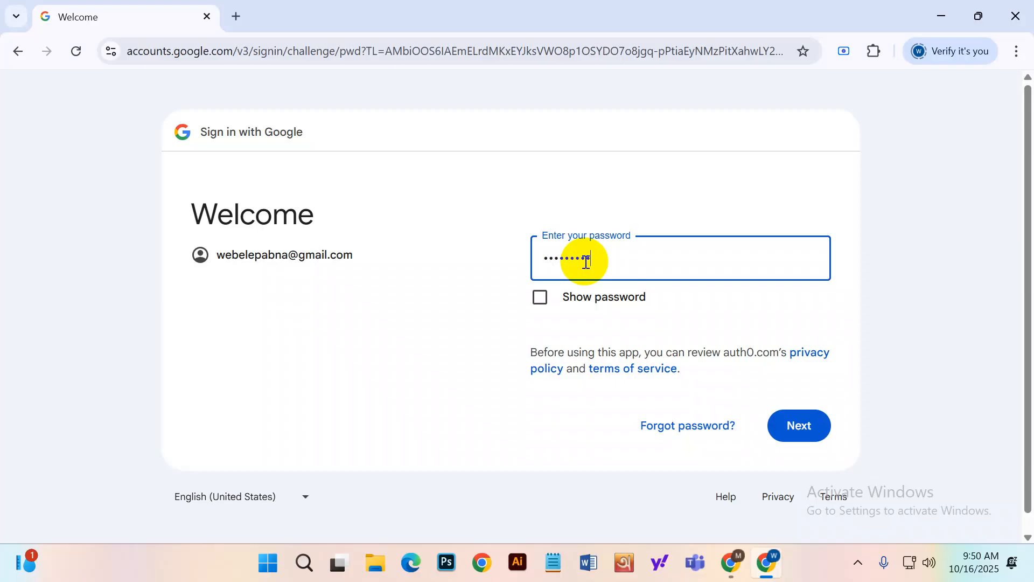
click(798, 434)
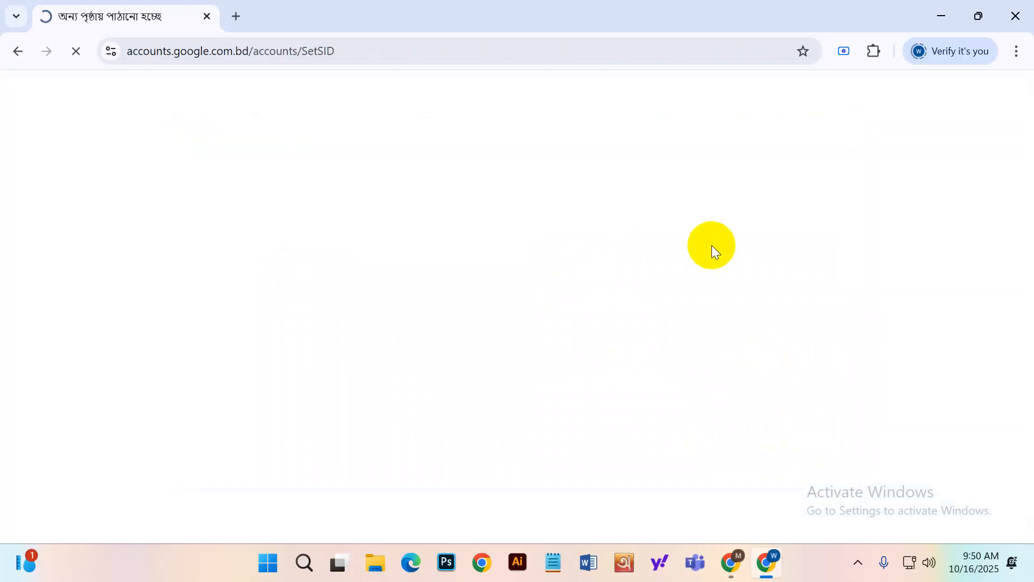
scroll(677, 278, down, 2)
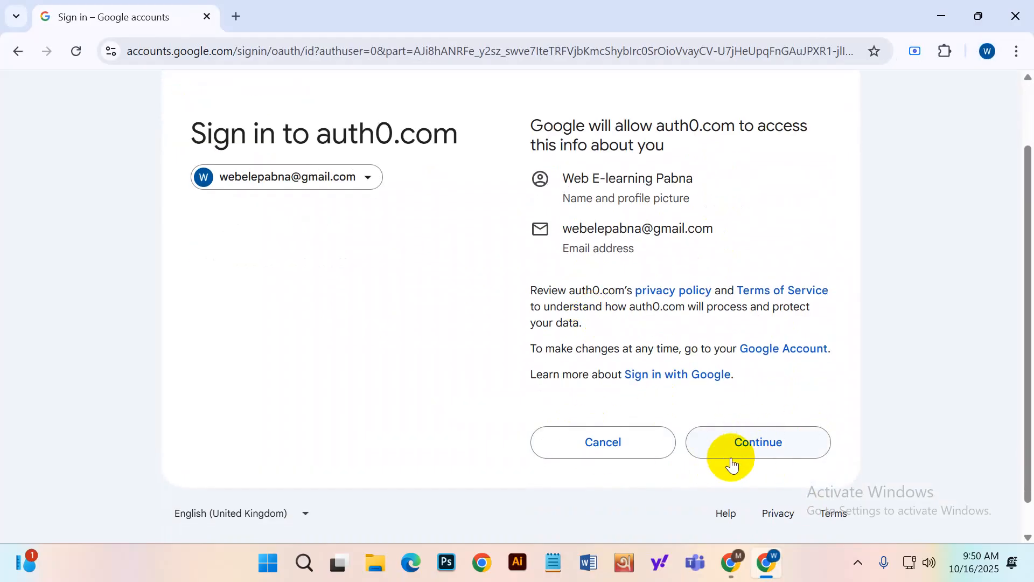
click(760, 446)
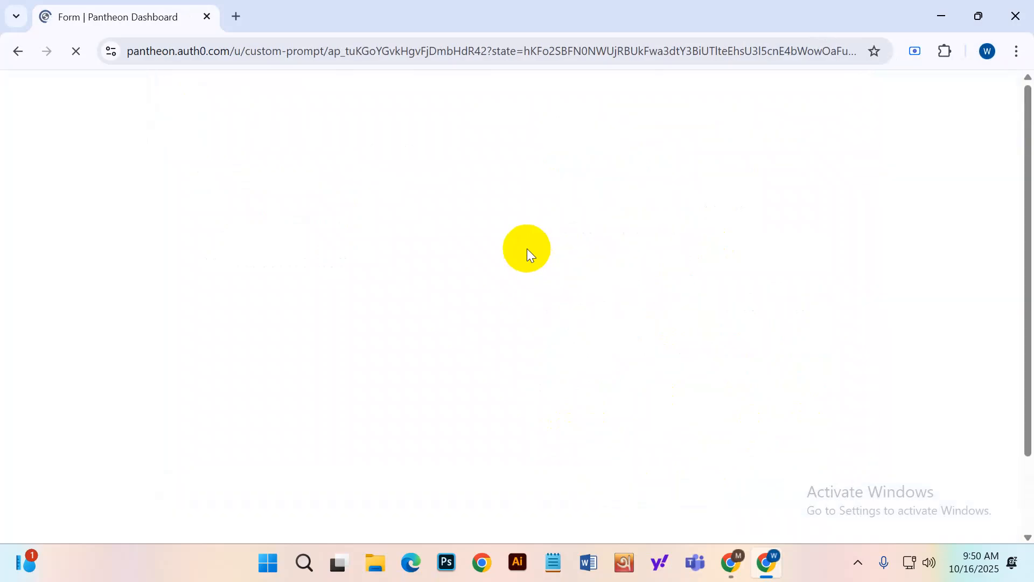
Enter the first and last name and choose Bangladesh as the country.
scroll(530, 248, down, 1)
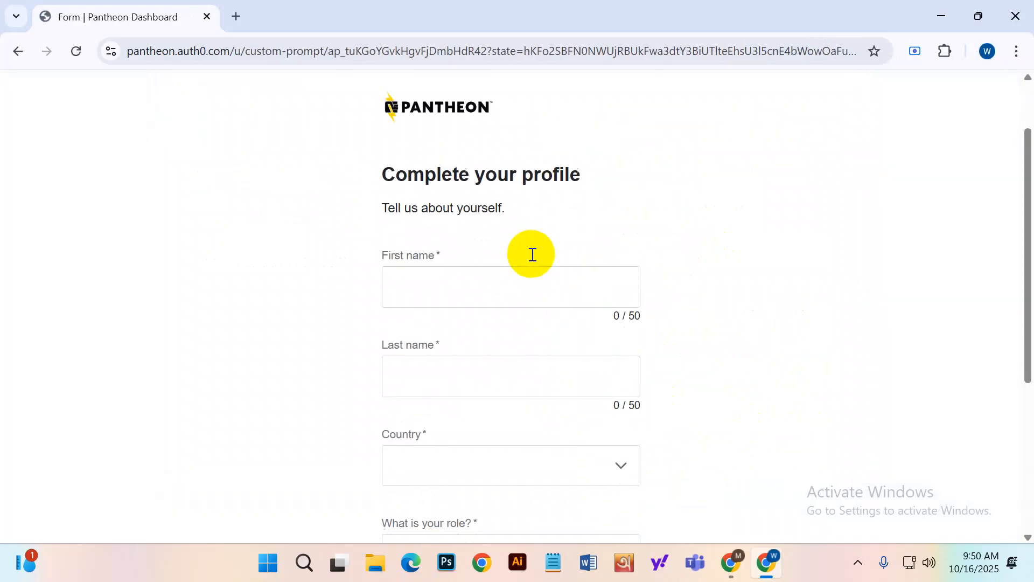
drag(379, 176, 596, 169)
scroll(474, 238, down, 3)
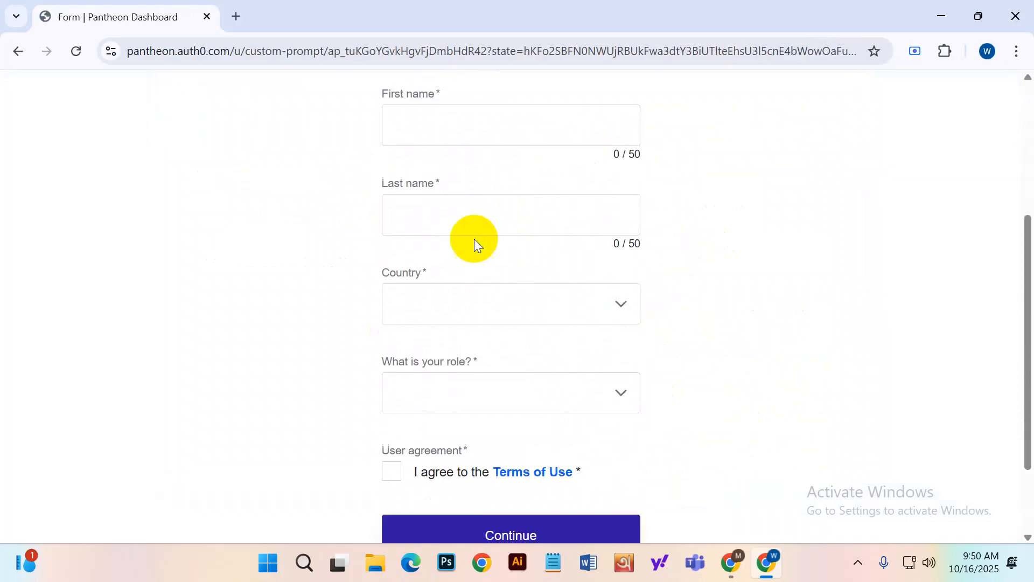
click(439, 124)
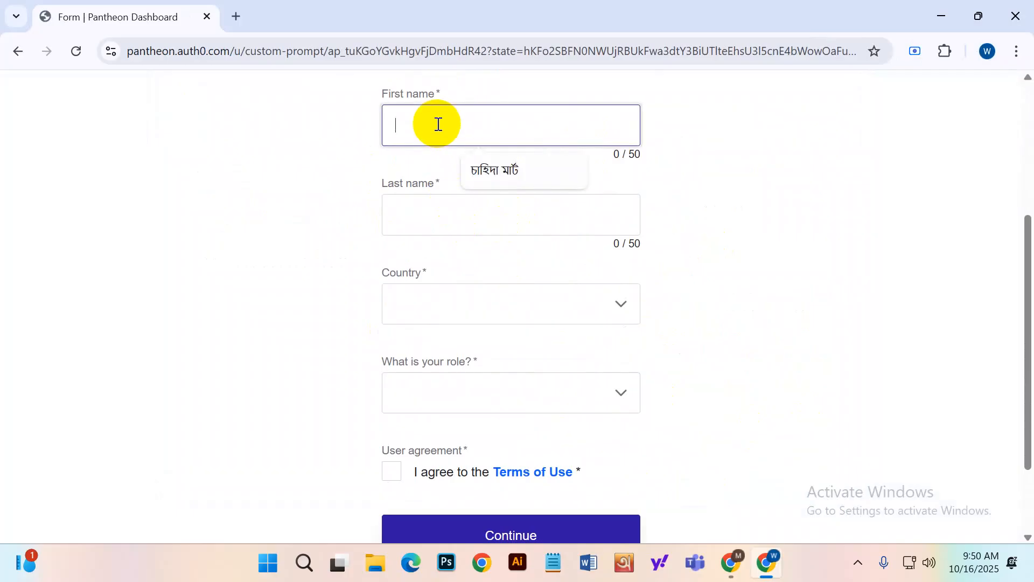
key(Tab)
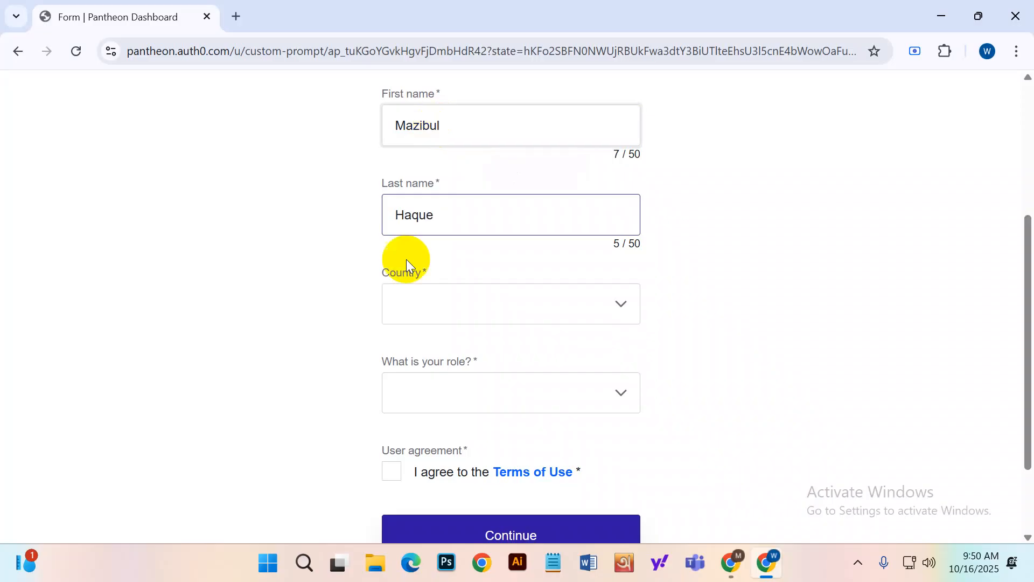
click(409, 294)
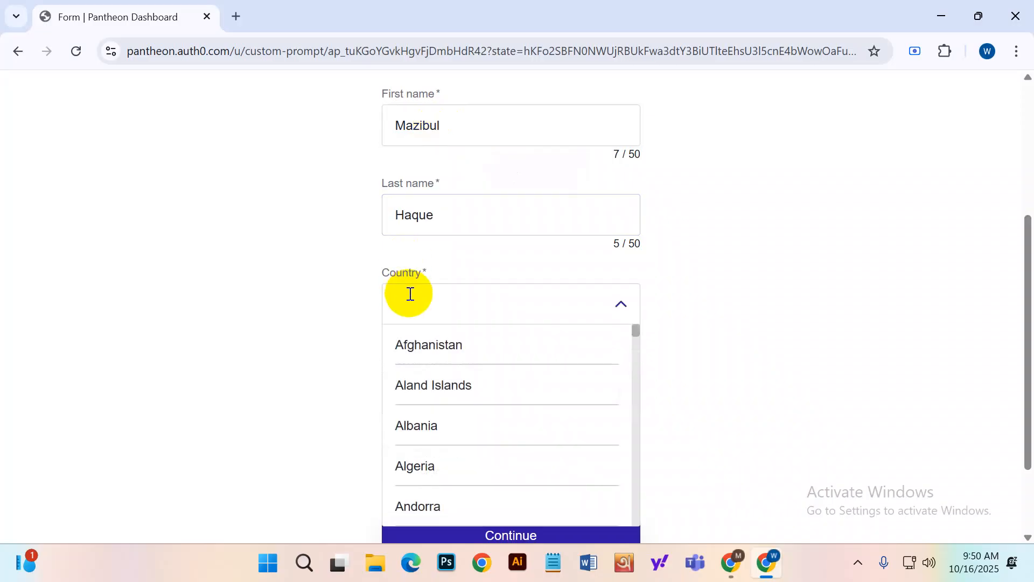
text(Ba)
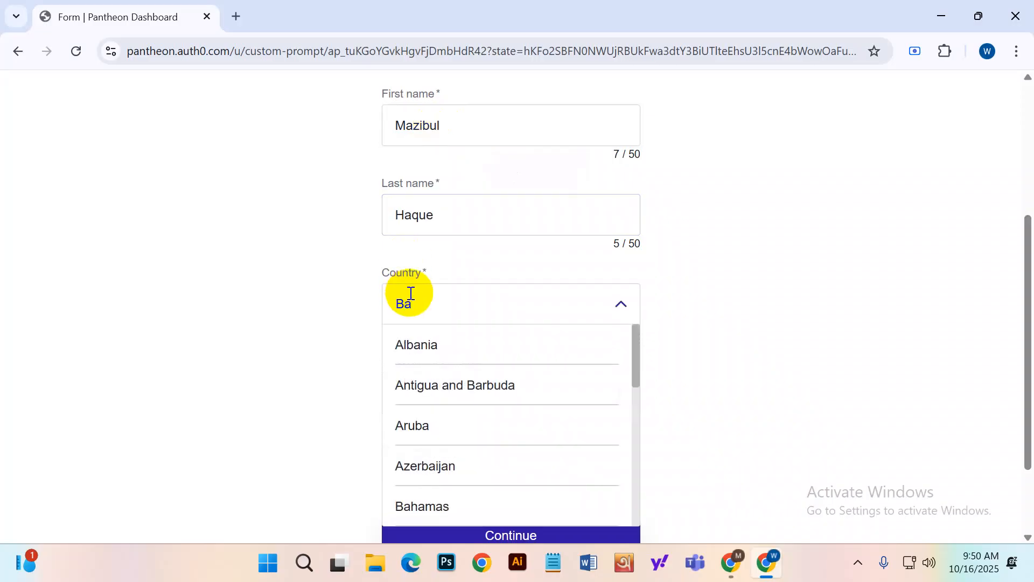
text(ng)
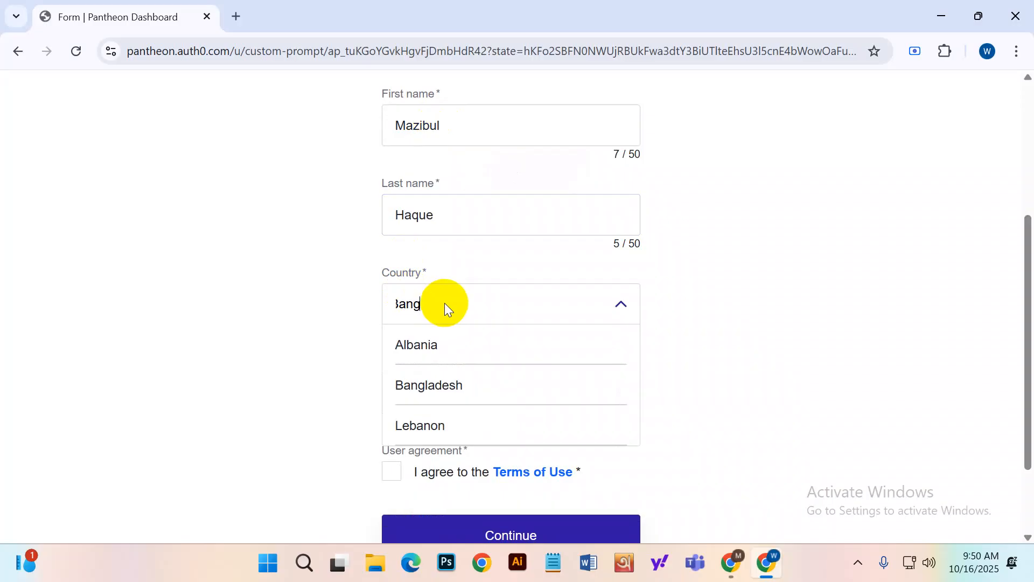
click(510, 344)
Set role to Marketing or Creative Professional, accept Terms of Use, and submit with marketing opt-in.
scroll(570, 285, down, 2)
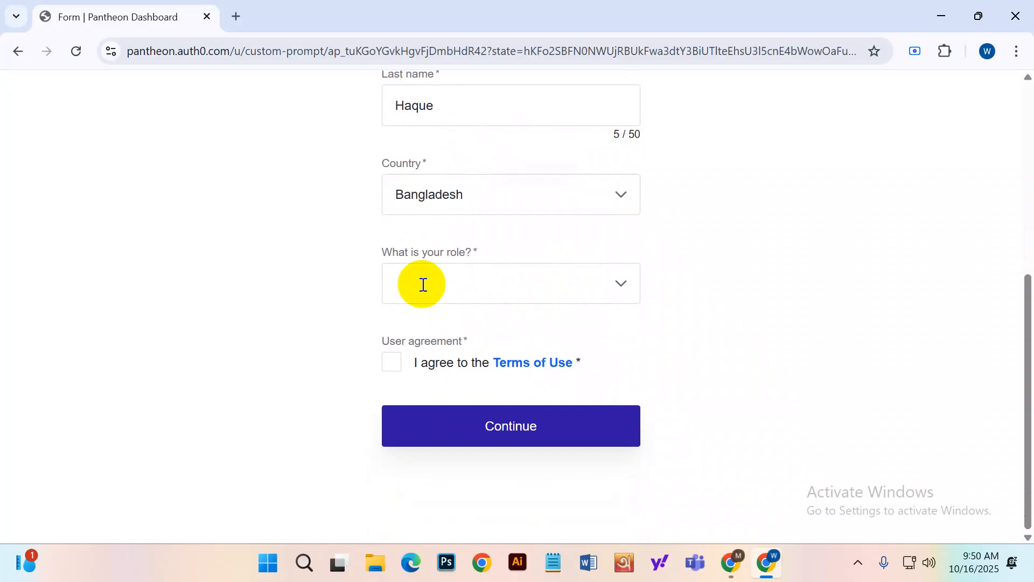
drag(379, 252, 519, 263)
click(466, 287)
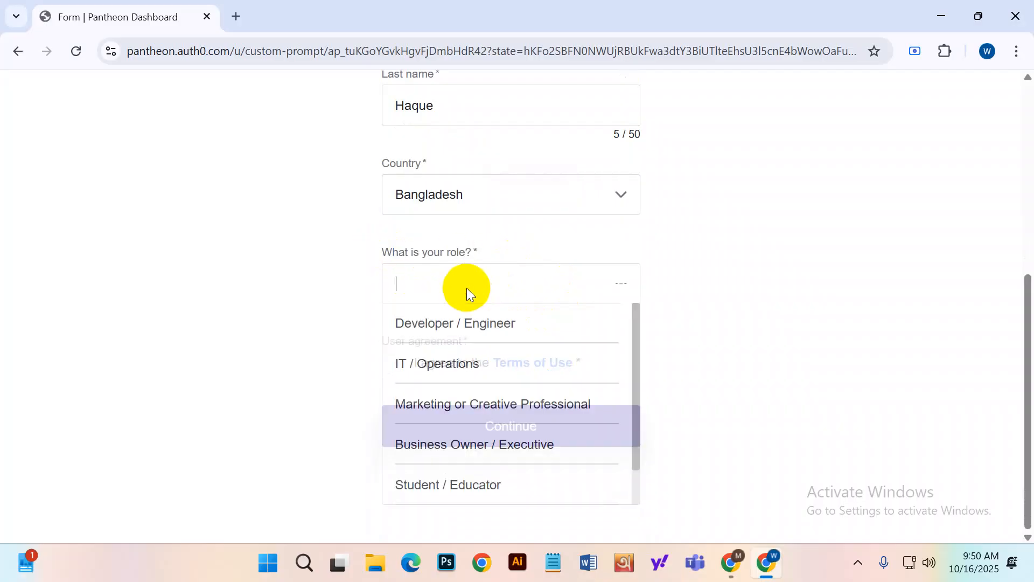
scroll(526, 373, down, 1)
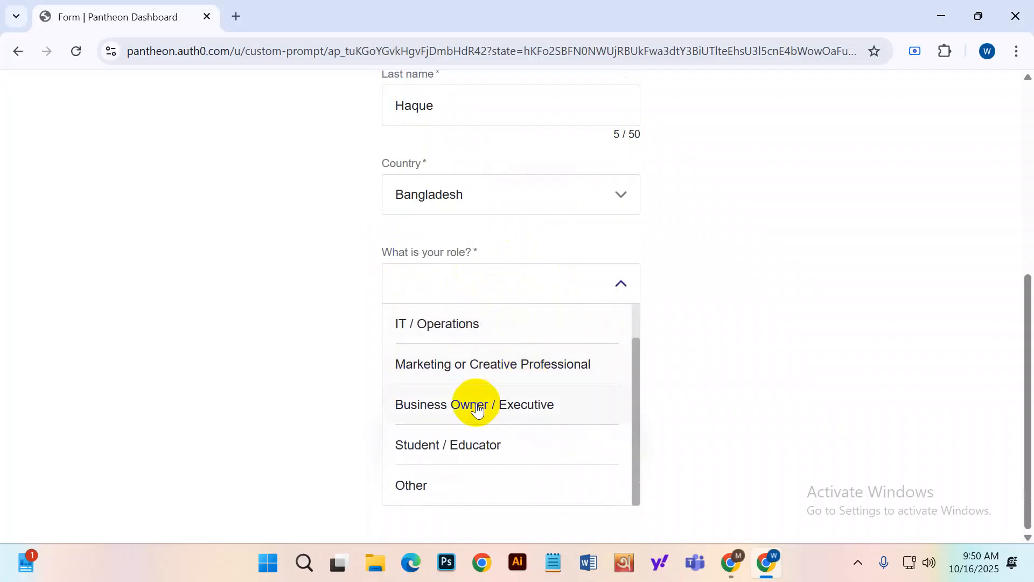
scroll(474, 439, up, 1)
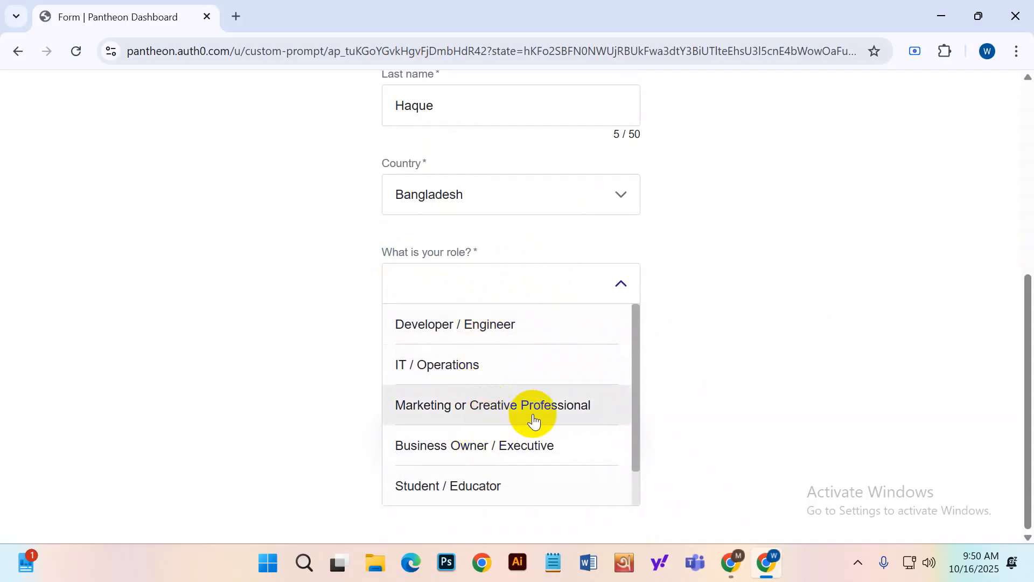
click(558, 420)
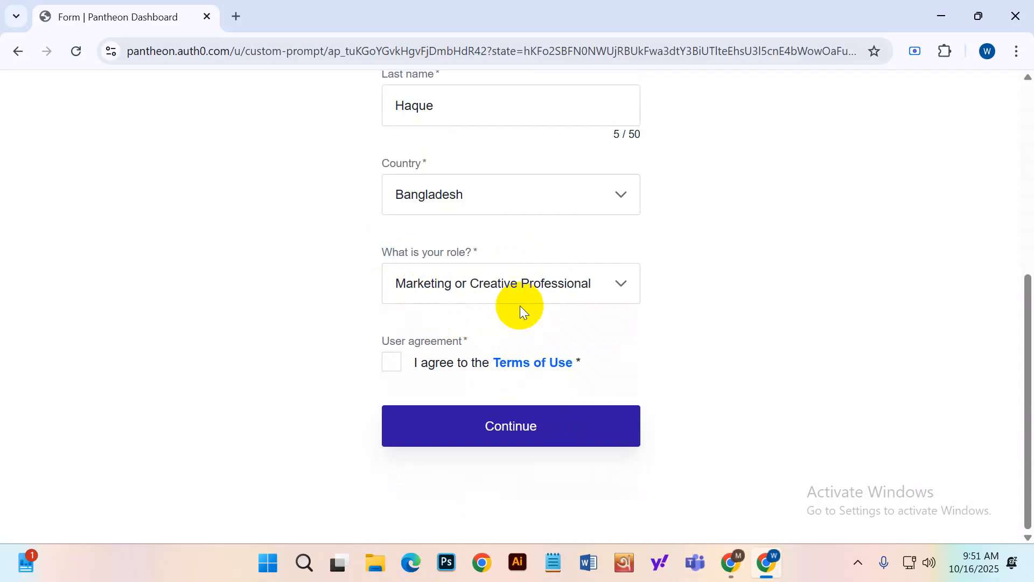
click(391, 360)
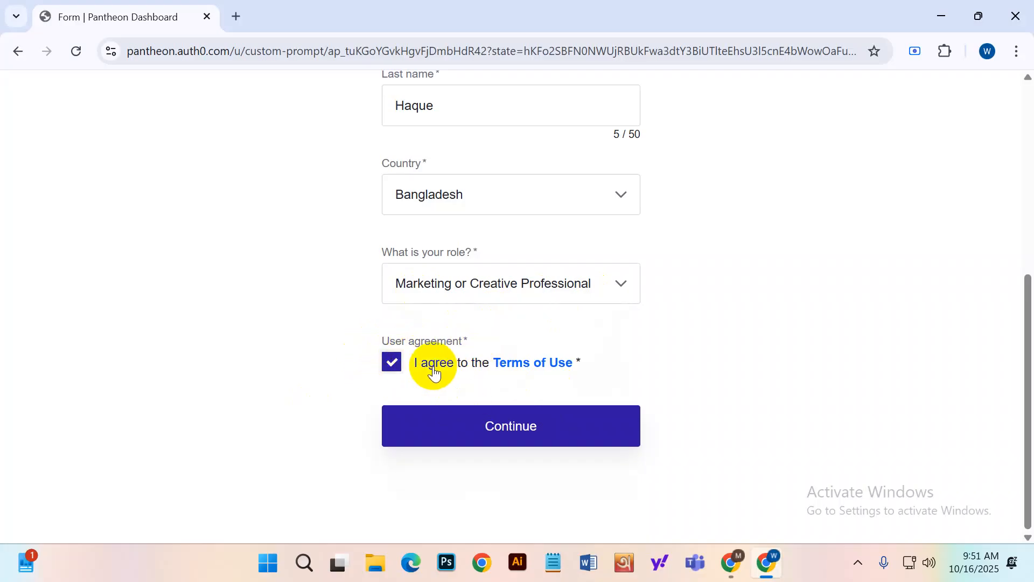
click(538, 433)
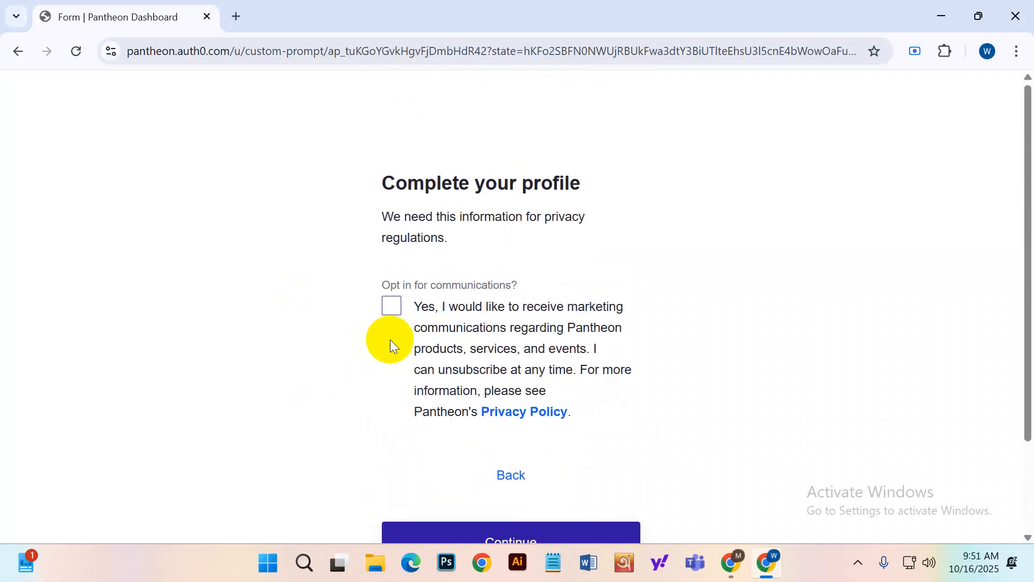
scroll(589, 323, down, 2)
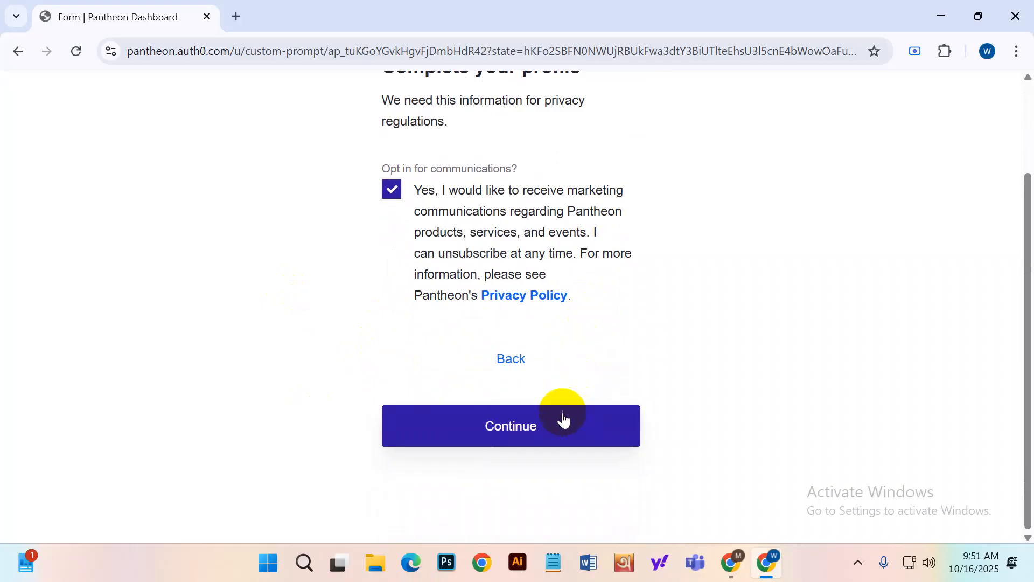
click(574, 445)
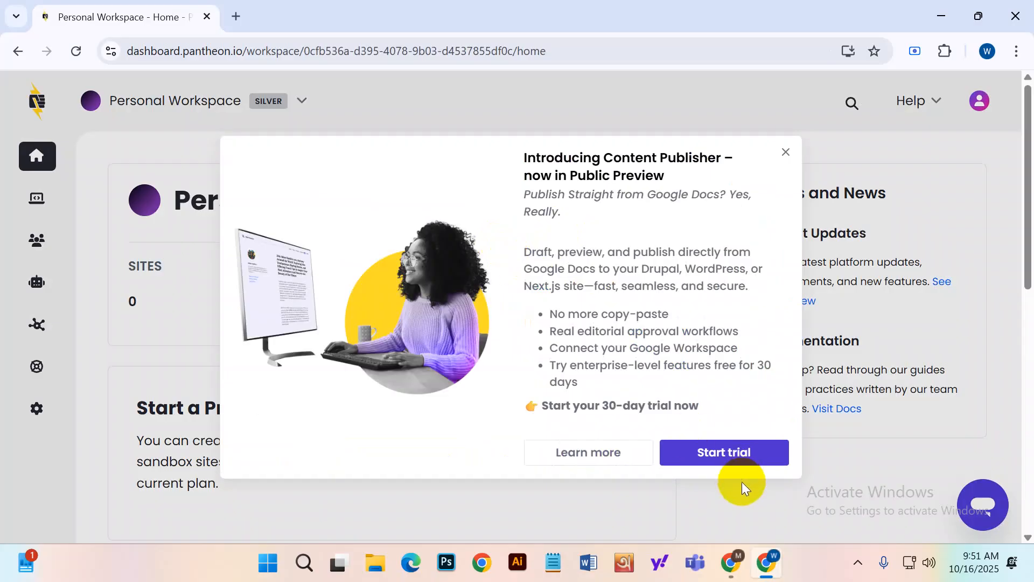
Close the Content Publisher announcement and maintenance notice, then start creating a new site.
click(785, 152)
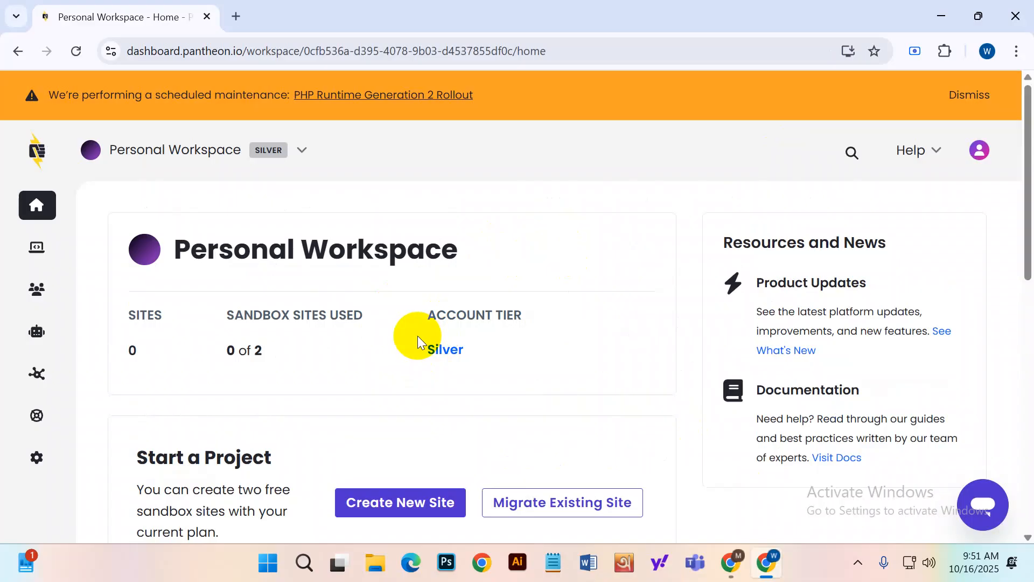
click(961, 97)
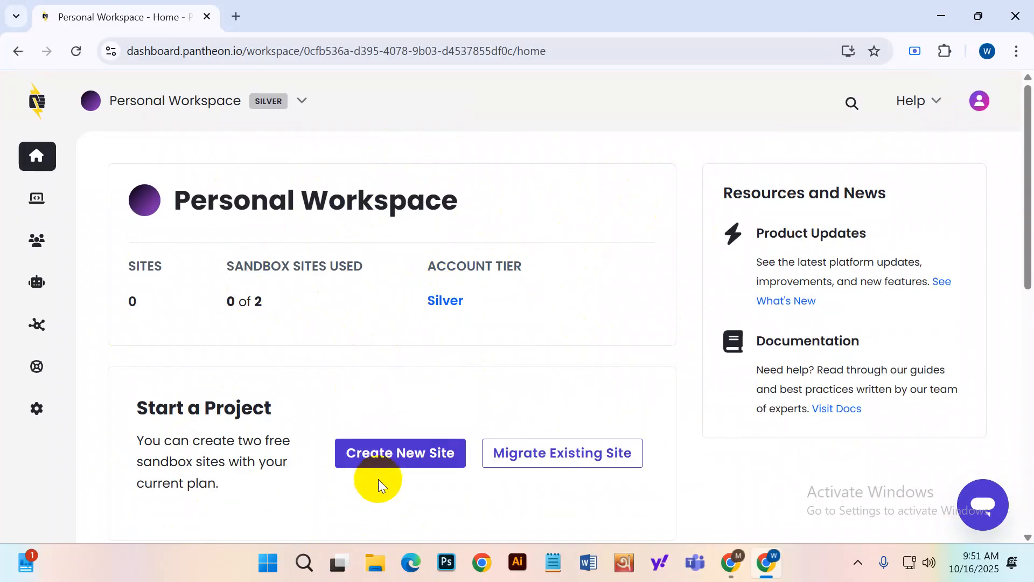
click(385, 462)
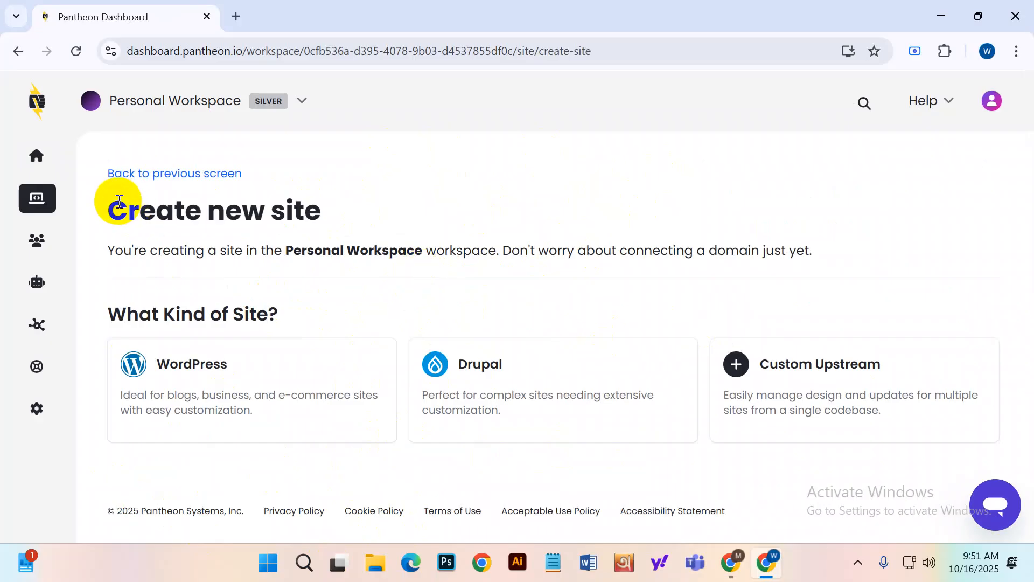
Choose WordPress as the new site's type.
drag(114, 204, 376, 201)
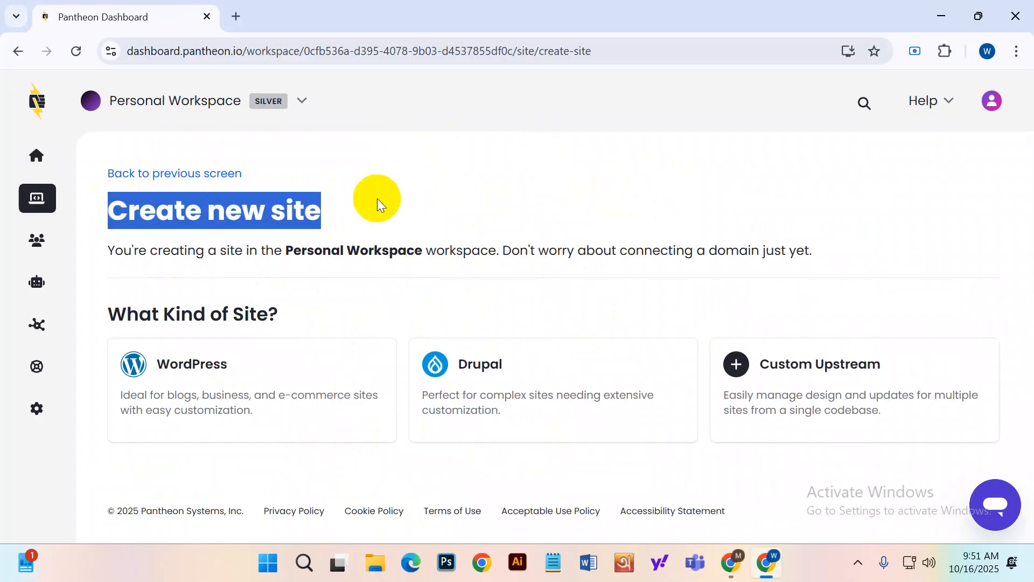
click(208, 383)
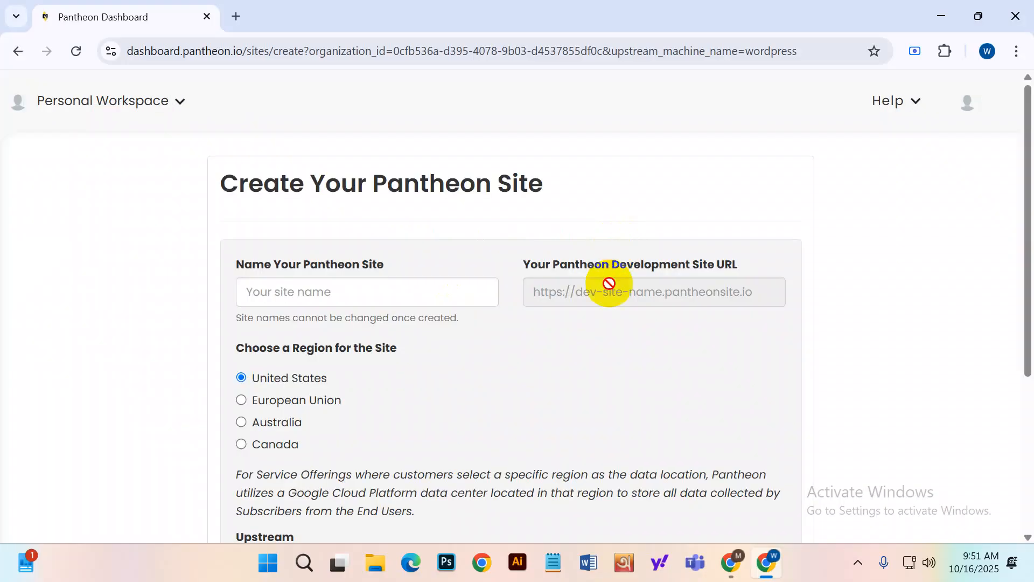
Close the scheduled maintenance notice.
drag(236, 260, 371, 302)
click(402, 302)
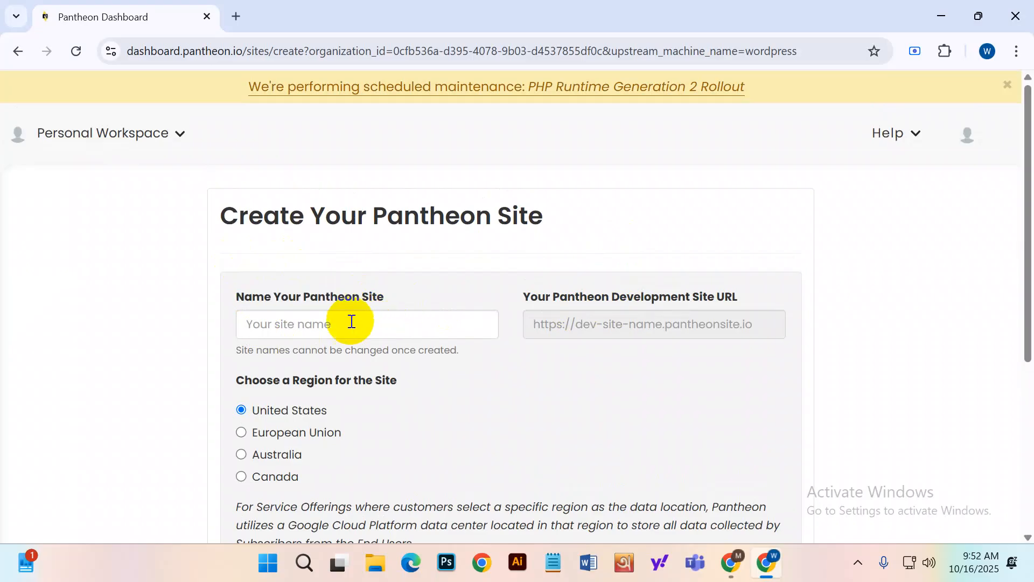
click(1007, 84)
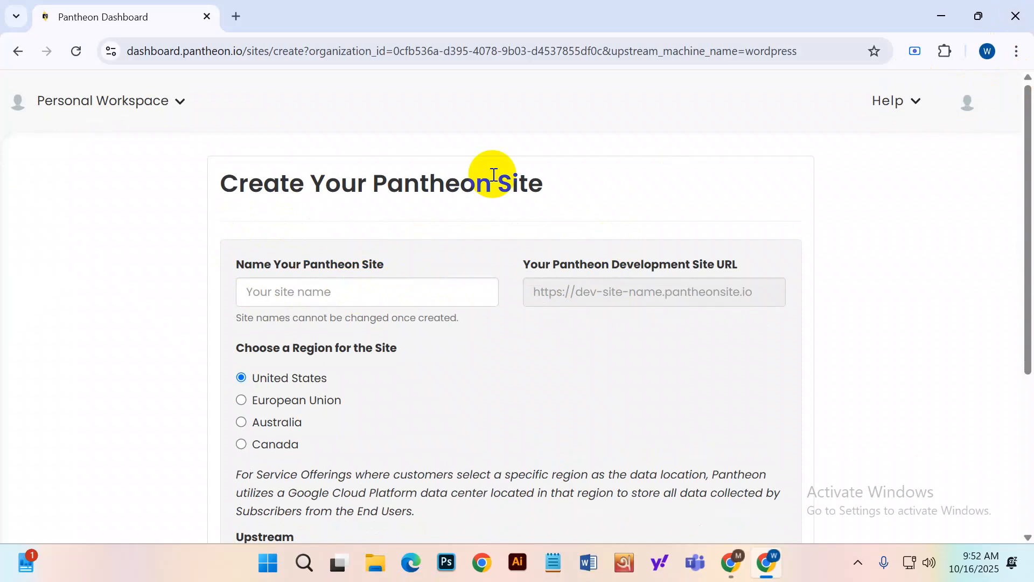
Name the site newsbd24 and submit it for creation.
click(311, 290)
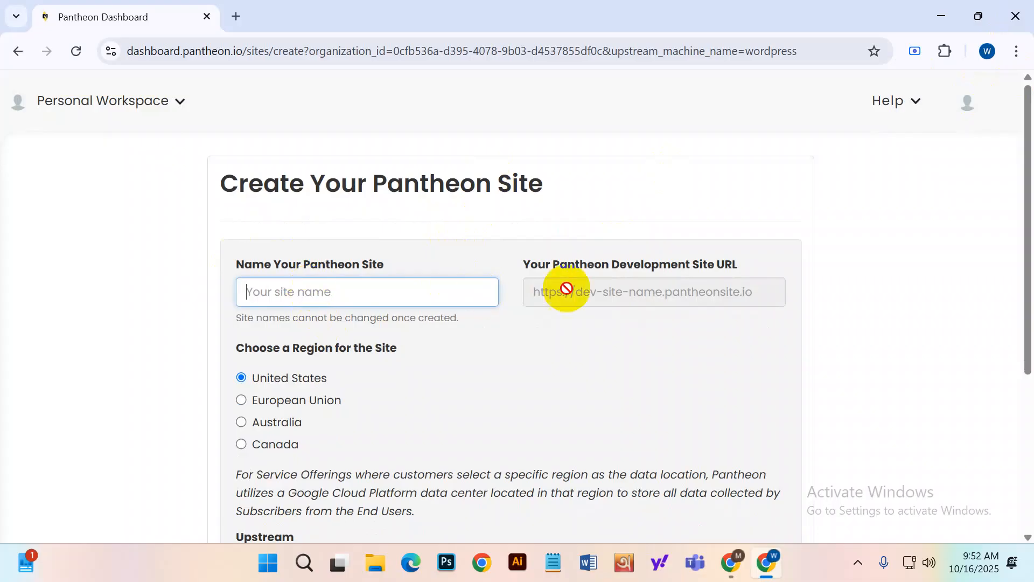
text(newsbd)
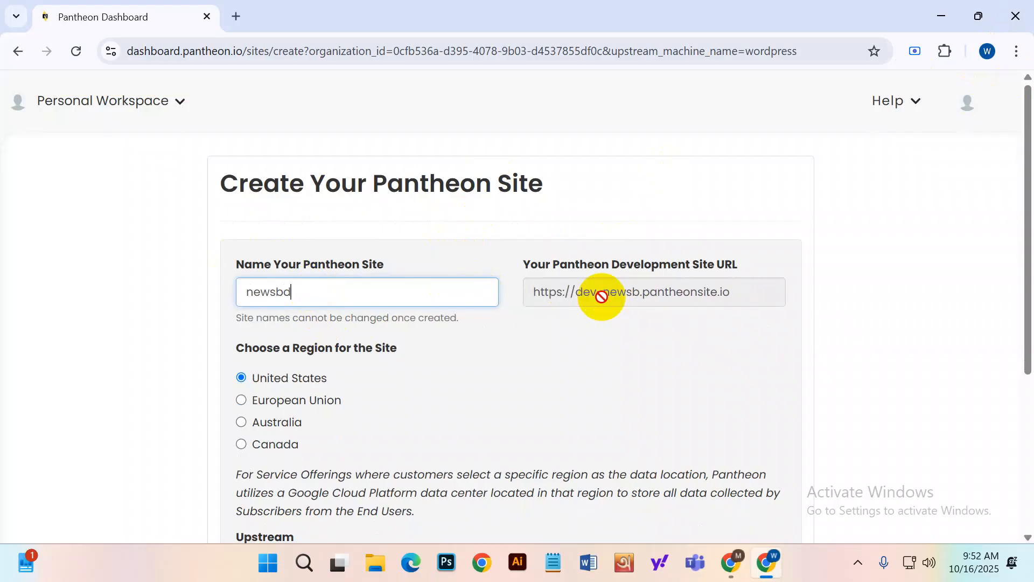
text(24)
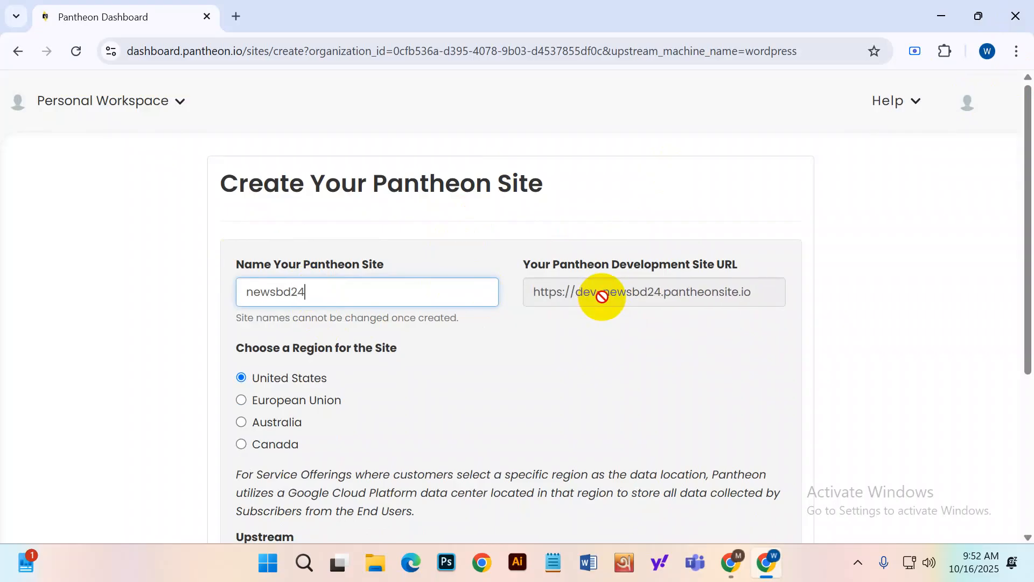
click(520, 356)
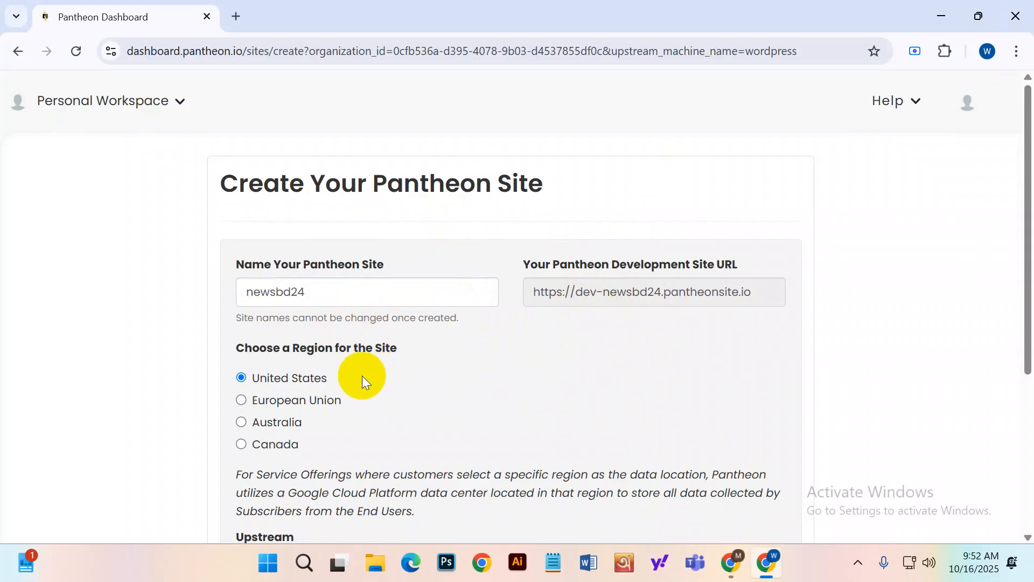
scroll(368, 368, down, 1)
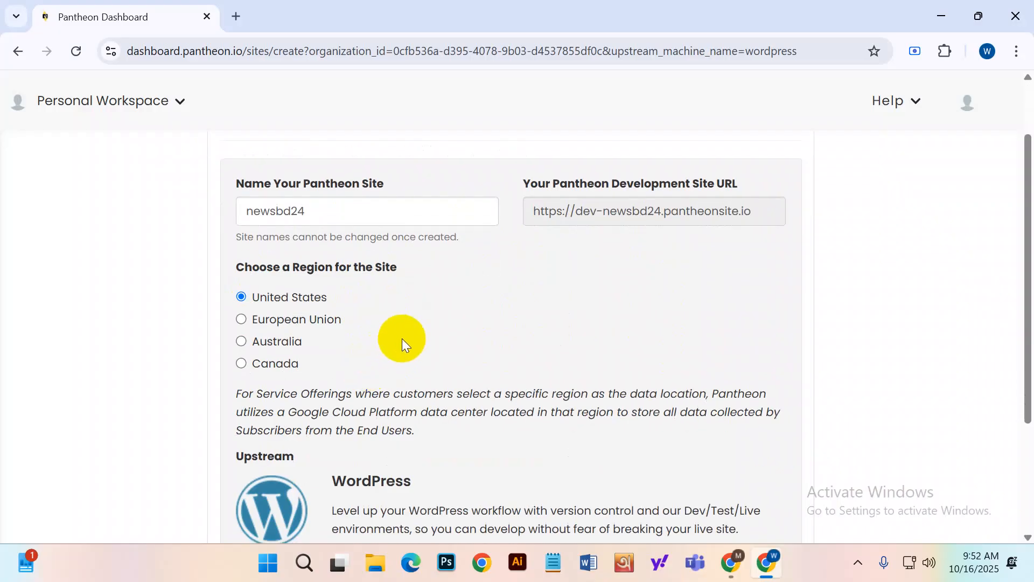
scroll(398, 331, down, 2)
scroll(396, 350, up, 2)
scroll(391, 339, down, 2)
click(267, 431)
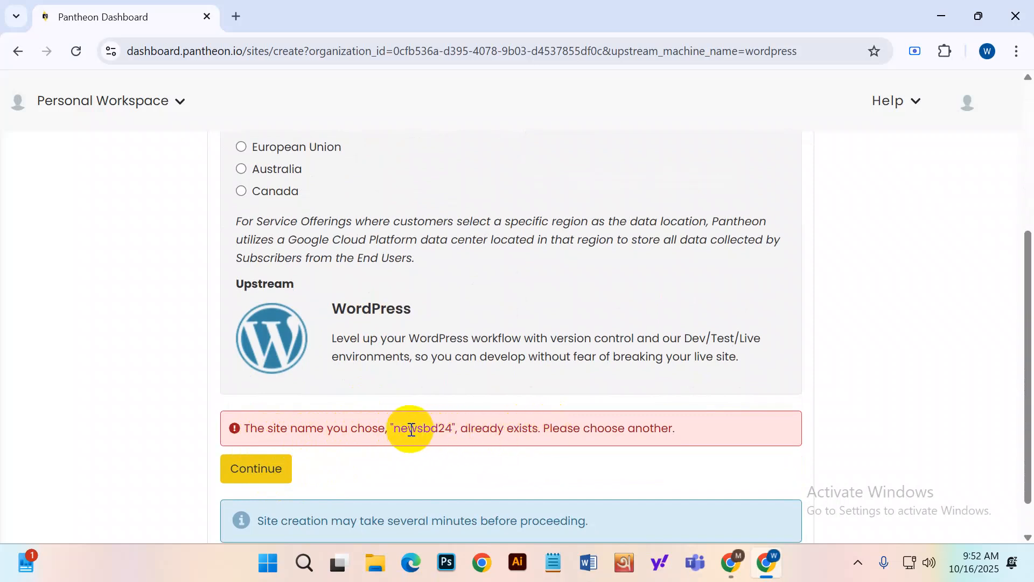
Change the site name to newsbd124 and resubmit, waiting for deployment to complete.
drag(396, 428, 455, 430)
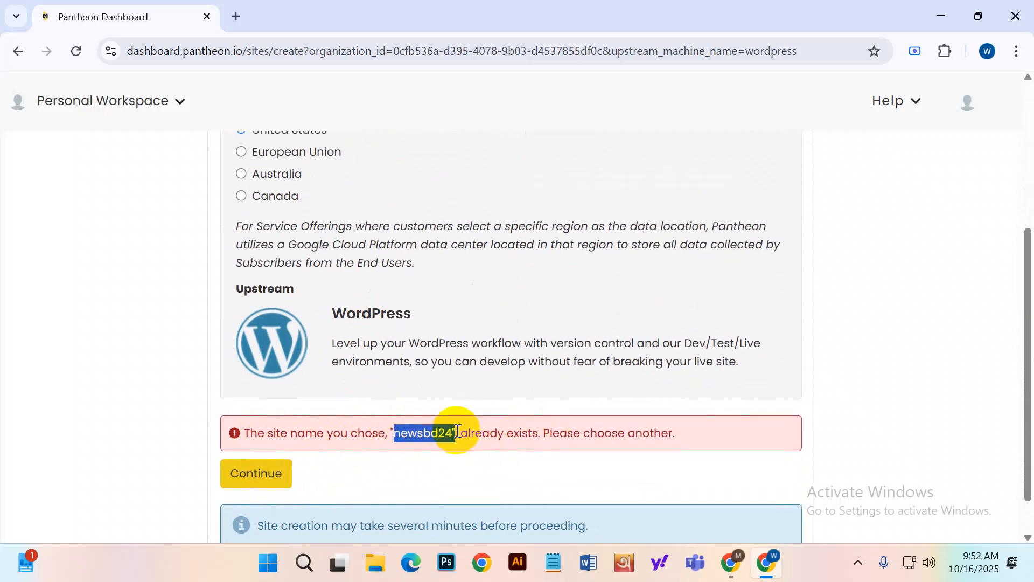
scroll(457, 430, up, 5)
click(294, 292)
text(124)
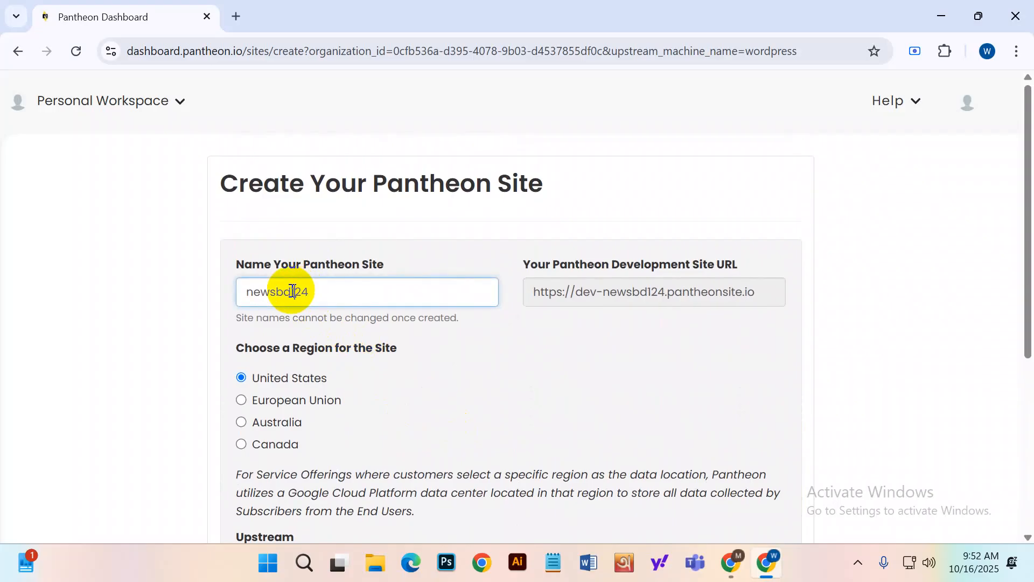
scroll(397, 413, down, 5)
click(270, 480)
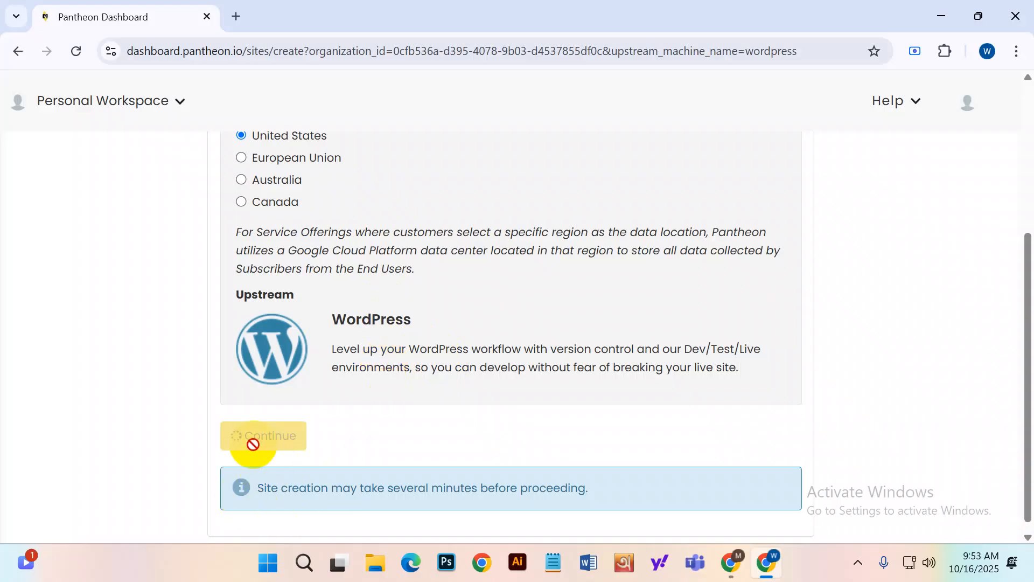
scroll(485, 409, up, 5)
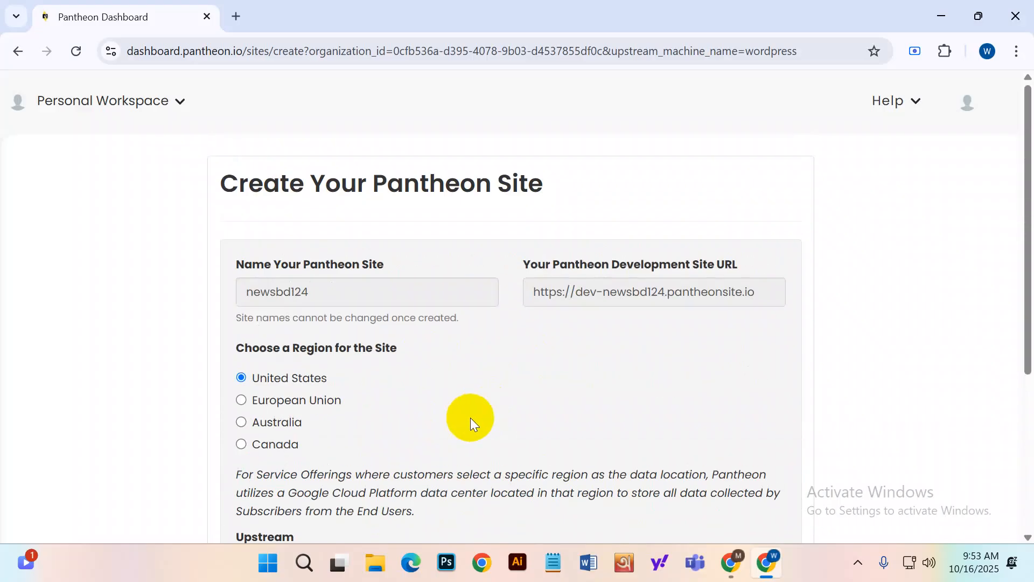
scroll(470, 418, down, 5)
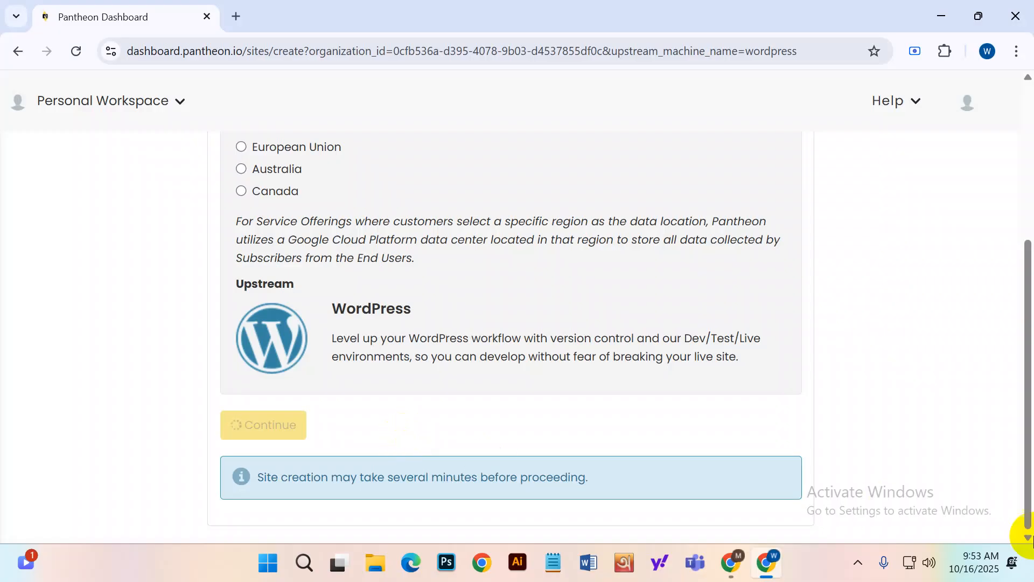
click(997, 536)
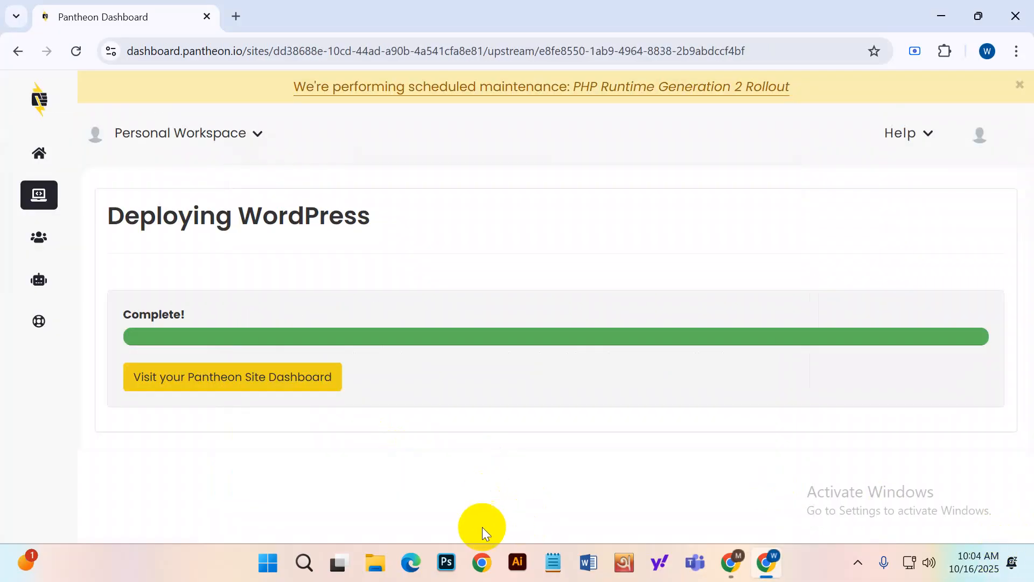
Open the newsbd124 site dashboard from the completed deployment page.
drag(124, 312, 228, 323)
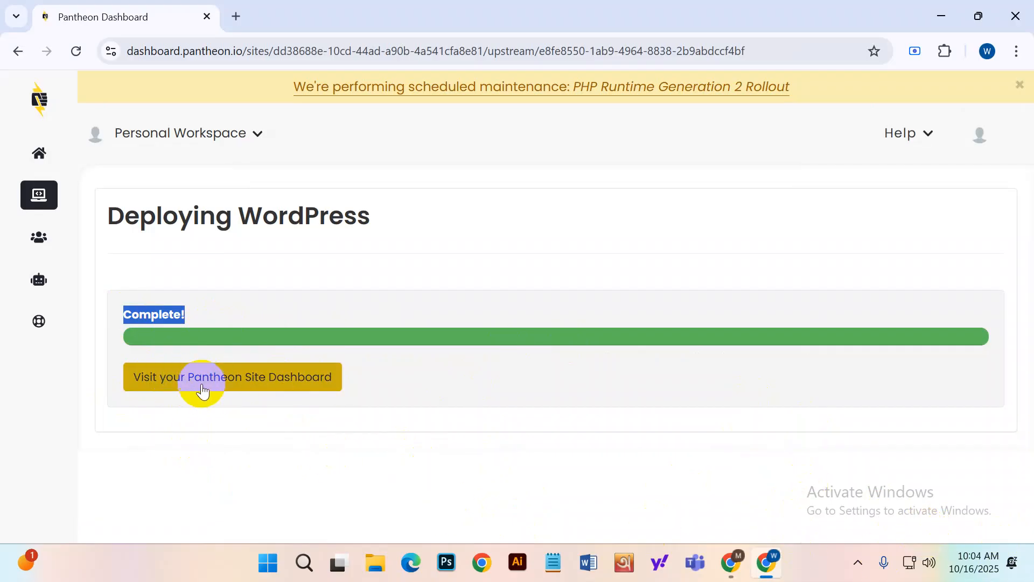
click(220, 386)
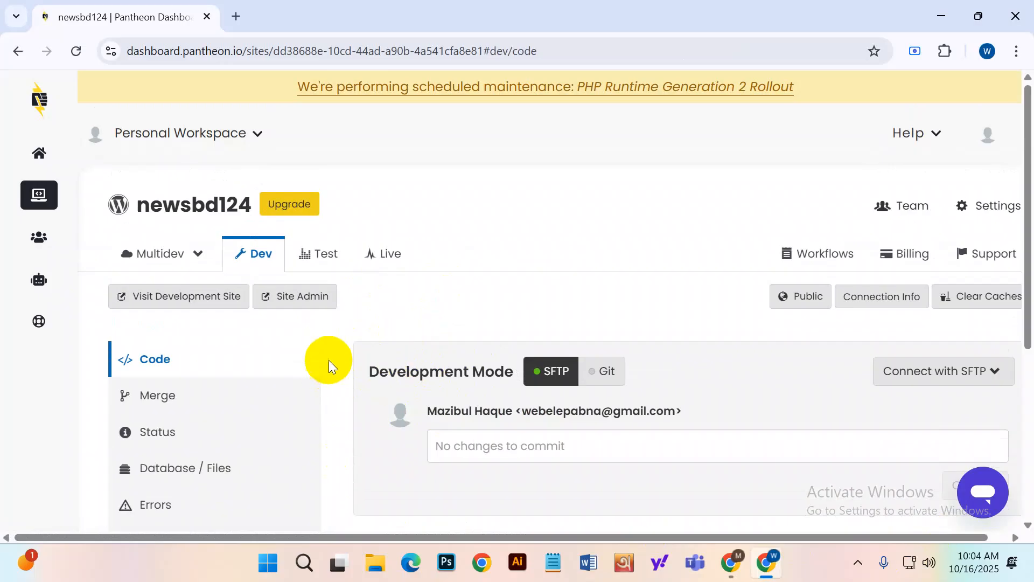
Open the Dev environment's WordPress admin for dev-newsbd124 in a new tab.
drag(123, 205, 239, 198)
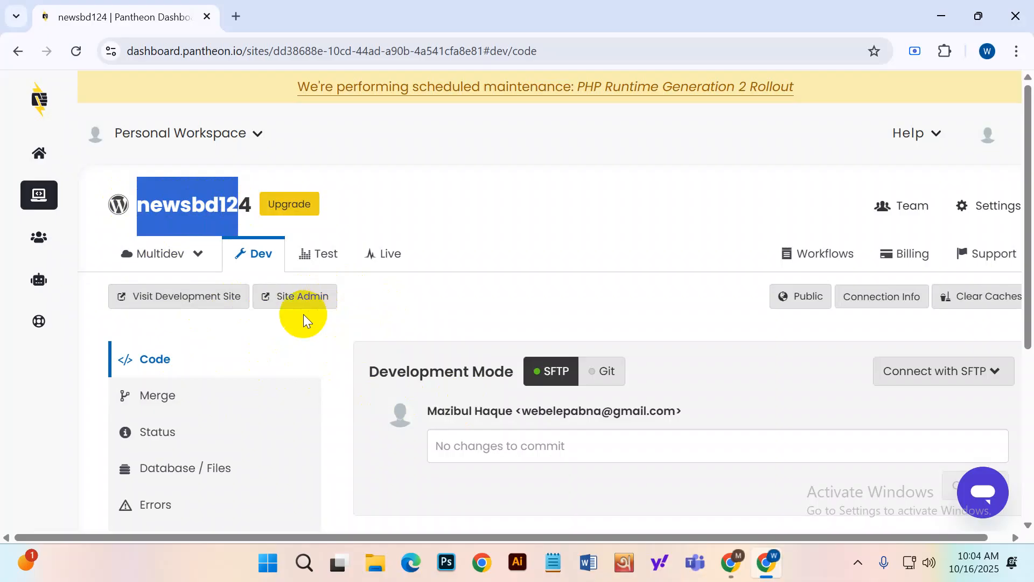
click(295, 302)
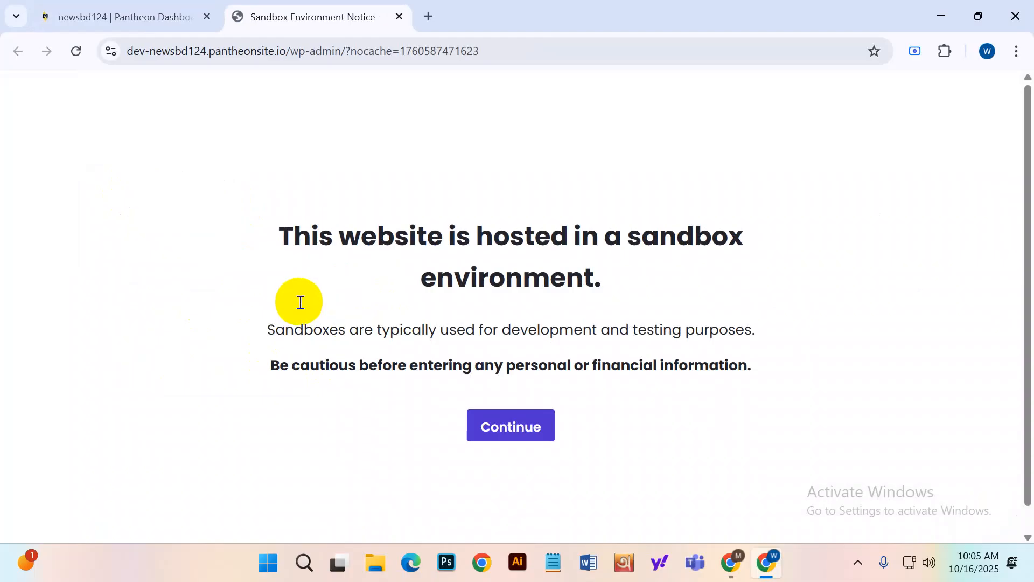
Dismiss the sandbox notice and keep English (United States) as the installation language.
click(501, 431)
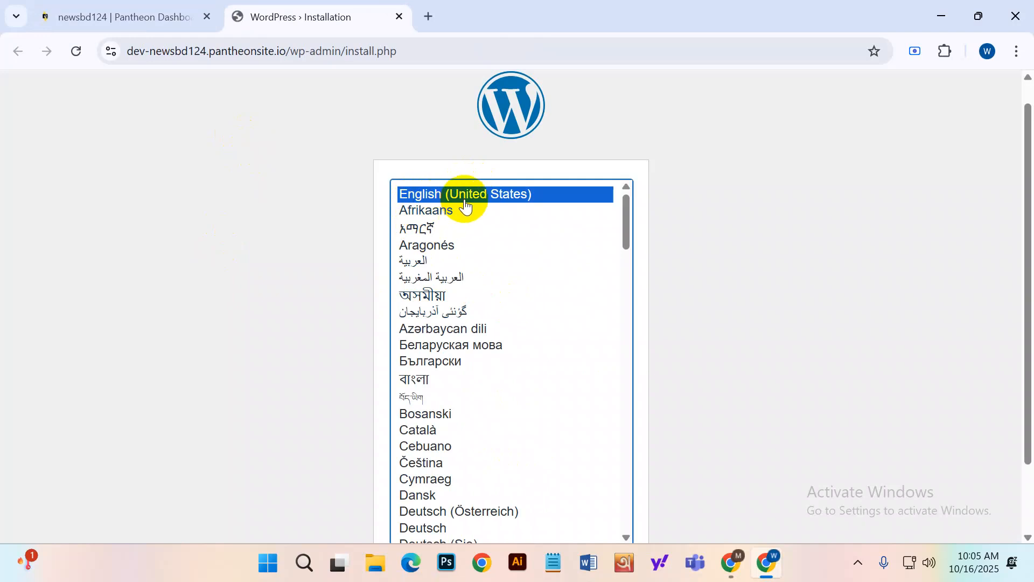
scroll(793, 150, down, 2)
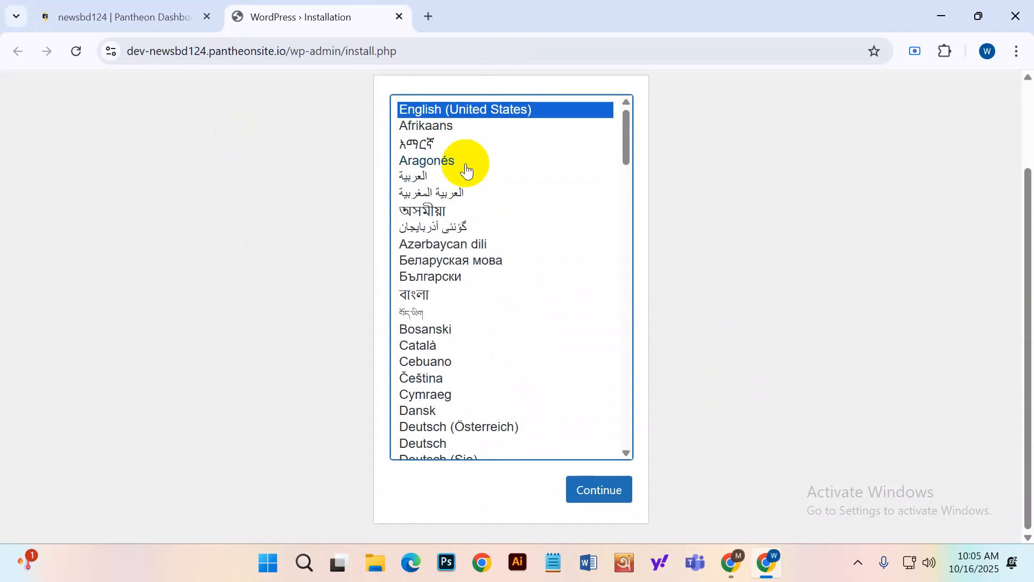
click(588, 501)
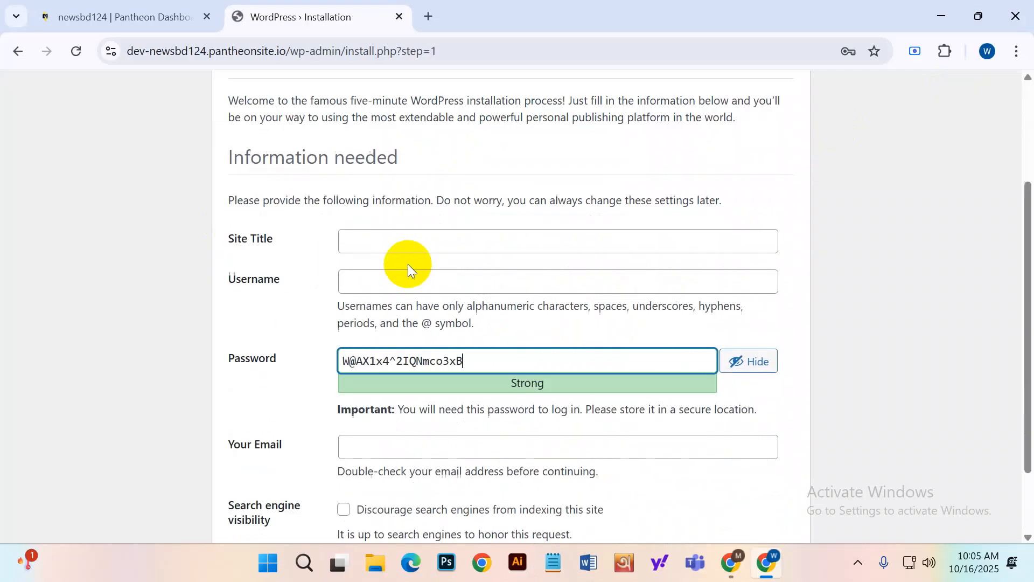
Enter 'All news in Bangladesh' as the site title, fixing the extra 'h' typo.
click(219, 235)
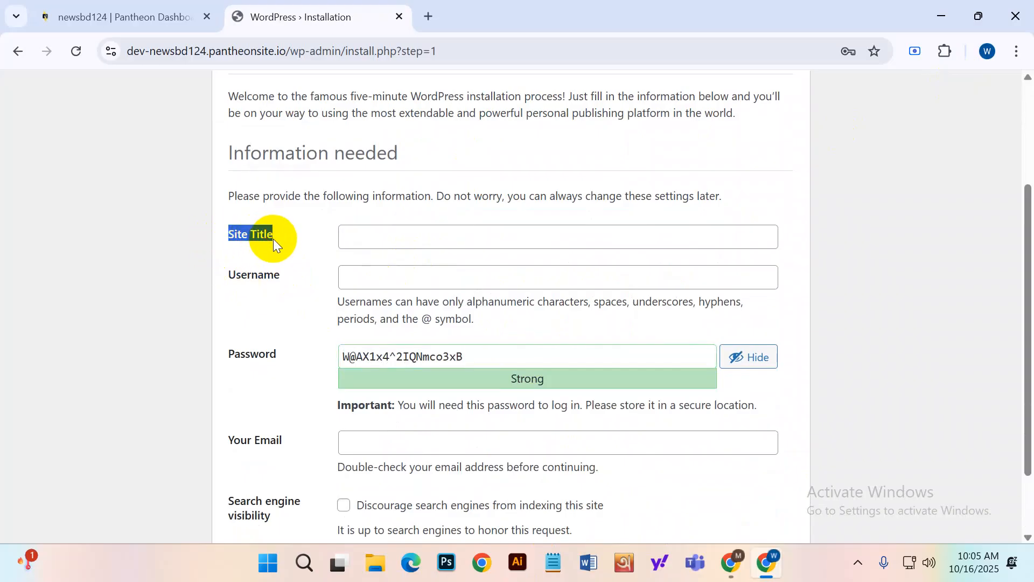
scroll(275, 240, up, 3)
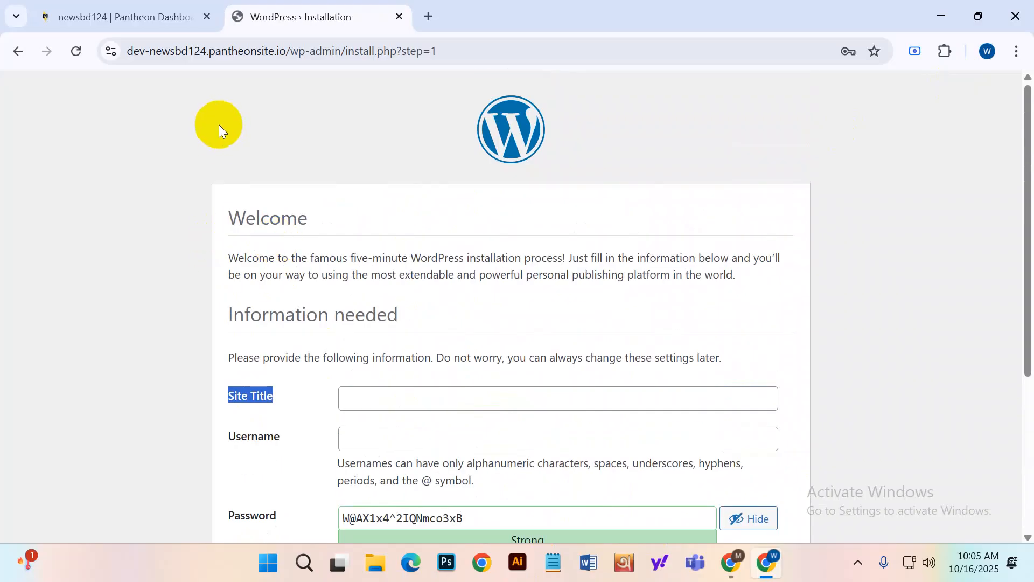
drag(149, 51, 177, 52)
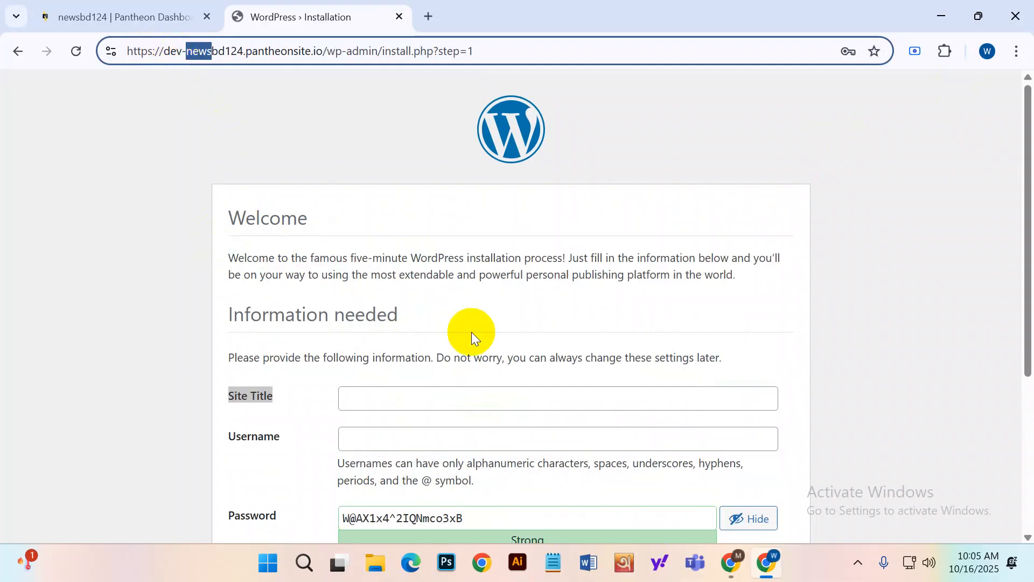
scroll(470, 330, down, 4)
scroll(395, 295, up, 3)
click(410, 321)
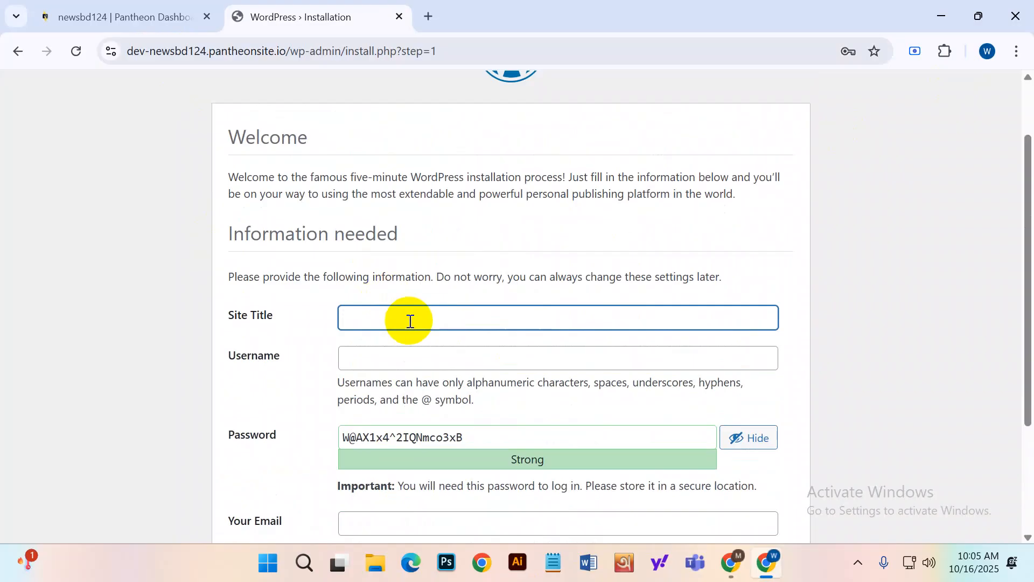
text(All news in Bangladeshh)
key(BackSpace)
key(BackSpace)
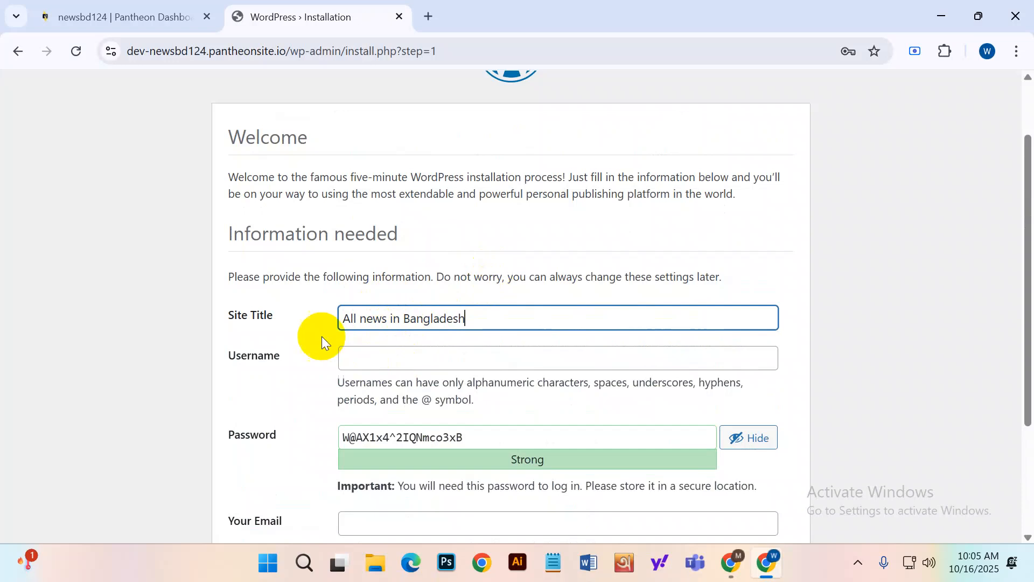
Fill in the admin username and replace the generated password with a custom password, then mask it.
click(315, 296)
scroll(257, 301, down, 1)
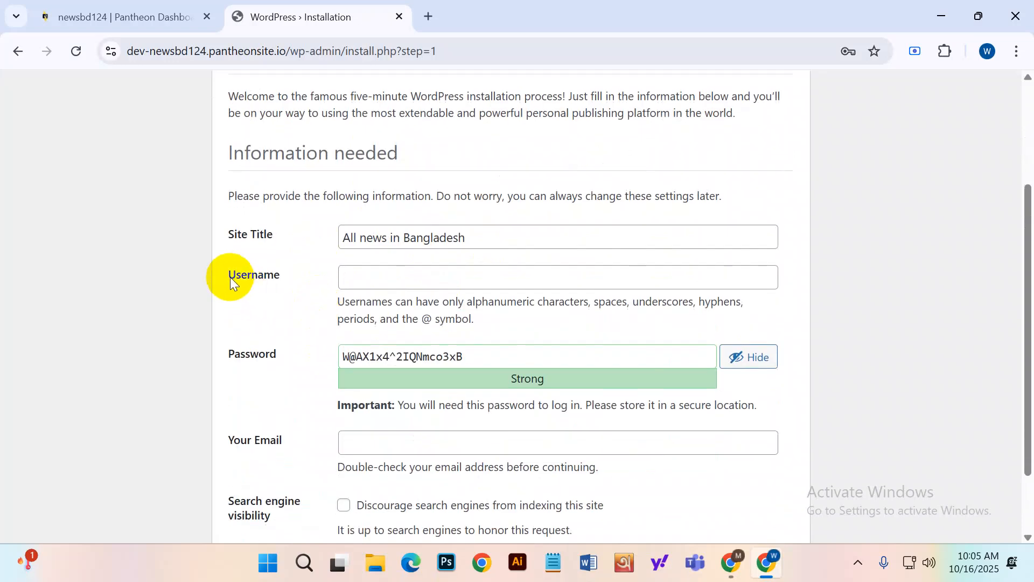
click(272, 276)
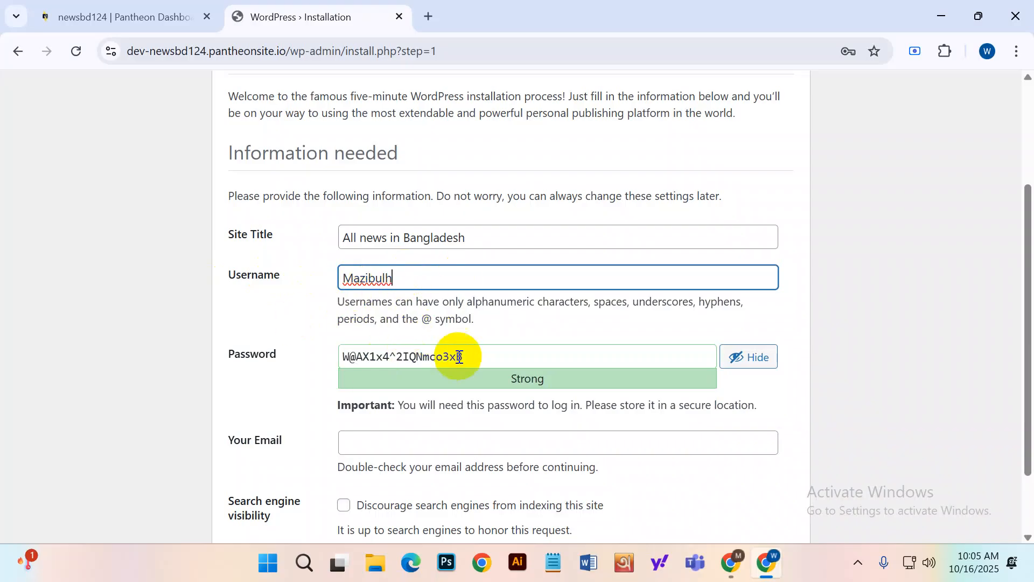
click(510, 347)
drag(510, 347, 294, 389)
key(BackSpace)
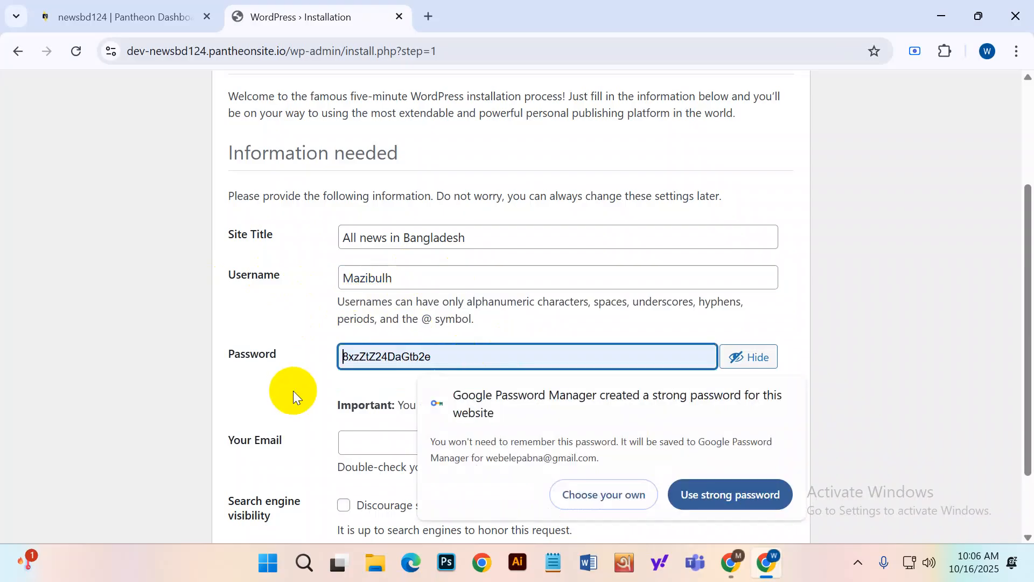
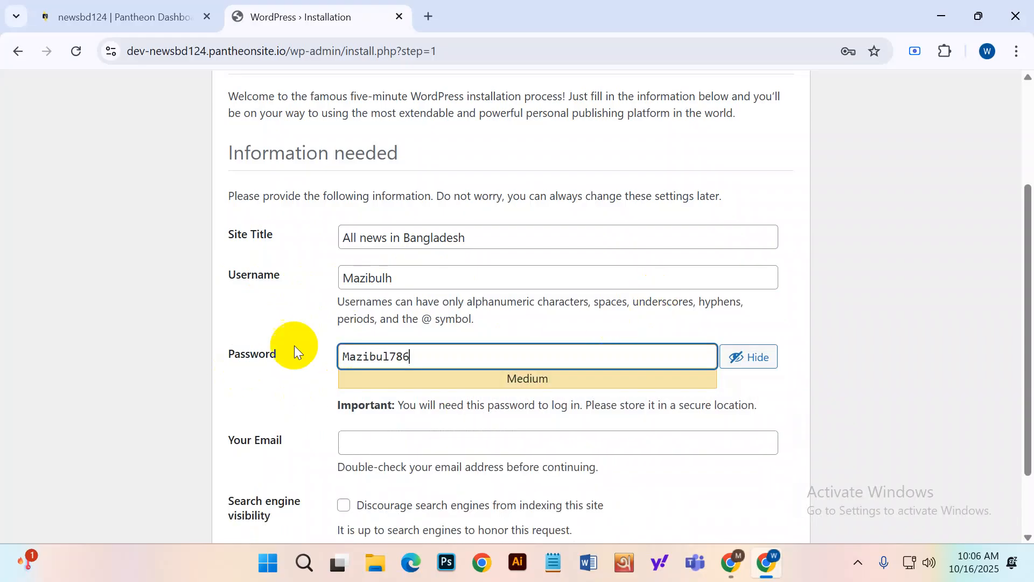
click(305, 321)
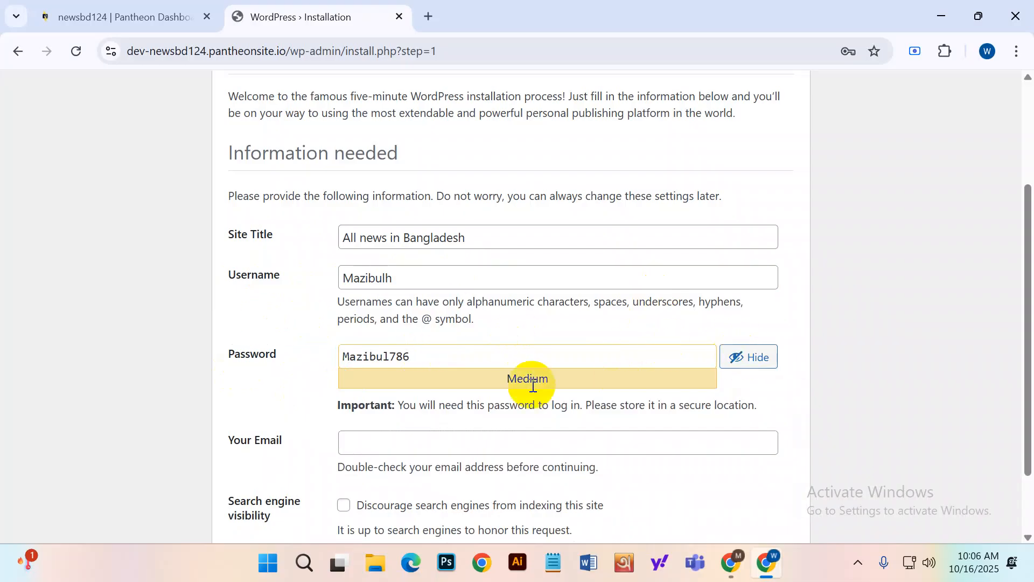
click(755, 355)
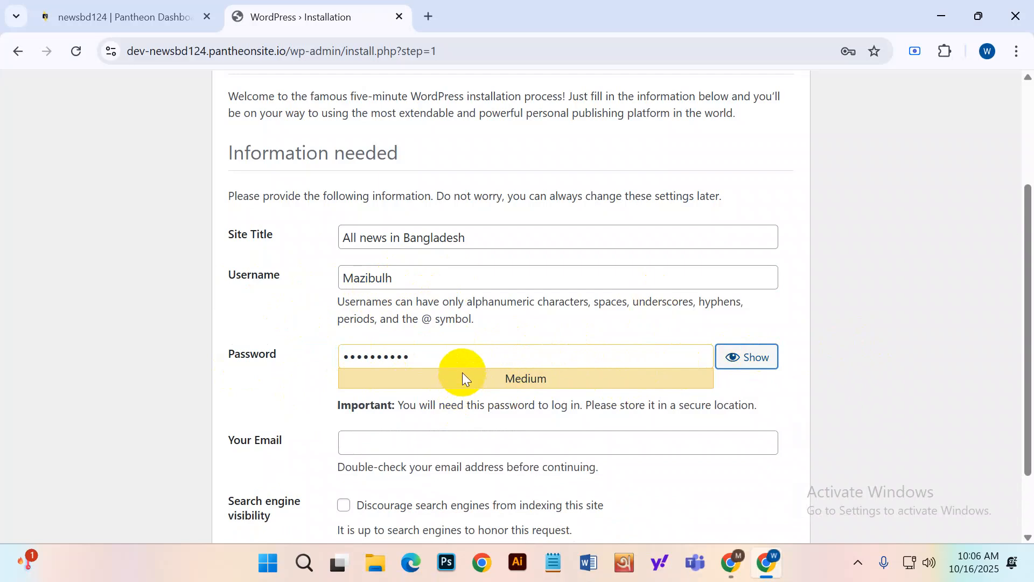
Tick 'Discourage search engines from indexing this site' and submit the install form.
scroll(462, 373, down, 2)
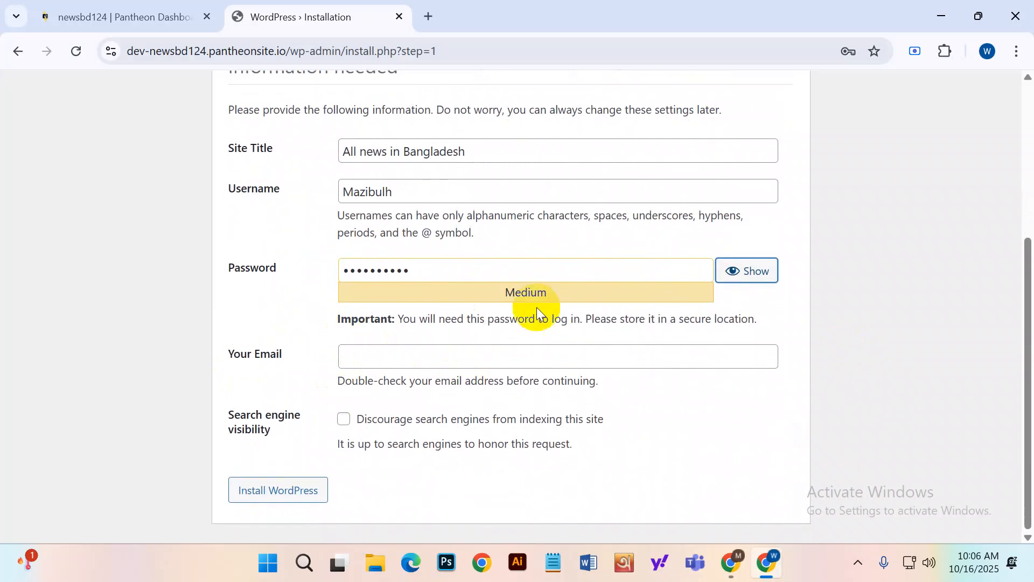
click(289, 489)
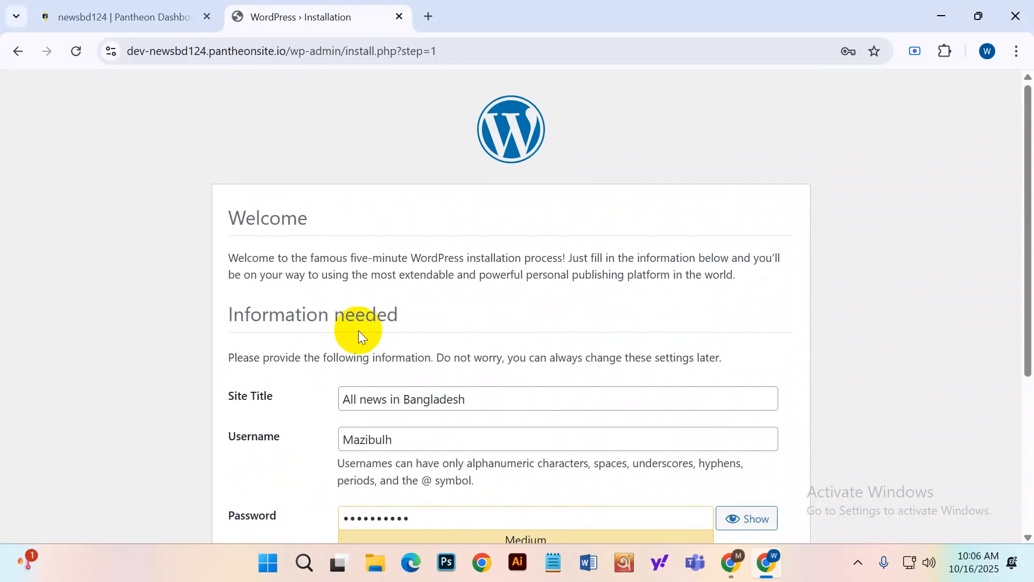
drag(221, 217, 417, 224)
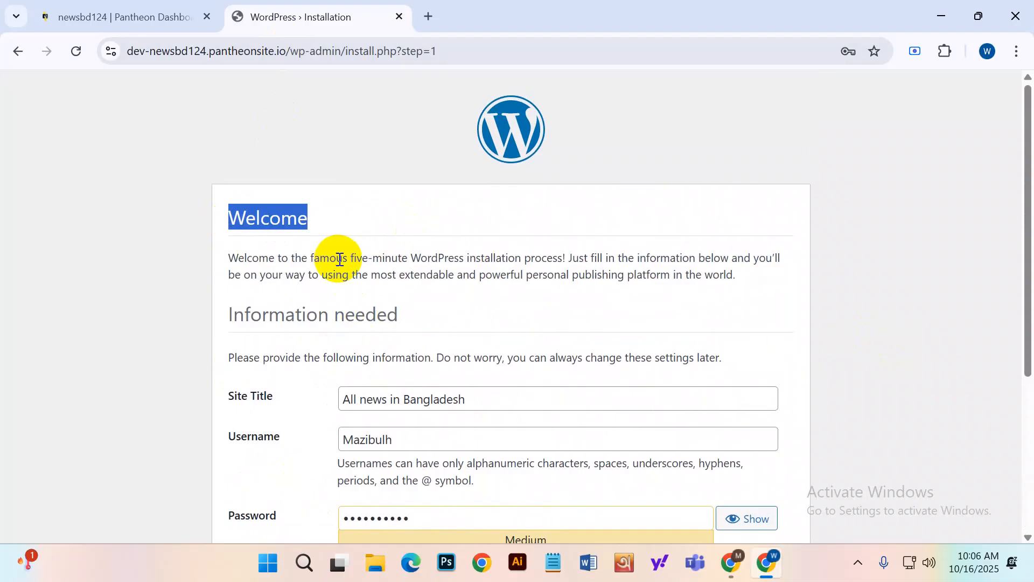
scroll(340, 260, down, 3)
scroll(340, 260, down, 2)
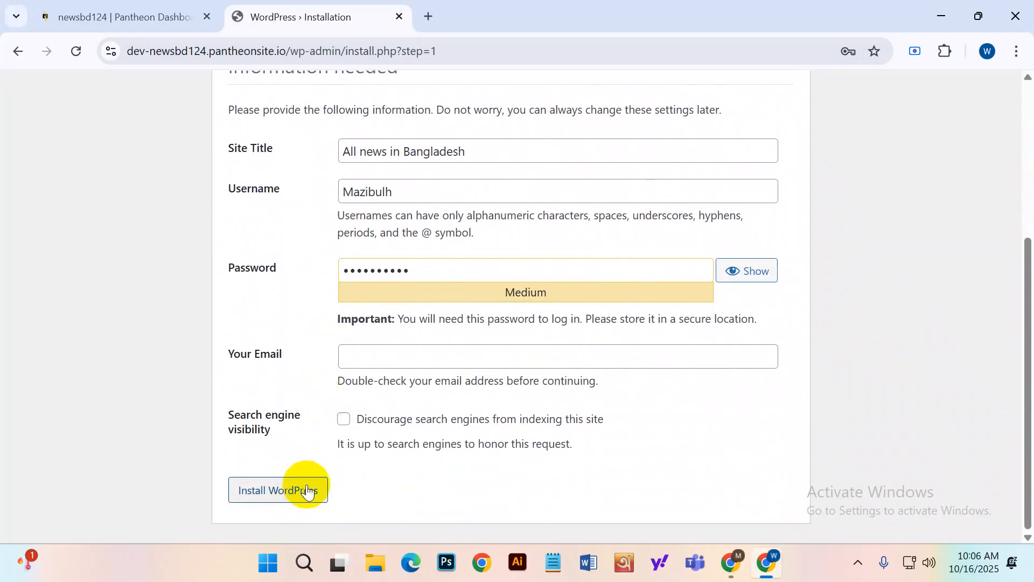
drag(235, 414, 277, 414)
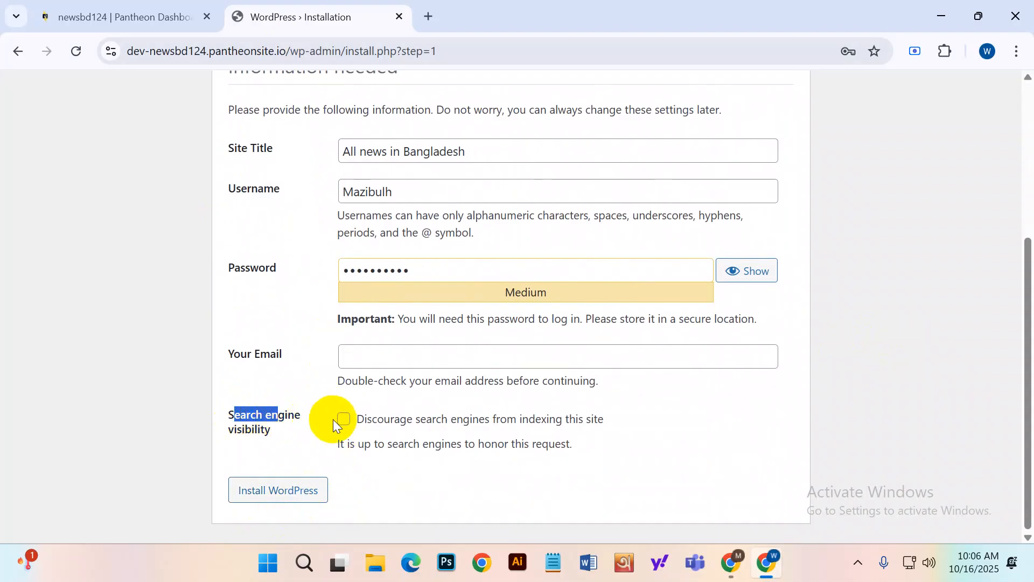
click(282, 421)
scroll(321, 448, up, 3)
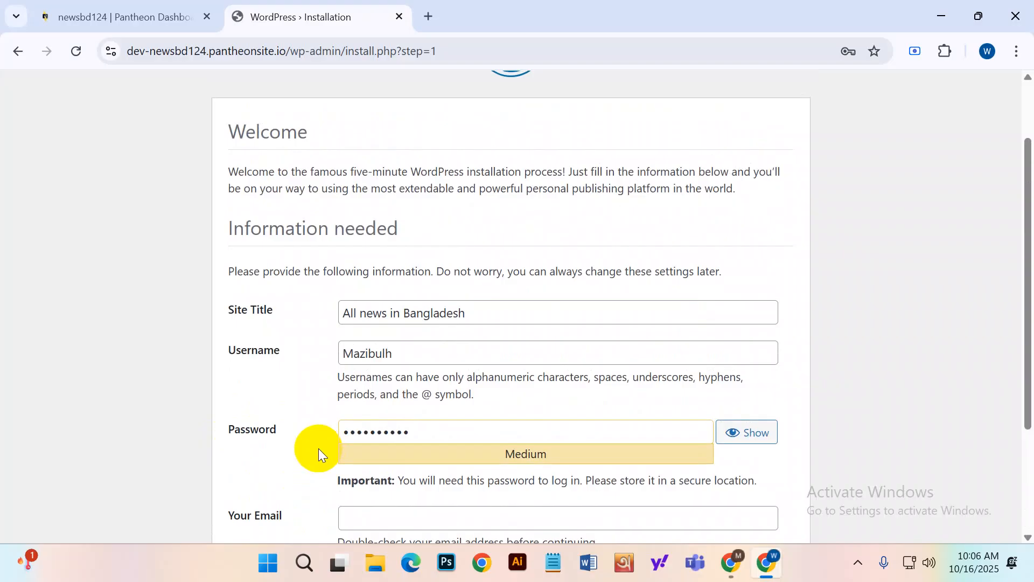
scroll(366, 377, down, 3)
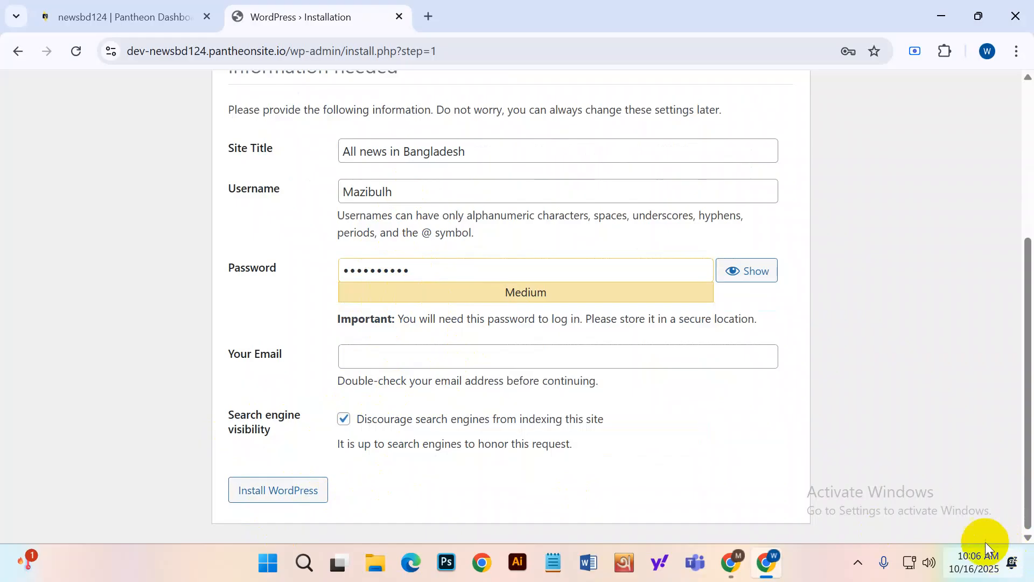
double_click(568, 380)
click(415, 467)
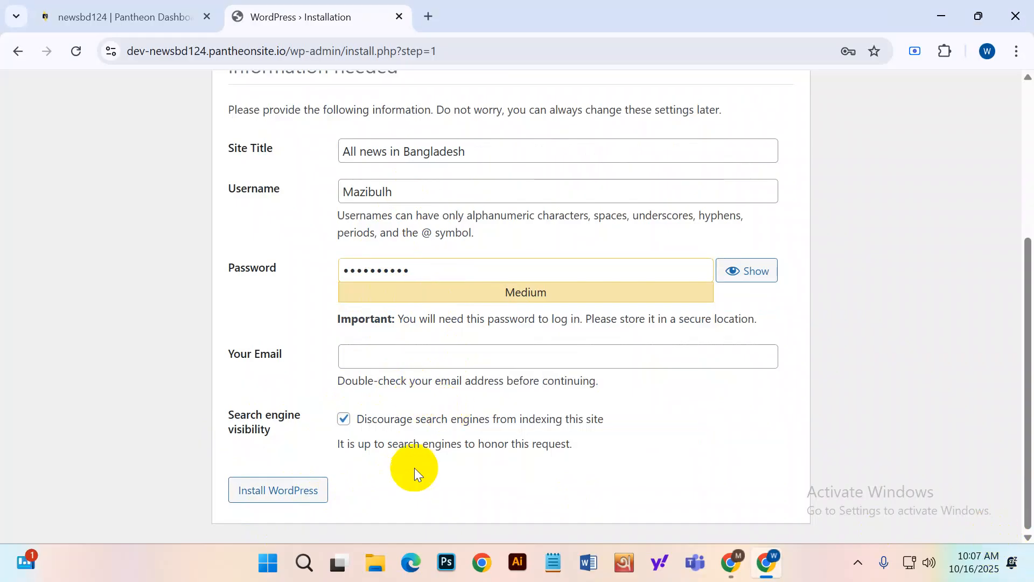
click(274, 491)
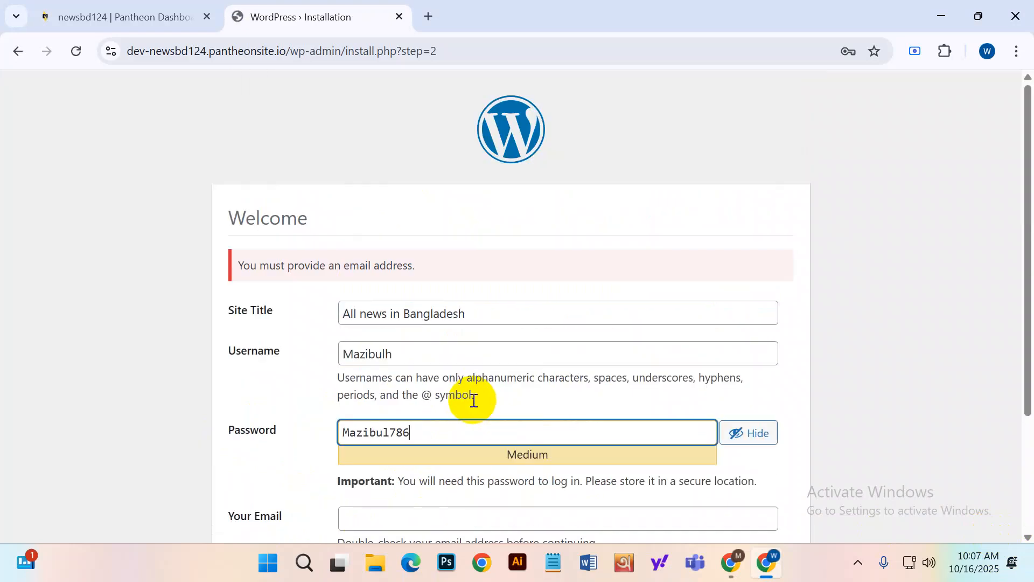
Copy the Google account e-mail from a new tab into Your Email and install WordPress.
scroll(430, 274, down, 1)
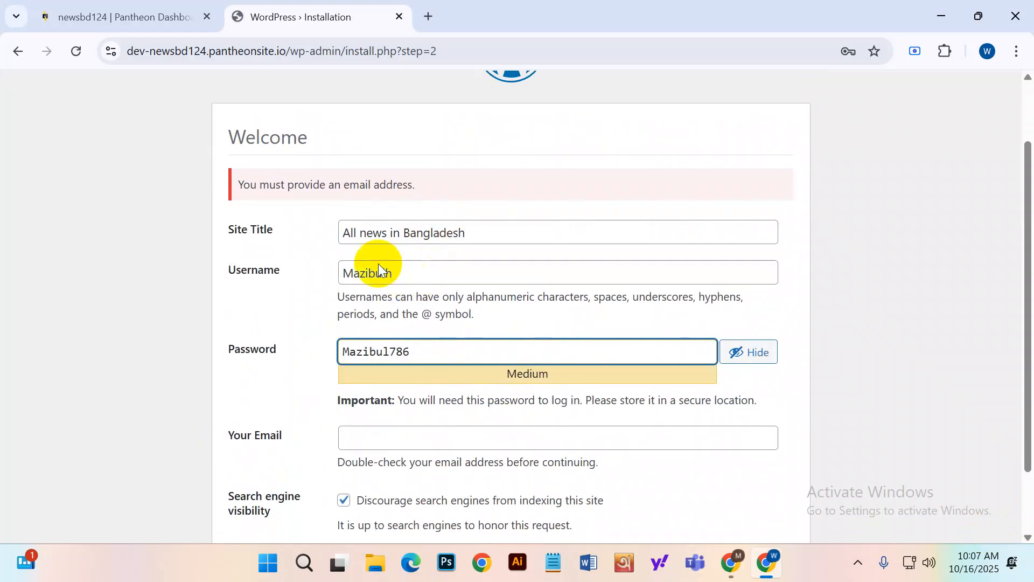
scroll(366, 192, down, 1)
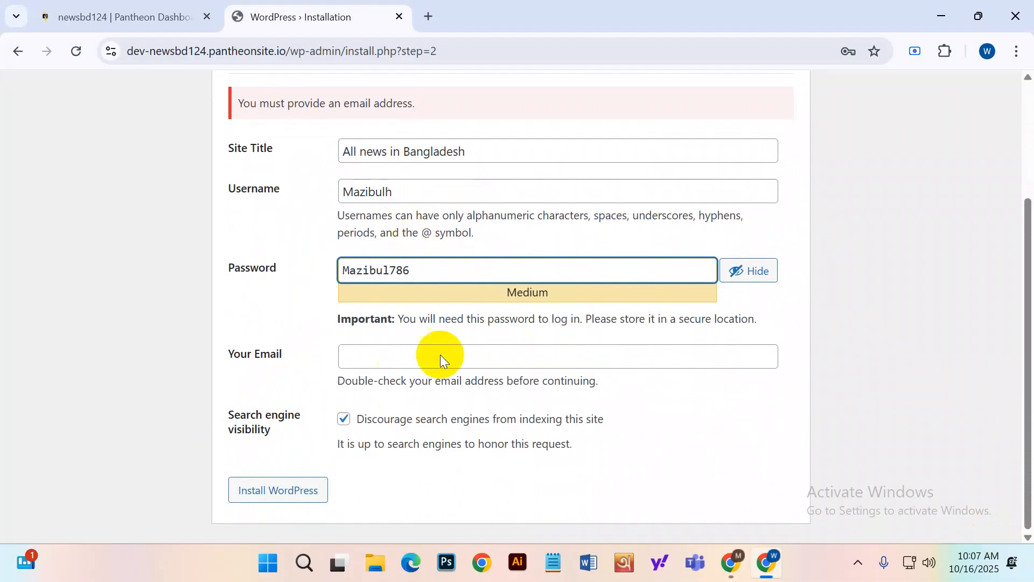
drag(231, 352, 361, 343)
click(381, 353)
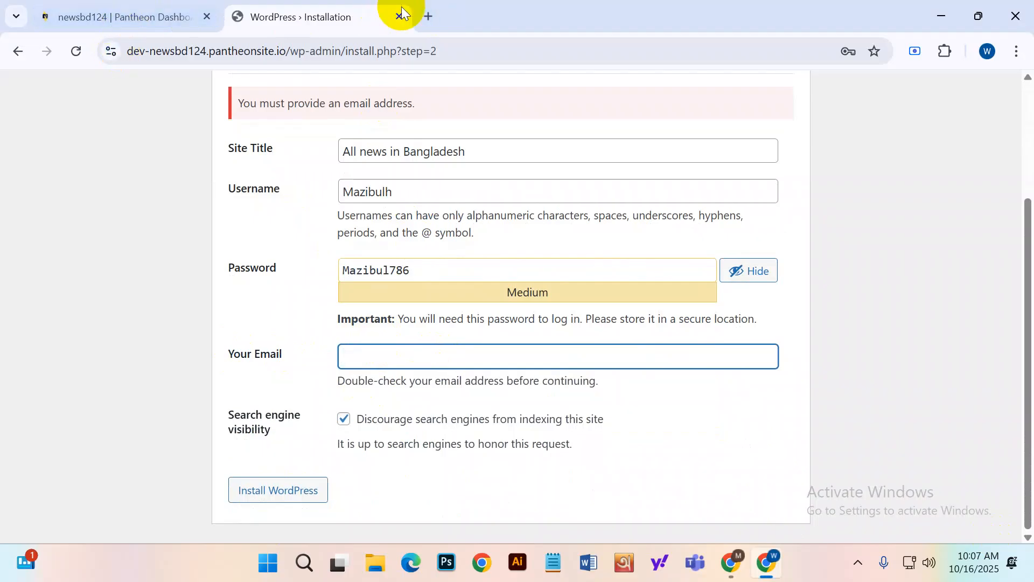
click(425, 18)
click(1005, 96)
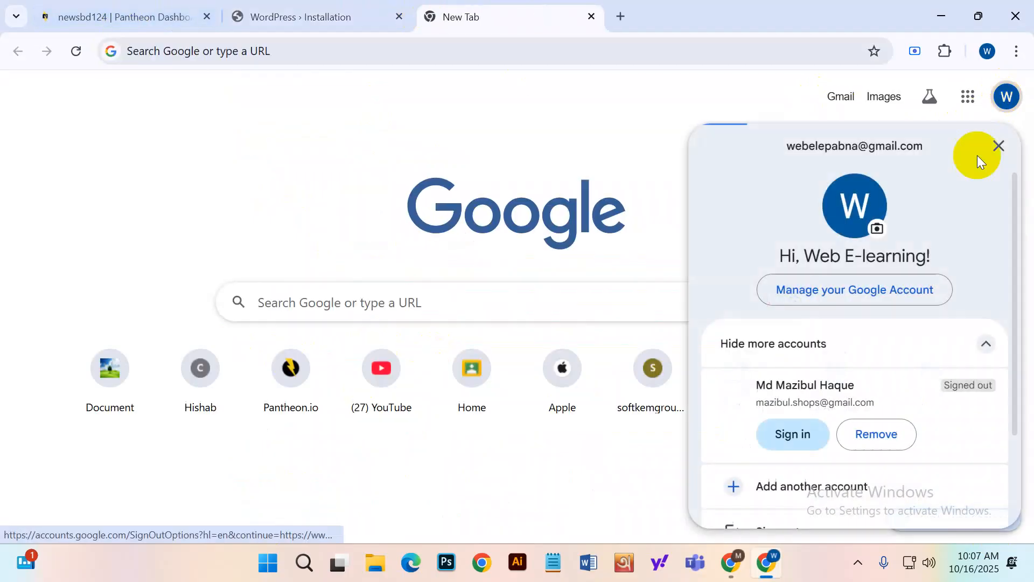
drag(784, 146, 930, 146)
key(ctrl+c)
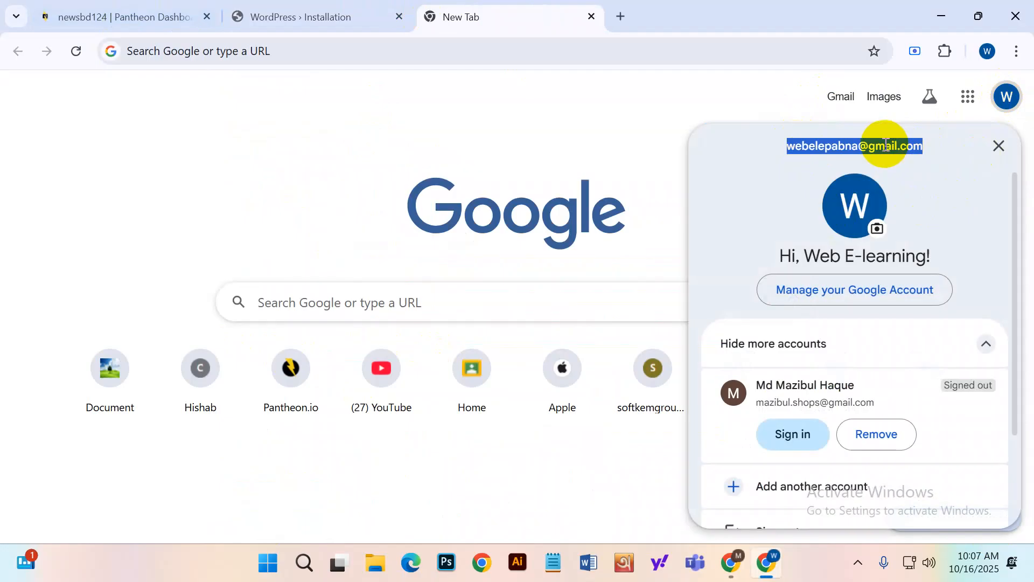
right_click(884, 146)
click(682, 167)
click(291, 16)
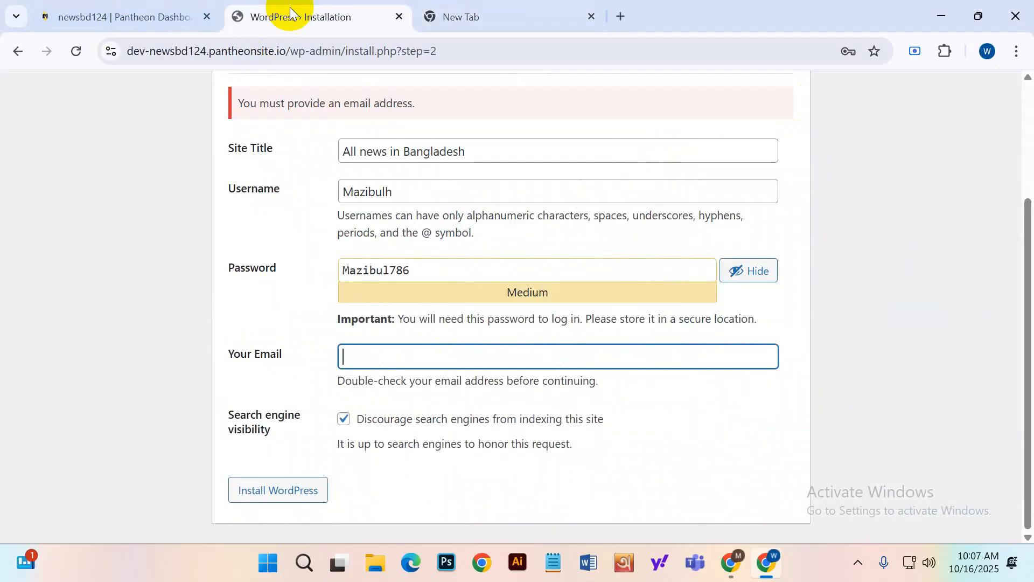
key(ctrl+v)
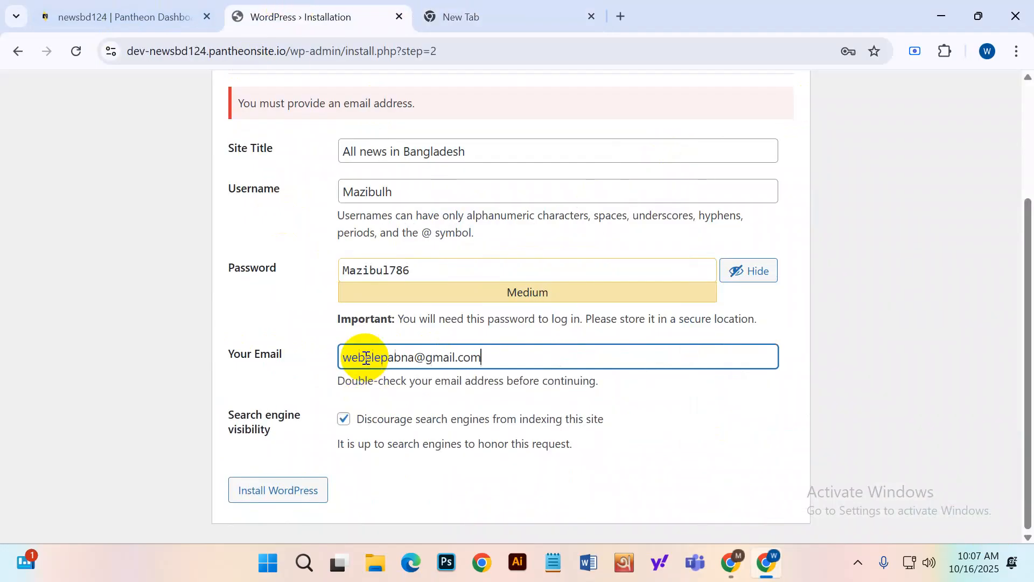
click(303, 496)
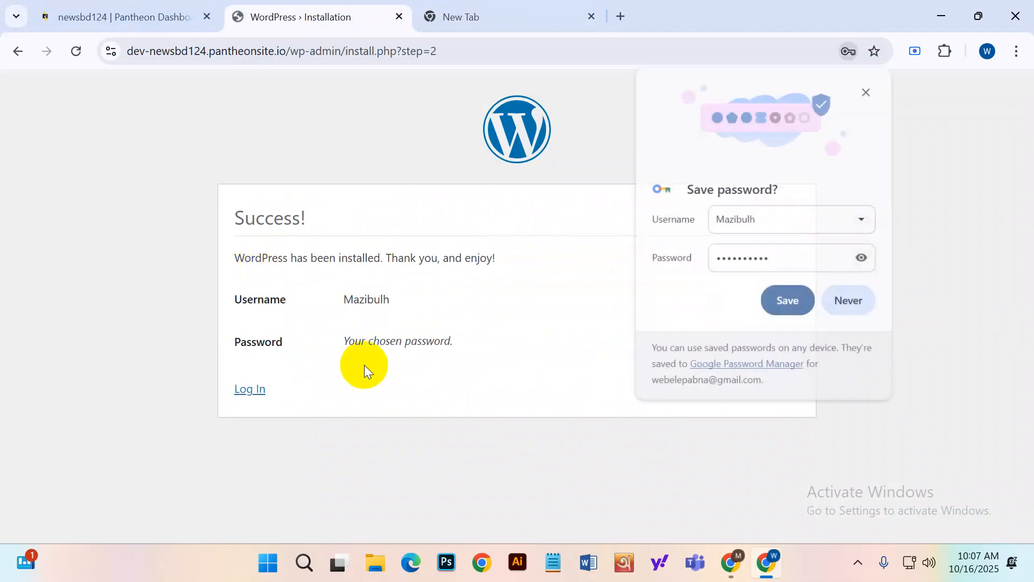
Save the new login in Chrome and sign in to the admin with the autofilled credentials.
click(788, 304)
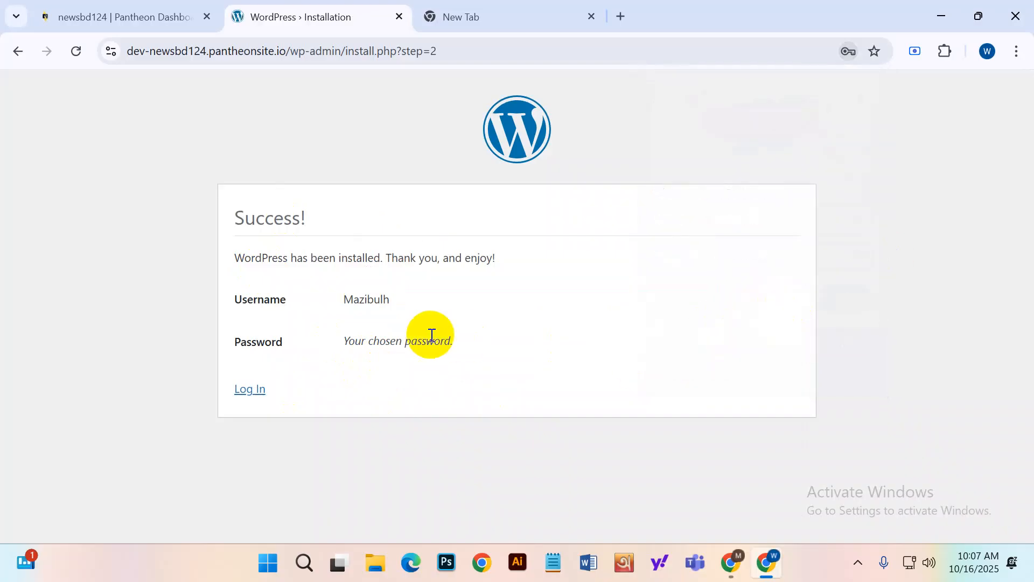
drag(237, 218, 316, 224)
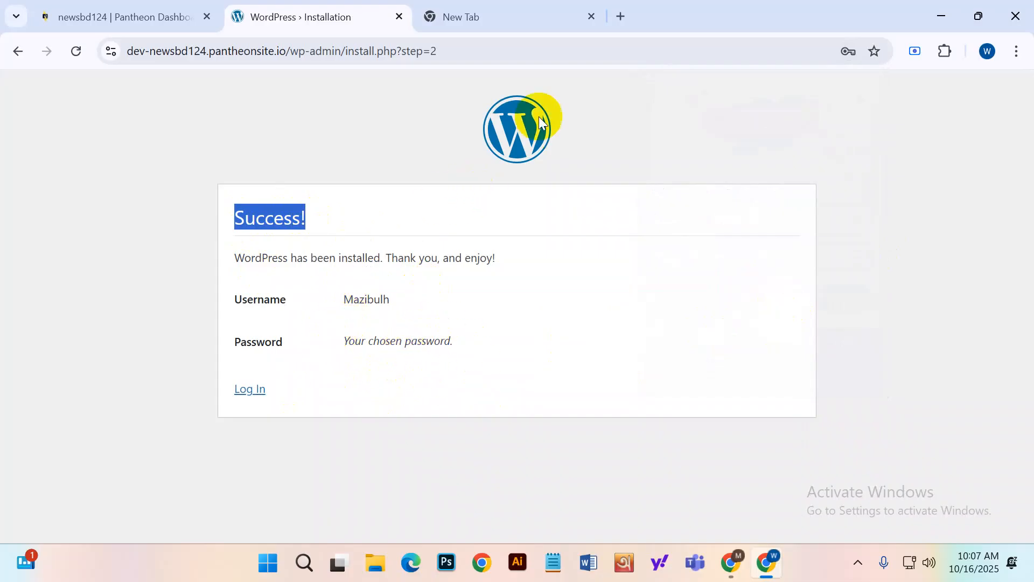
click(243, 392)
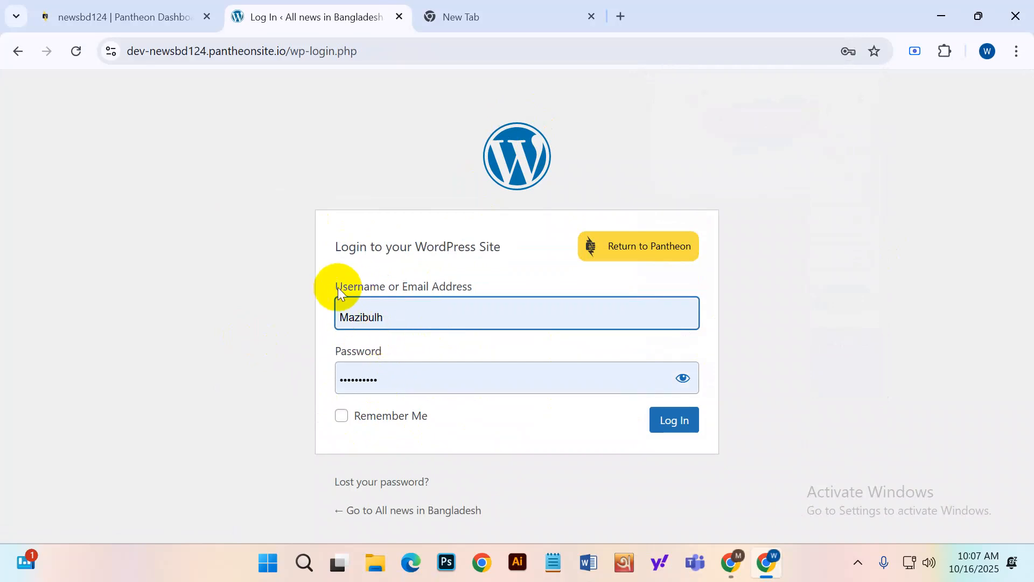
click(334, 286)
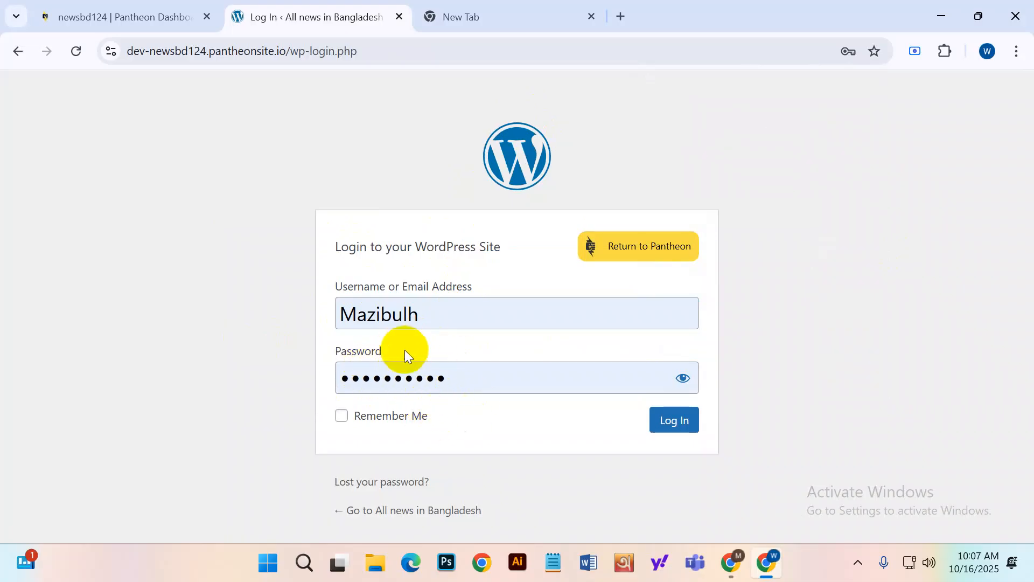
click(690, 428)
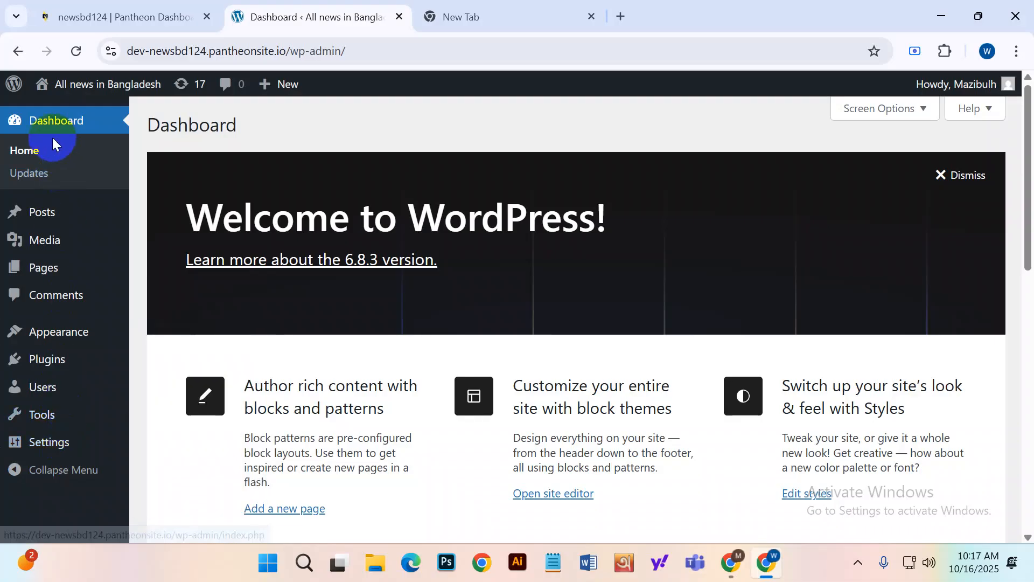
Choose Visit Site from the site-name menu in the admin bar.
mouse_move(36, 85)
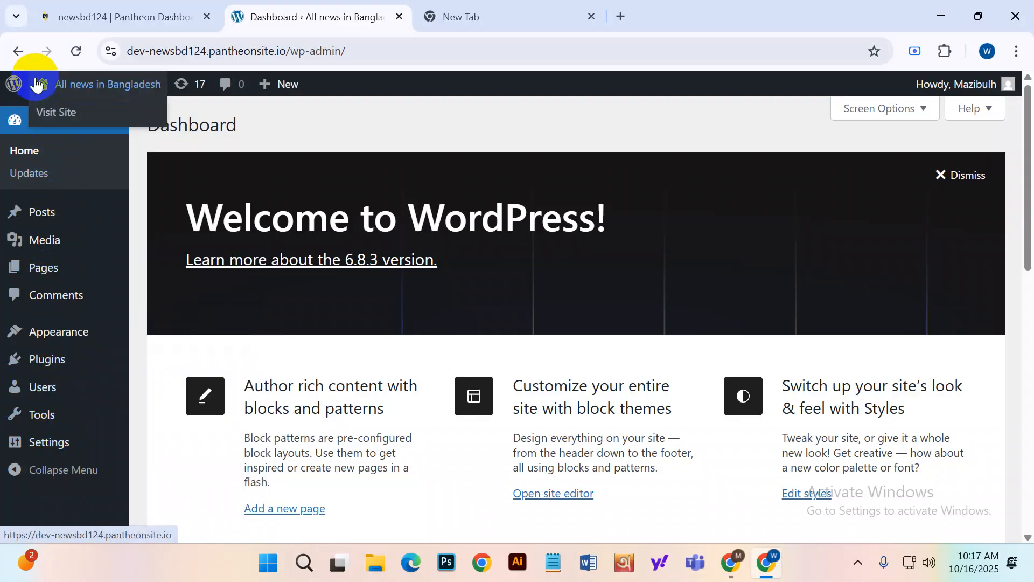
click(53, 114)
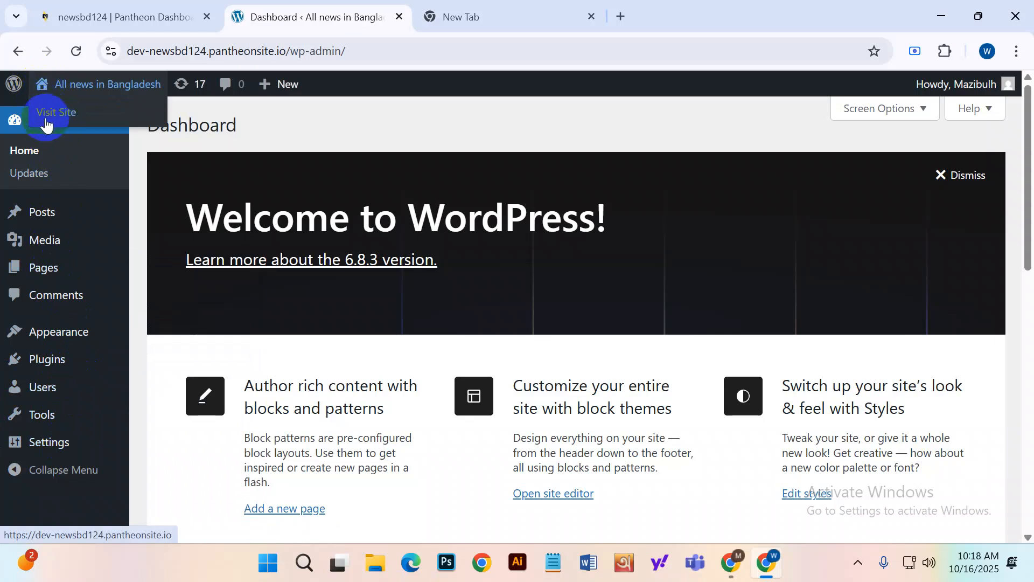
Open the public All news in Bangladesh site in a new browser tab.
right_click(63, 115)
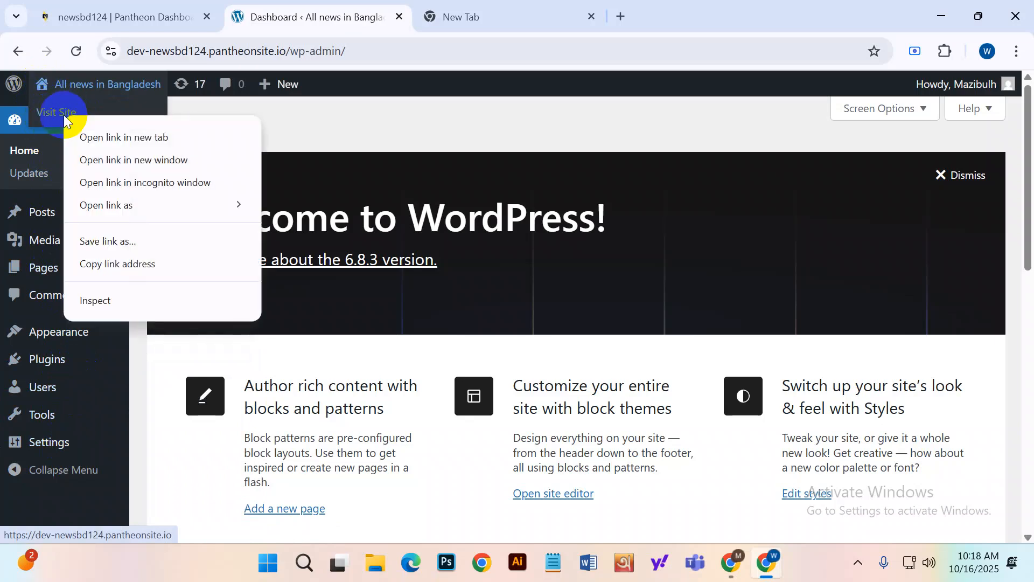
click(90, 137)
click(481, 20)
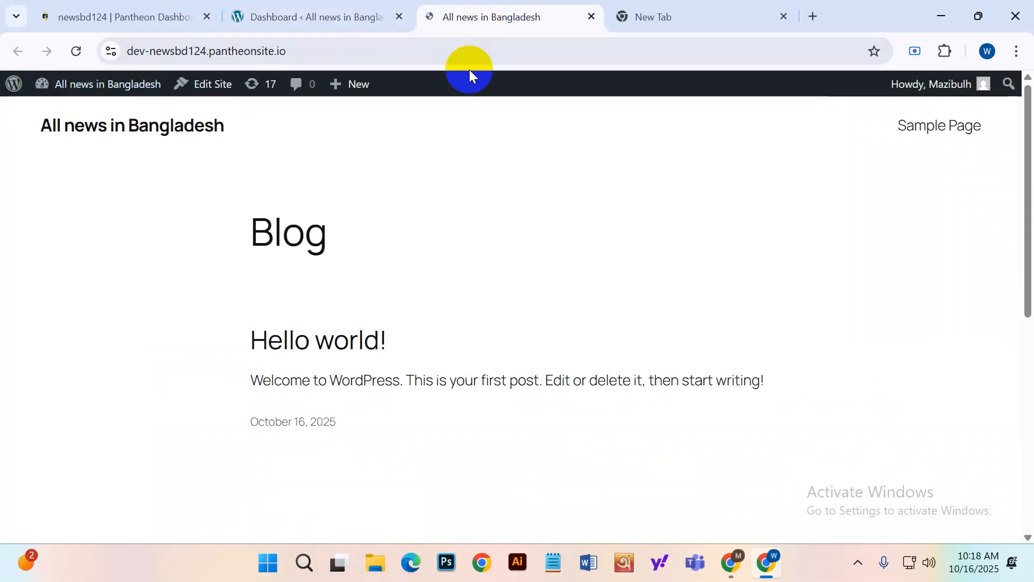
scroll(431, 258, down, 5)
scroll(445, 334, up, 10)
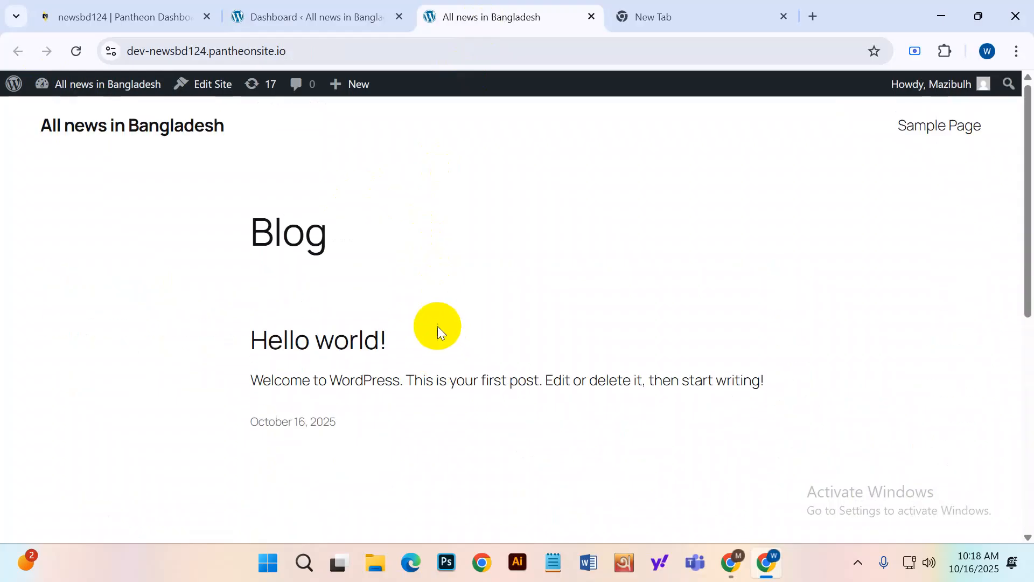
click(356, 14)
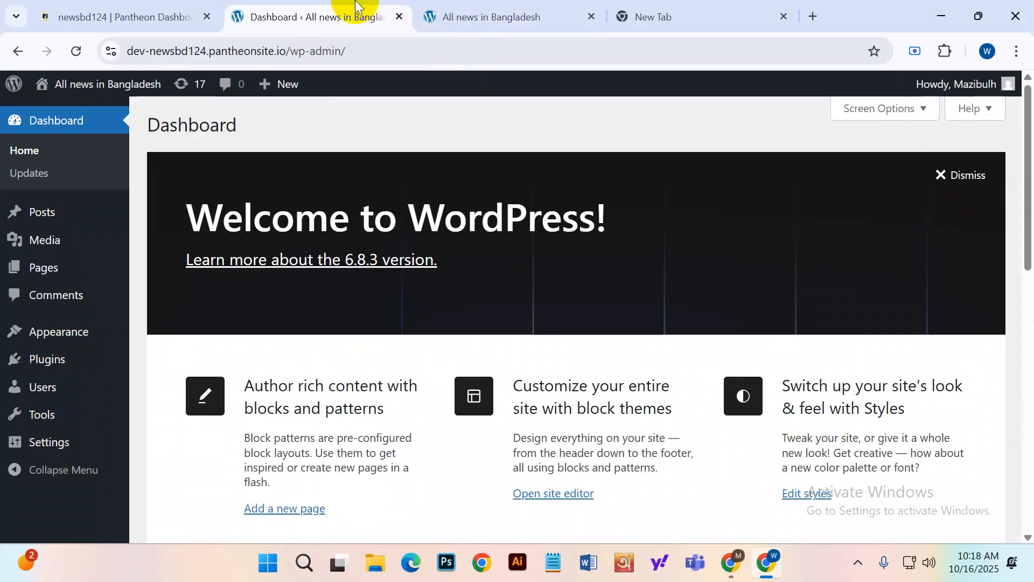
mouse_move(43, 86)
click(57, 115)
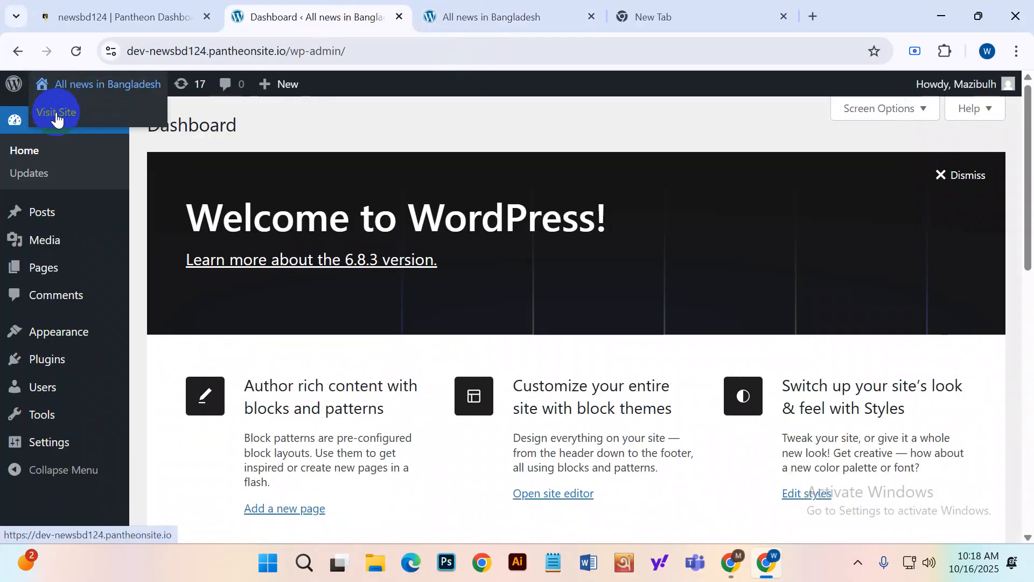
right_click(58, 123)
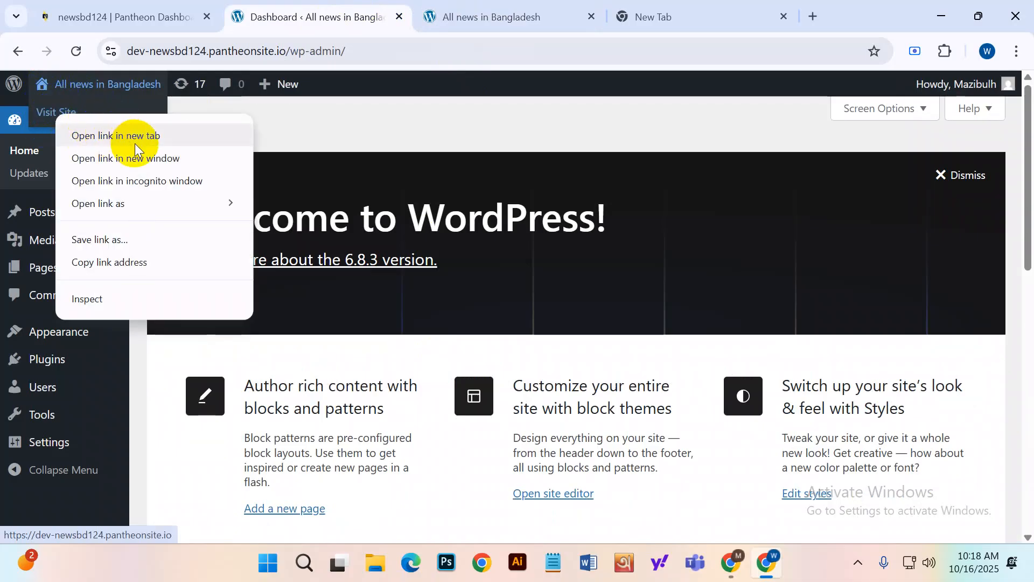
click(495, 14)
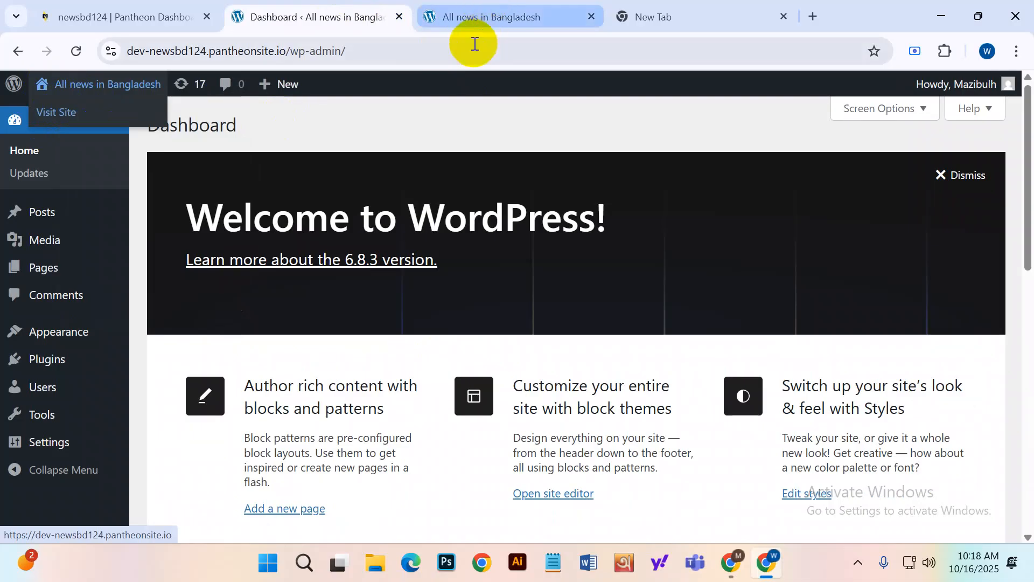
click(306, 50)
Copy the public site's web address and start a new Incognito window.
click(513, 22)
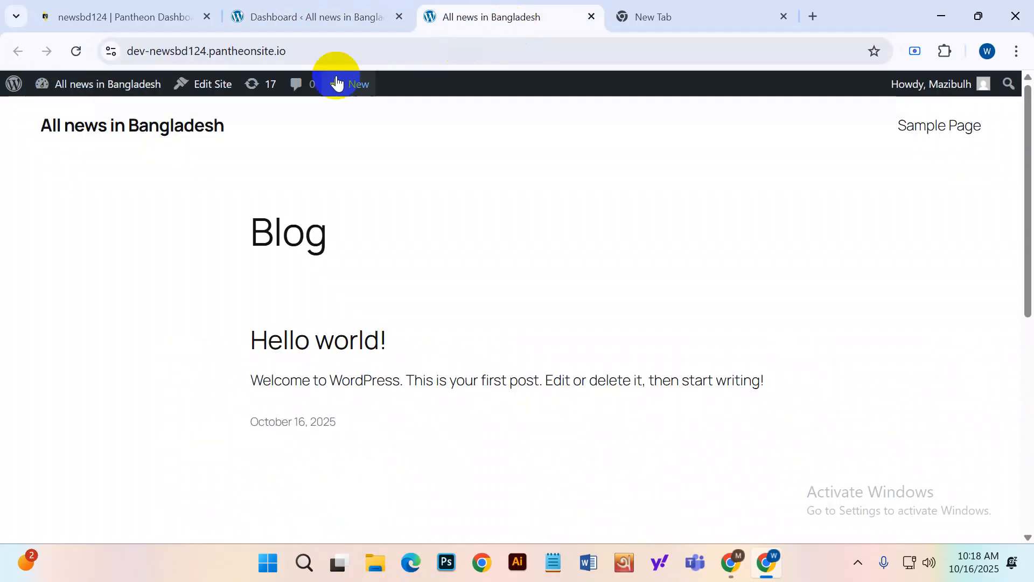
click(264, 56)
right_click(182, 57)
click(247, 215)
click(444, 208)
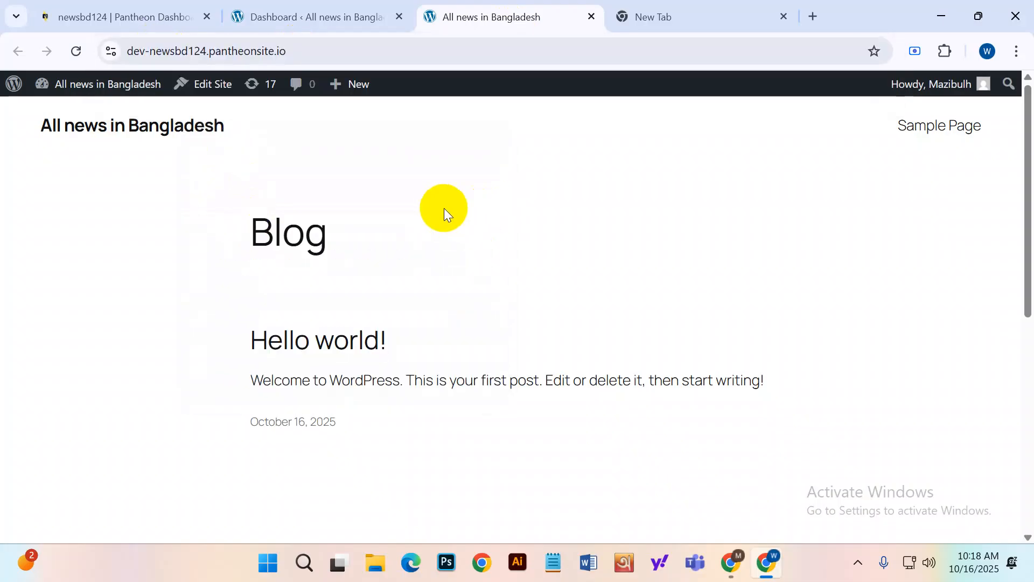
scroll(491, 296, down, 10)
scroll(477, 367, up, 10)
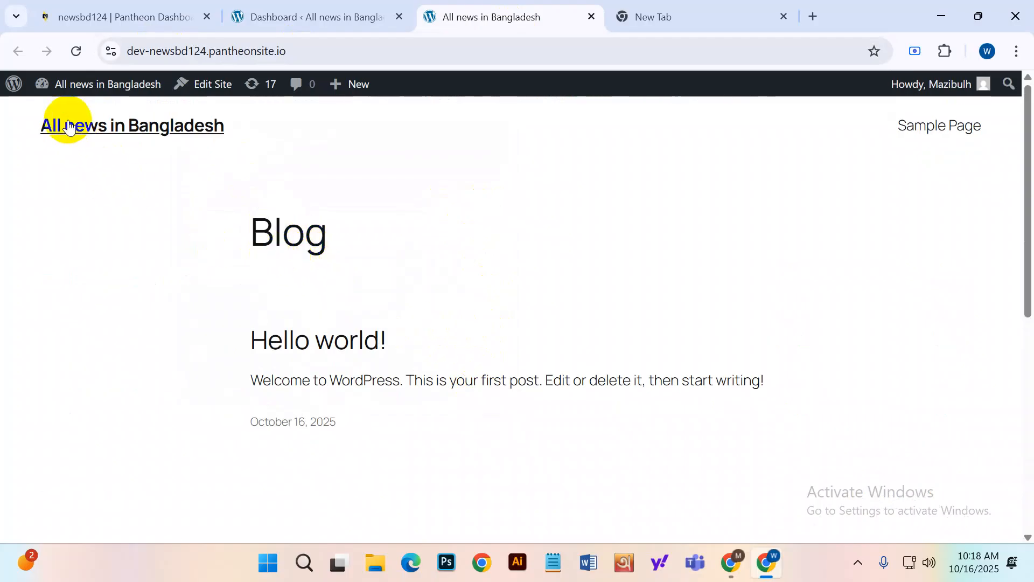
click(1017, 51)
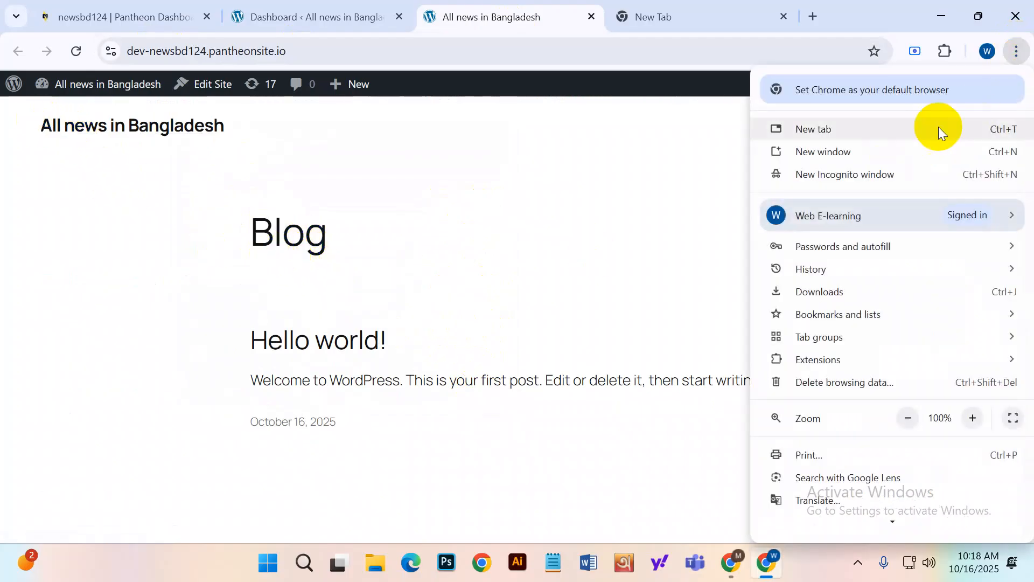
click(888, 170)
Load the copied site address in Incognito, review the Blog homepage, then minimize that window.
right_click(672, 49)
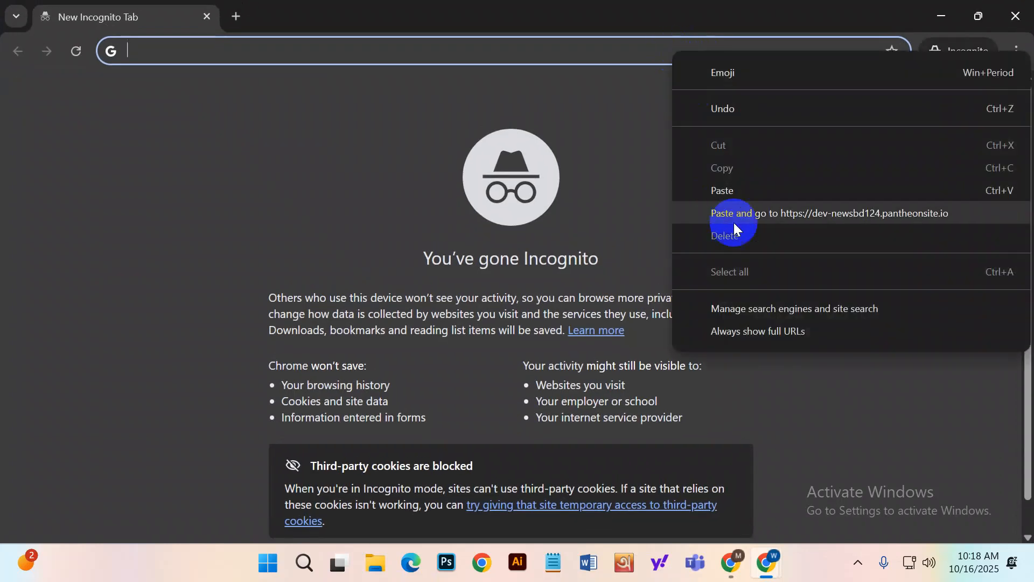
click(737, 213)
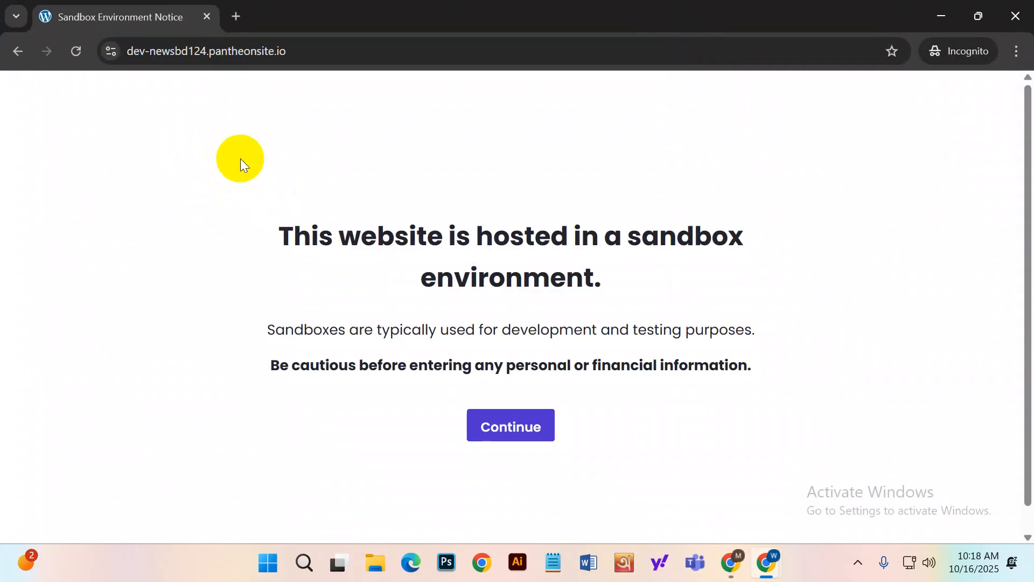
click(520, 429)
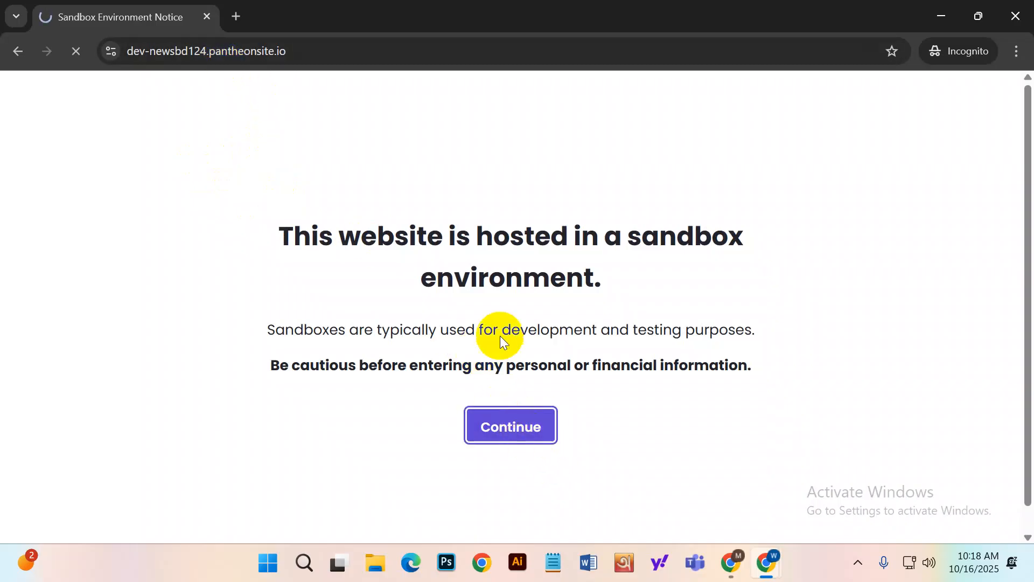
scroll(396, 352, down, 6)
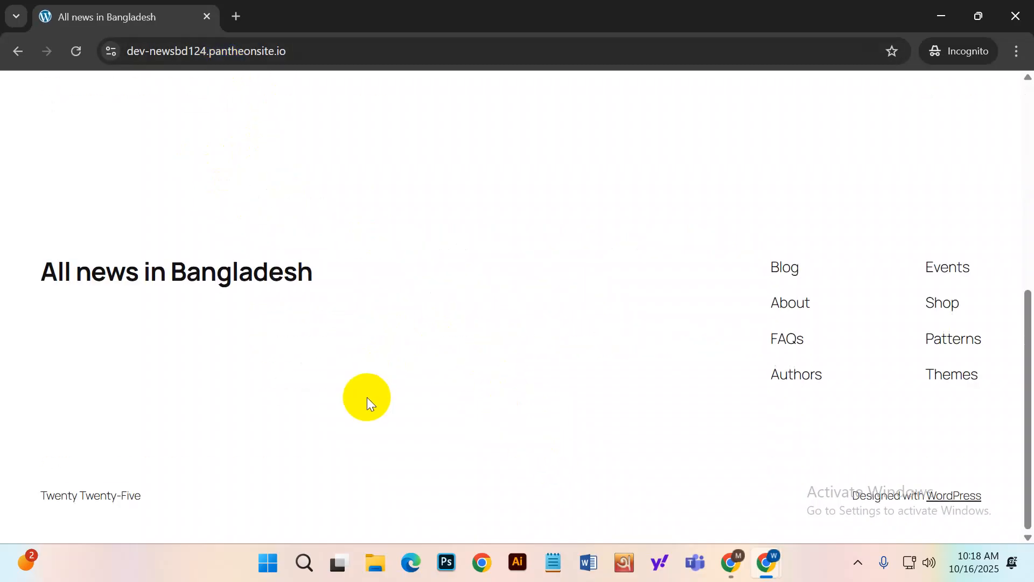
scroll(365, 398, up, 6)
drag(25, 107, 226, 106)
drag(289, 201, 467, 242)
click(941, 15)
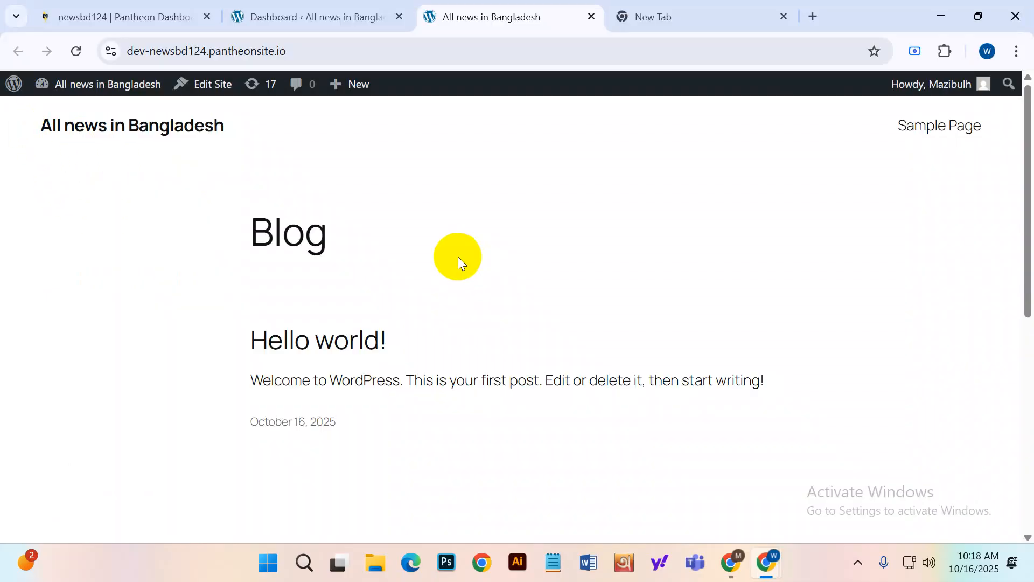
Go from the Dashboard to the Installed Plugins page via the Plugins menu.
click(325, 19)
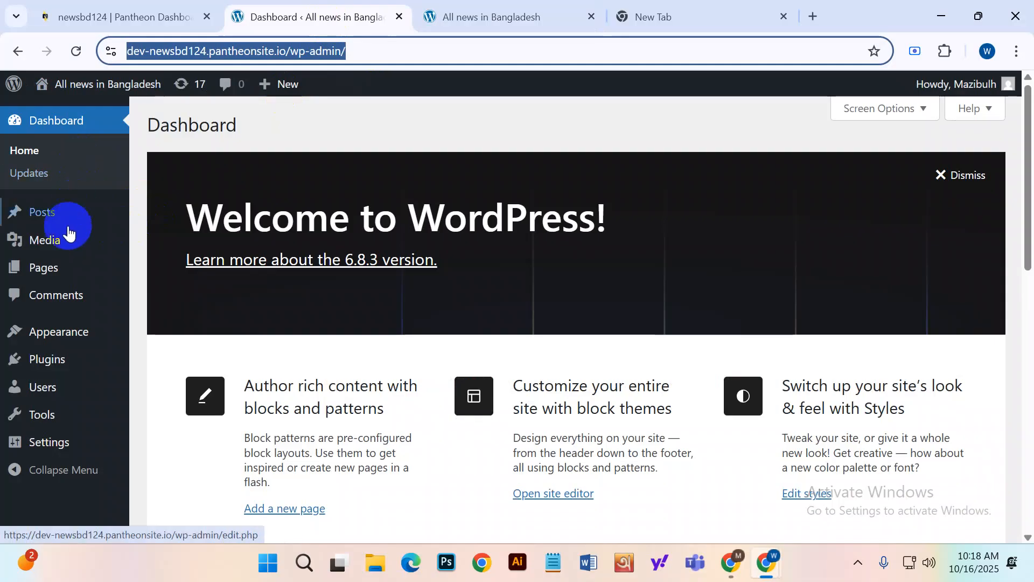
scroll(70, 447, down, 3)
mouse_move(69, 458)
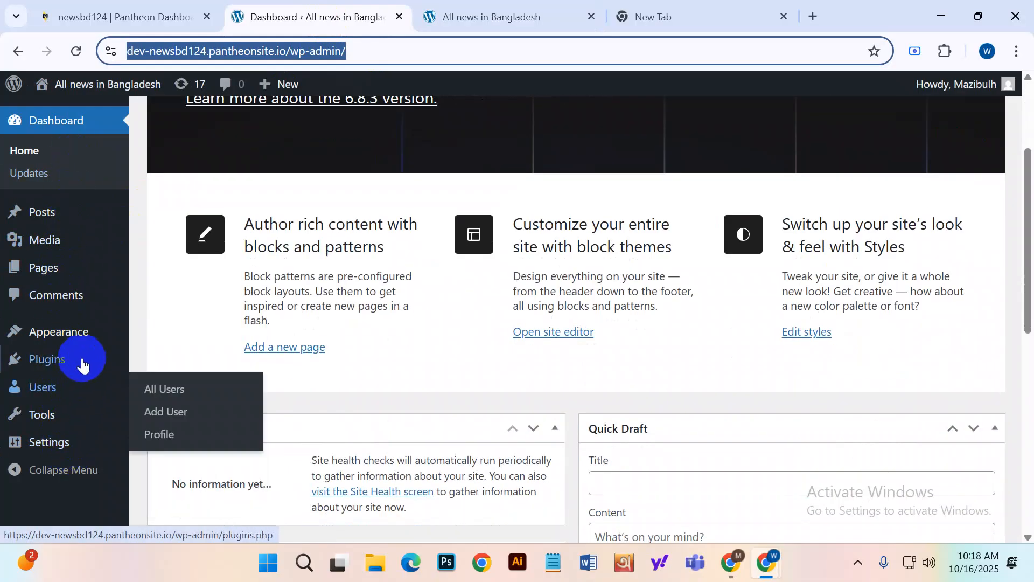
scroll(70, 210, up, 3)
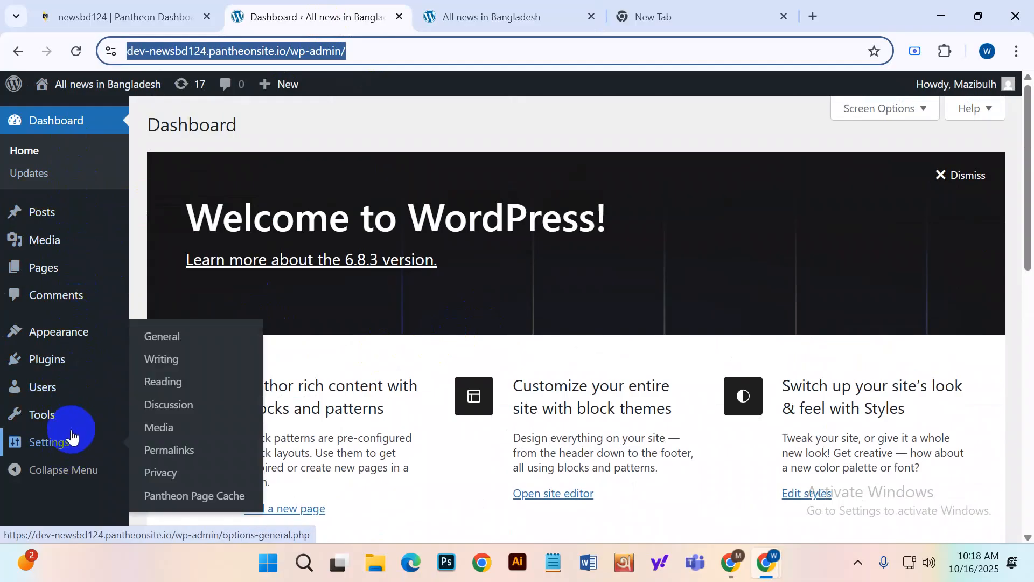
mouse_move(67, 343)
mouse_move(77, 377)
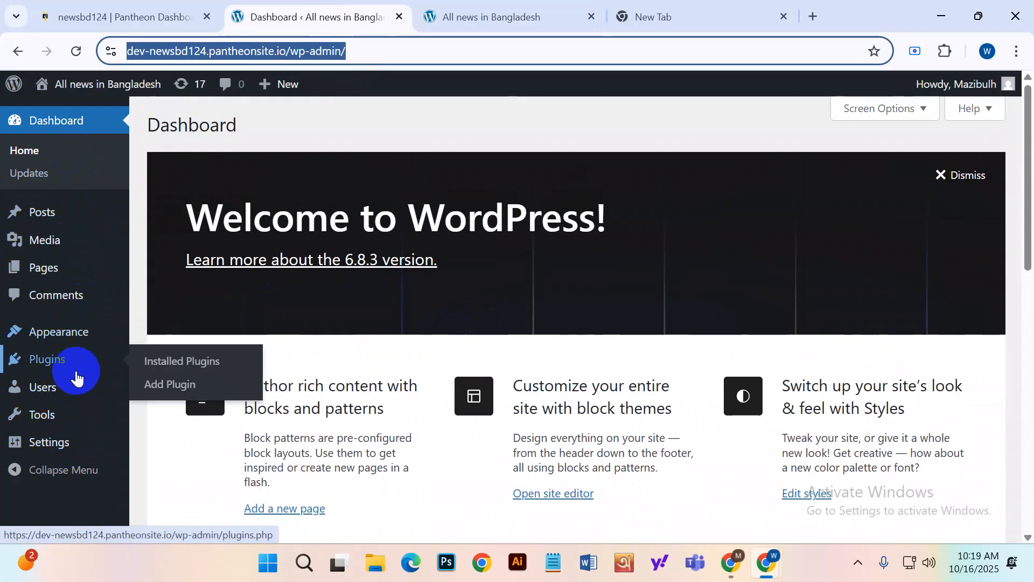
mouse_move(74, 416)
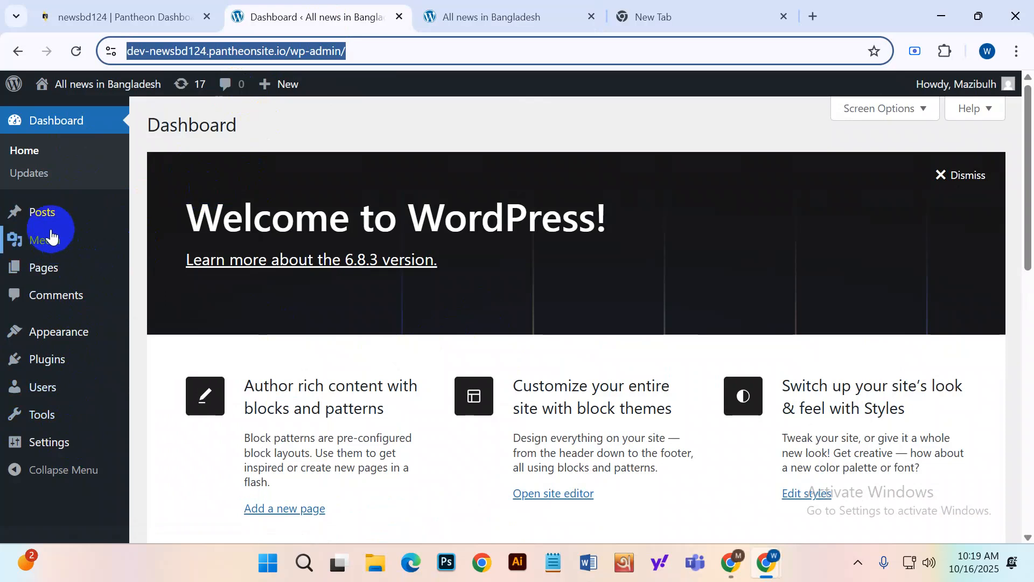
mouse_move(50, 220)
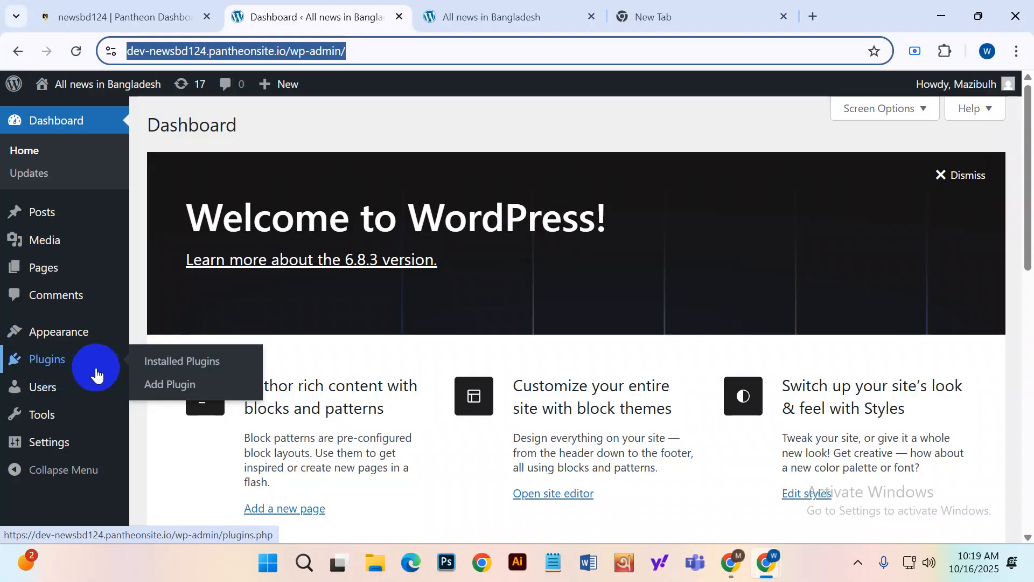
click(201, 366)
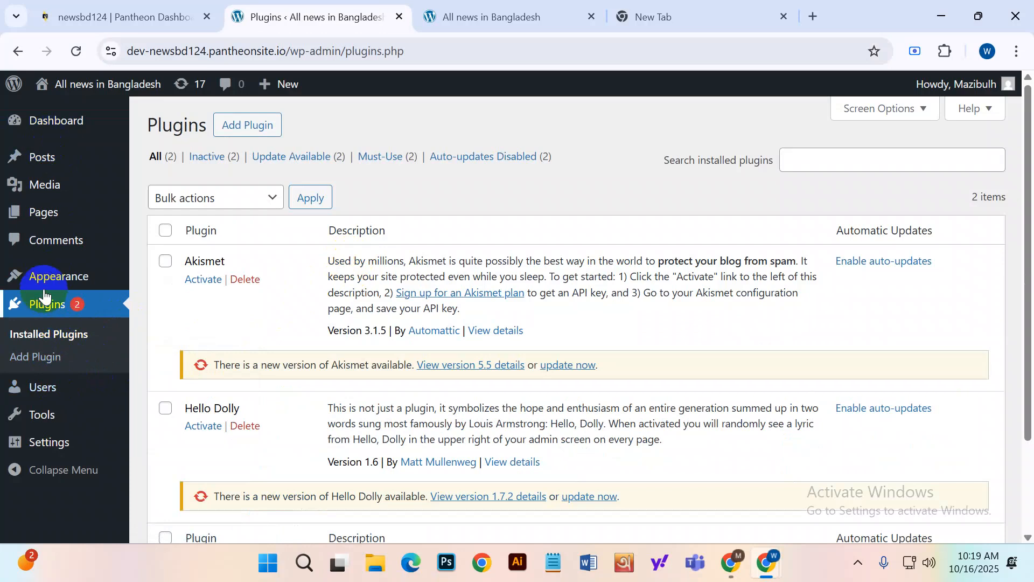
Glance at the live site tab, then return to the plugins admin page.
mouse_move(50, 284)
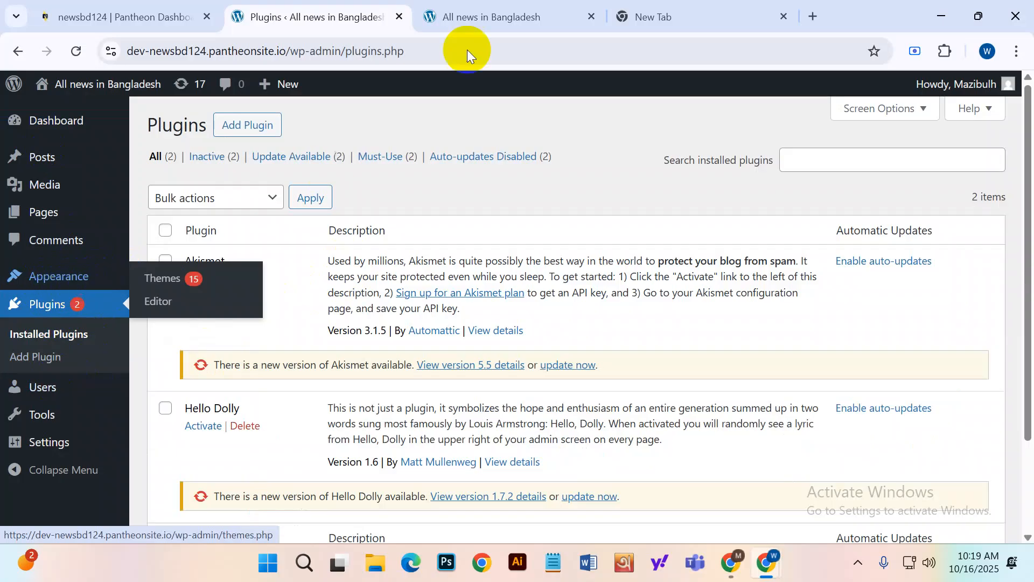
click(459, 7)
scroll(366, 377, down, 5)
scroll(380, 467, up, 5)
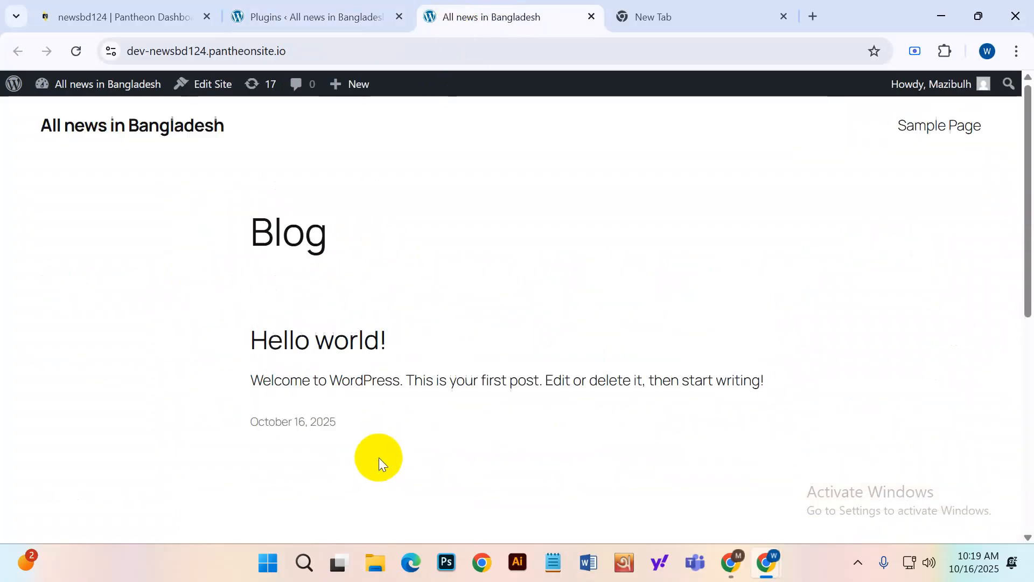
click(250, 16)
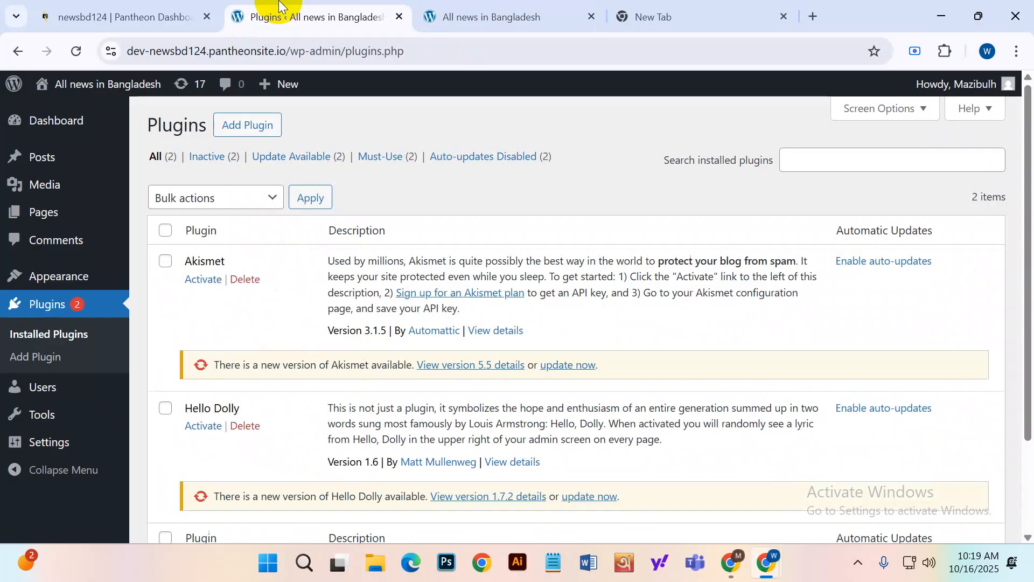
mouse_move(70, 282)
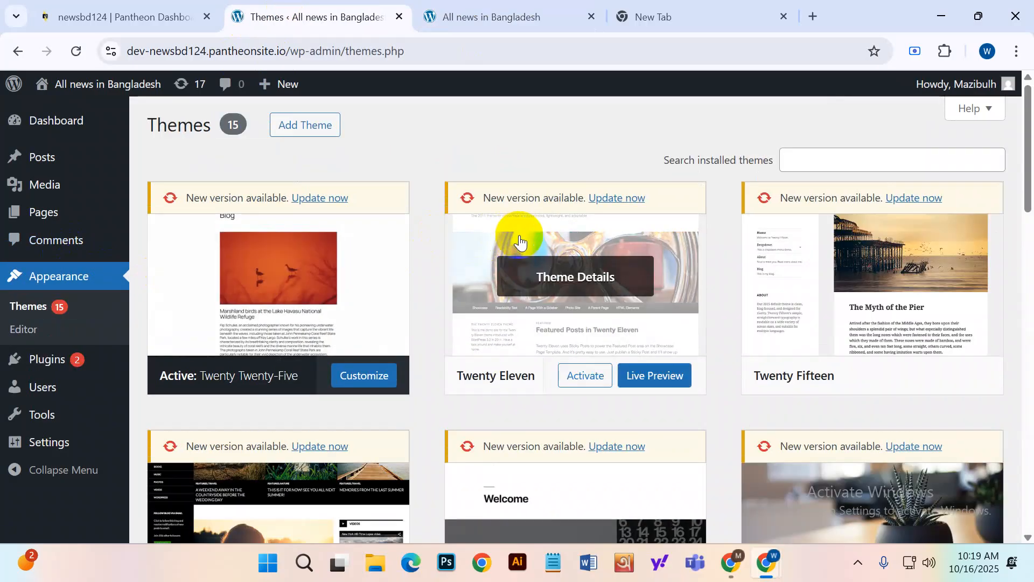
Scroll through the installed themes list on the Themes page to browse the options.
scroll(519, 247, down, 5)
scroll(563, 383, down, 4)
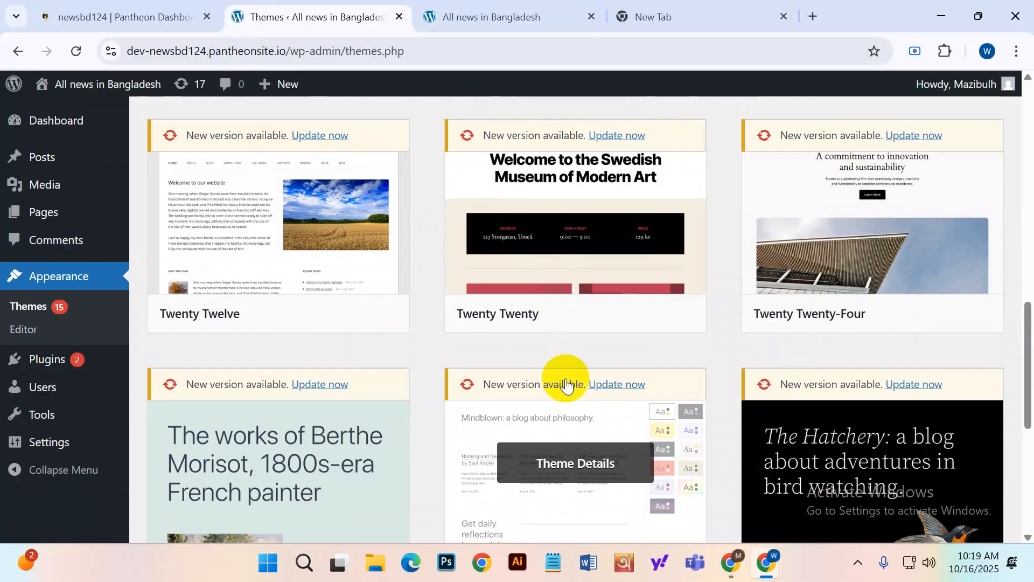
scroll(807, 366, down, 5)
scroll(477, 480, up, 4)
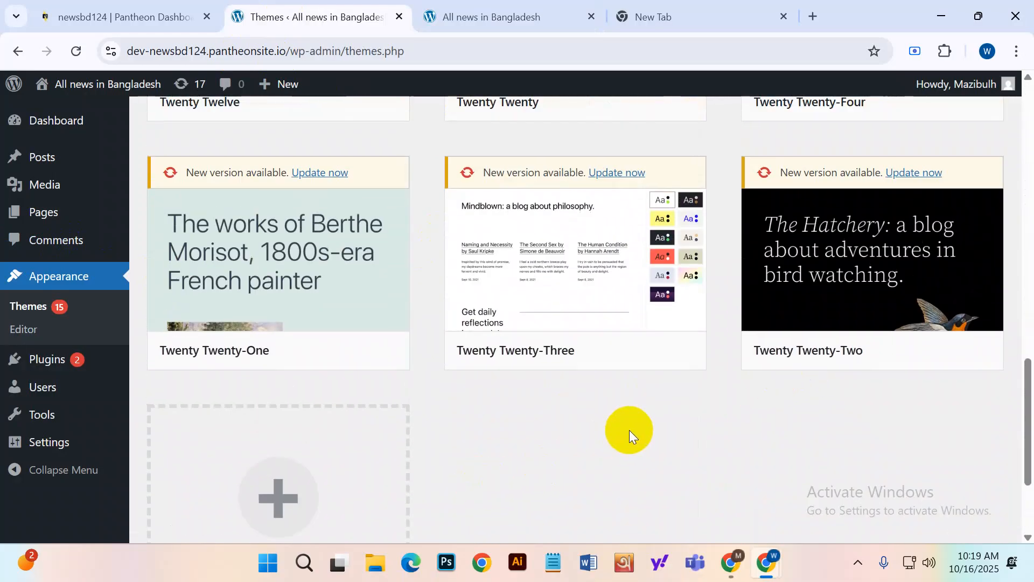
scroll(626, 427, down, 2)
scroll(621, 425, down, 2)
scroll(614, 425, up, 6)
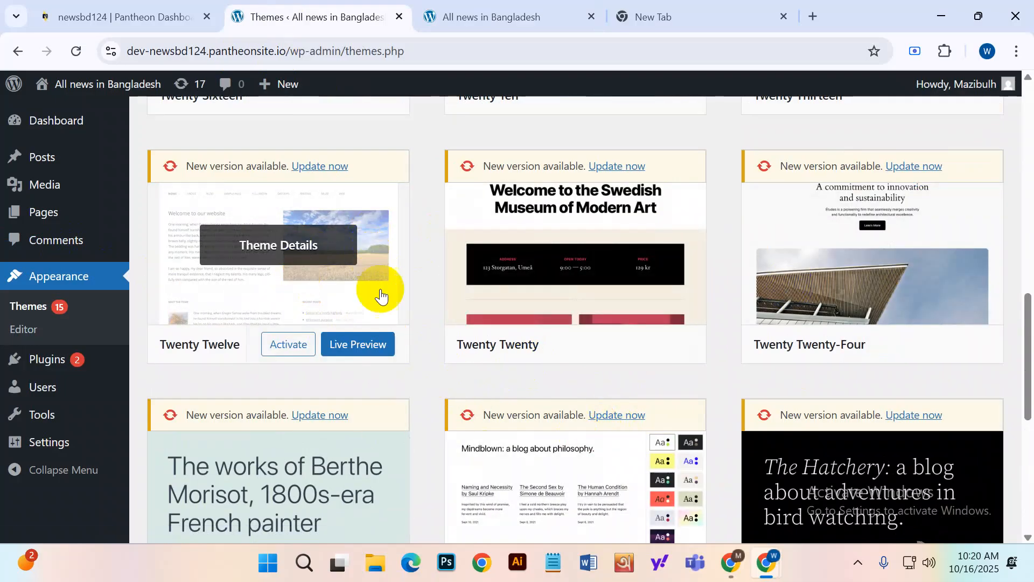
scroll(388, 324, down, 5)
scroll(396, 355, down, 2)
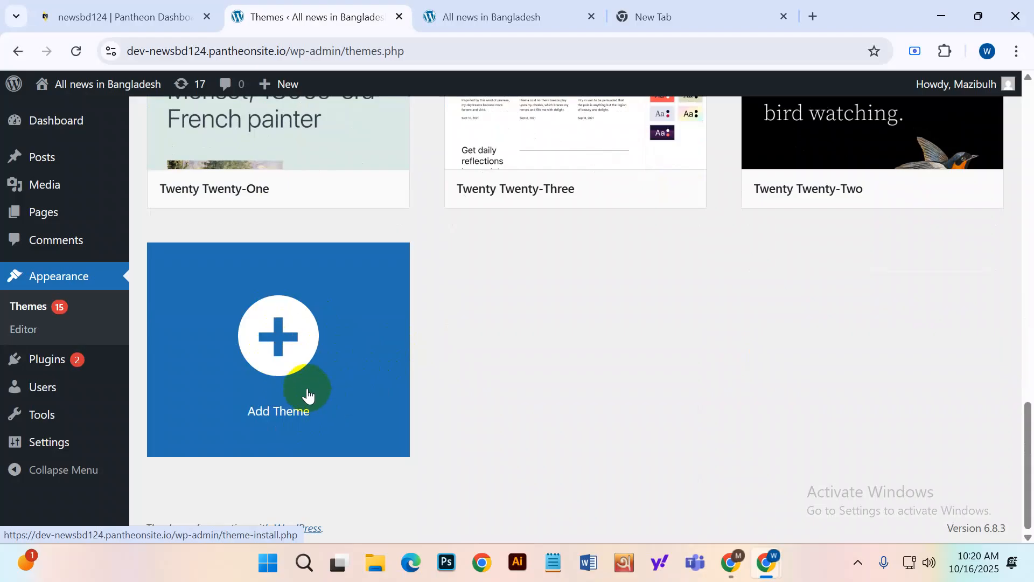
scroll(308, 394, up, 12)
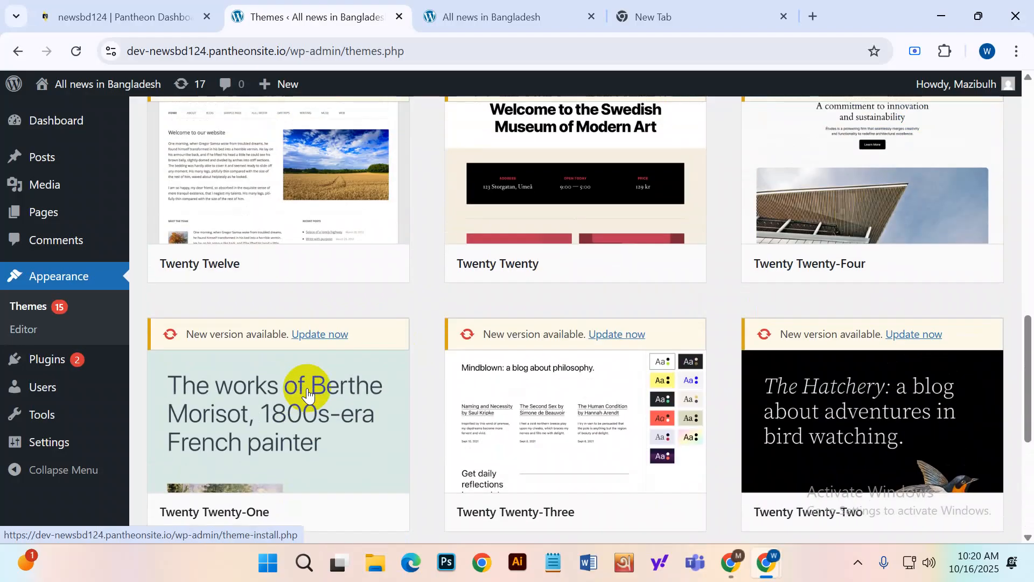
scroll(308, 395, up, 3)
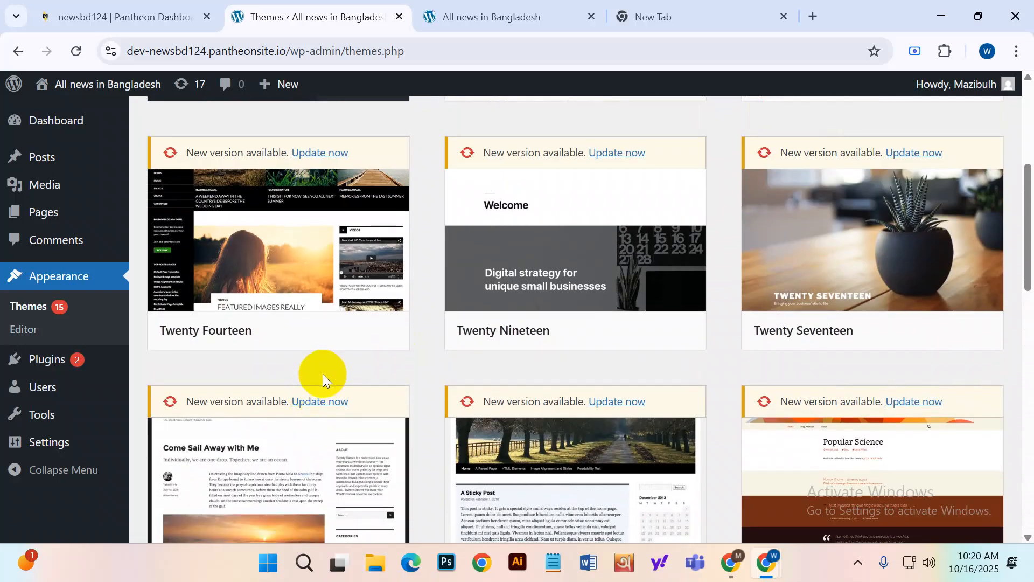
scroll(322, 374, down, 4)
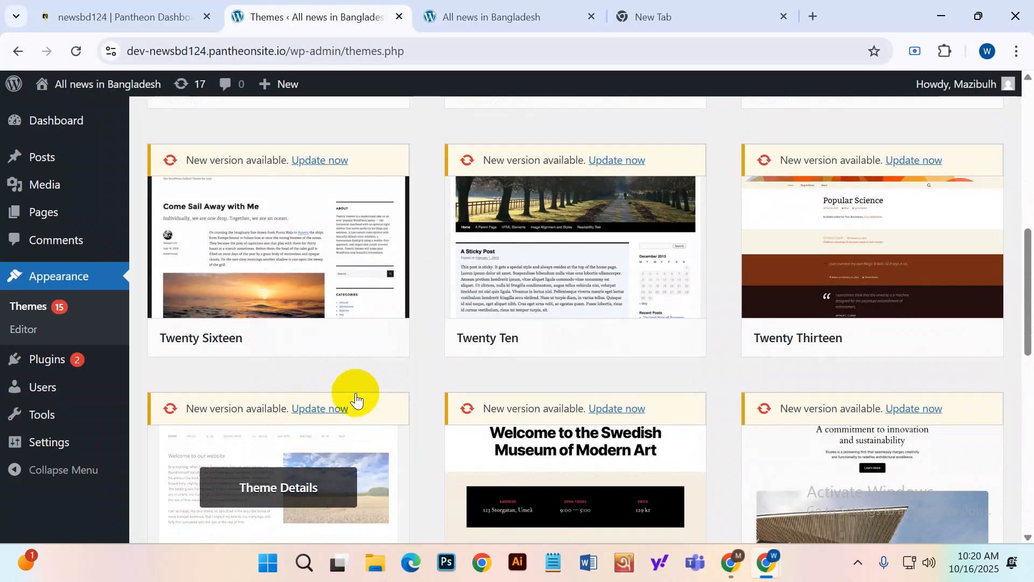
scroll(351, 387, up, 4)
scroll(351, 385, down, 8)
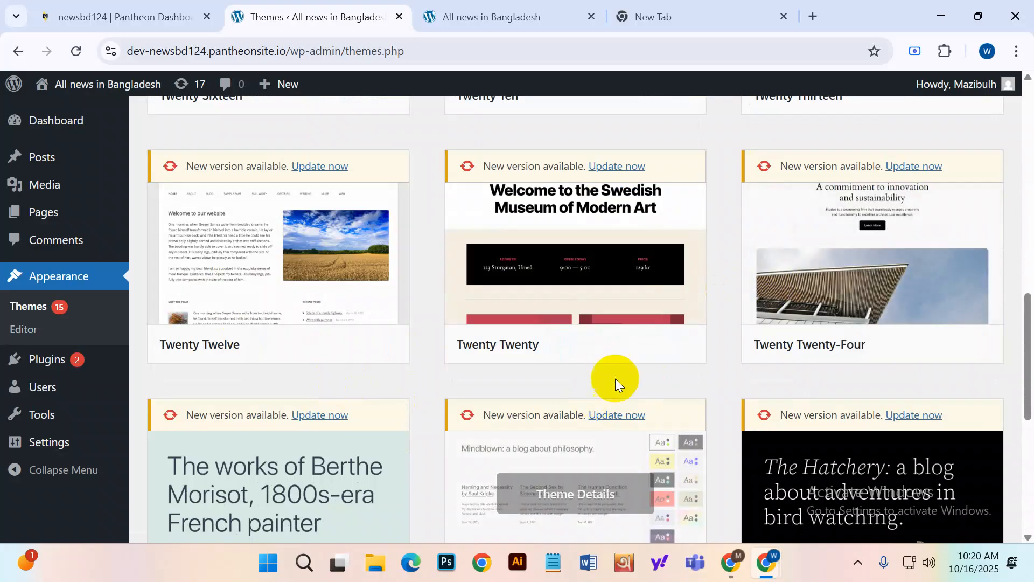
scroll(616, 380, down, 5)
scroll(617, 376, up, 11)
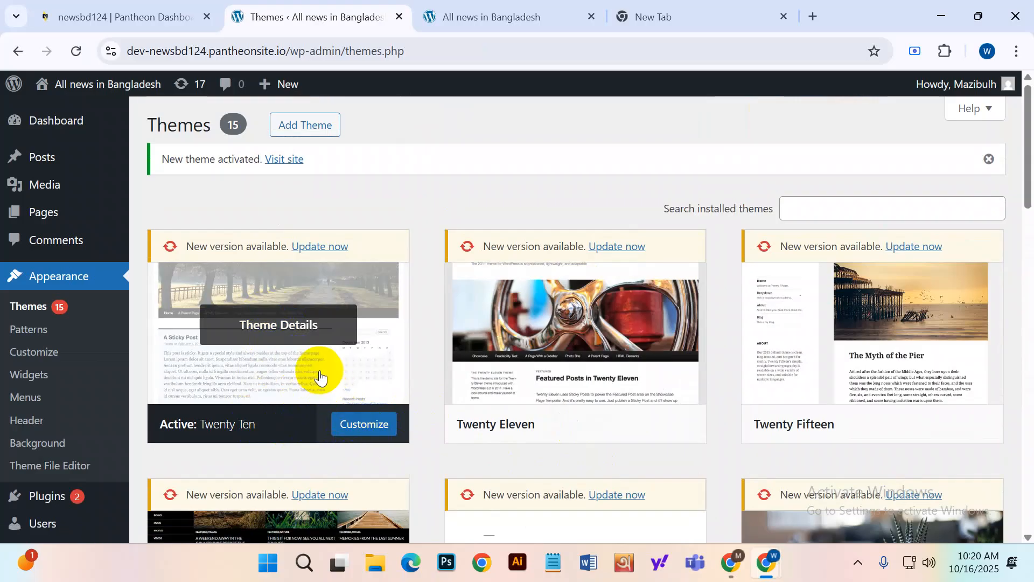
Open the Twenty Ten theme details and launch its Customizer.
click(300, 375)
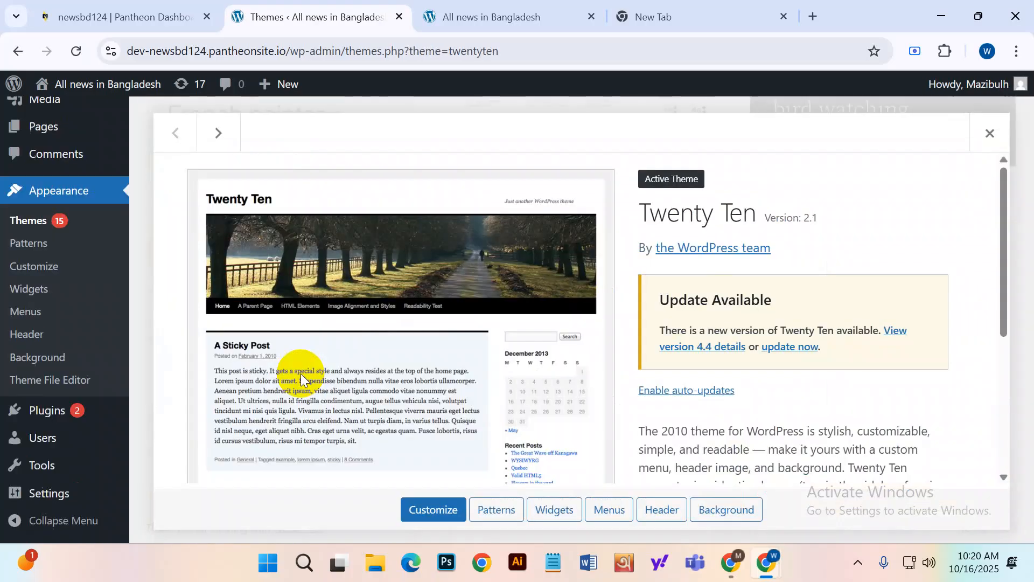
scroll(483, 287, down, 5)
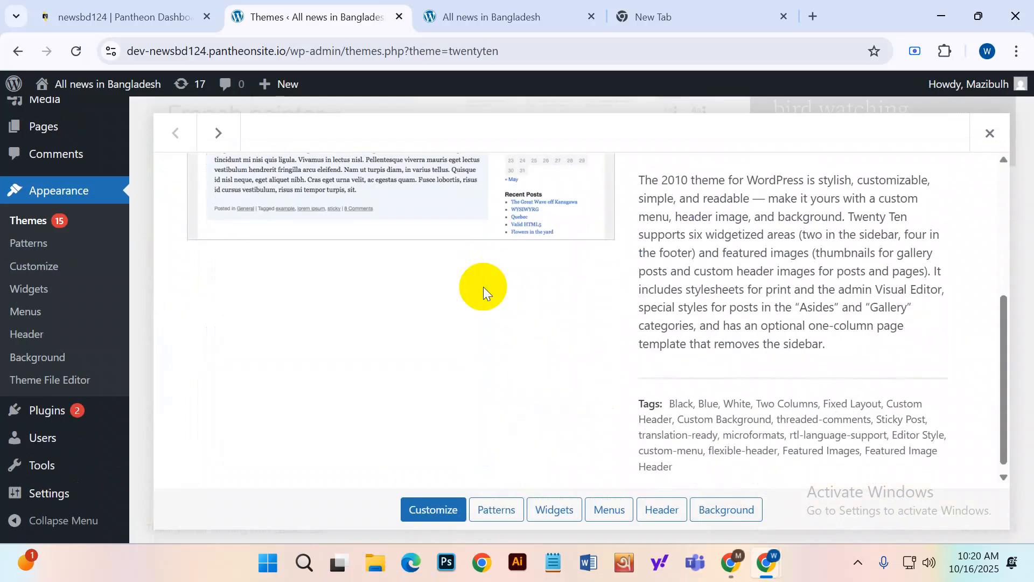
scroll(488, 328, up, 5)
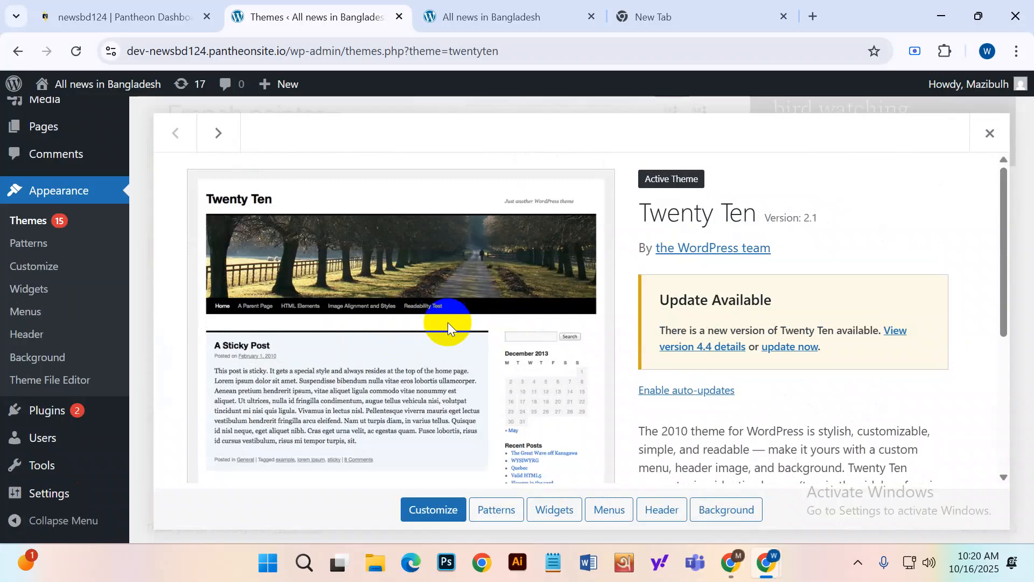
scroll(478, 322, down, 5)
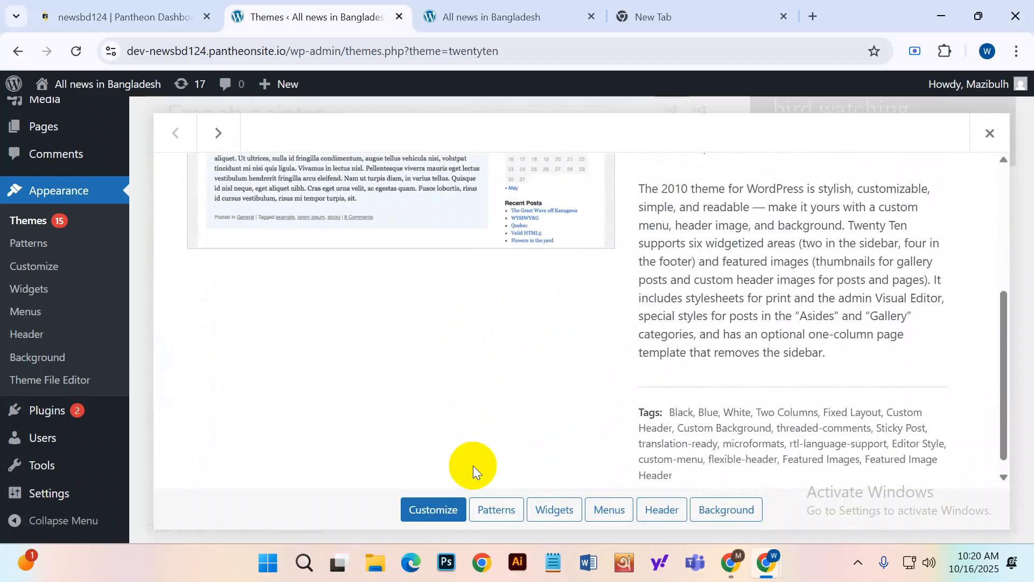
click(431, 509)
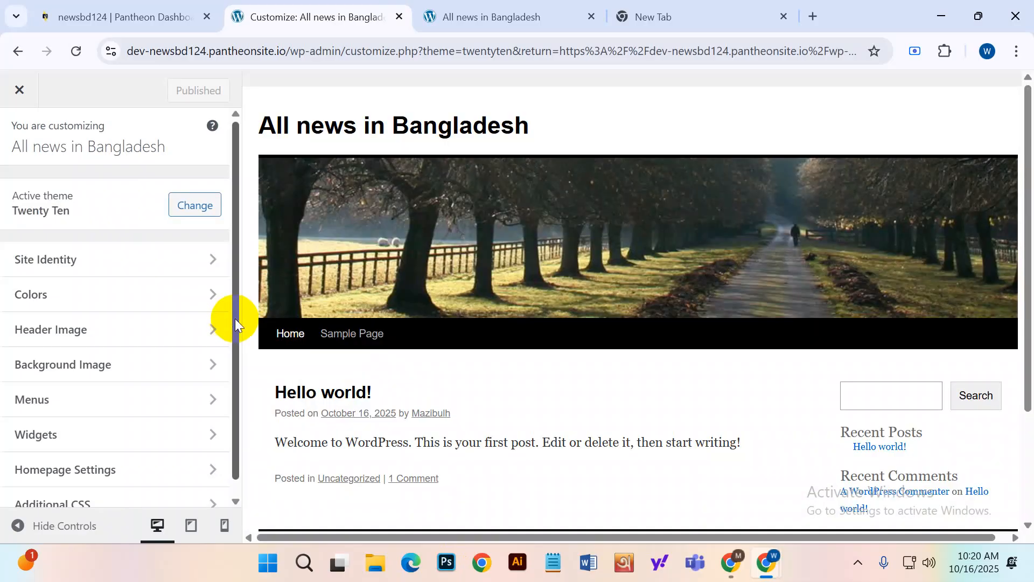
Scroll the Customizer's homepage preview, then switch to the live site tab.
scroll(470, 270, down, 3)
scroll(451, 273, up, 3)
scroll(547, 363, down, 3)
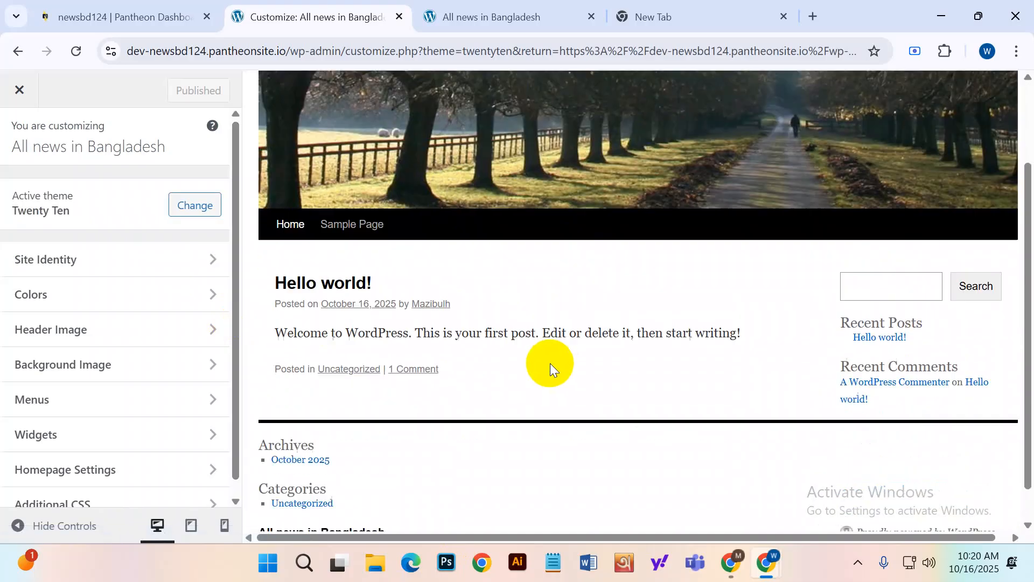
scroll(333, 323, up, 2)
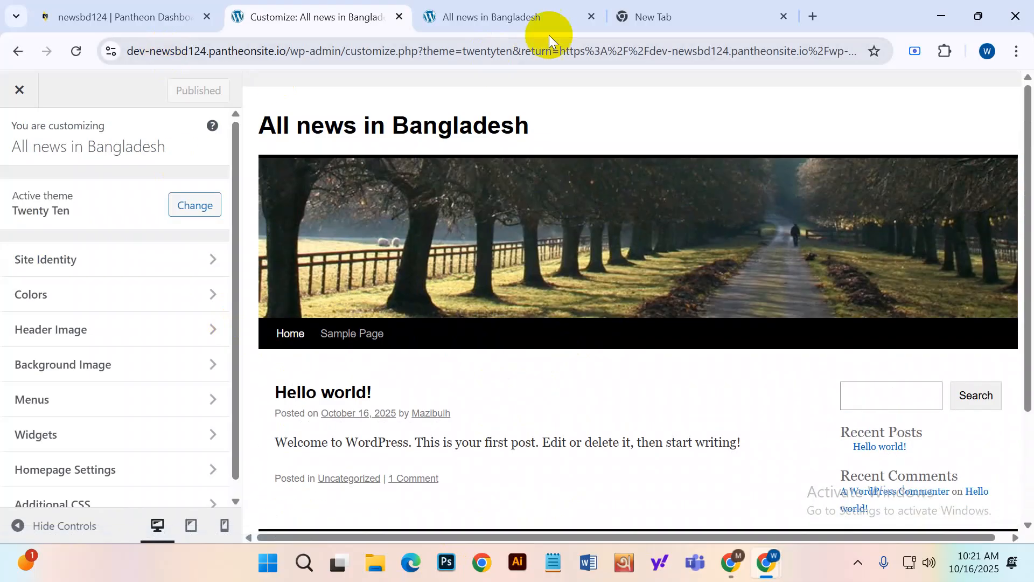
click(550, 14)
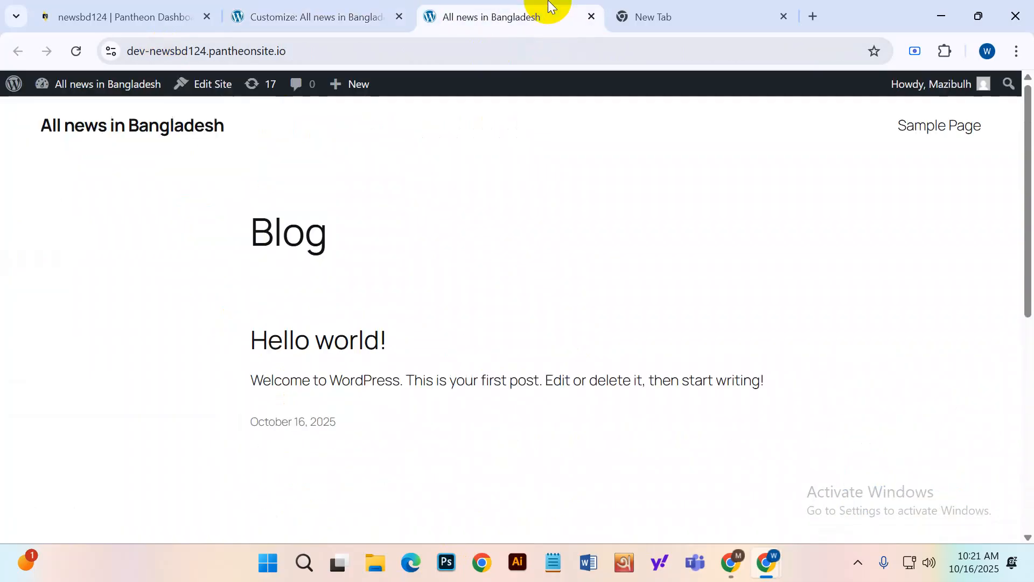
Reload the live site to view it in Twenty Ten, then return to the Customizer tab.
click(75, 50)
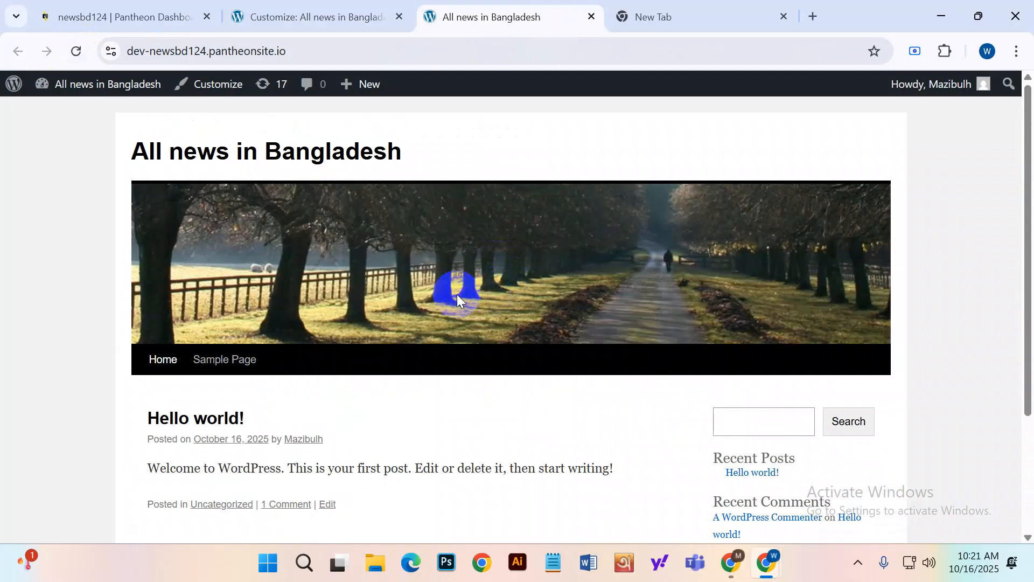
scroll(507, 287, down, 3)
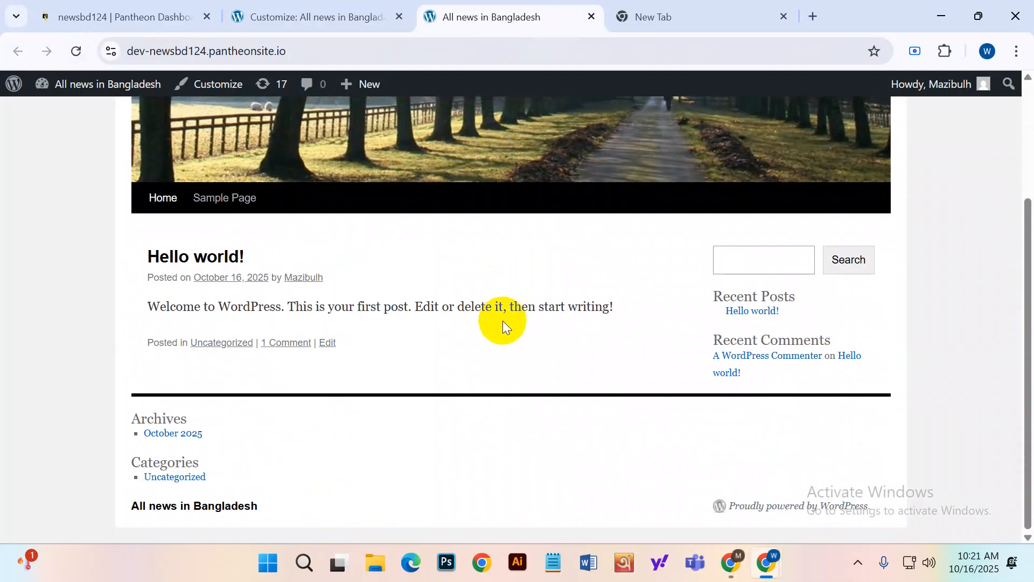
scroll(498, 317, up, 3)
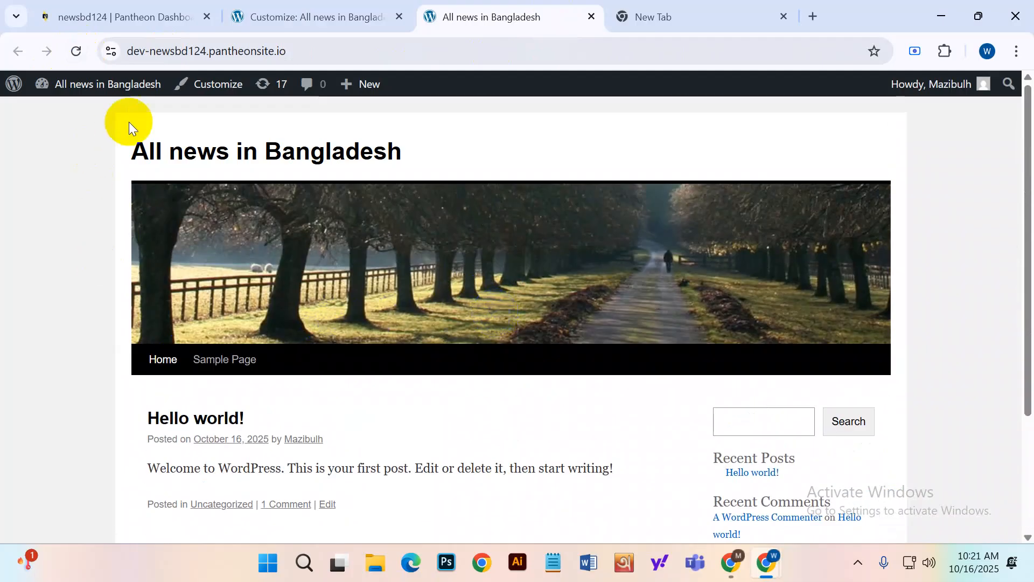
drag(127, 139, 338, 162)
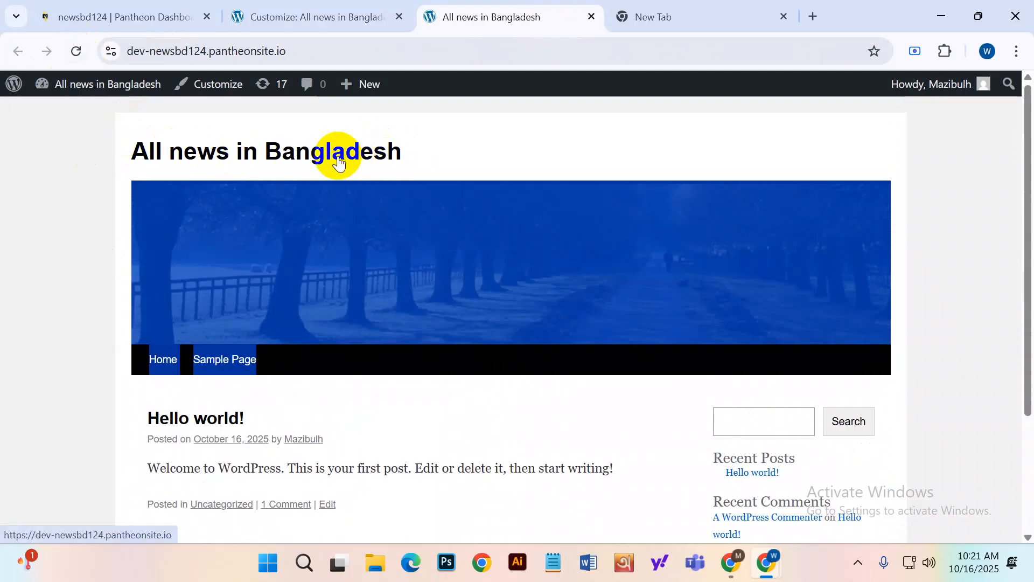
scroll(505, 293, down, 3)
click(454, 330)
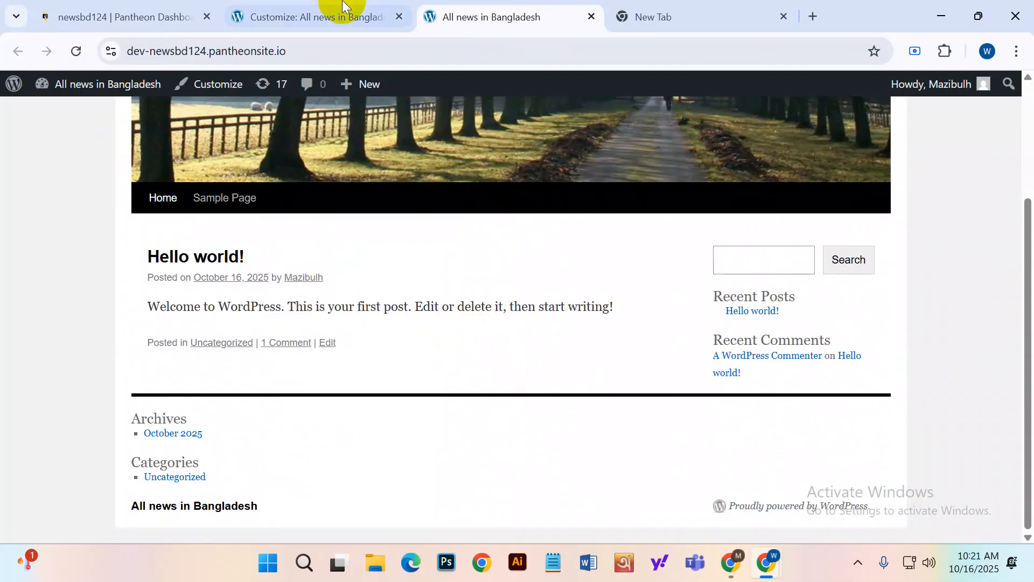
click(343, 6)
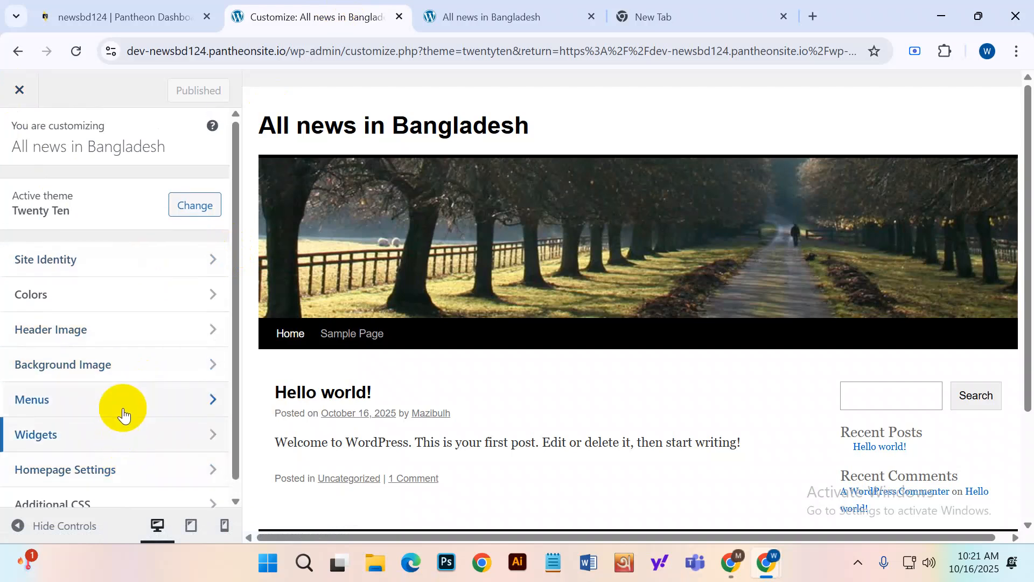
Close the Customizer and bring up the active Twenty Ten theme's details on the Themes page.
click(410, 281)
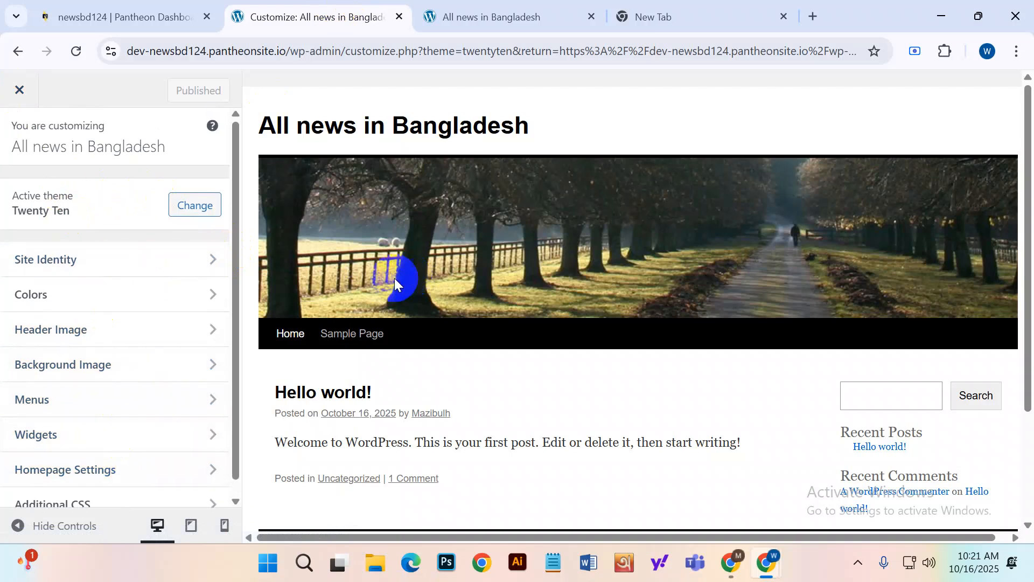
click(21, 90)
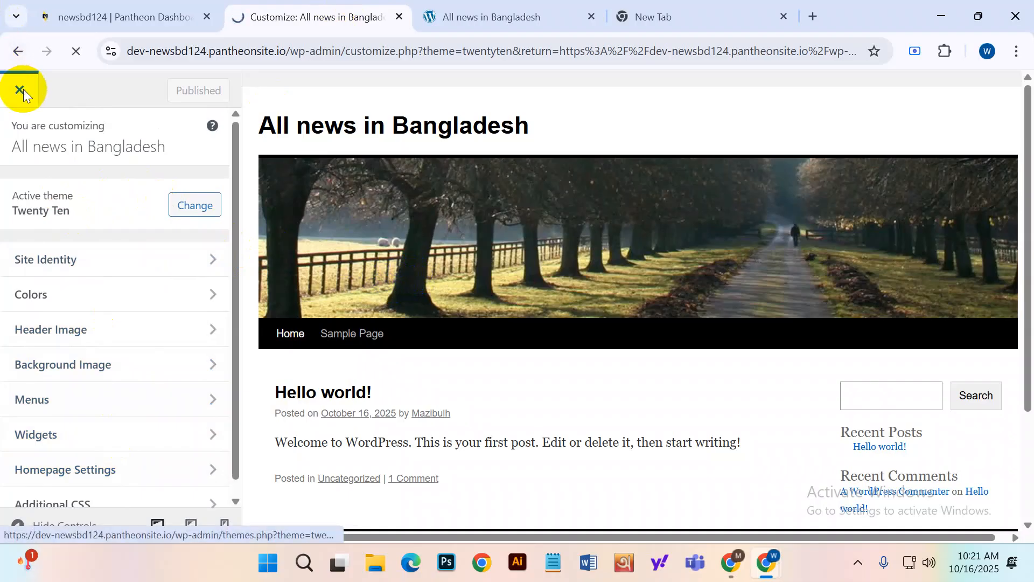
scroll(399, 350, down, 4)
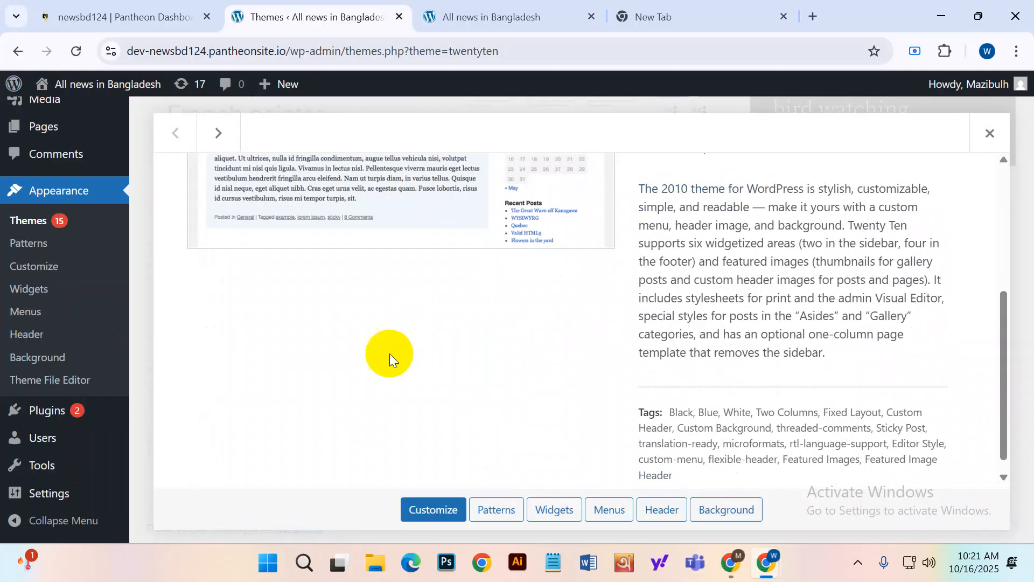
scroll(389, 353, up, 3)
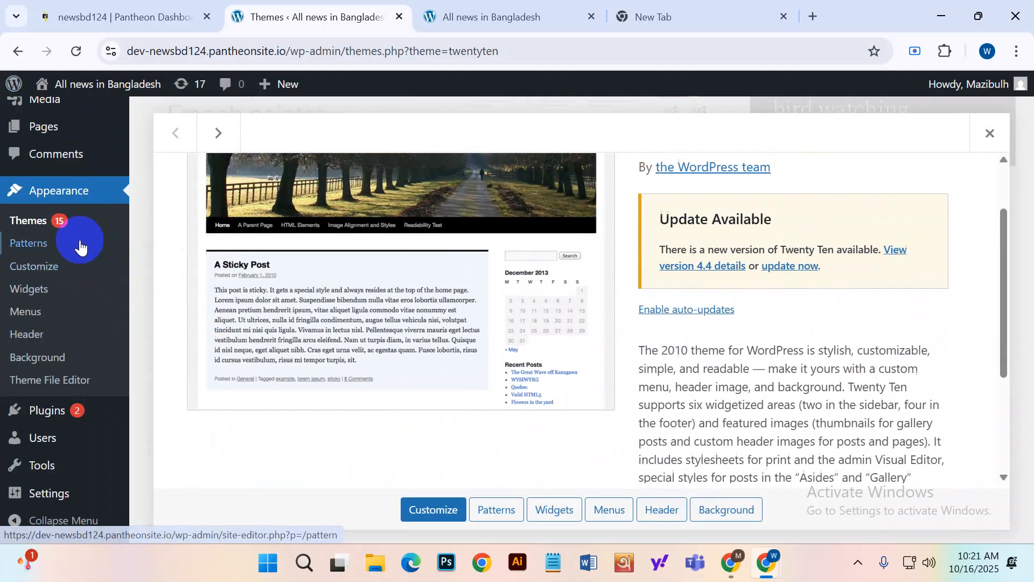
scroll(327, 230, up, 3)
scroll(410, 420, down, 6)
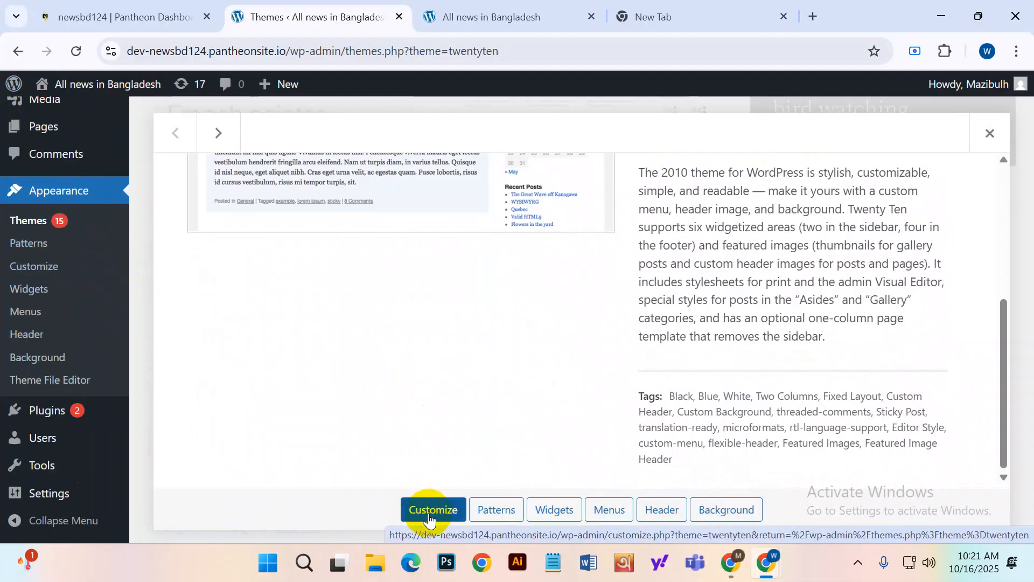
scroll(444, 380, up, 5)
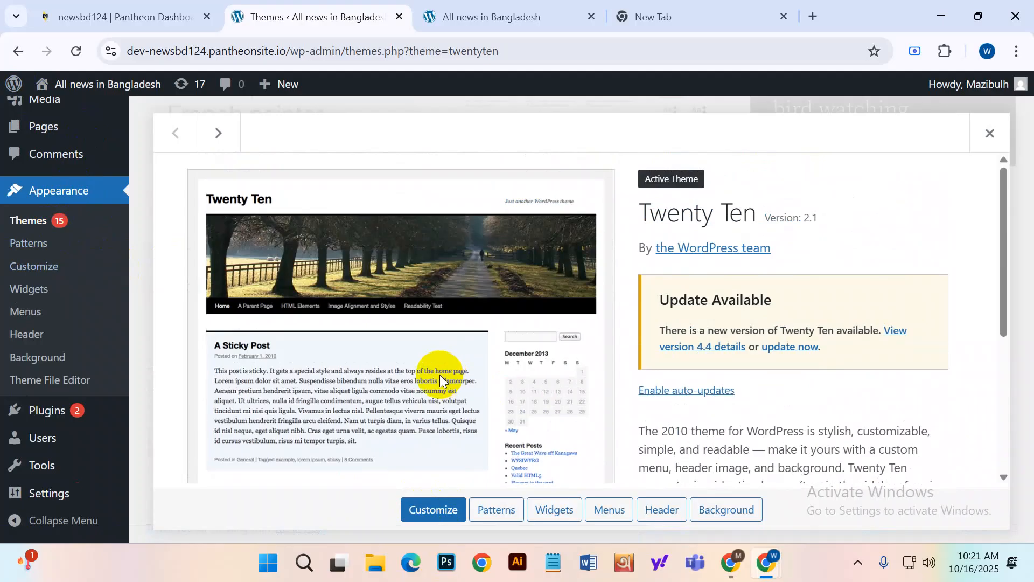
scroll(439, 374, down, 5)
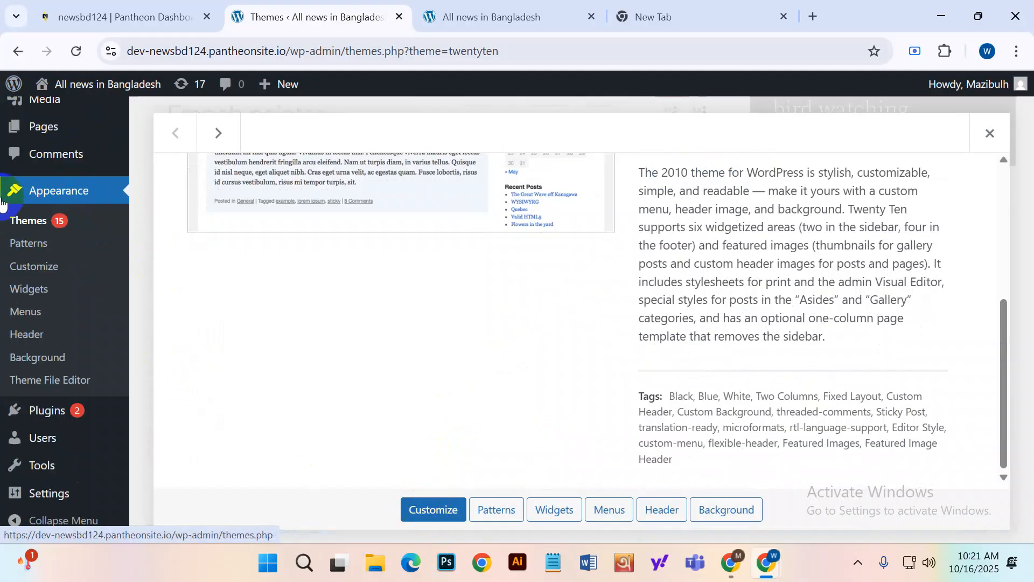
click(43, 198)
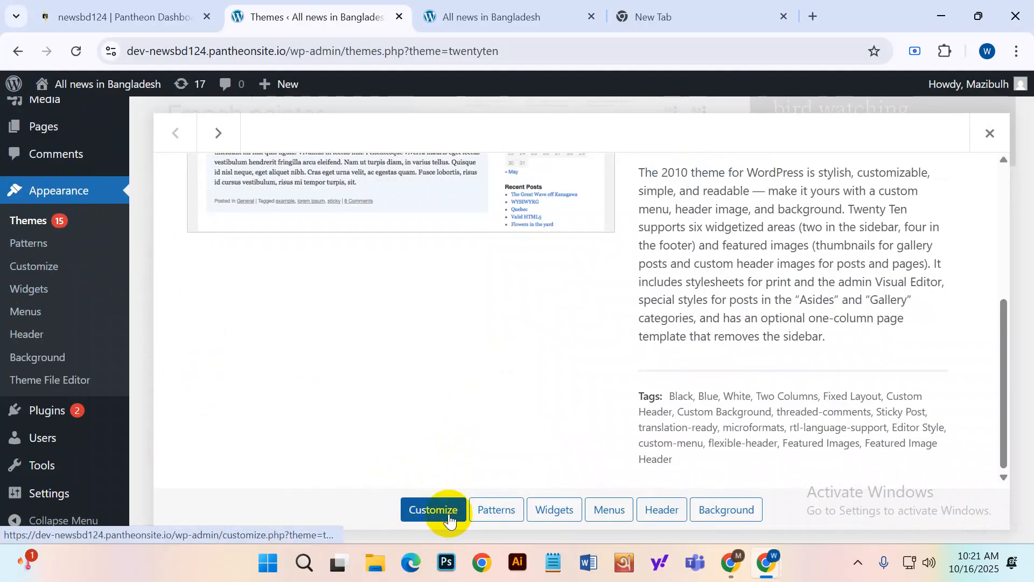
scroll(358, 334, up, 5)
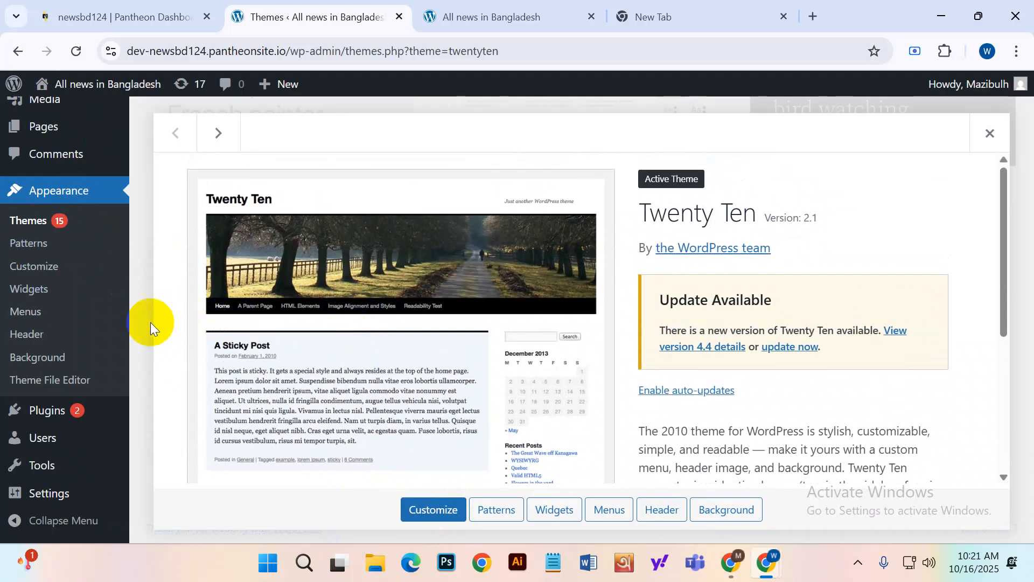
In Appearance > Menus, look through the Categories available and try adding them to Menu 1.
mouse_move(27, 92)
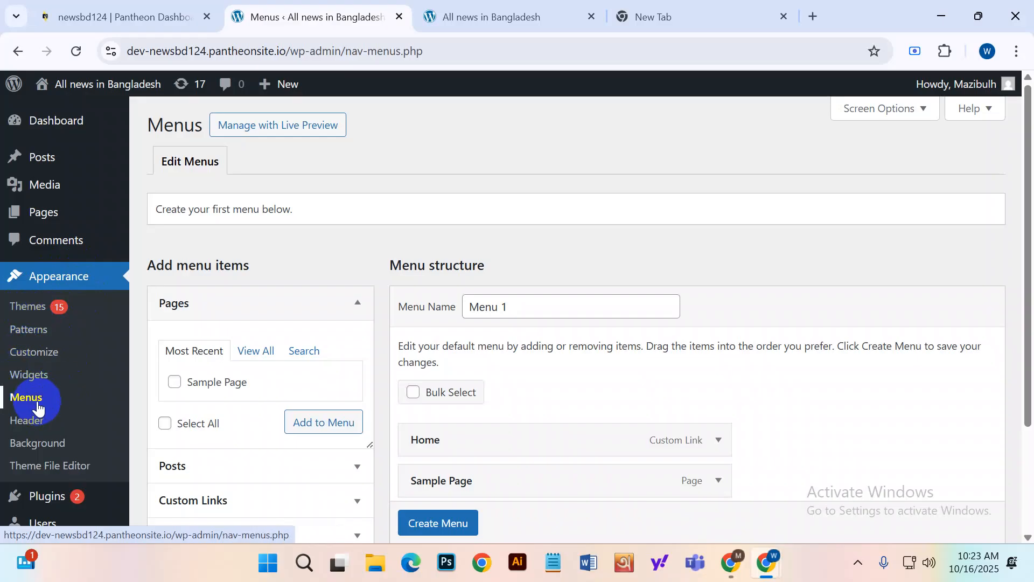
scroll(38, 407, down, 3)
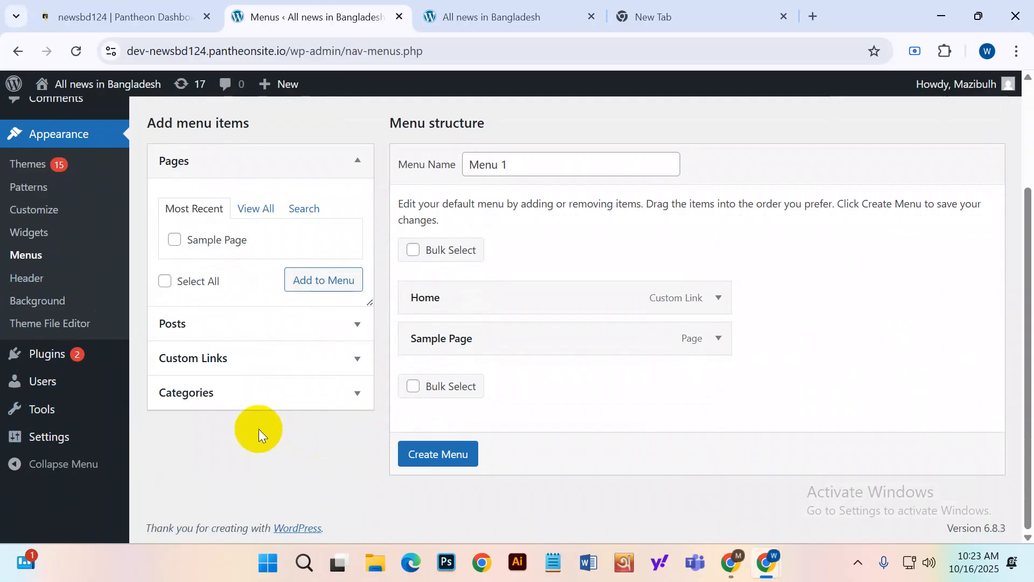
click(355, 396)
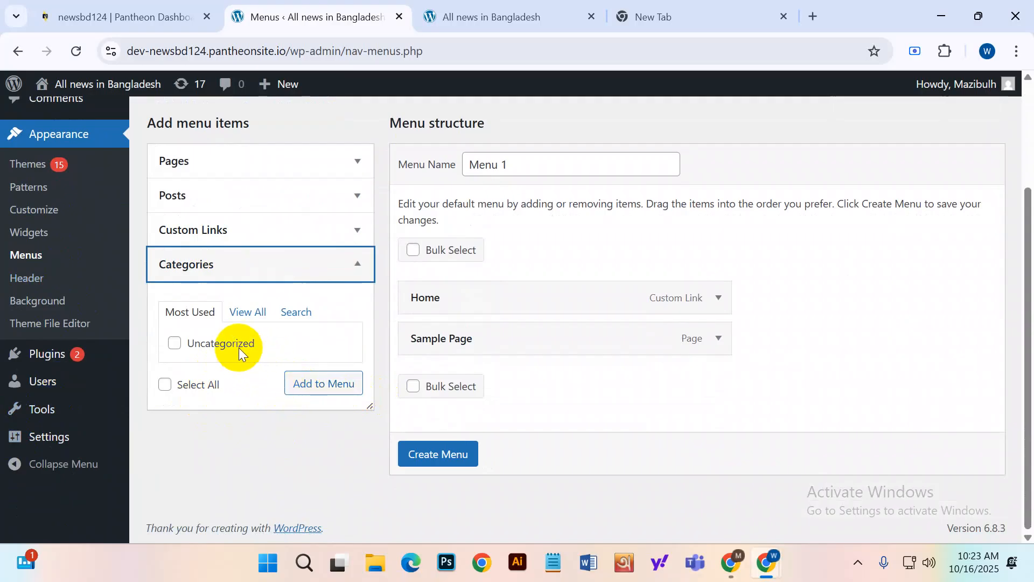
click(328, 385)
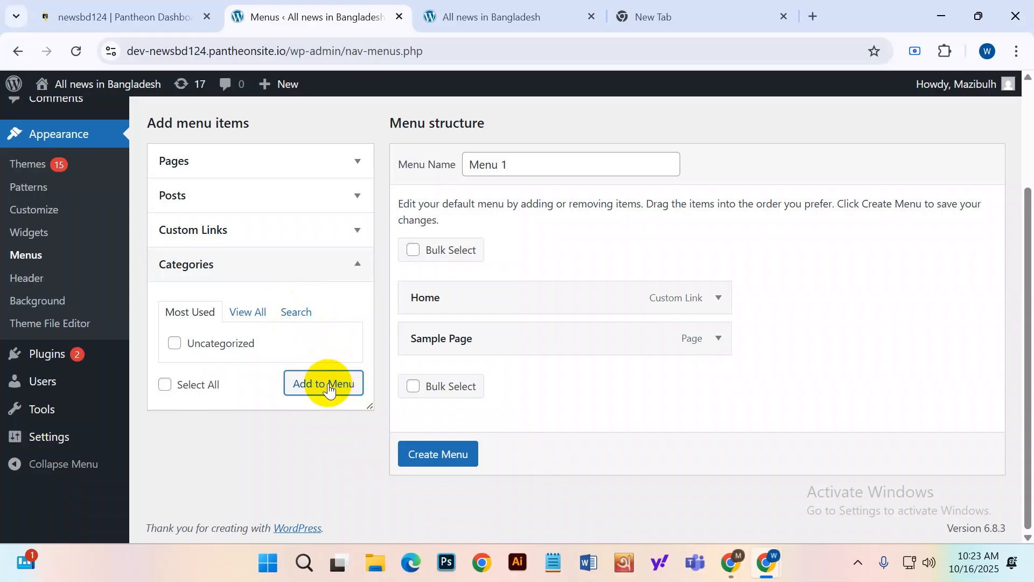
scroll(308, 369, up, 3)
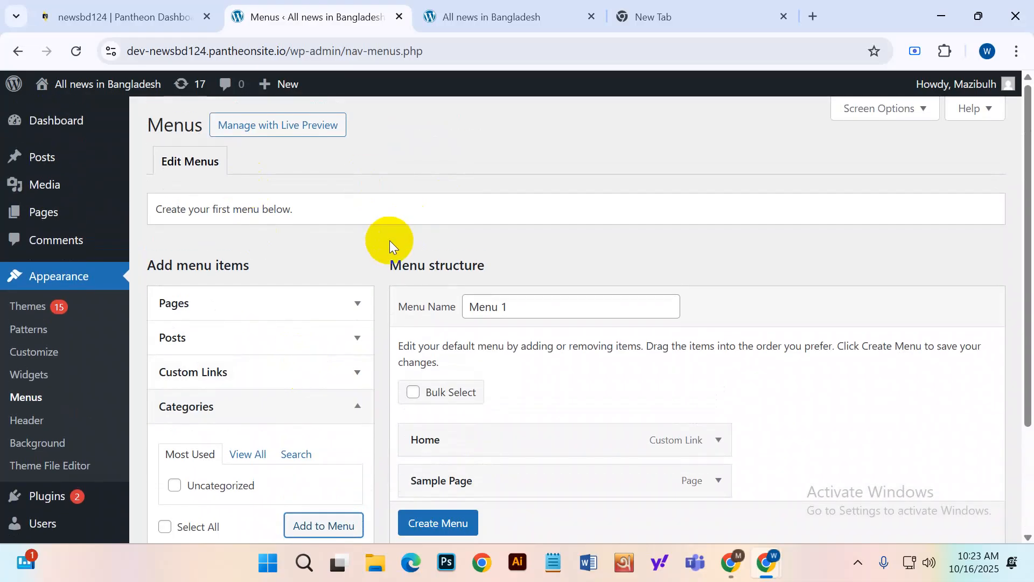
scroll(390, 242, down, 3)
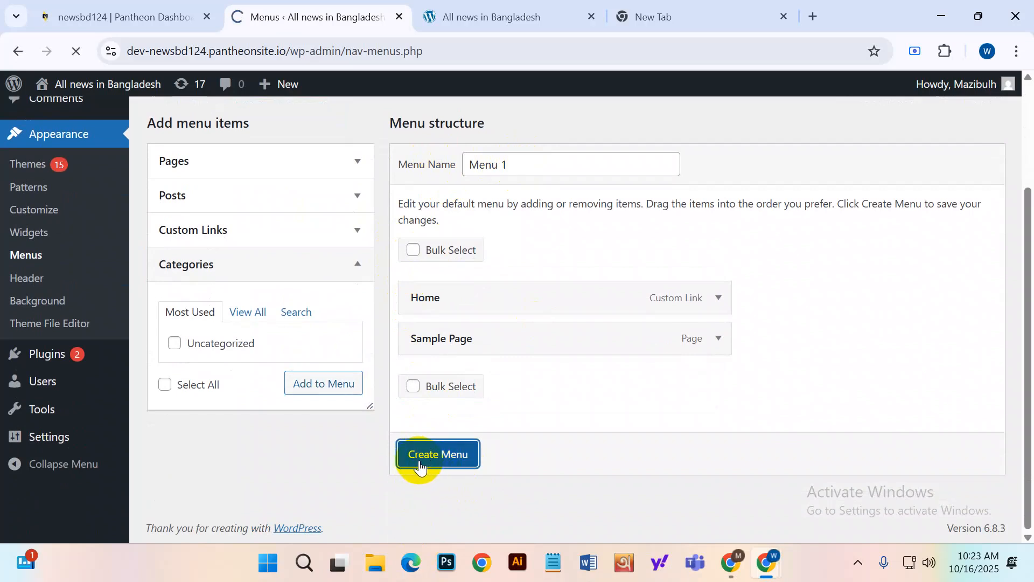
scroll(469, 339, down, 3)
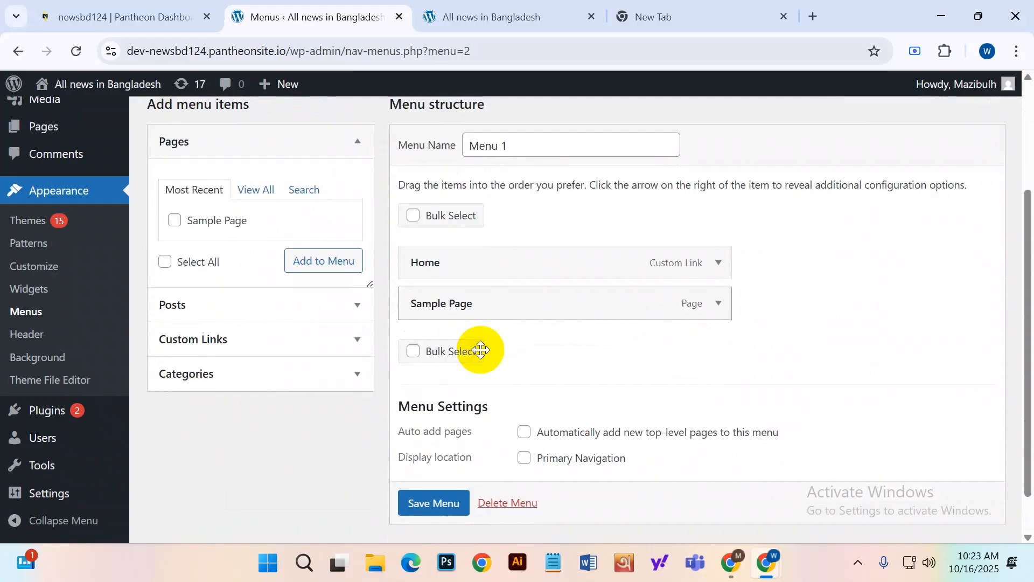
scroll(485, 409, down, 1)
scroll(476, 430, up, 3)
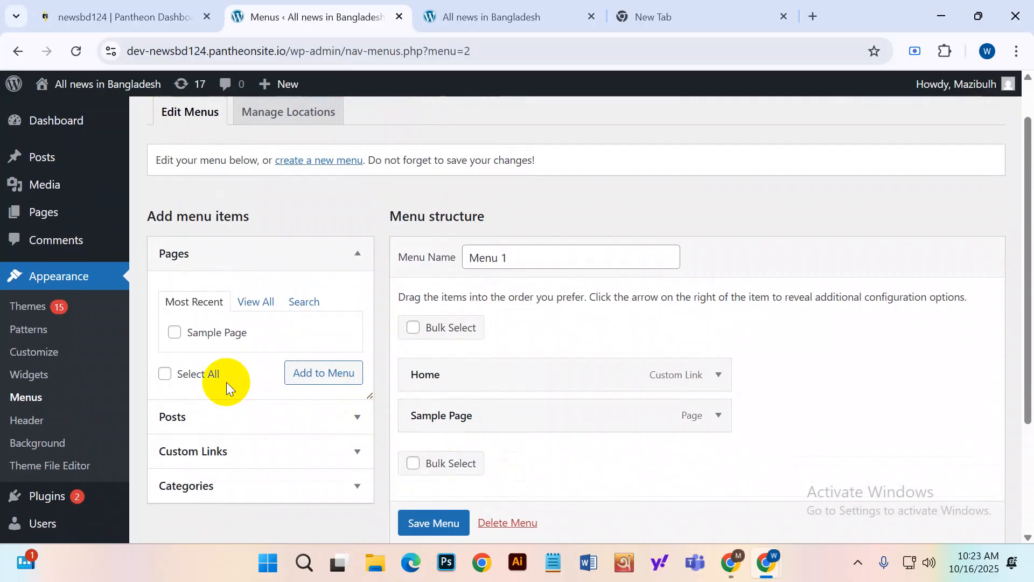
Tick Sample Page and all listed pages for the menu, then open Pages > All Pages.
click(174, 332)
click(165, 373)
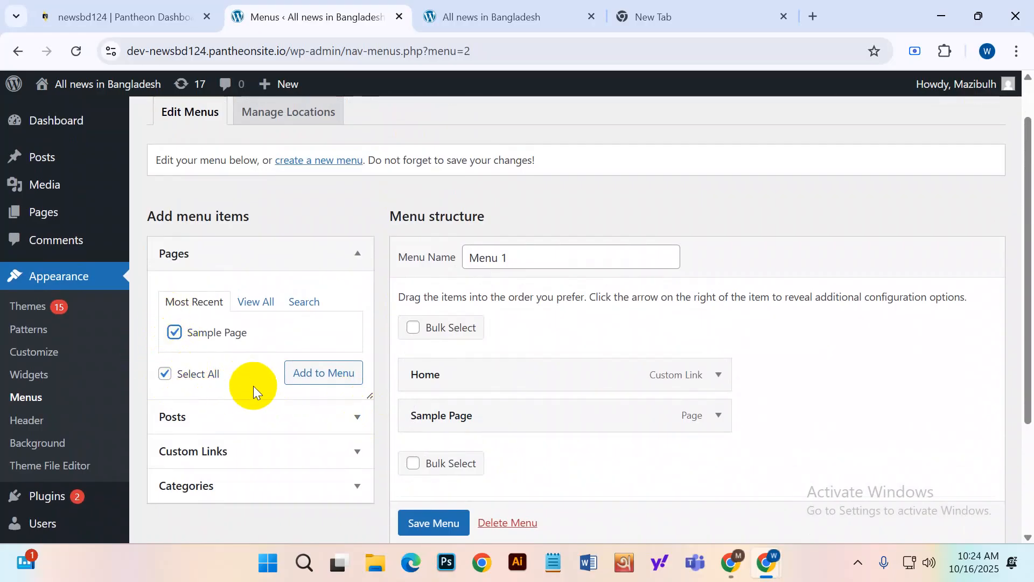
click(59, 158)
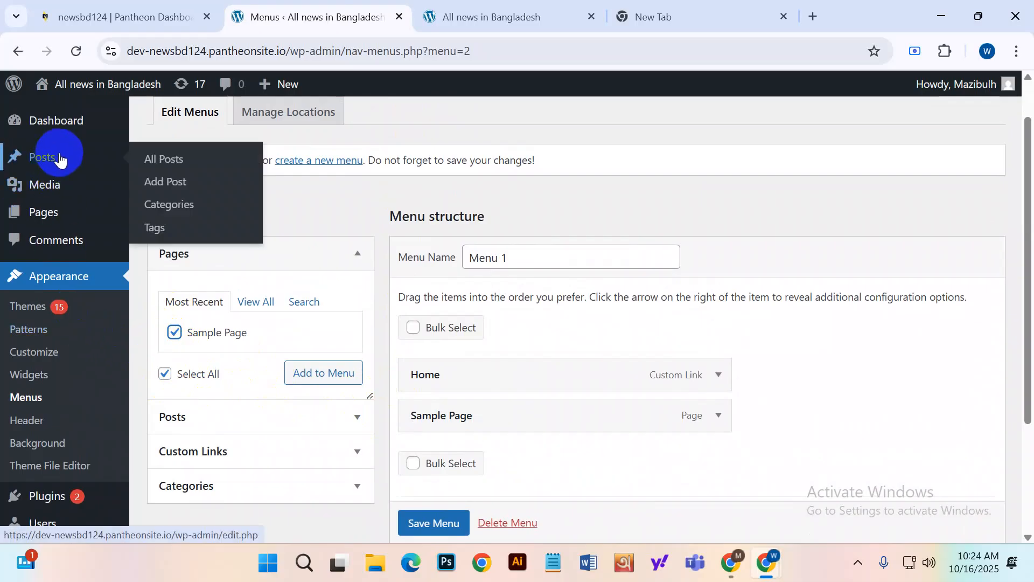
mouse_move(70, 215)
click(179, 223)
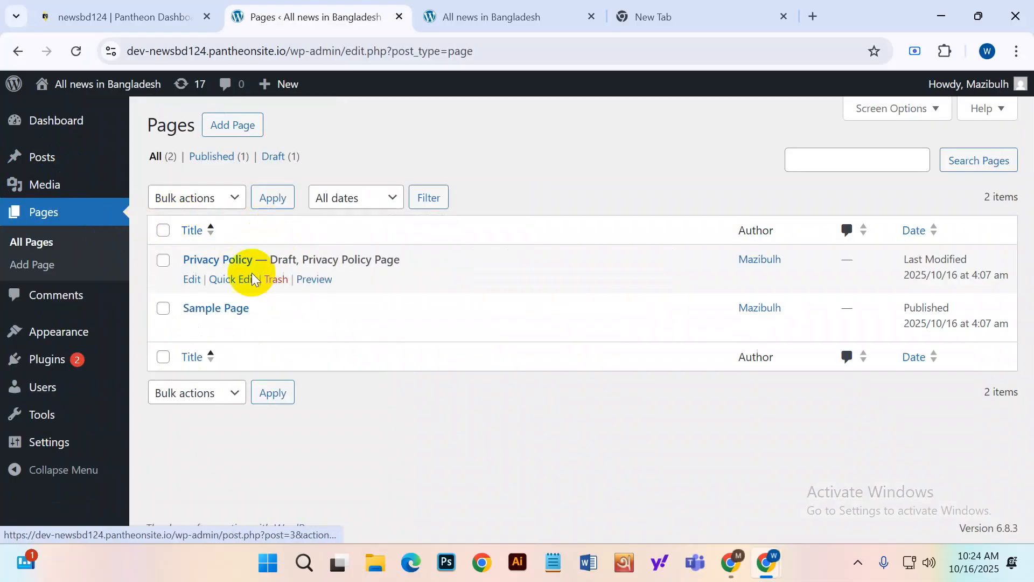
Check the live site's Home and Sample Page menu, then start a new page from the Pages list.
click(491, 17)
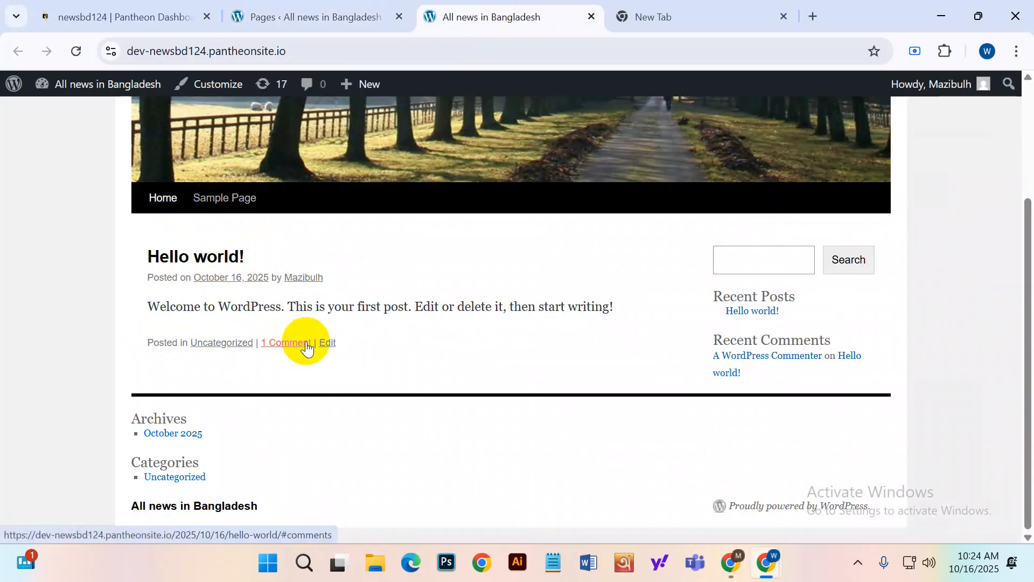
click(301, 16)
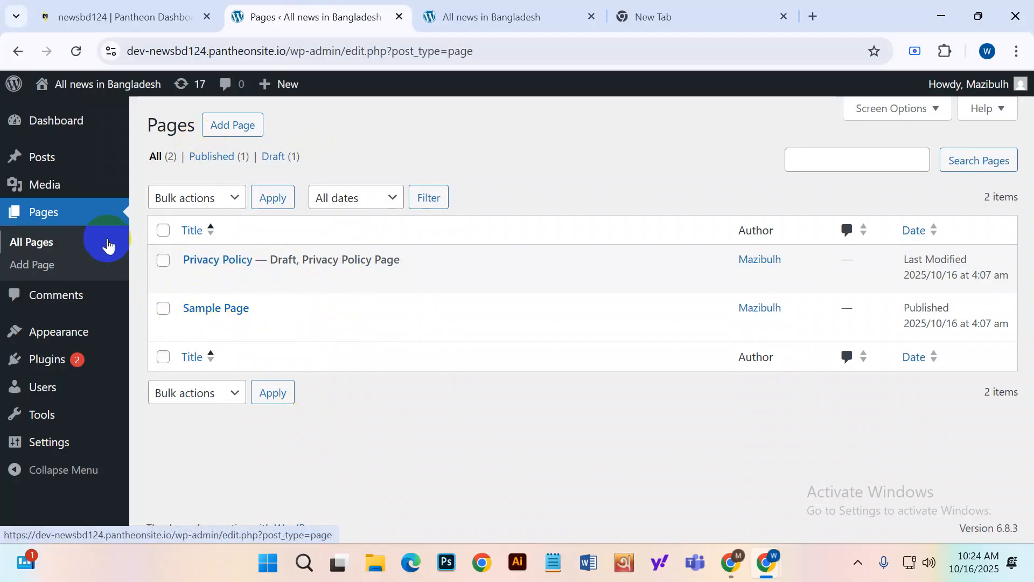
click(44, 272)
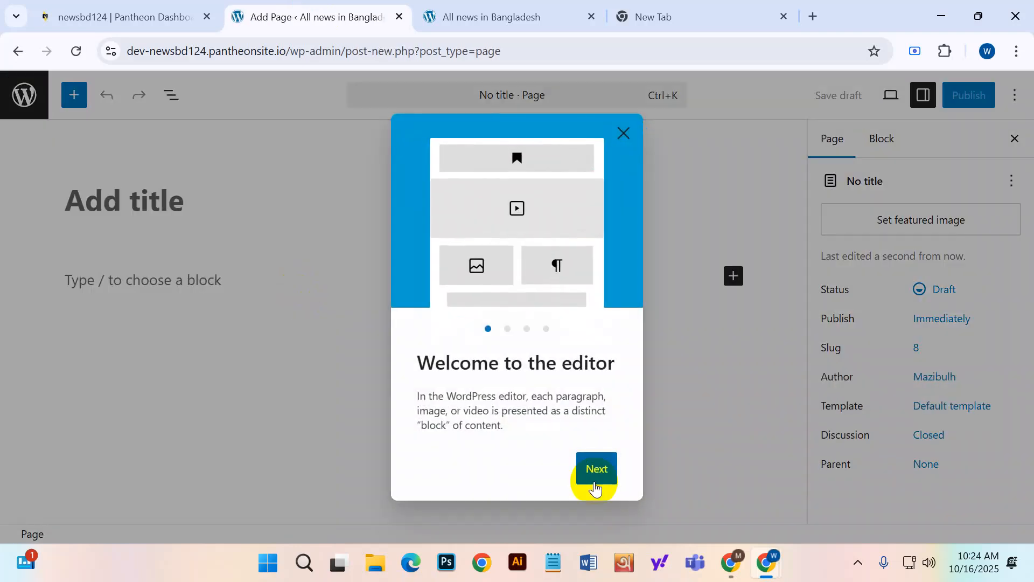
Step through and dismiss the block editor's welcome guide.
click(595, 485)
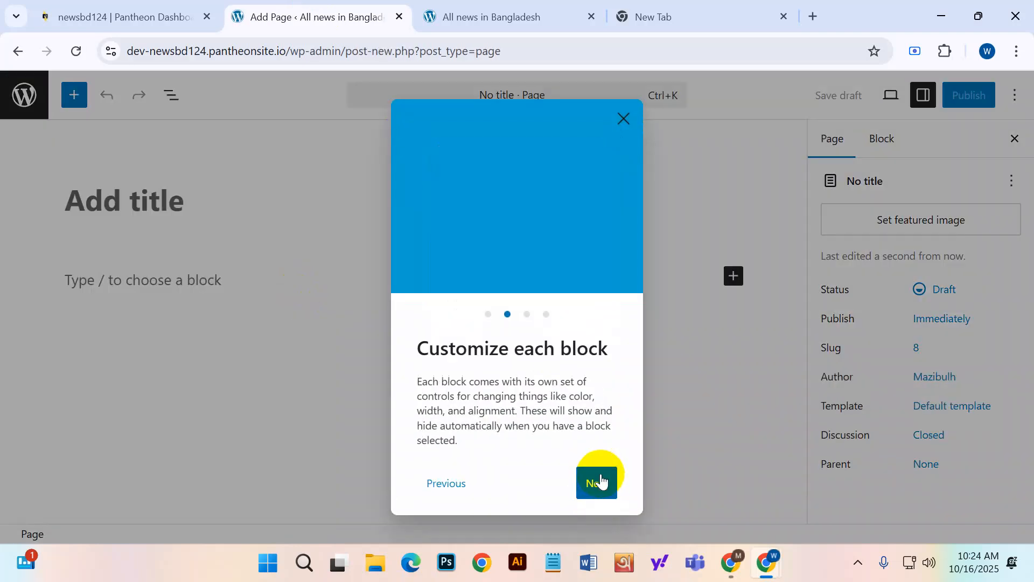
click(596, 483)
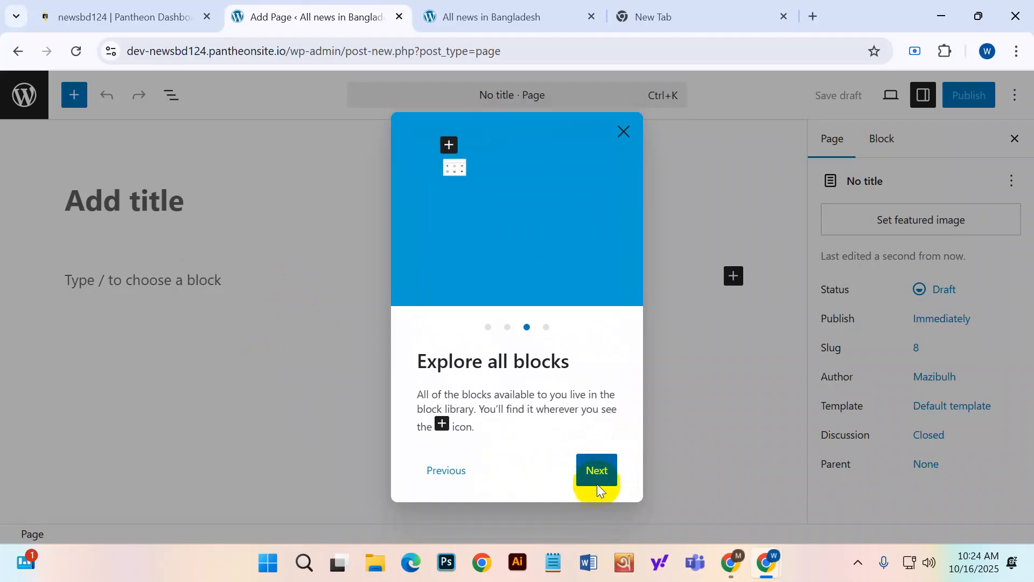
click(596, 484)
click(581, 477)
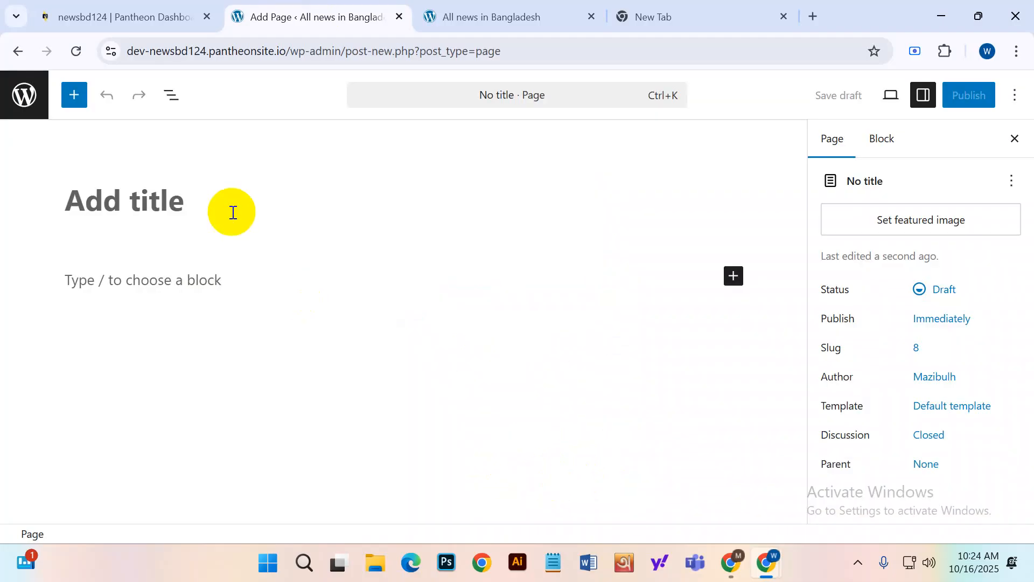
Title the page 'News', publish it, and go back to the Pages list.
click(100, 206)
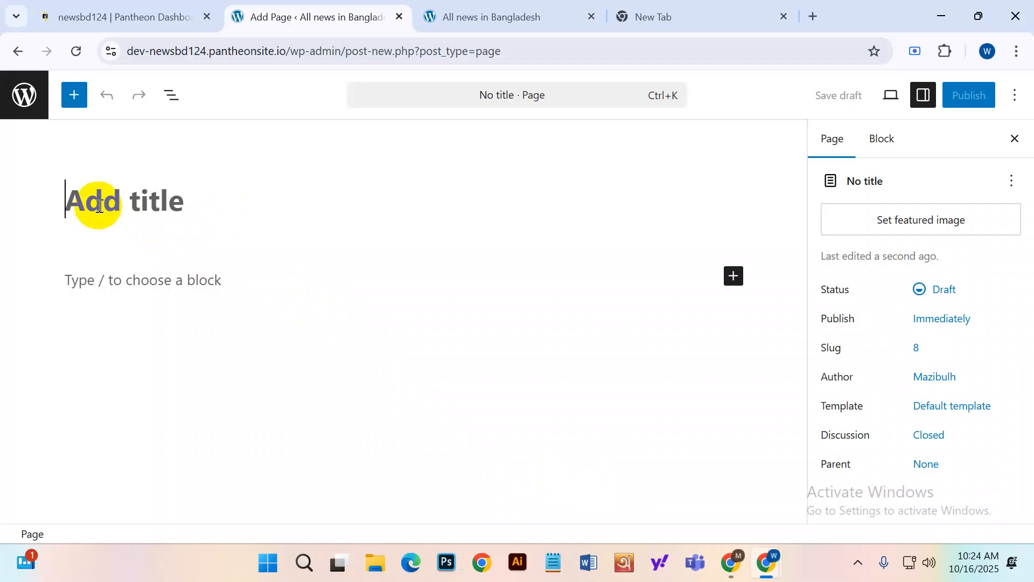
text(News)
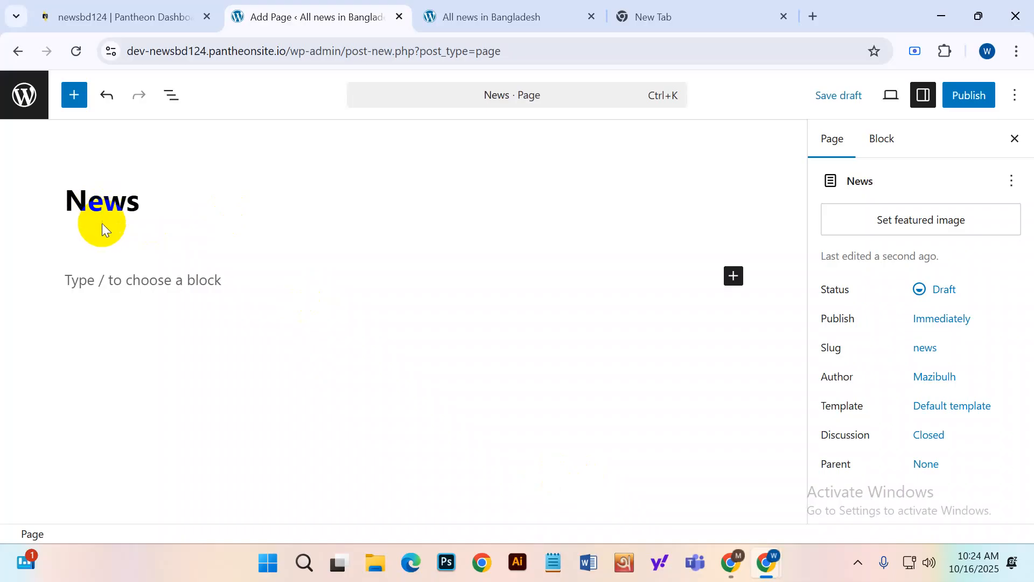
click(53, 209)
drag(142, 199, 67, 199)
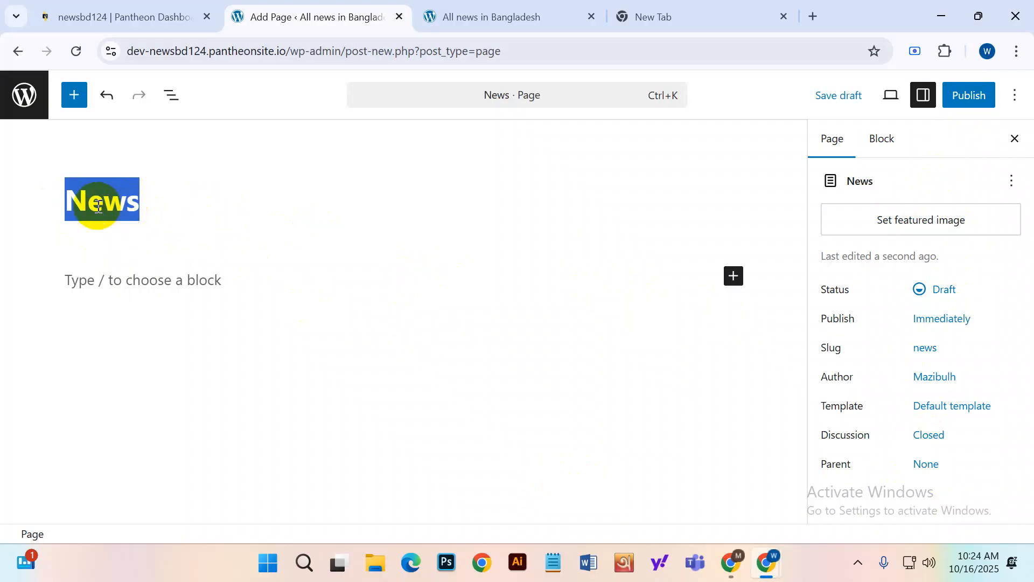
click(959, 100)
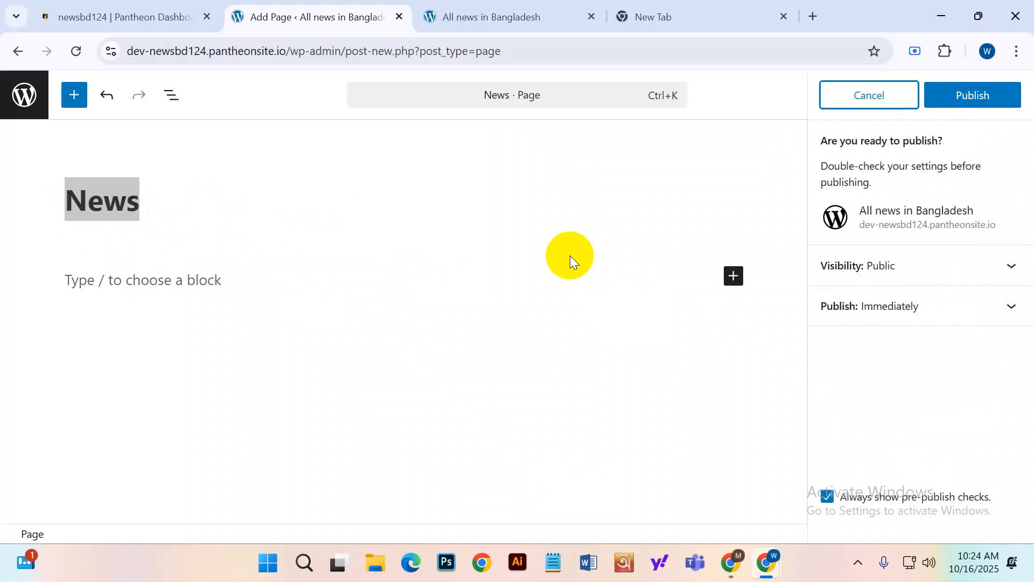
click(988, 97)
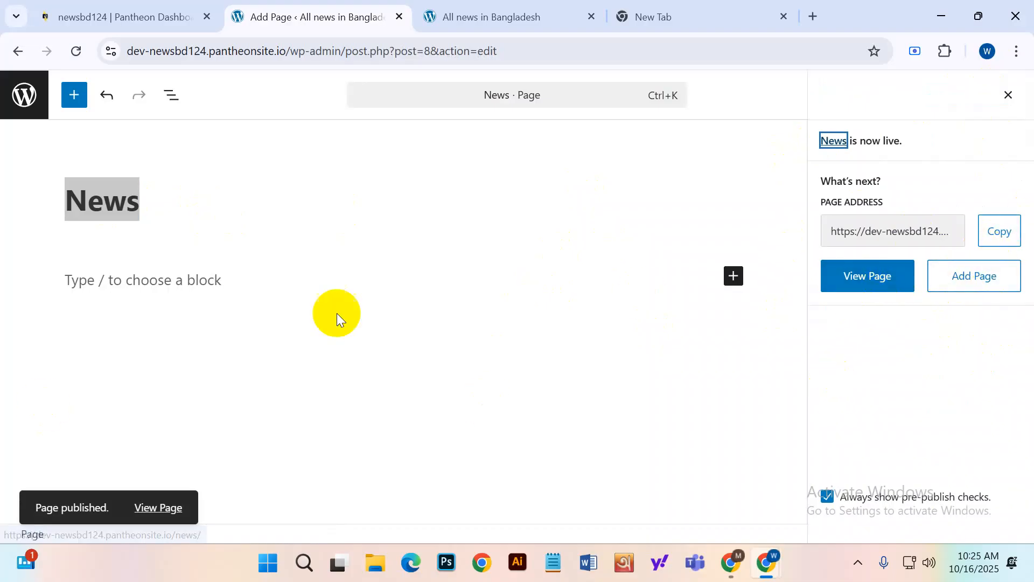
click(34, 108)
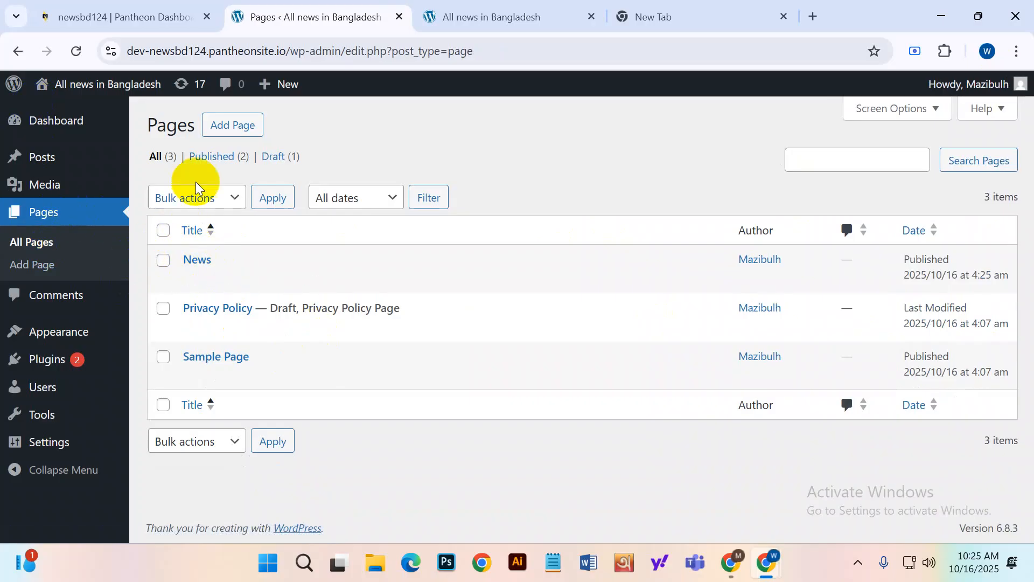
Create and publish a page titled 'Local news'.
click(61, 213)
click(63, 267)
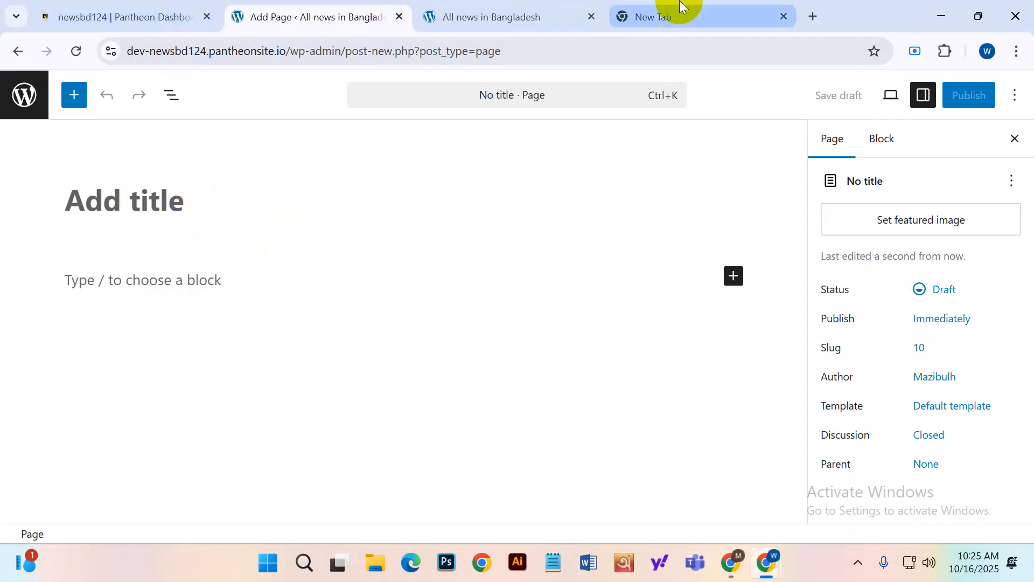
text(Local news)
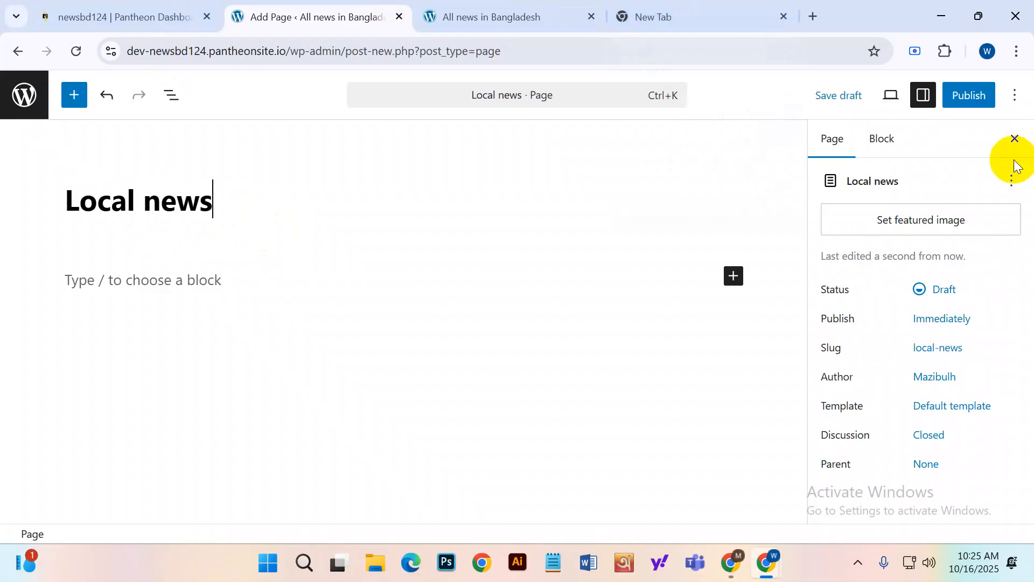
click(991, 96)
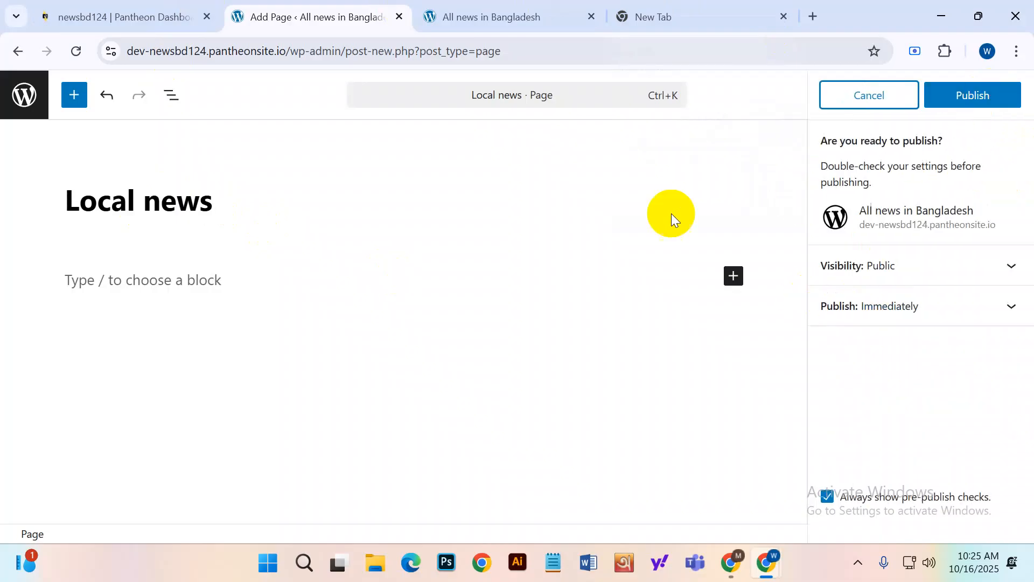
click(953, 93)
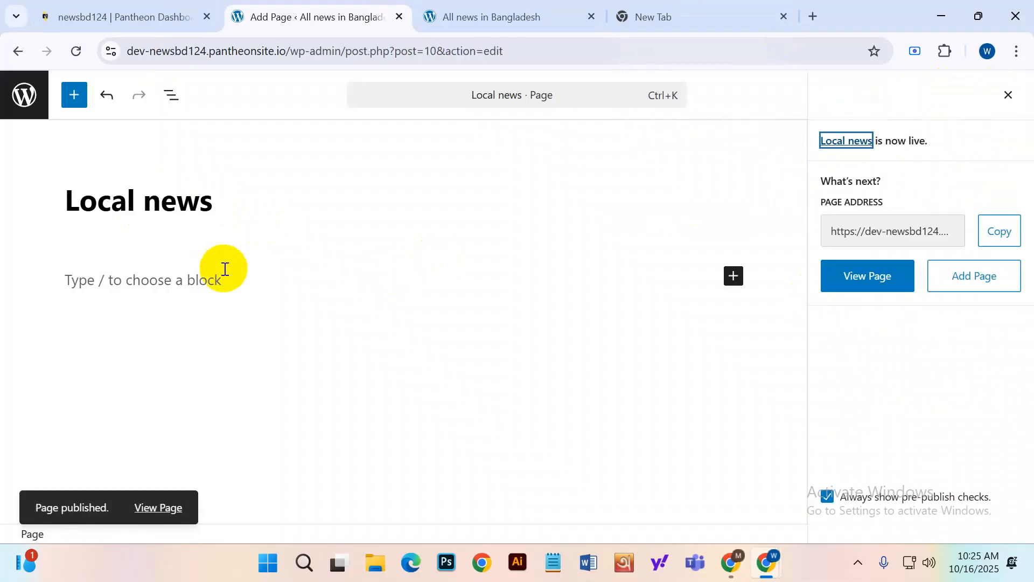
click(11, 97)
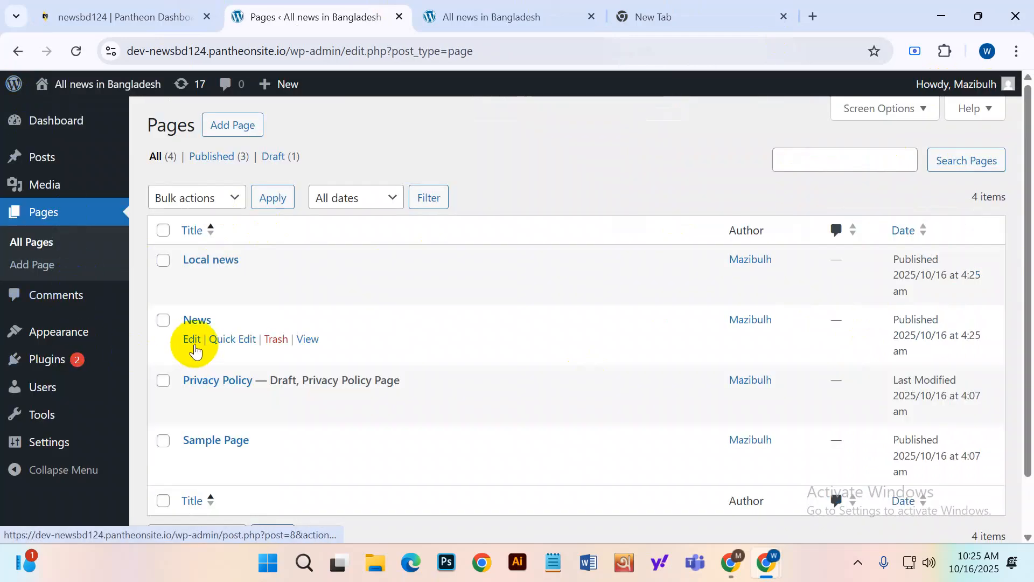
Create and publish a page titled 'International News', fixing the title's capitalisation.
mouse_move(197, 262)
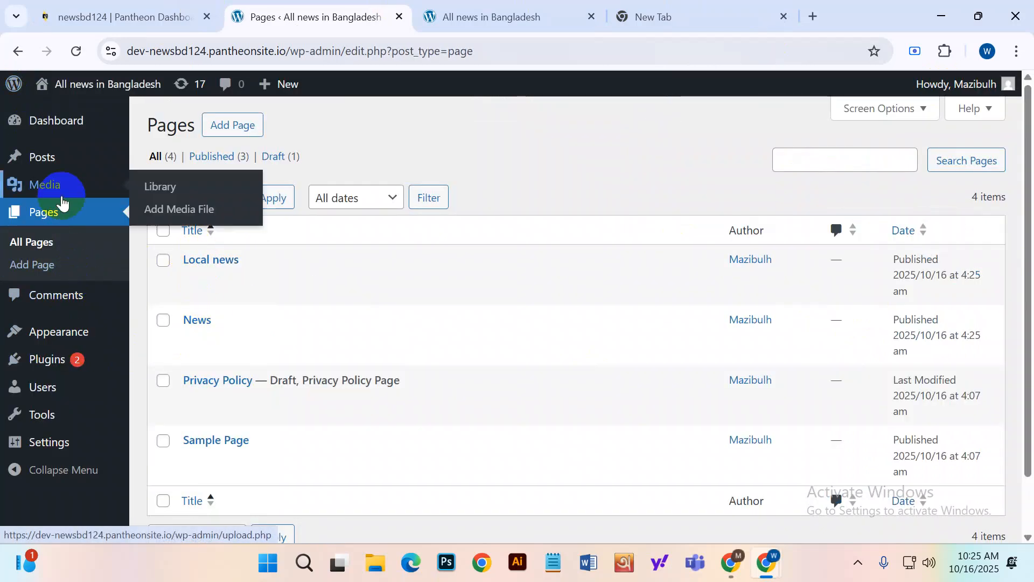
click(48, 271)
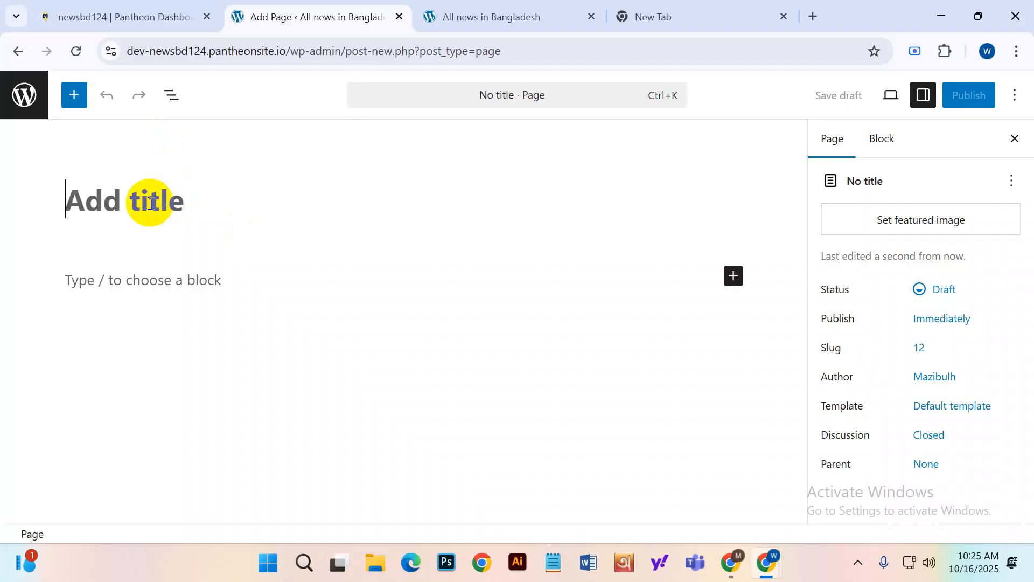
text(IIn)
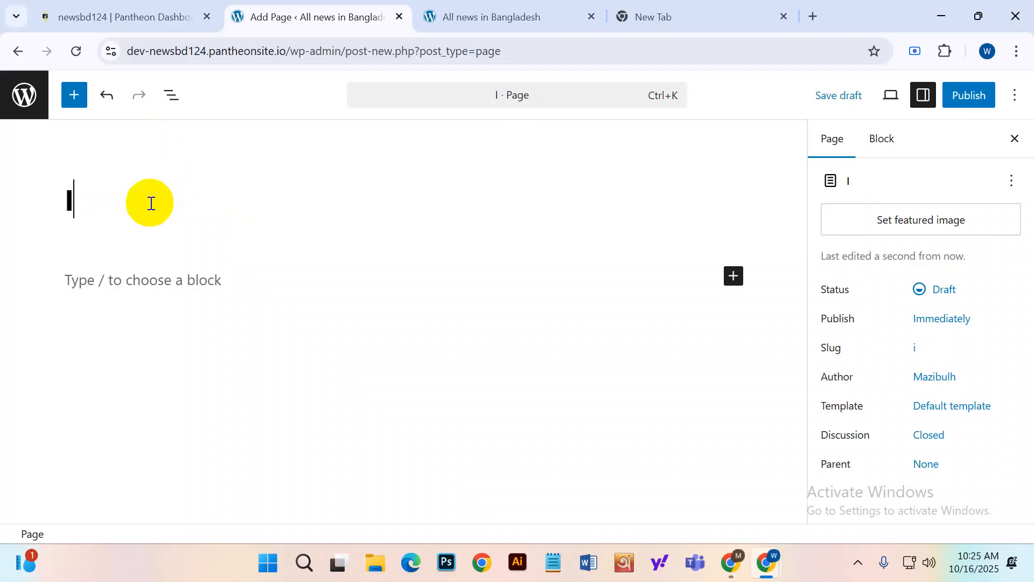
key(BackSpace)
text(Internation)
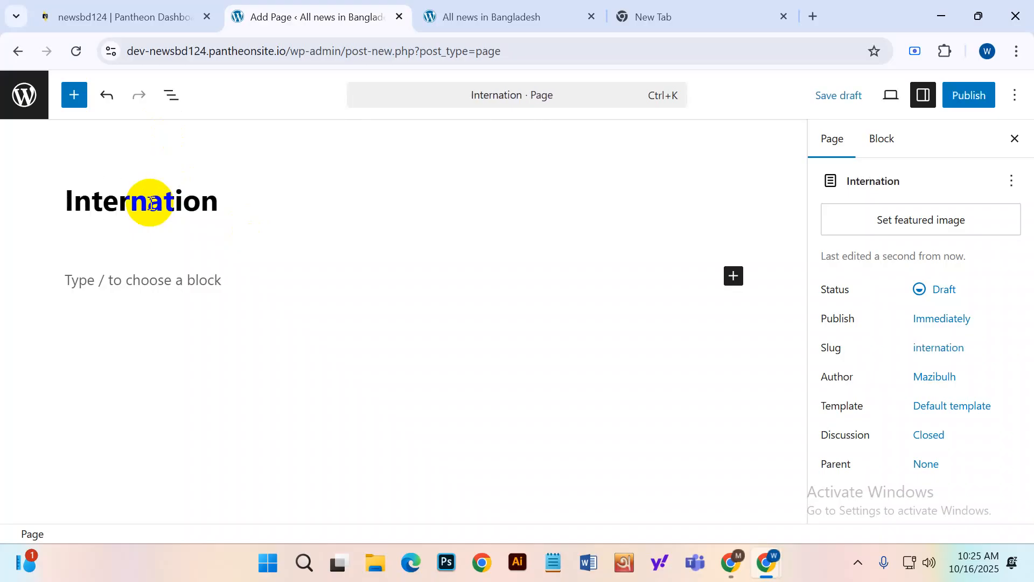
text(al news)
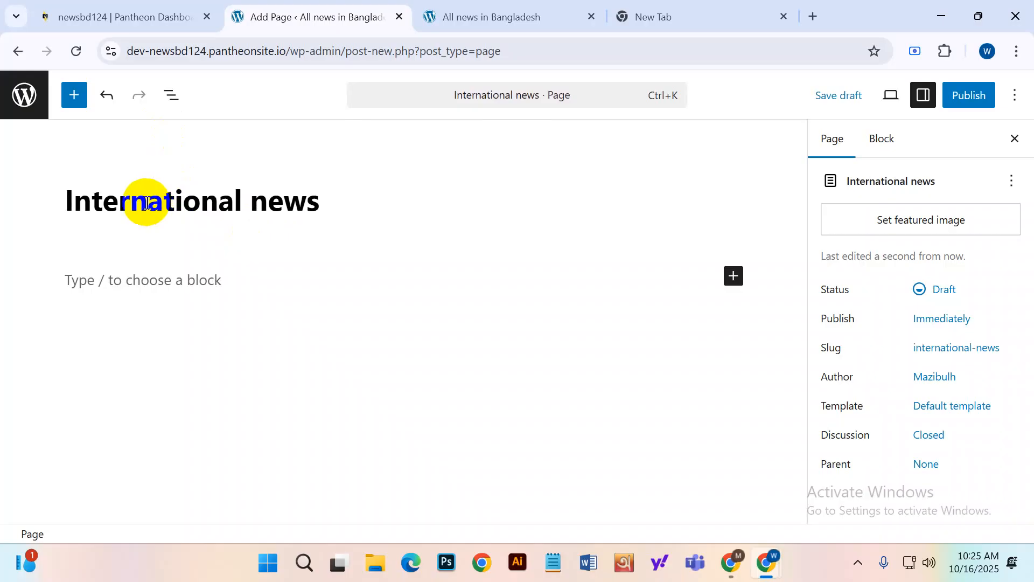
drag(267, 209, 258, 208)
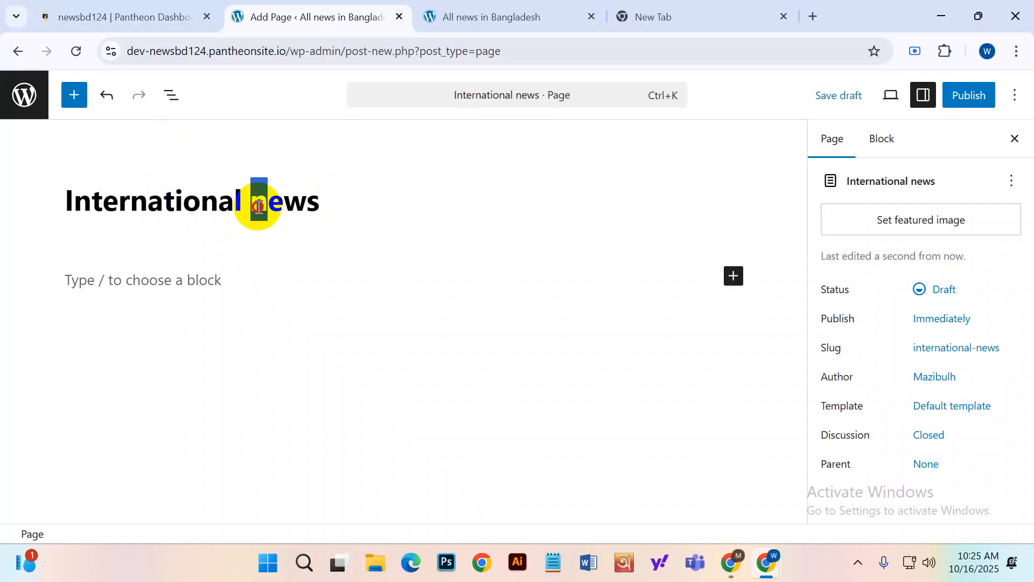
text(N)
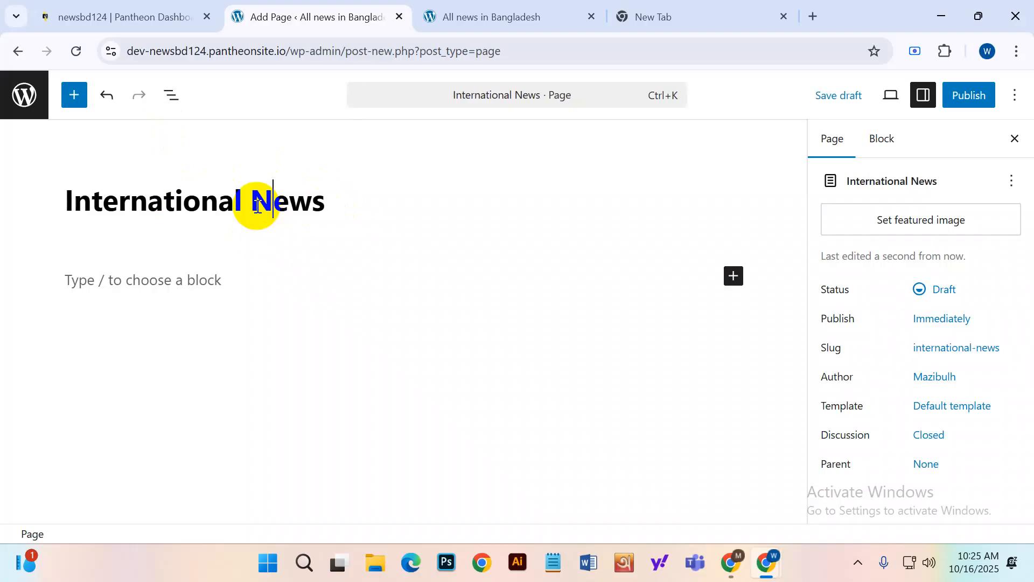
click(970, 95)
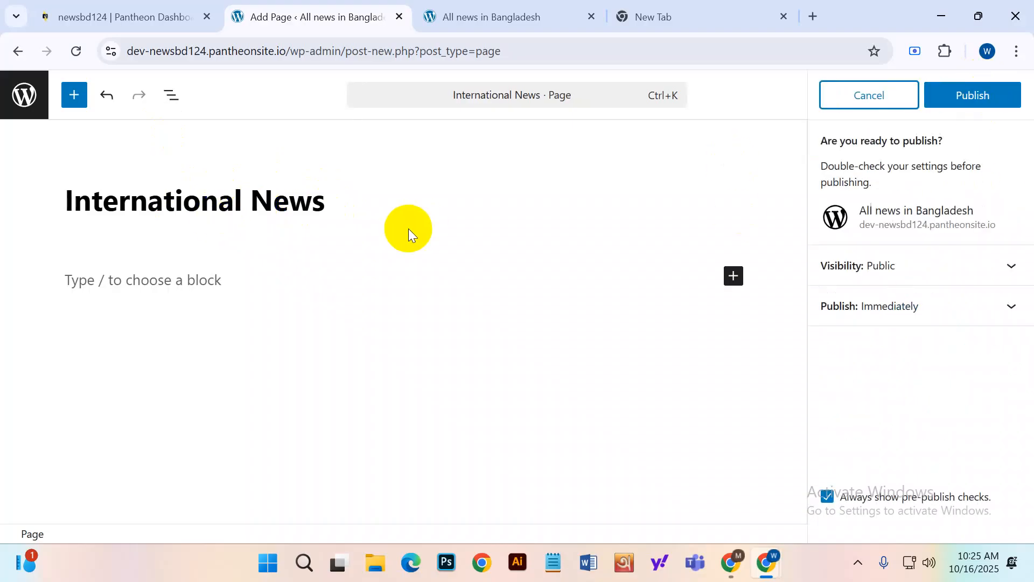
click(964, 94)
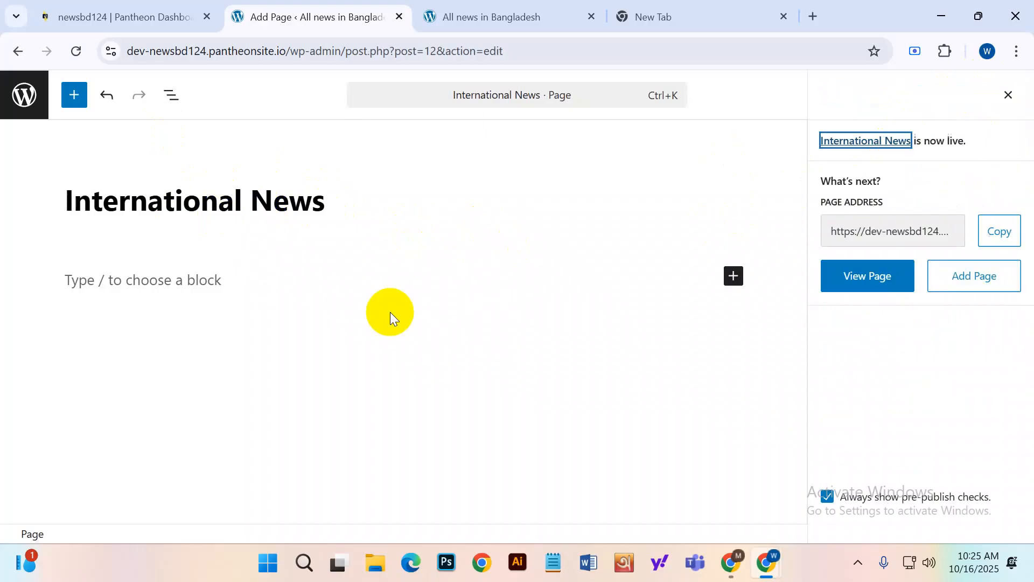
click(22, 96)
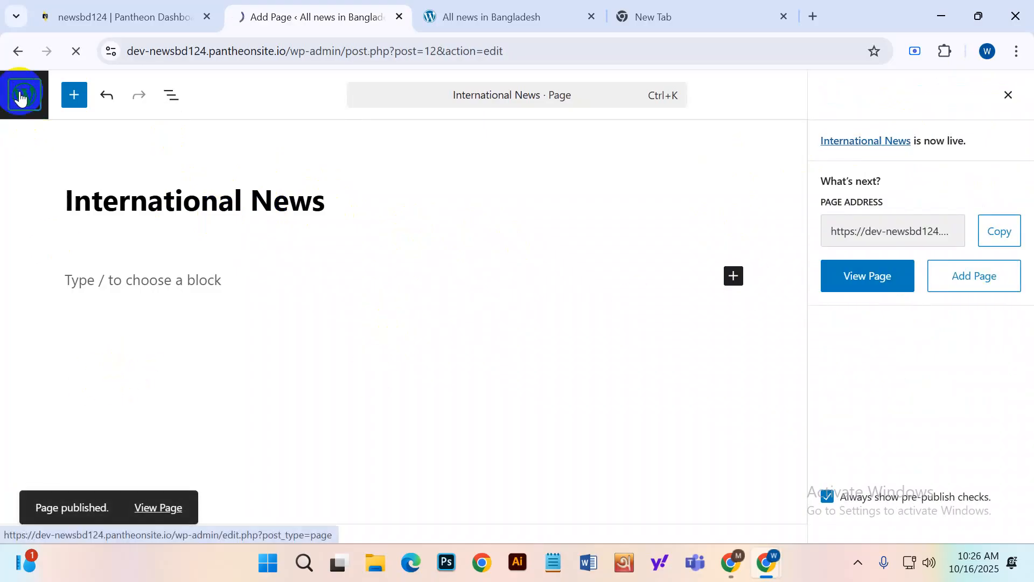
Publish a page titled 'Sports' and view it on the live site.
click(58, 264)
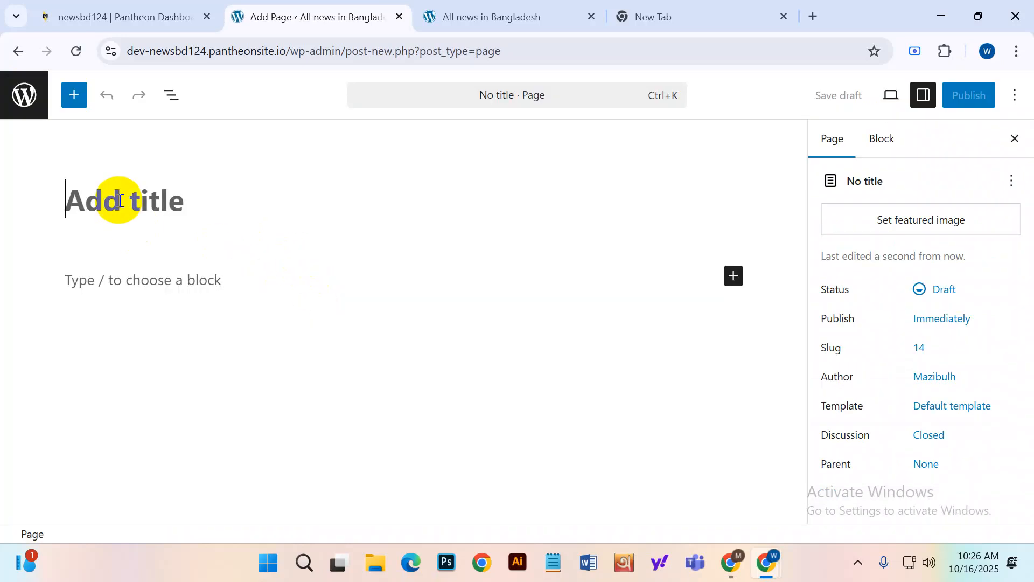
text(Sports)
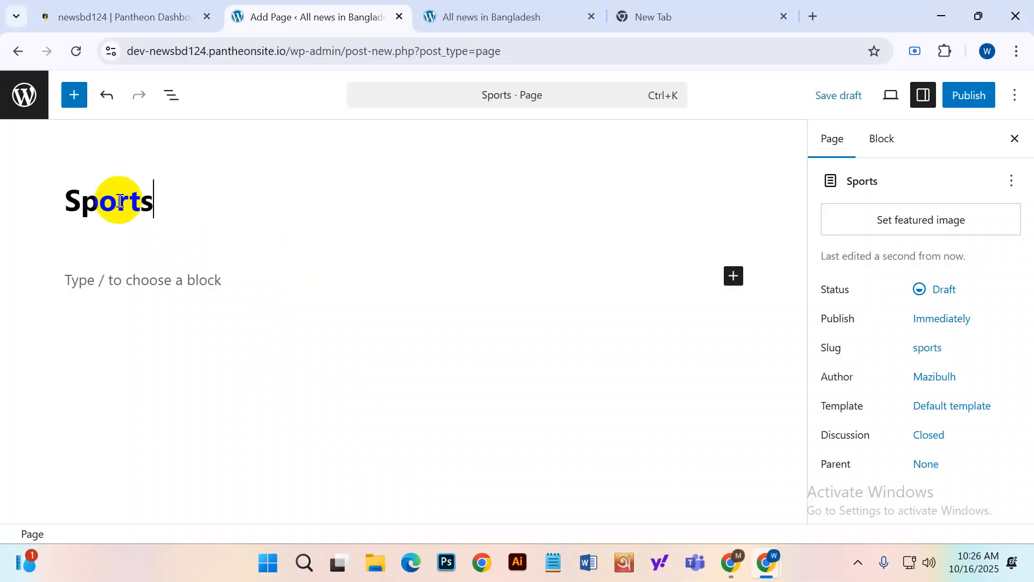
click(966, 95)
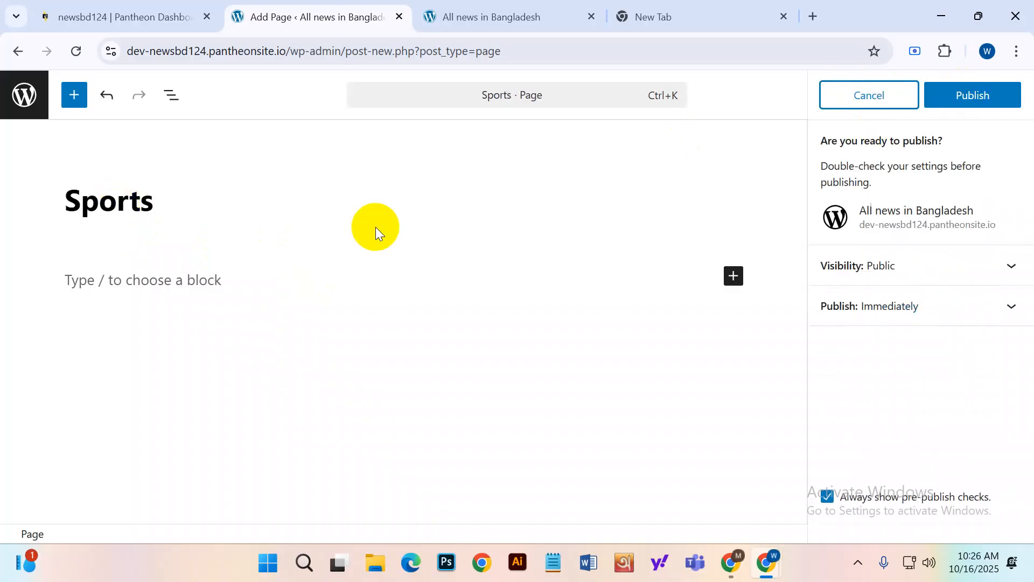
click(983, 96)
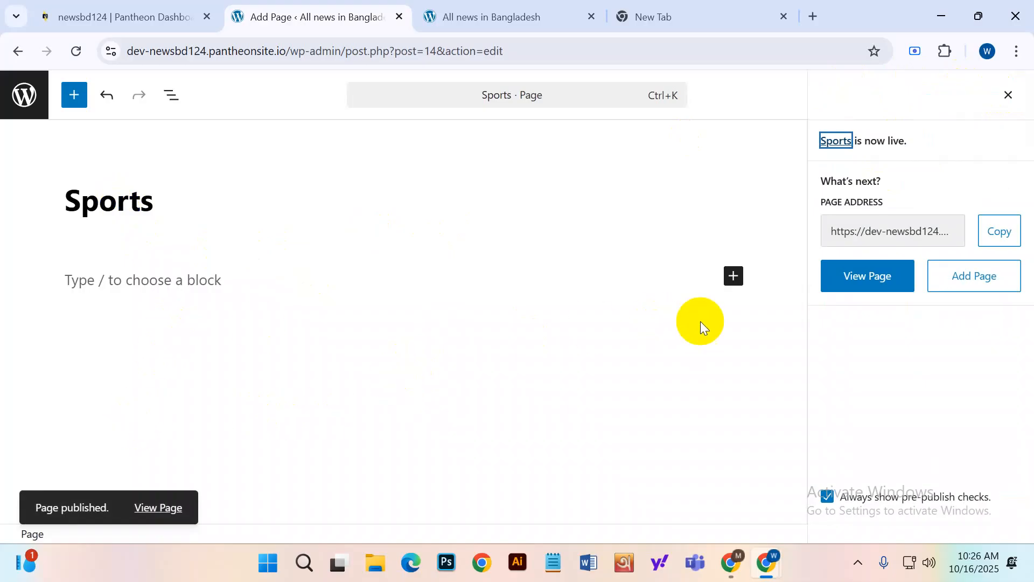
click(890, 280)
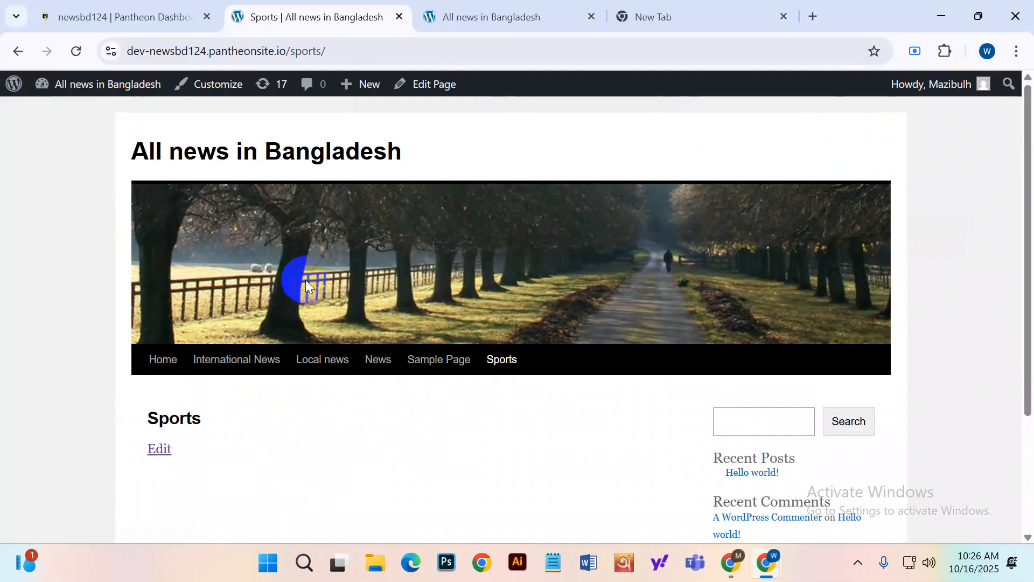
Create and publish a page titled 'Cricket', returning to the admin Pages list.
click(153, 186)
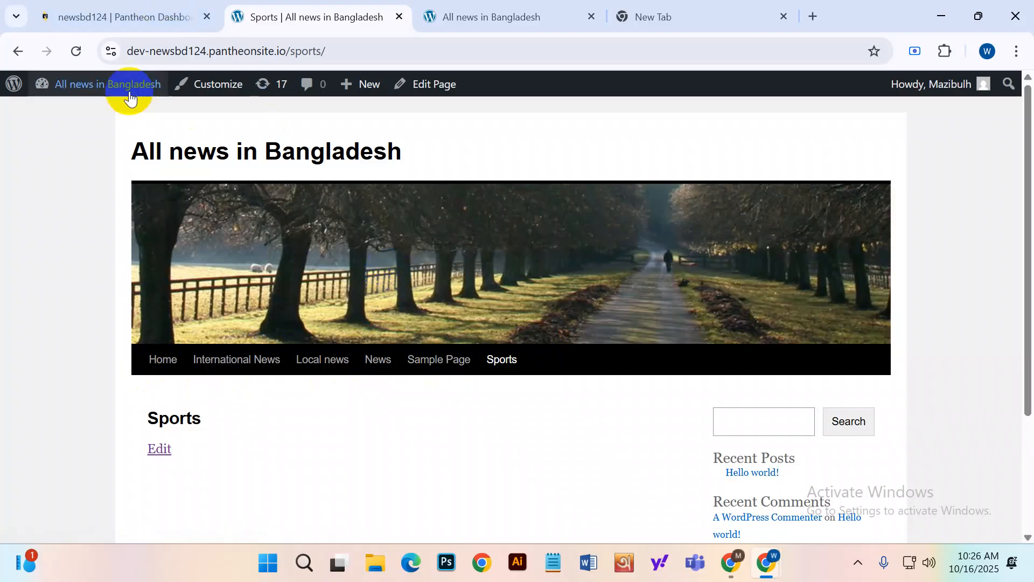
click(3, 91)
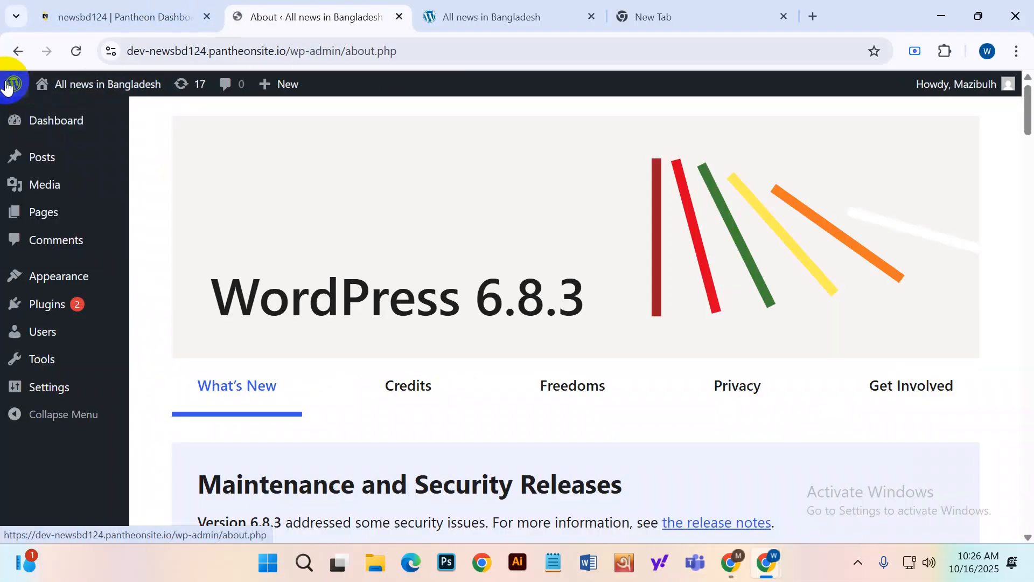
mouse_move(53, 221)
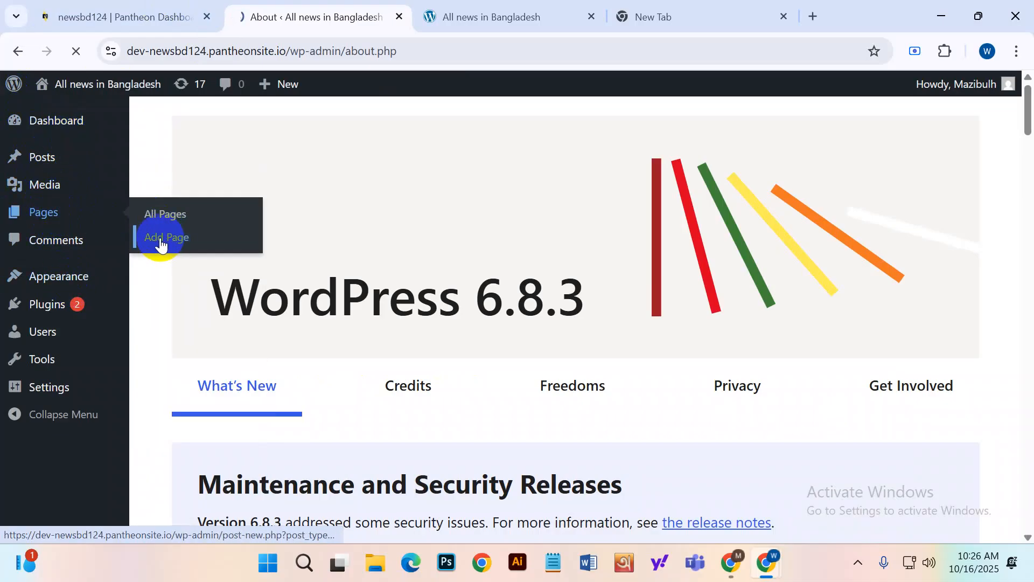
click(160, 238)
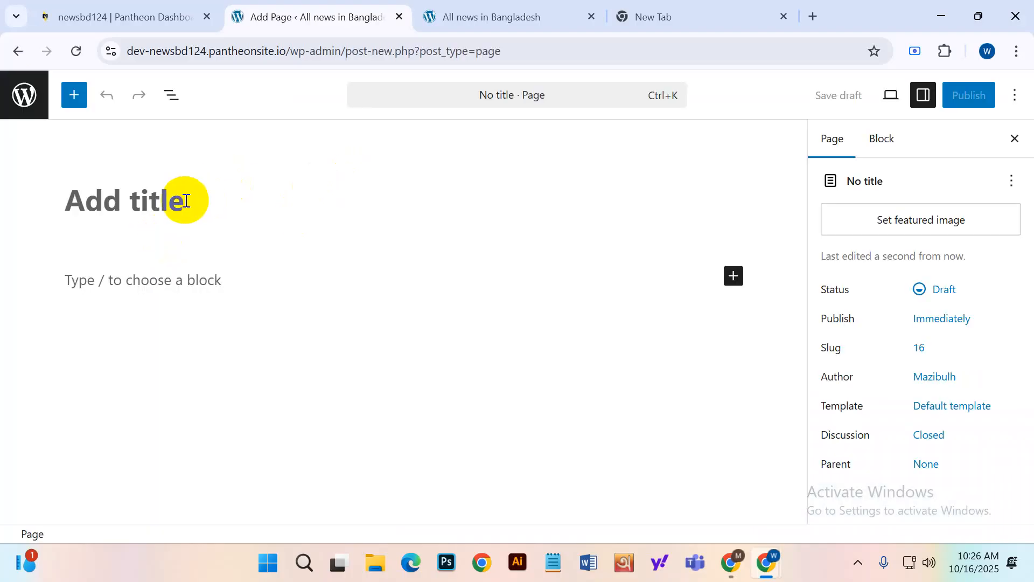
text(Cri)
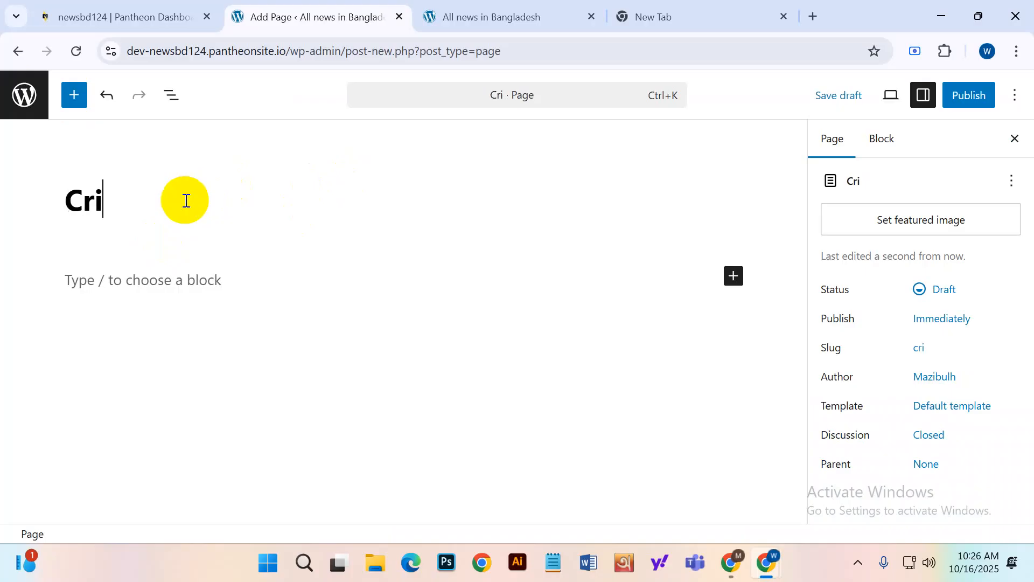
text(cket)
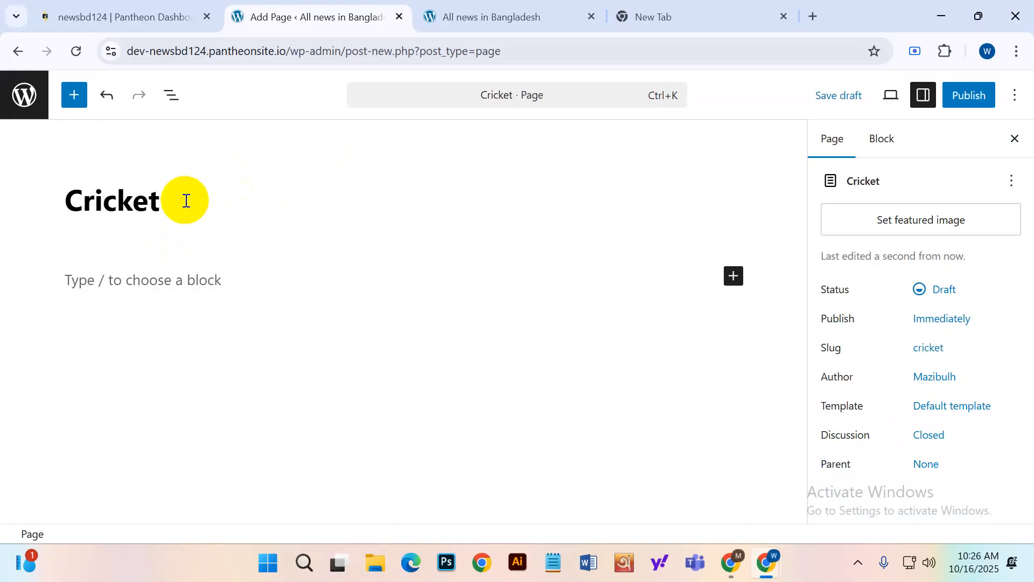
click(965, 94)
click(958, 99)
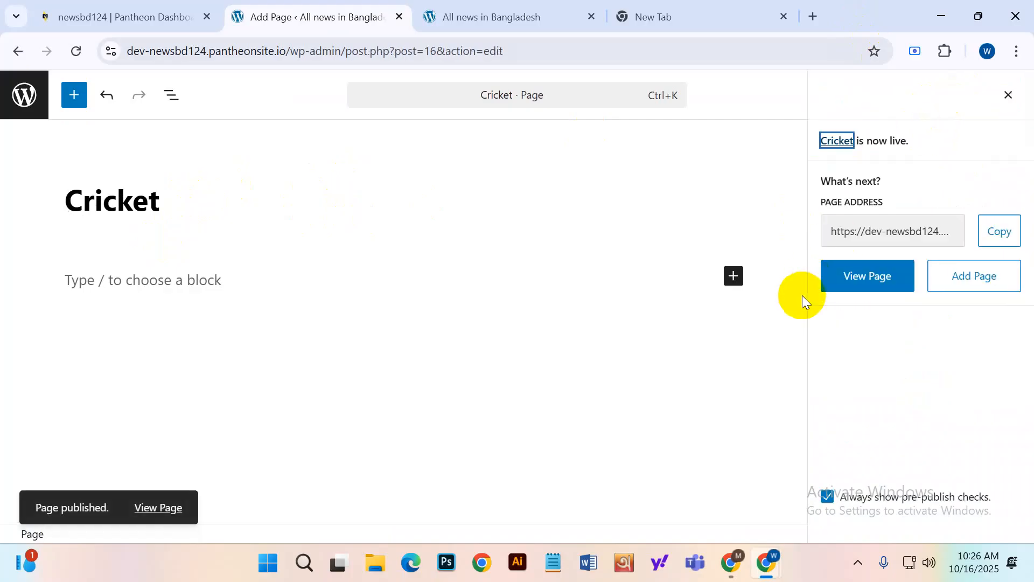
click(20, 99)
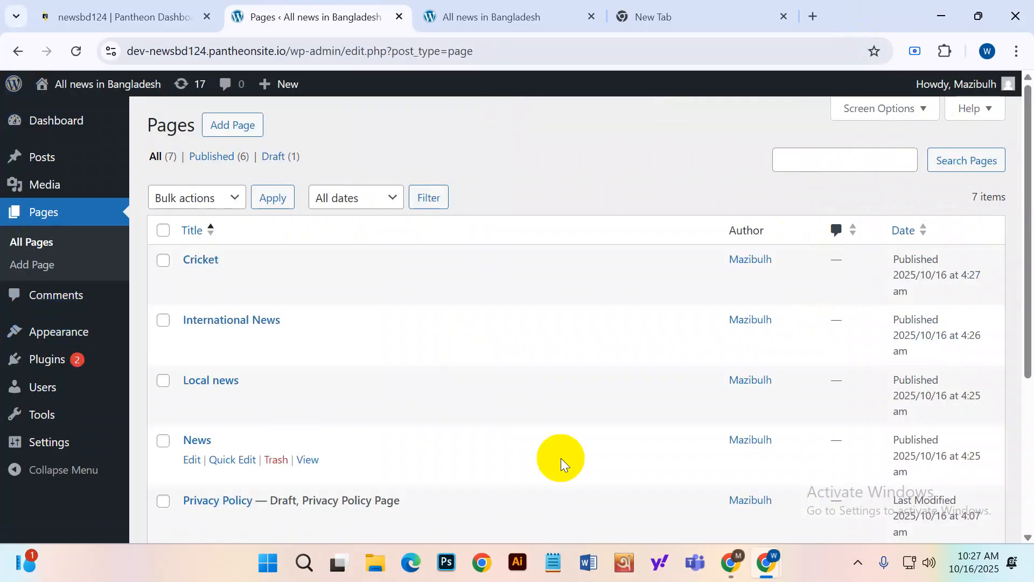
Load chatgpt.com in a new browser tab and focus its prompt box.
click(661, 18)
click(534, 40)
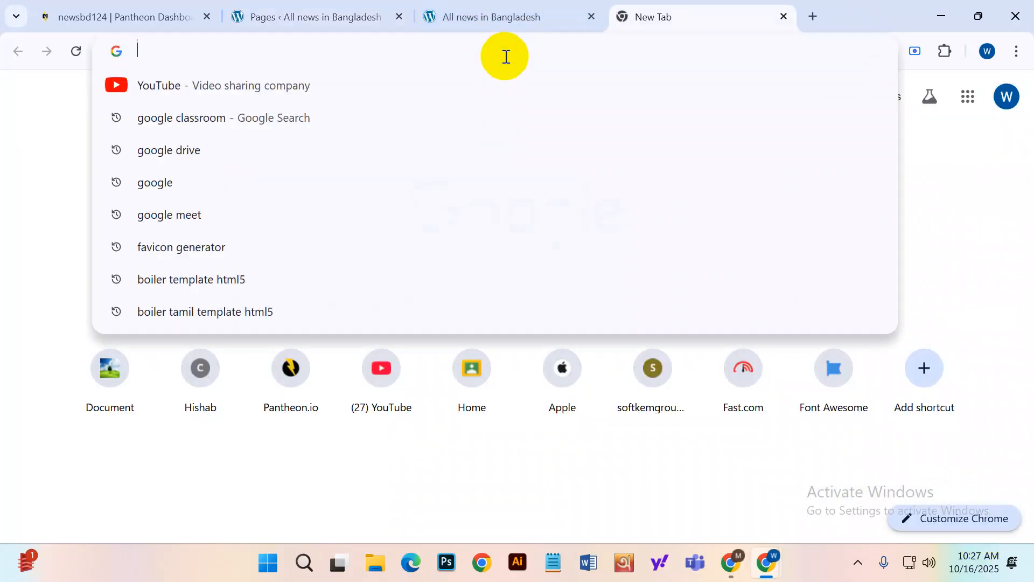
text(chatgpt.com)
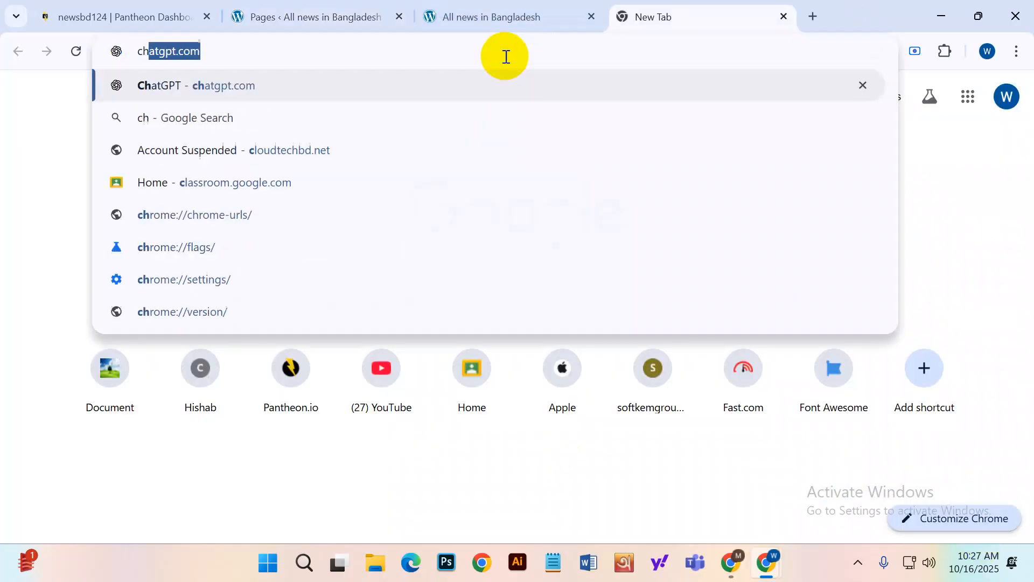
key(Return)
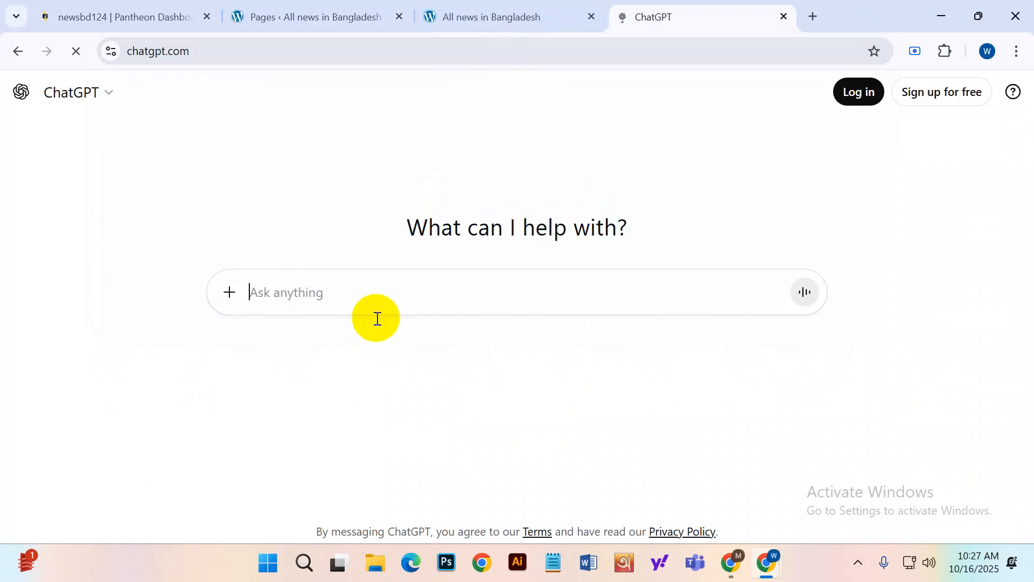
click(342, 293)
Ask ChatGPT: 'Give me menu and submenu about News, Sports, Job, Freelancing, Bd result'.
text(Gi)
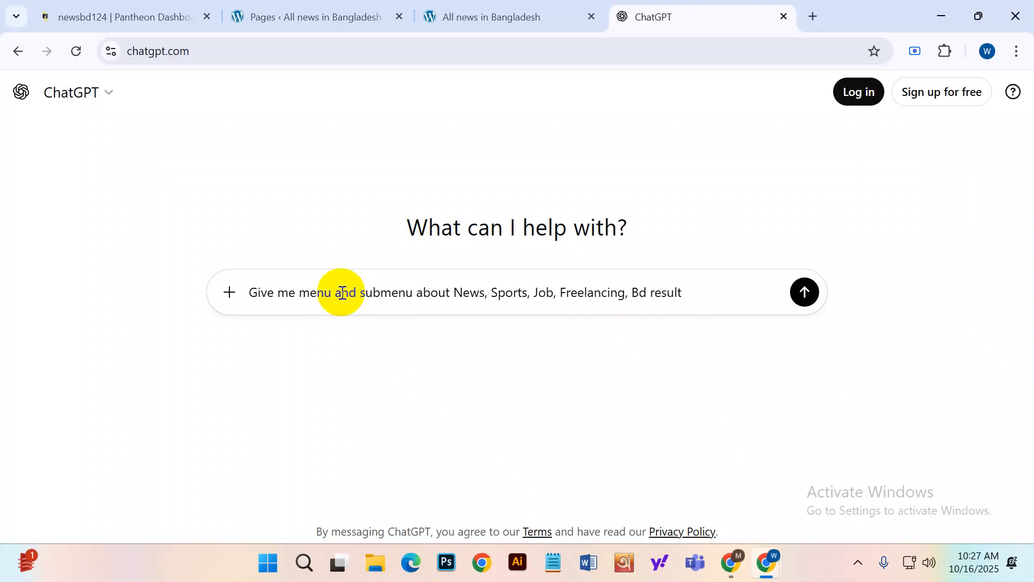
drag(693, 290, 173, 328)
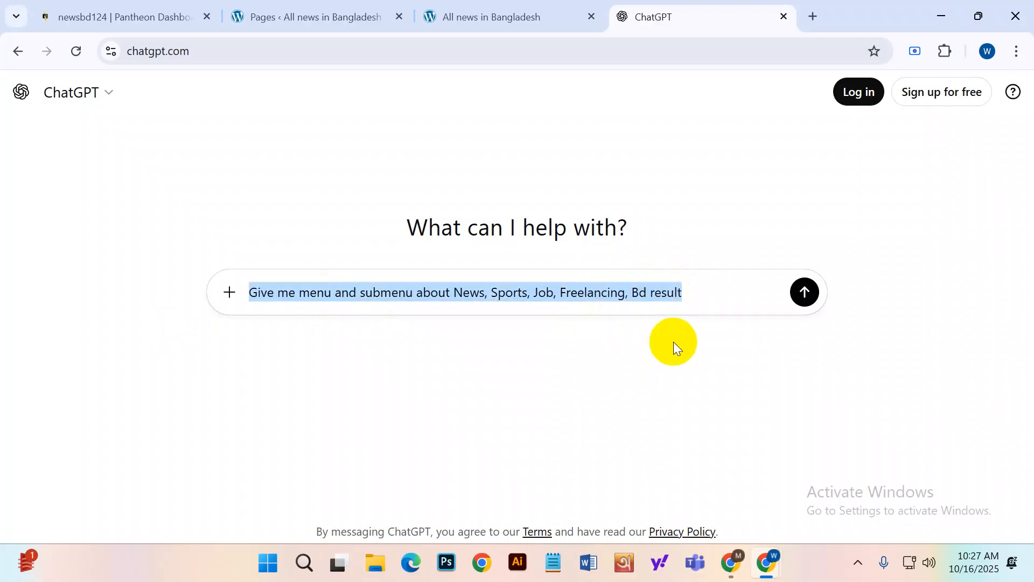
click(804, 292)
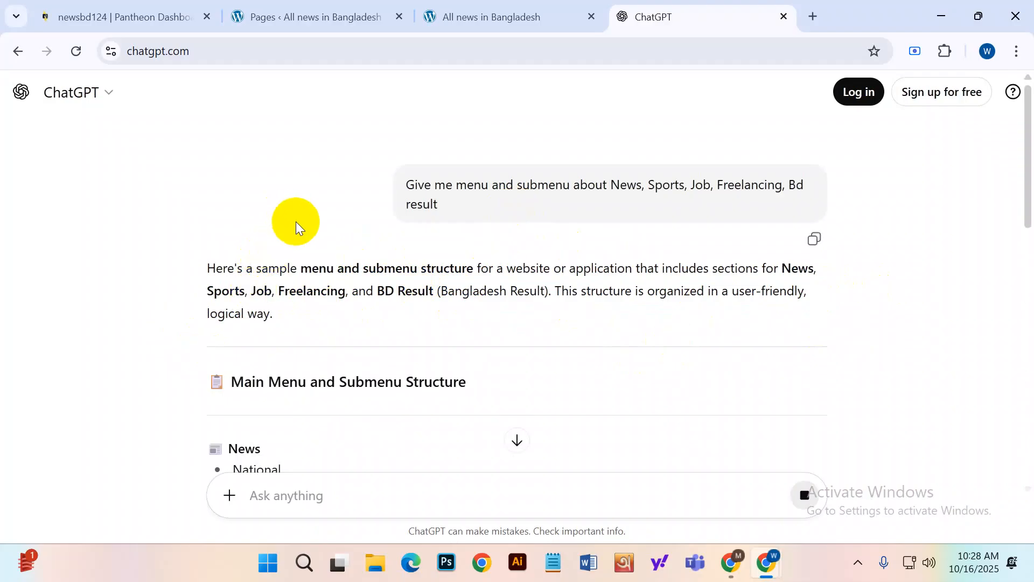
Read through ChatGPT's suggested menus and submenus, highlighting Football under Sports.
scroll(323, 267, down, 5)
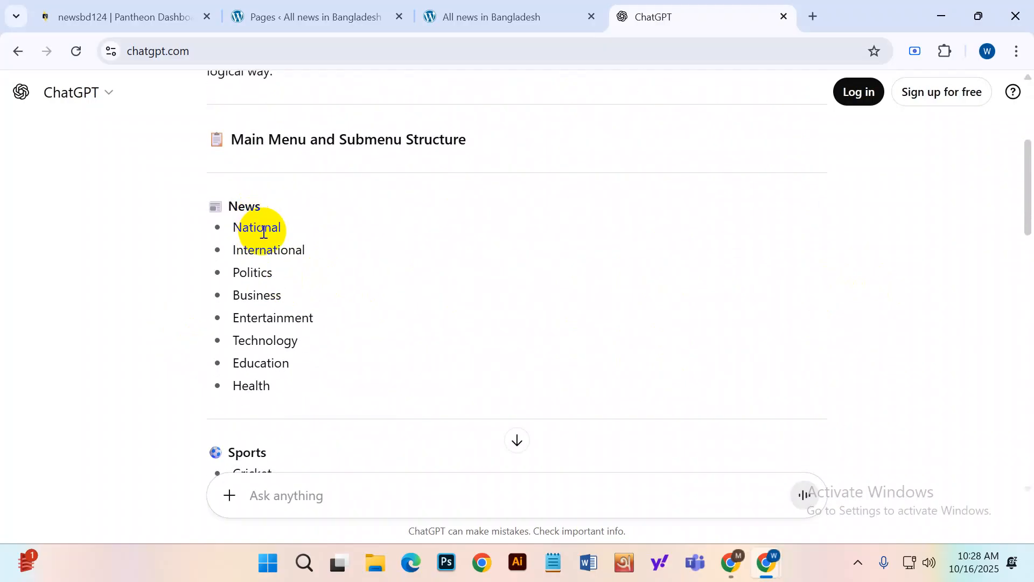
click(271, 252)
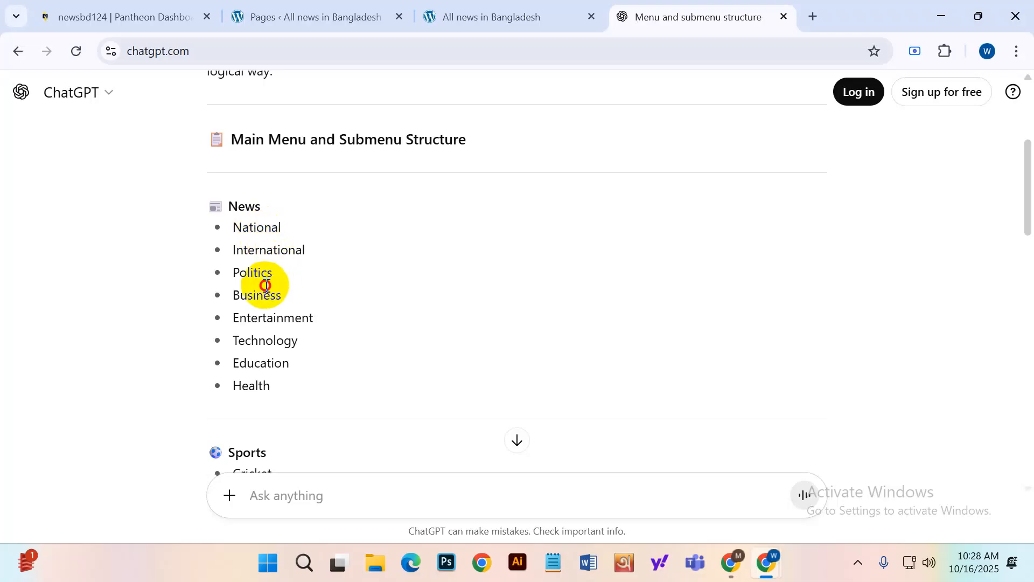
scroll(269, 318, down, 3)
scroll(273, 331, down, 2)
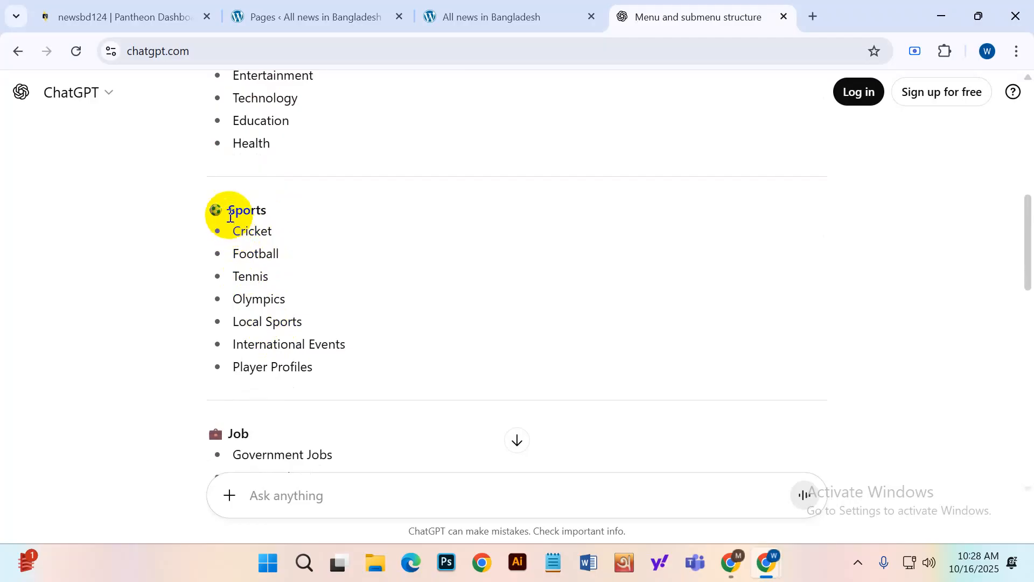
drag(232, 253, 286, 251)
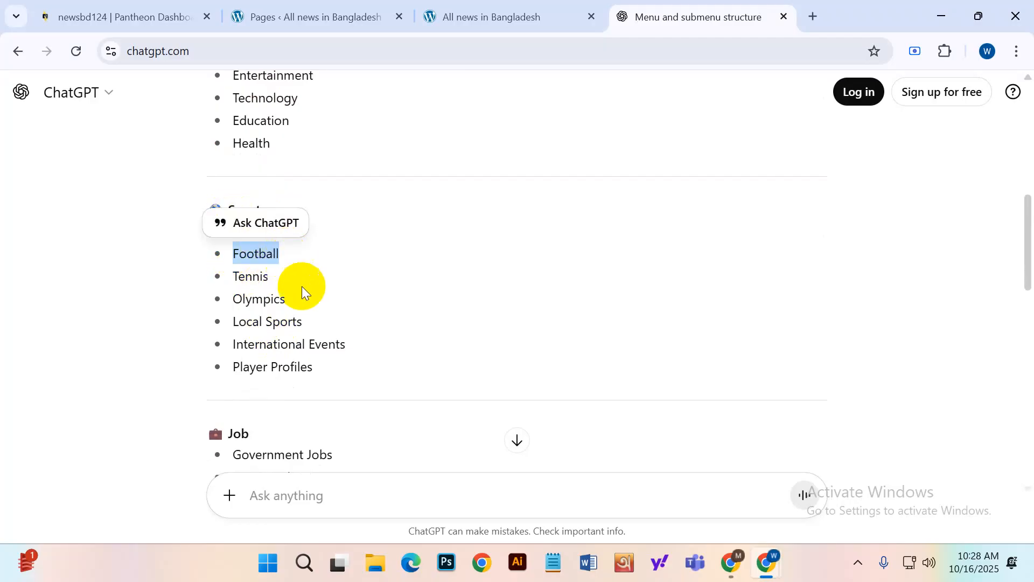
scroll(370, 324, up, 3)
scroll(370, 324, down, 6)
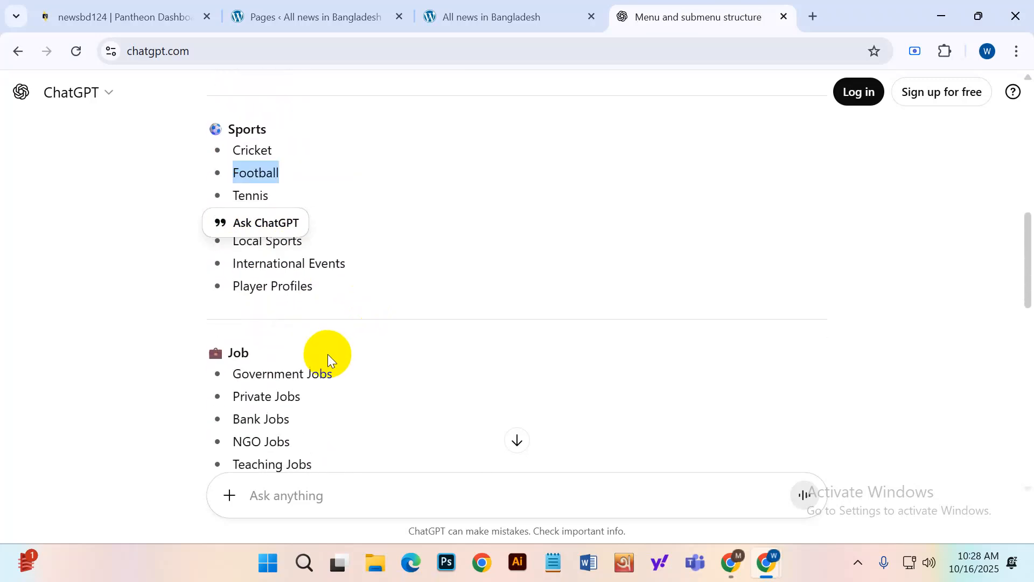
scroll(345, 355, up, 10)
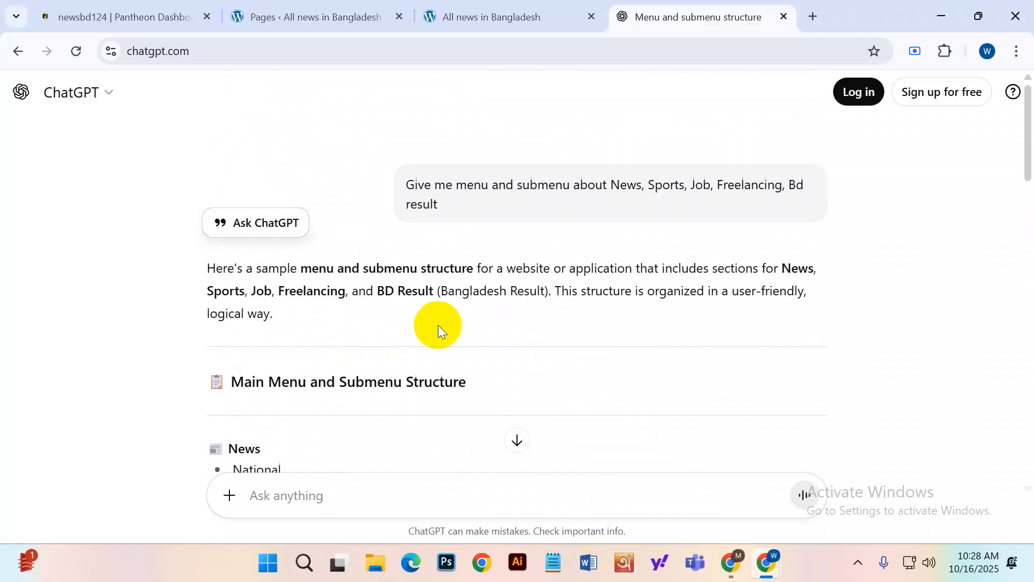
drag(404, 184, 440, 203)
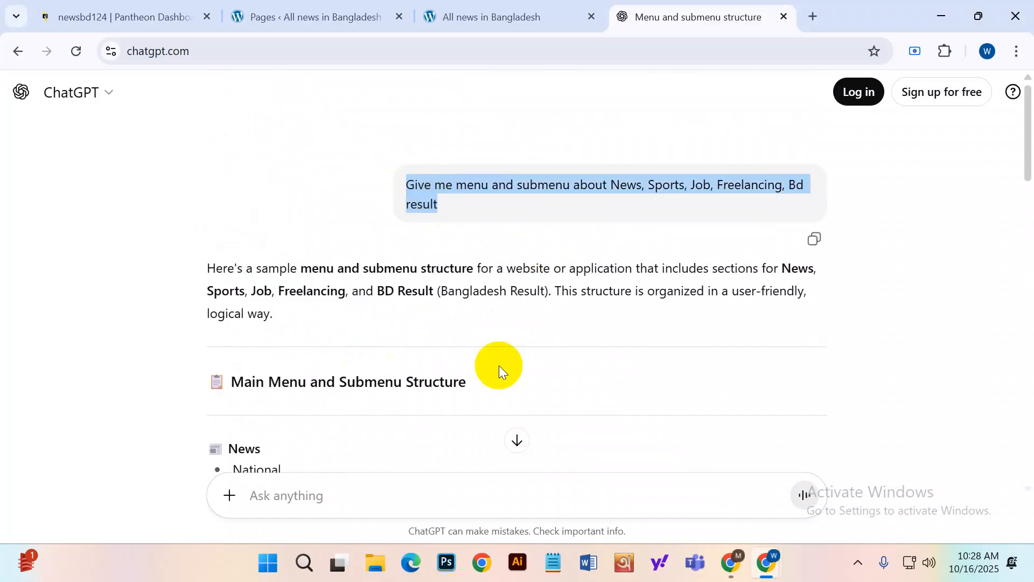
click(1006, 534)
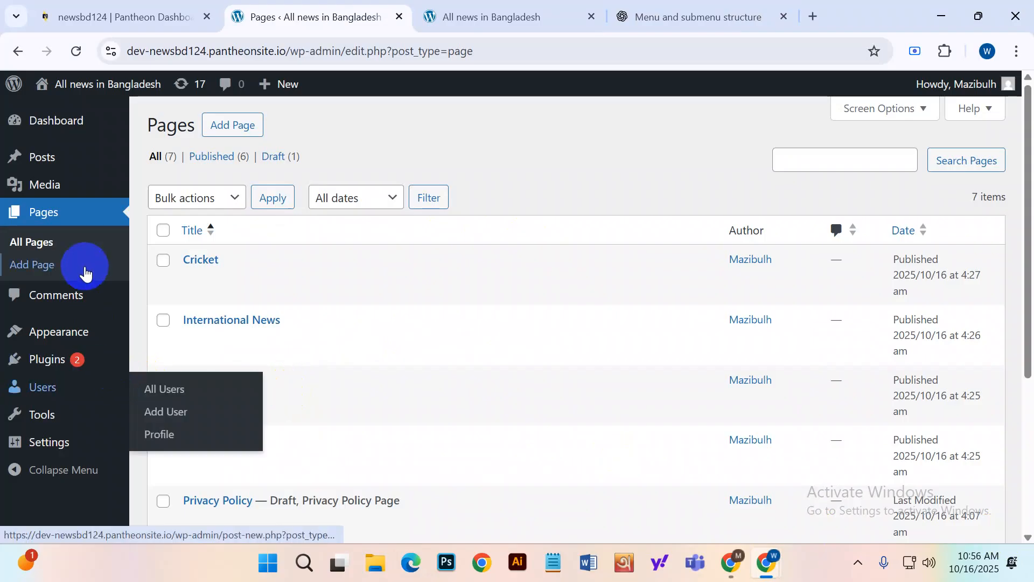
click(80, 210)
mouse_move(402, 255)
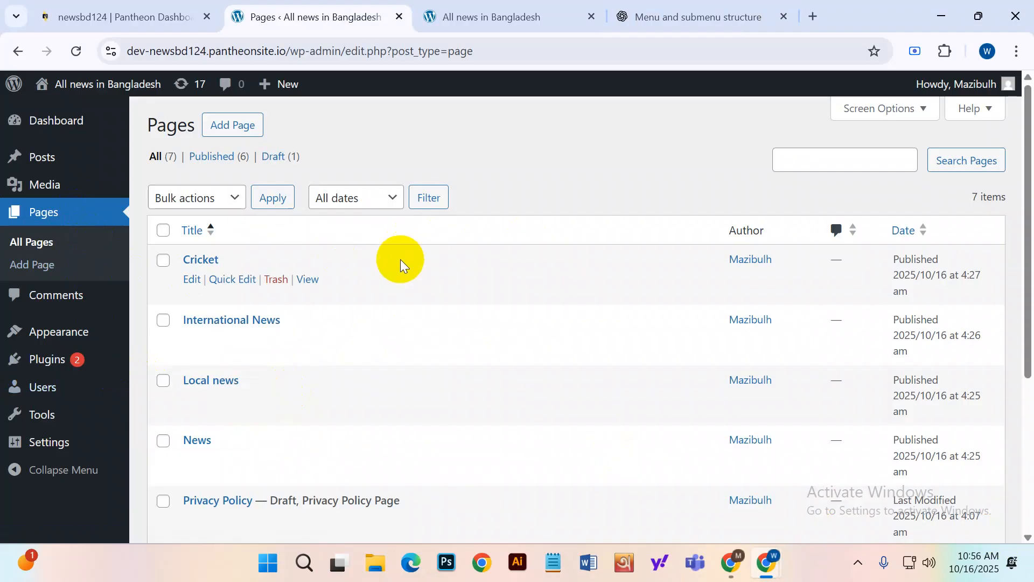
click(485, 16)
click(77, 49)
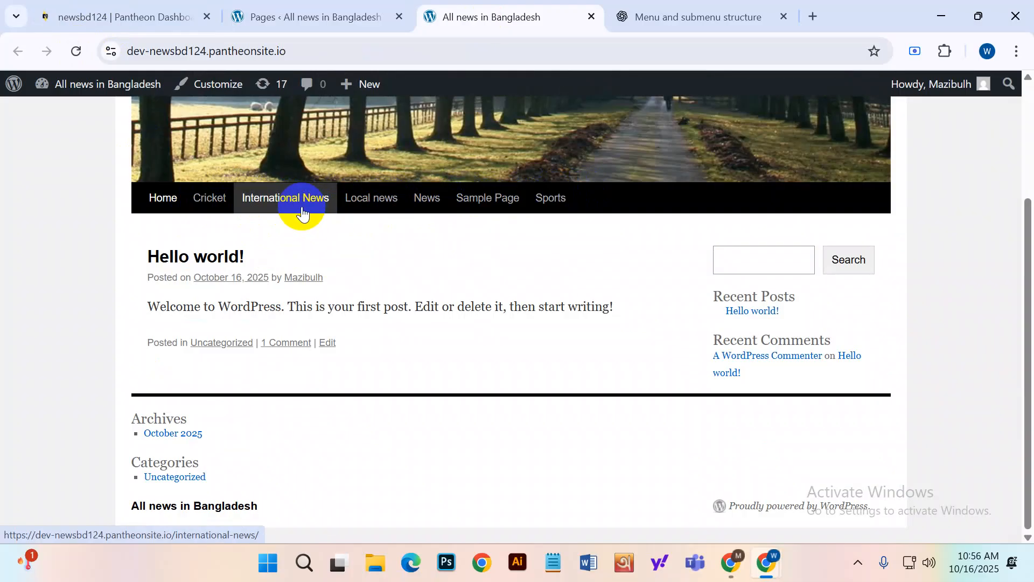
click(323, 13)
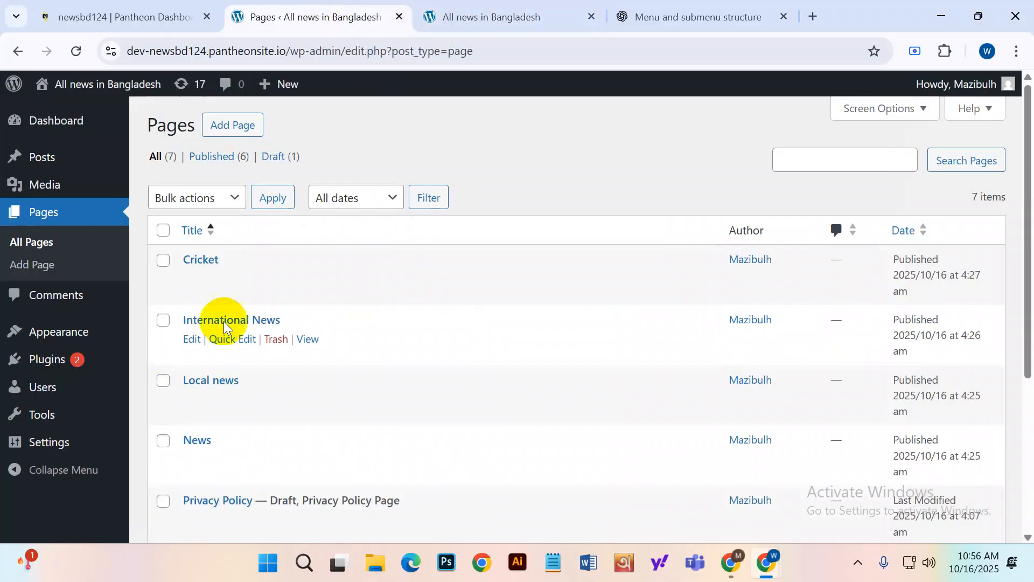
scroll(242, 392, down, 5)
scroll(242, 397, up, 5)
mouse_move(102, 341)
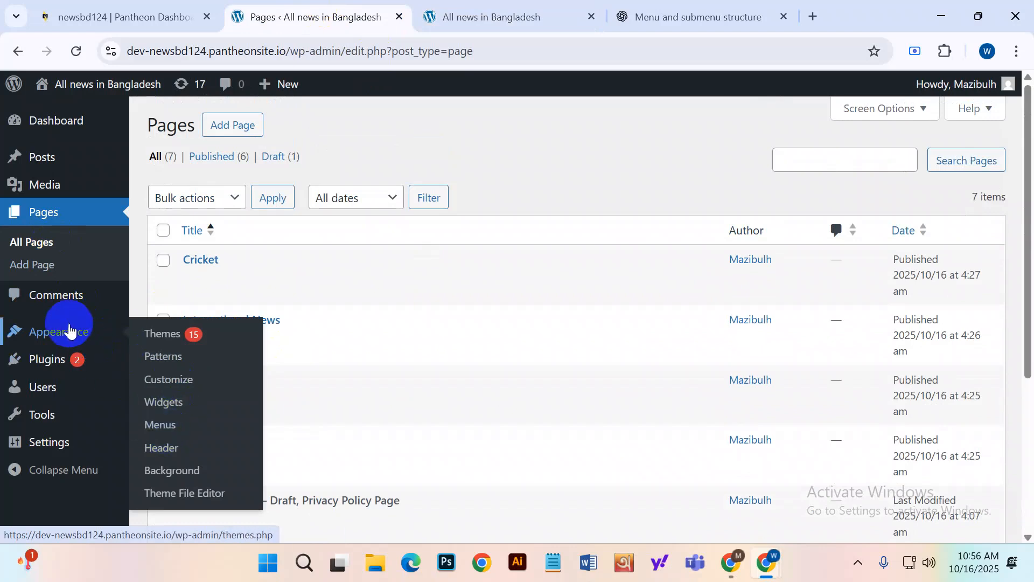
Tick Cricket, Sports, International News, Local news, News and Sample Page, and add them to Menu 1.
click(176, 429)
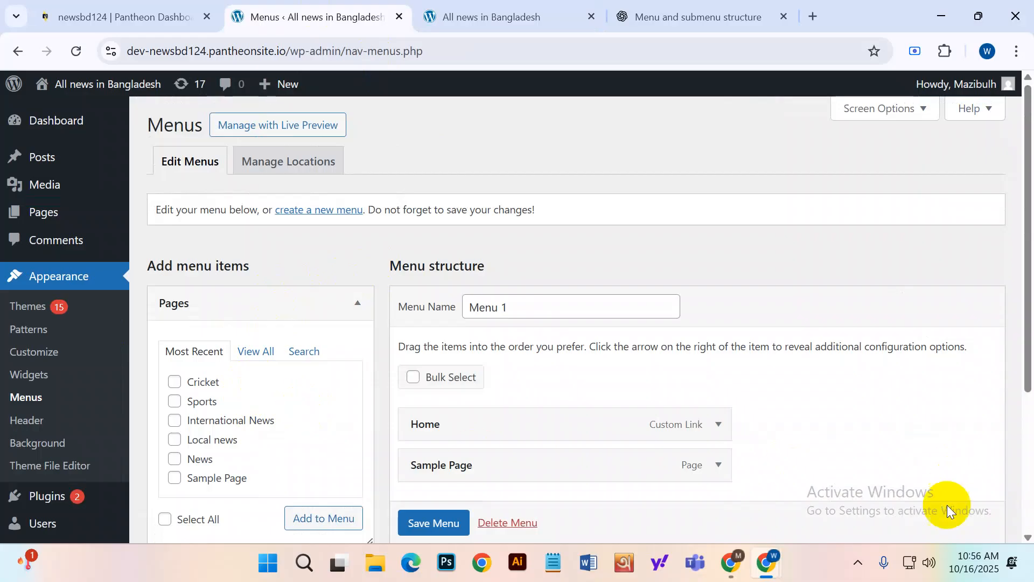
scroll(291, 362, down, 3)
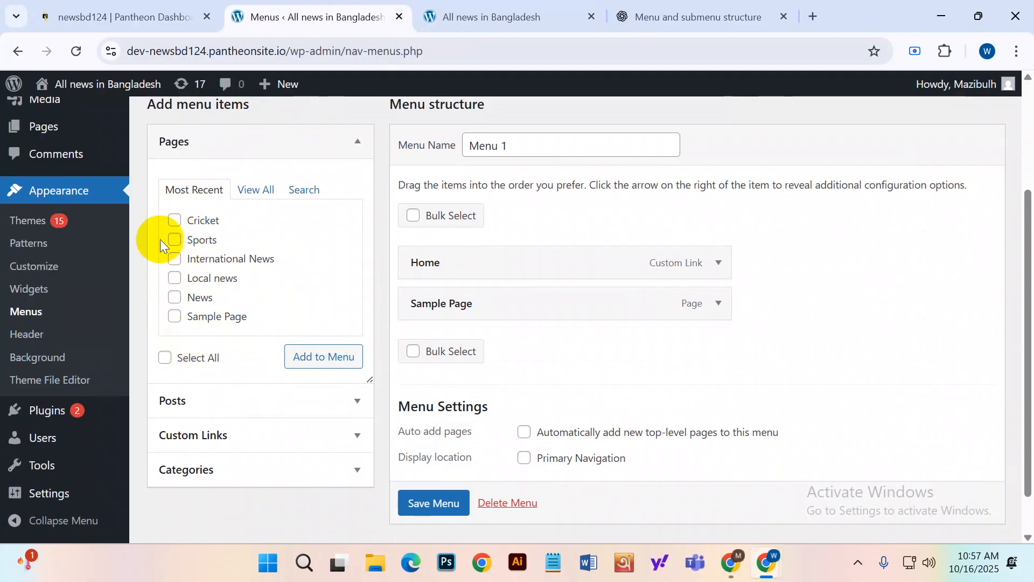
click(174, 220)
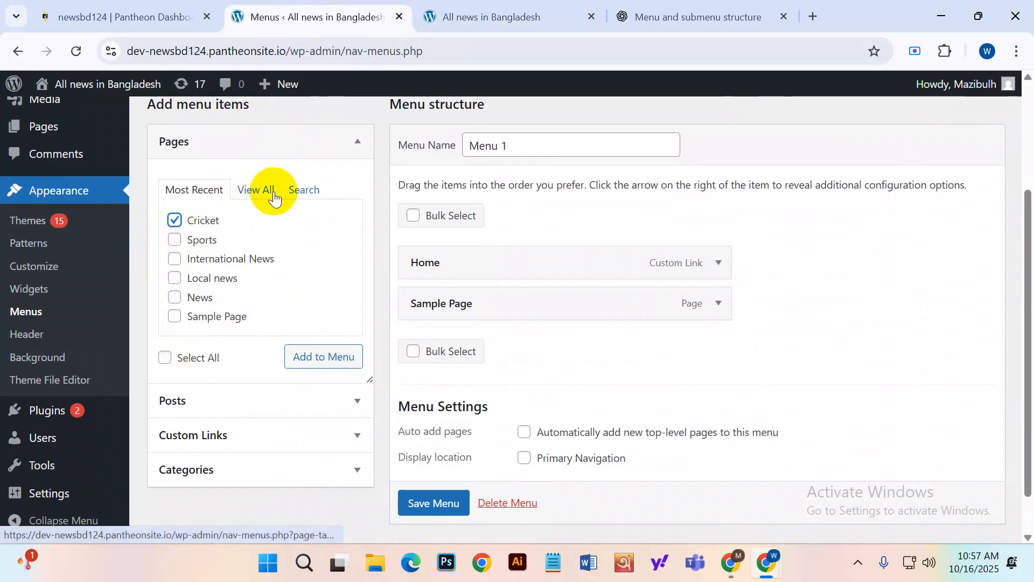
click(176, 248)
click(178, 264)
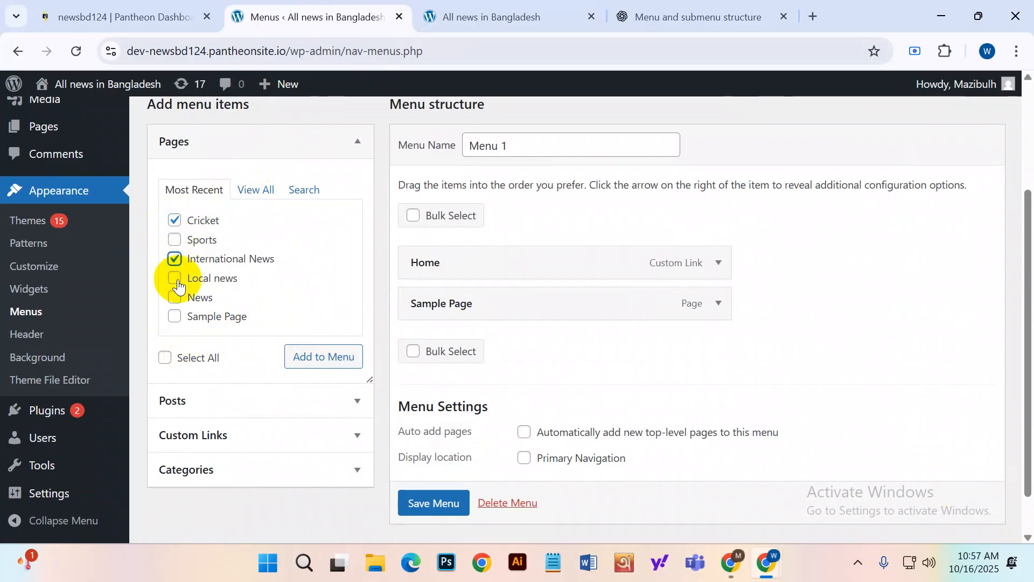
click(177, 279)
click(175, 297)
click(175, 316)
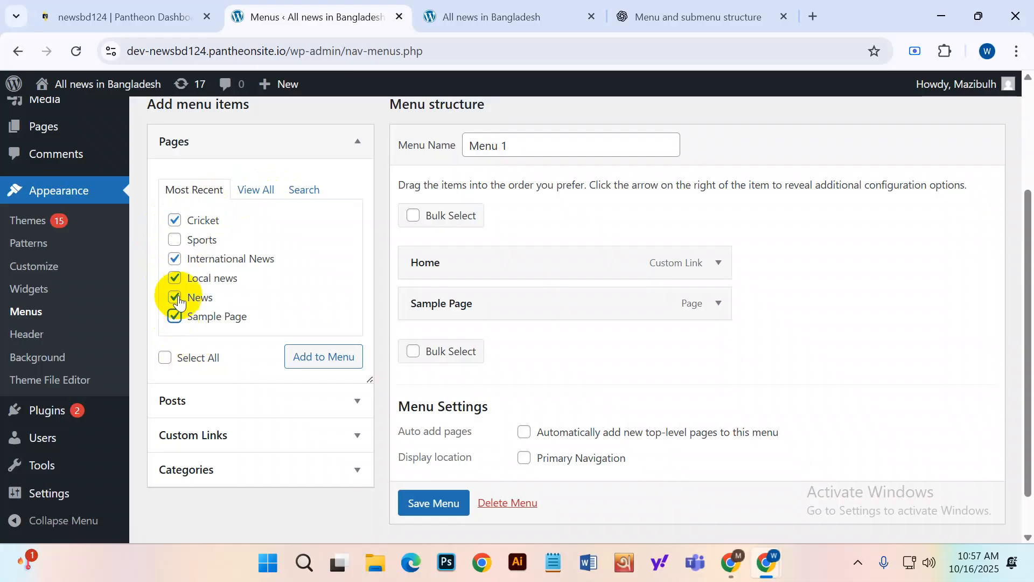
click(180, 240)
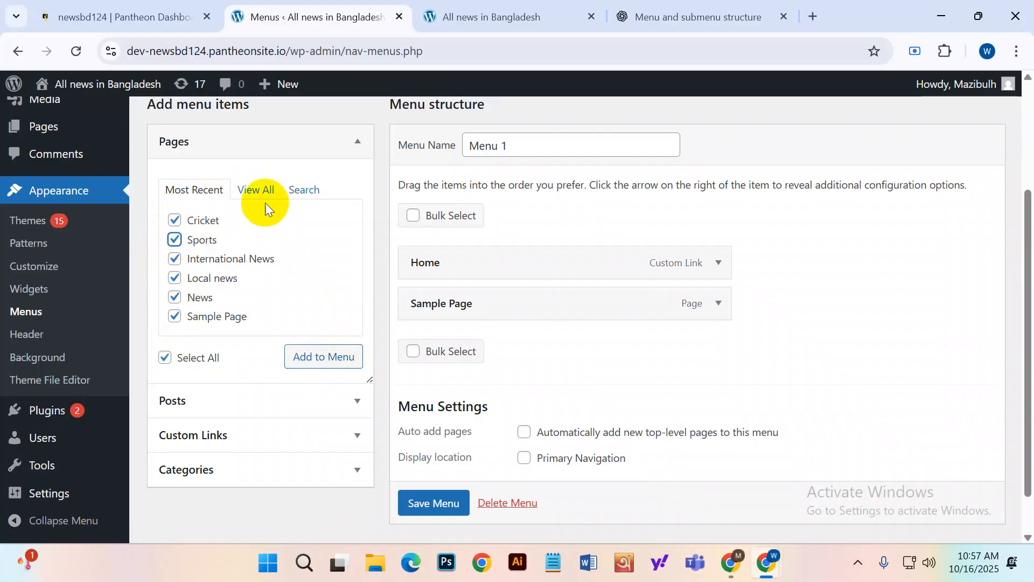
click(315, 357)
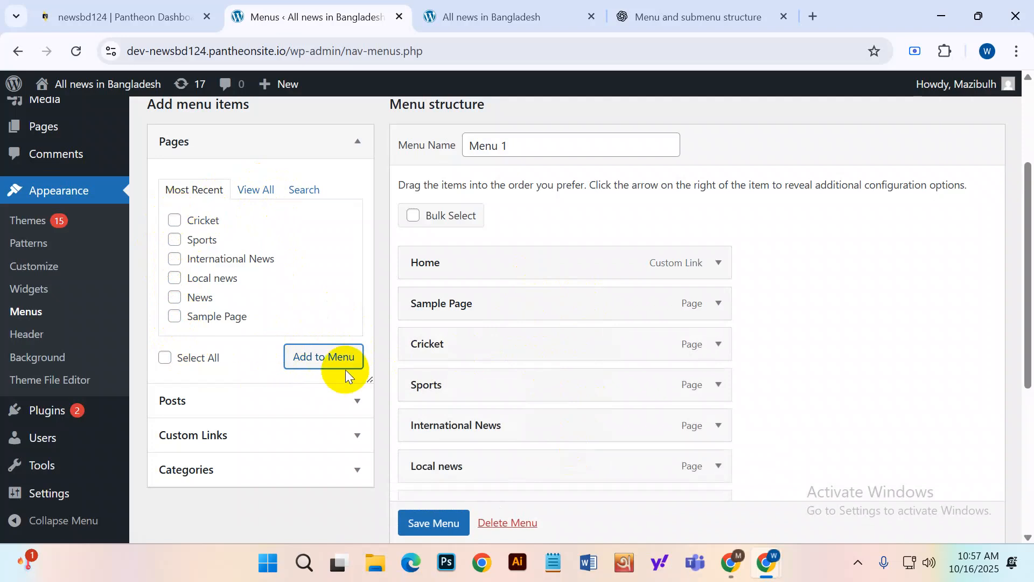
scroll(582, 337, down, 5)
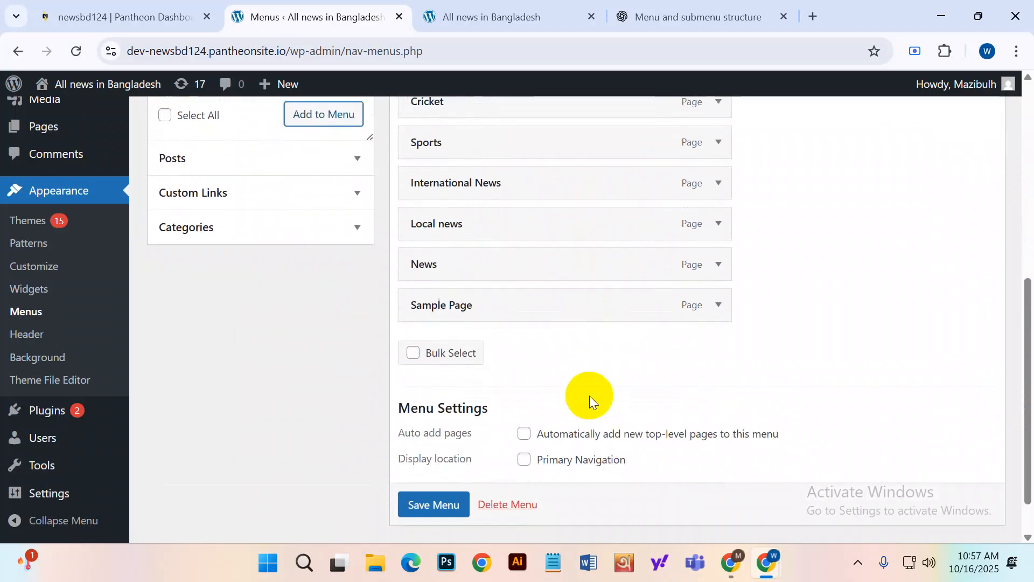
Drag Cricket beneath Sports as its sub item.
scroll(589, 395, up, 5)
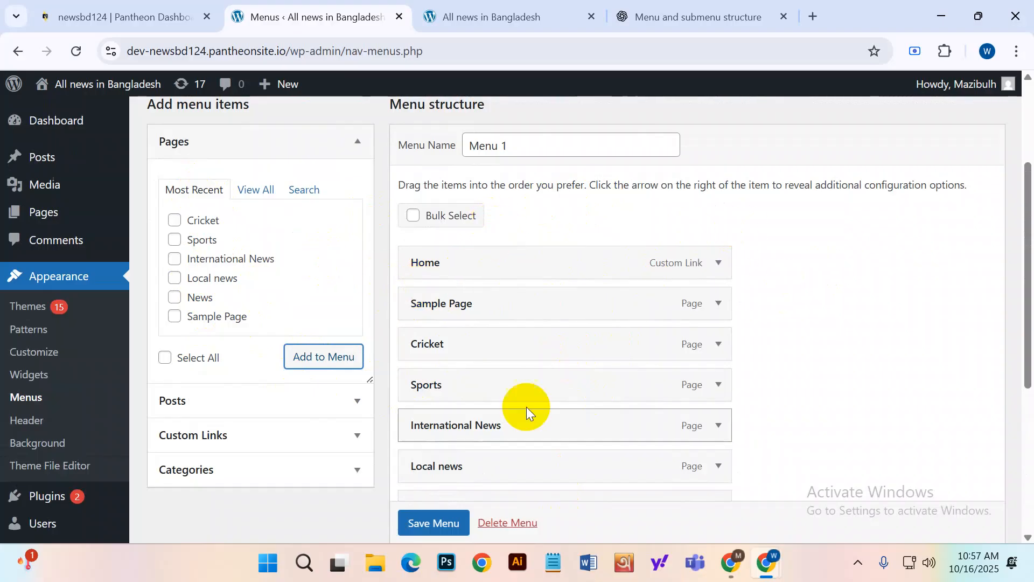
scroll(516, 356, down, 1)
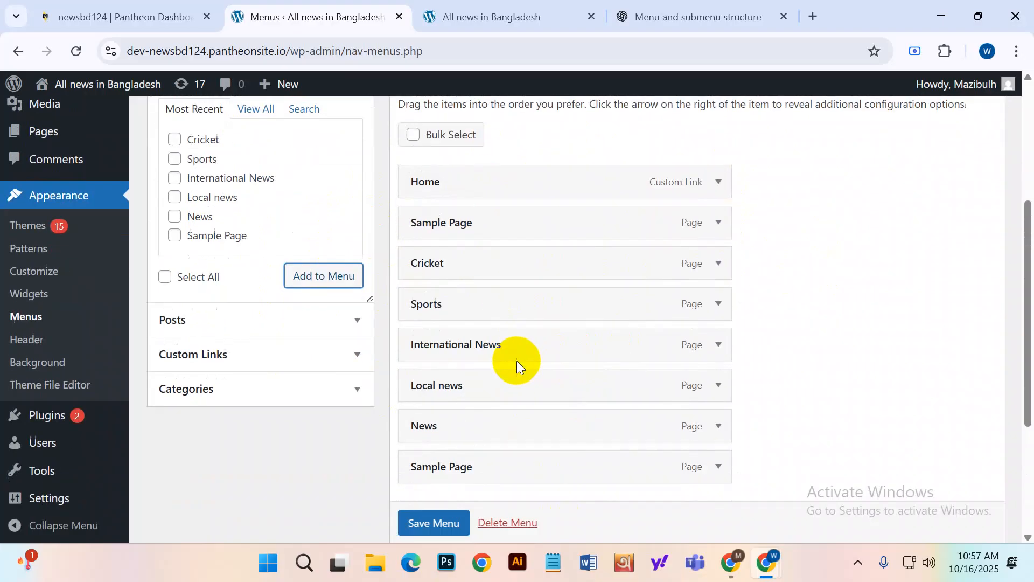
scroll(516, 360, down, 1)
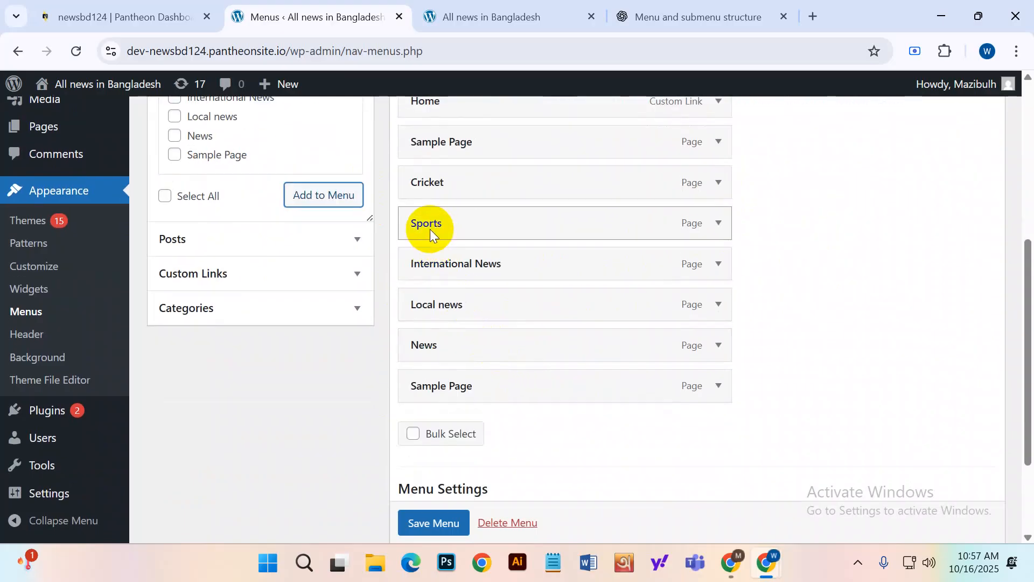
scroll(473, 269, up, 1)
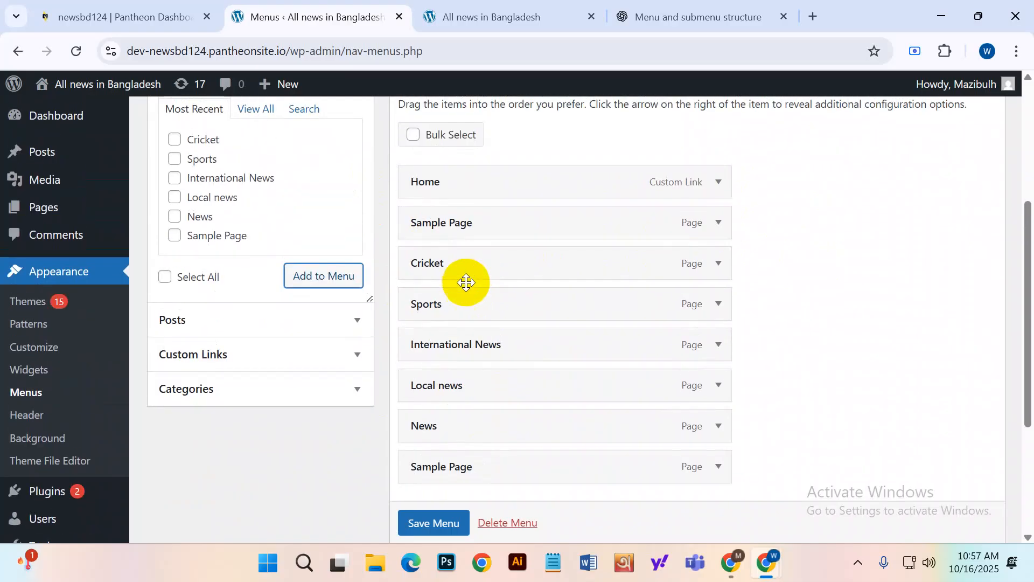
drag(443, 266, 461, 298)
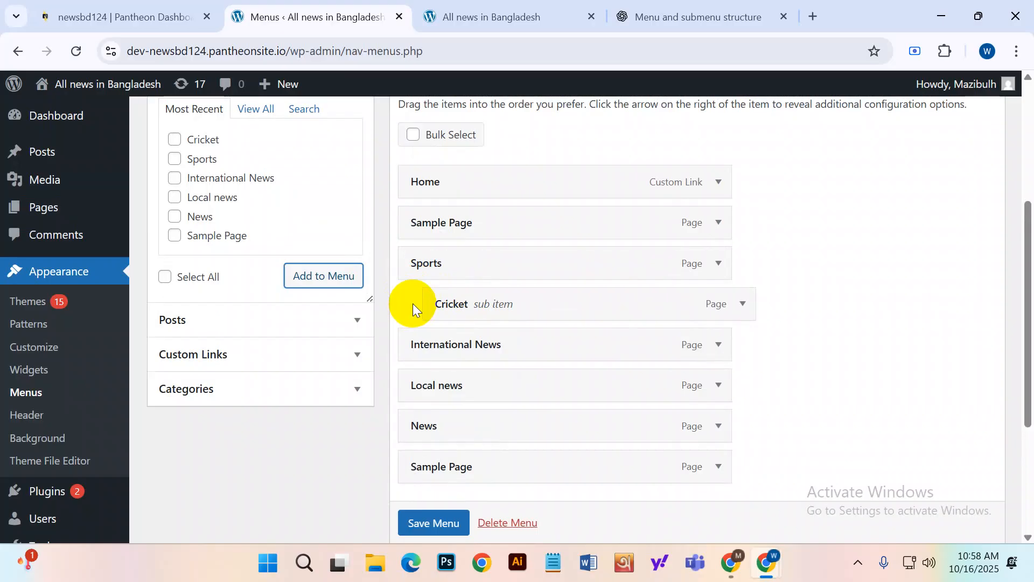
Move News above International News and nest Local news under News as a sub item.
scroll(312, 260, up, 2)
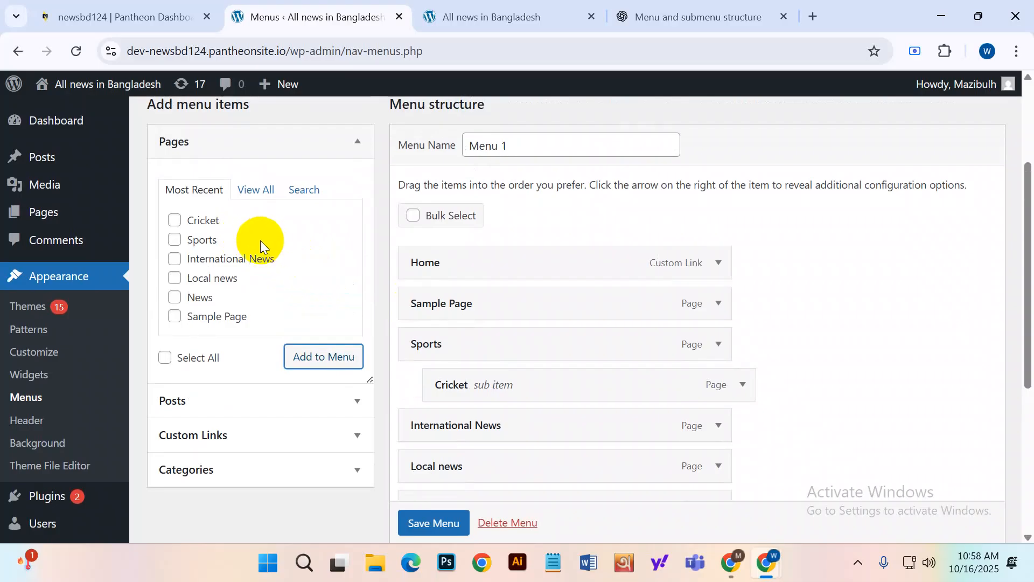
scroll(664, 228, down, 2)
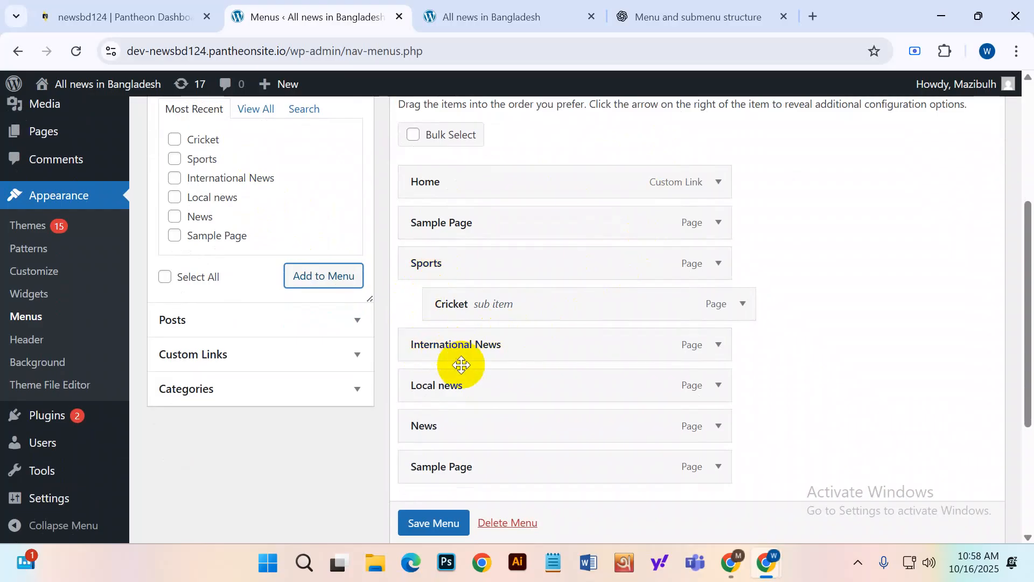
drag(422, 428, 421, 344)
drag(435, 425, 466, 427)
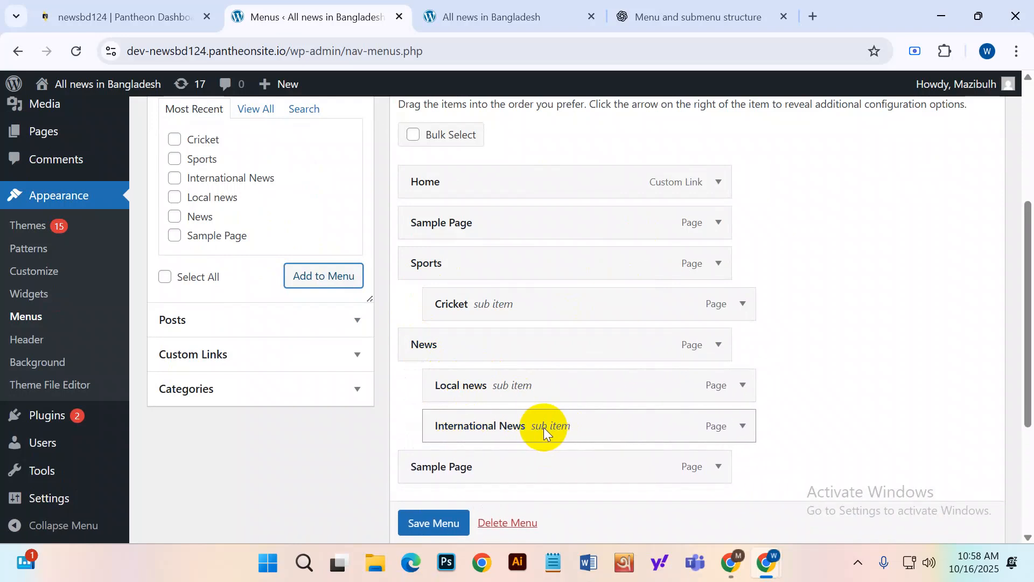
scroll(438, 314, up, 1)
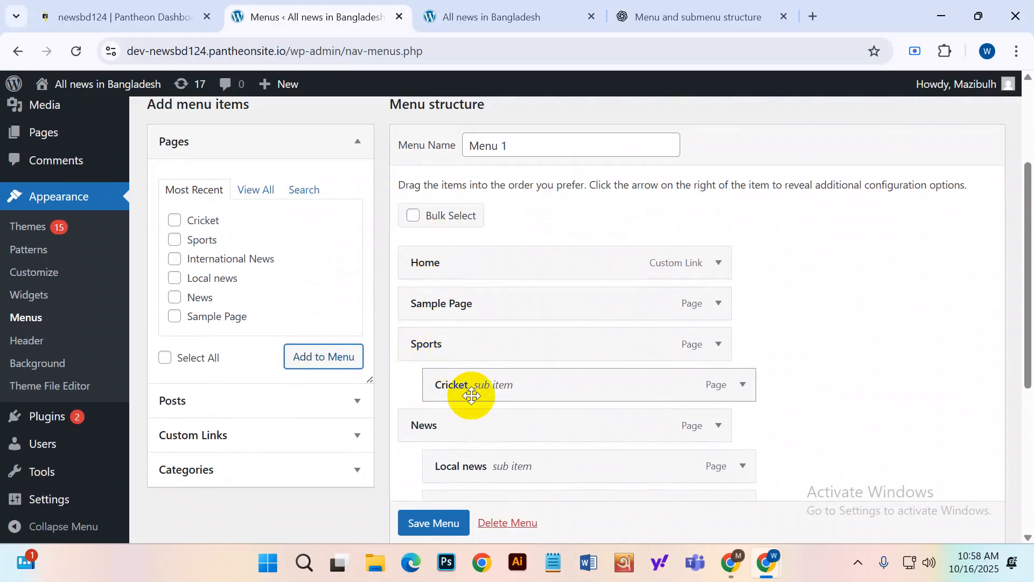
scroll(471, 396, down, 3)
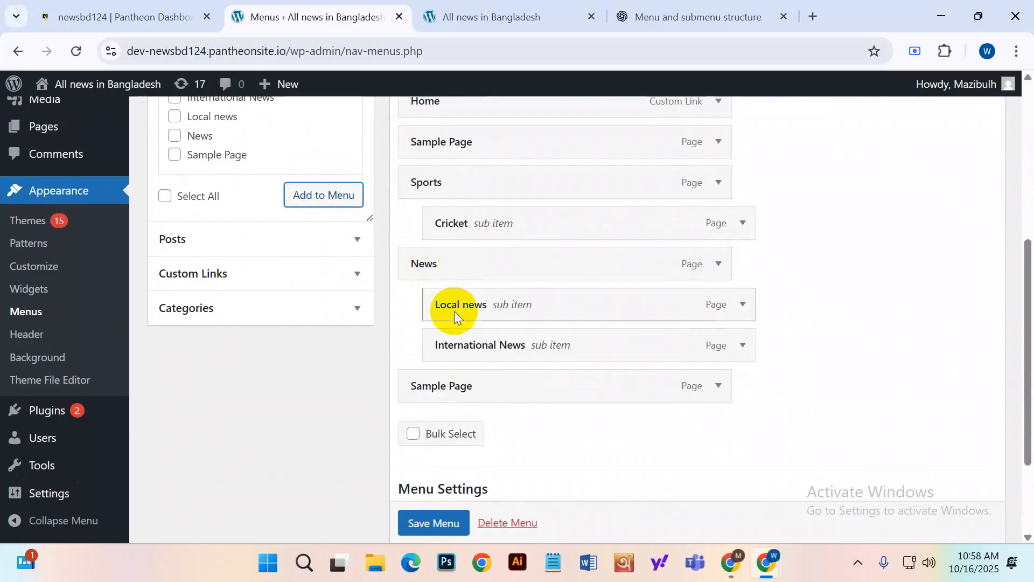
scroll(460, 383, up, 1)
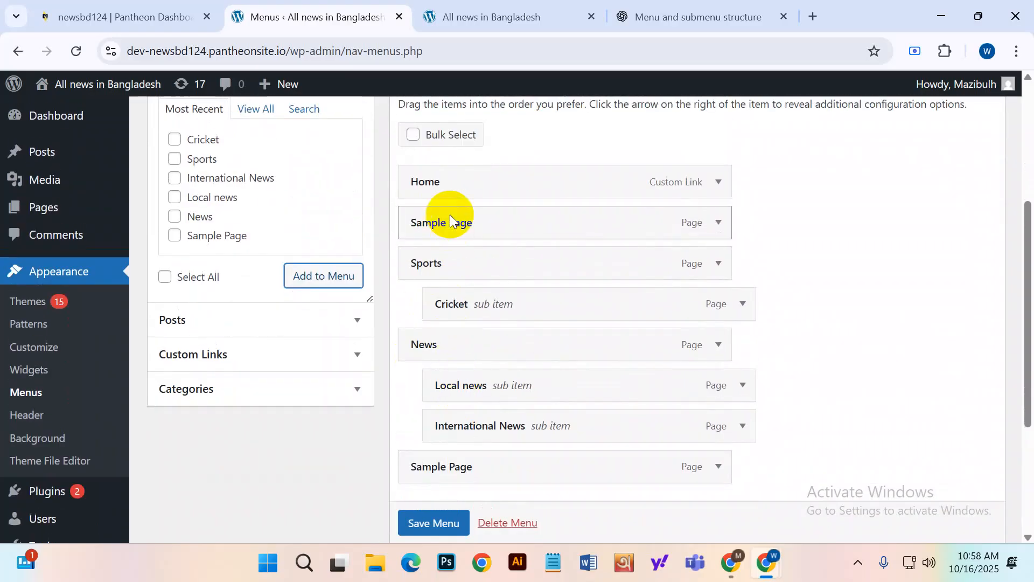
Relabel the Sample Page menu item as 'Bd Result' and save Menu 1.
click(718, 226)
drag(487, 279, 396, 279)
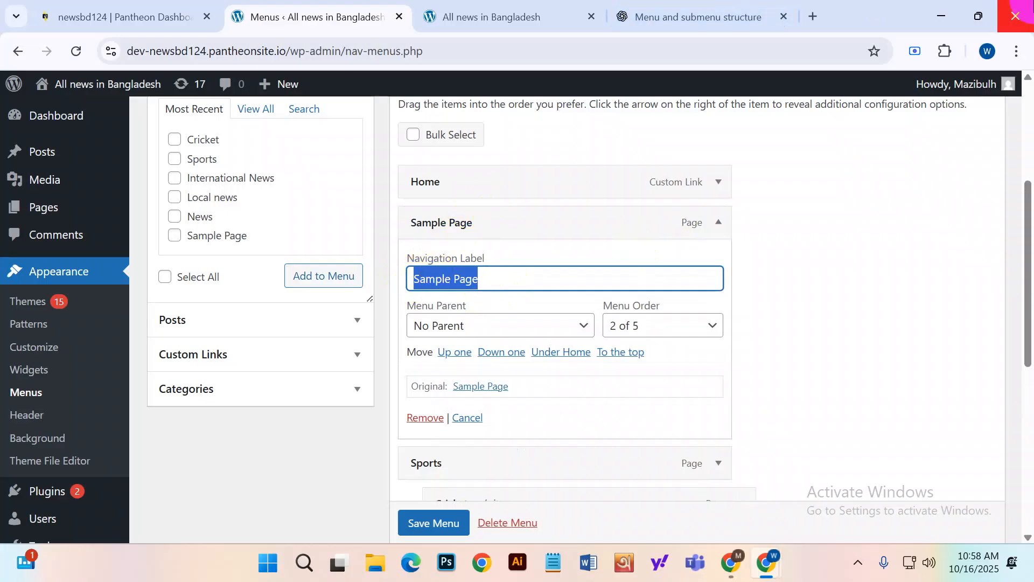
text(Bd Result)
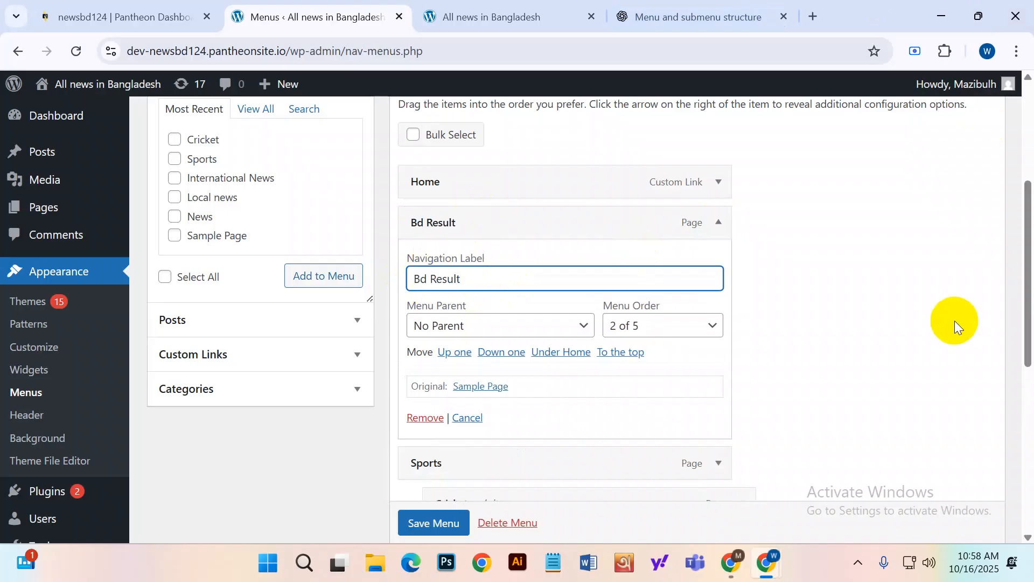
scroll(592, 377, down, 1)
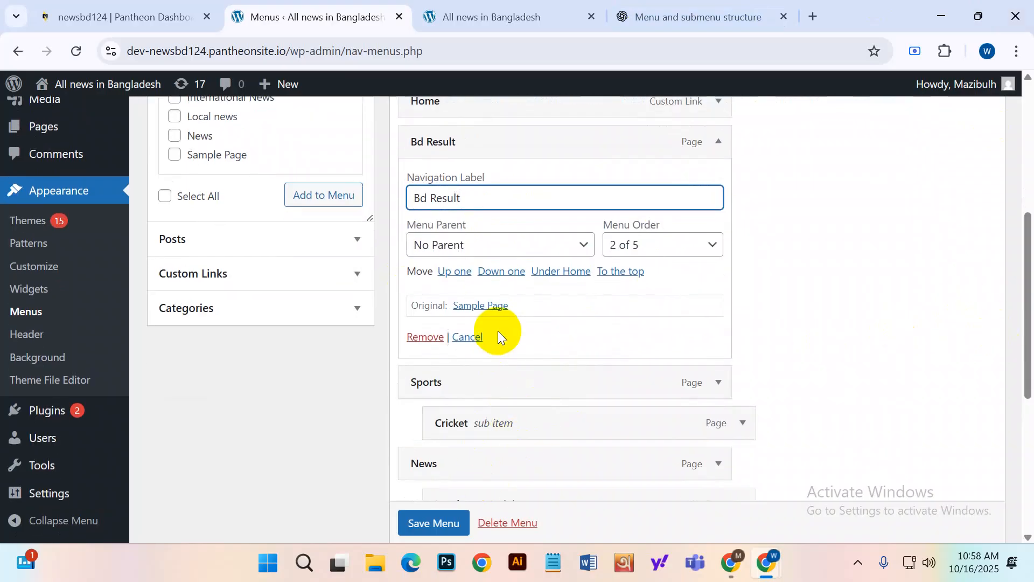
click(434, 524)
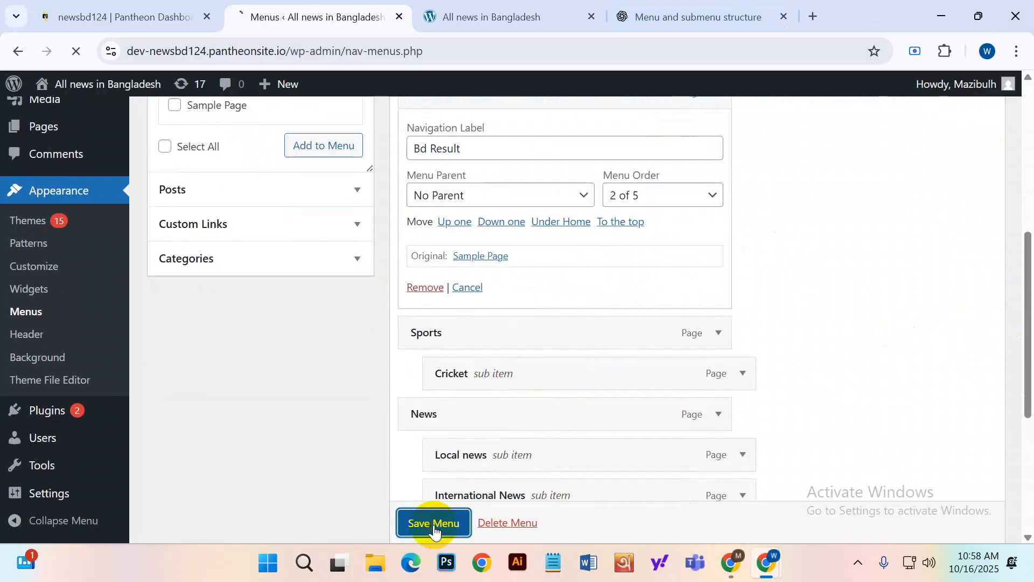
scroll(508, 344, down, 3)
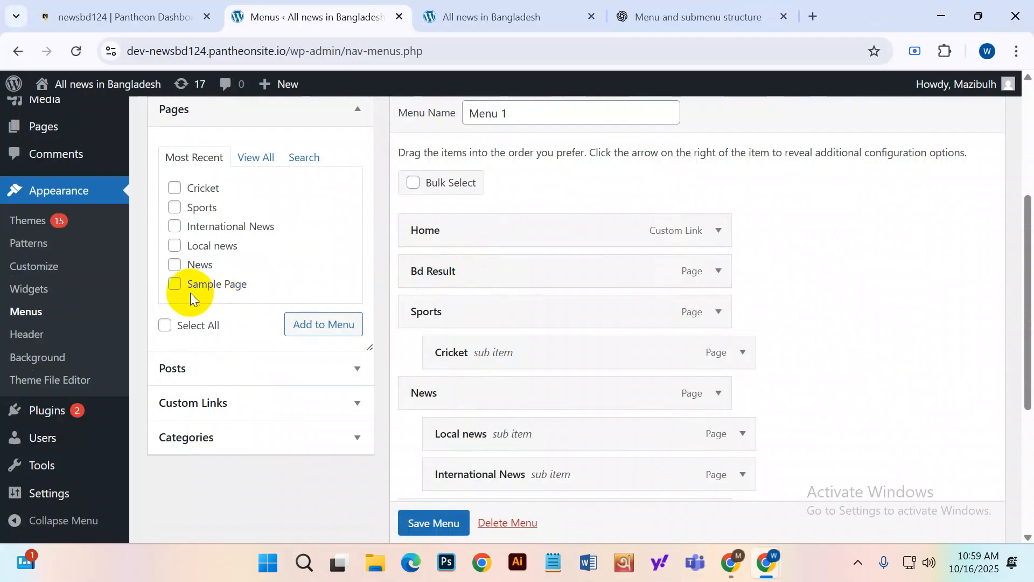
Add another Sample Page to Menu 1 and nest it under Bd Result.
click(172, 285)
click(315, 334)
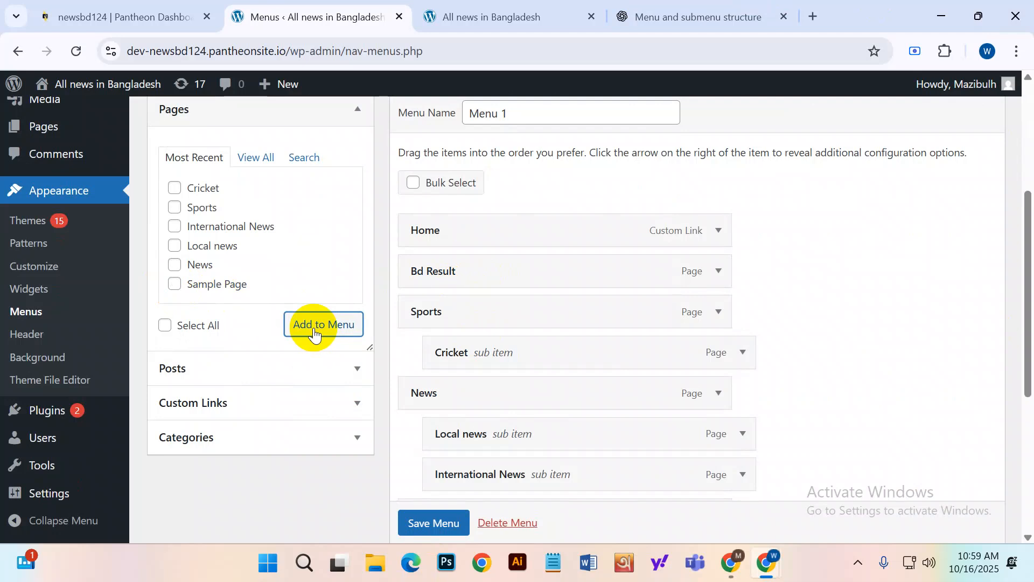
scroll(635, 390, down, 4)
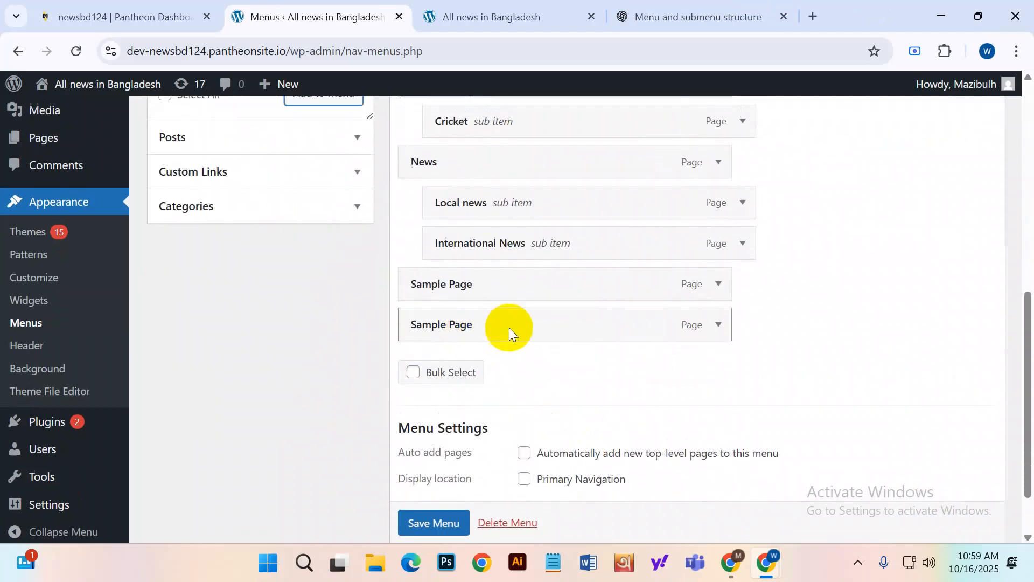
scroll(509, 327, up, 3)
drag(491, 438, 507, 228)
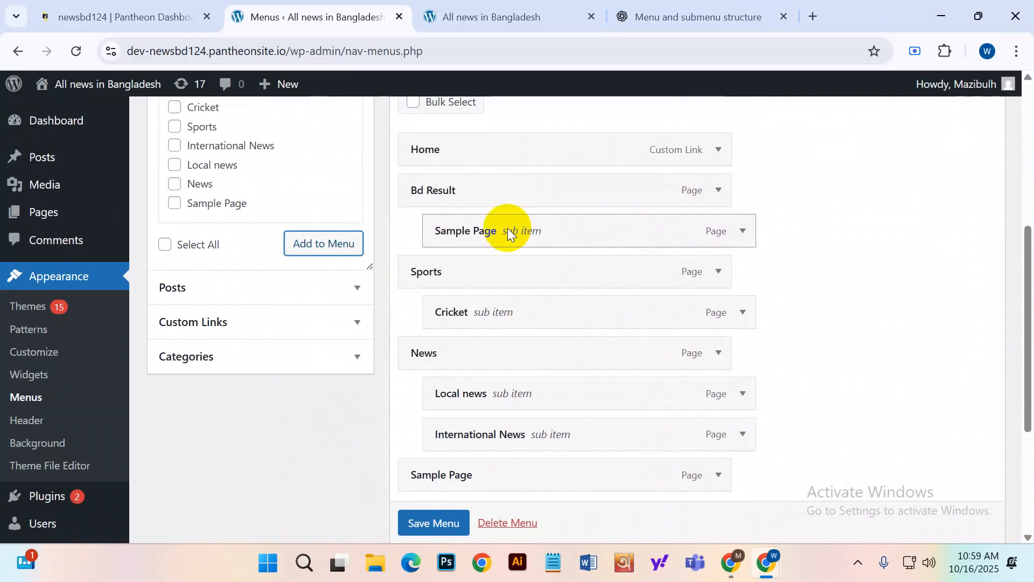
Set the new sub item's navigation label to 'PSC Result' and save the menu.
click(740, 239)
drag(524, 289, 439, 285)
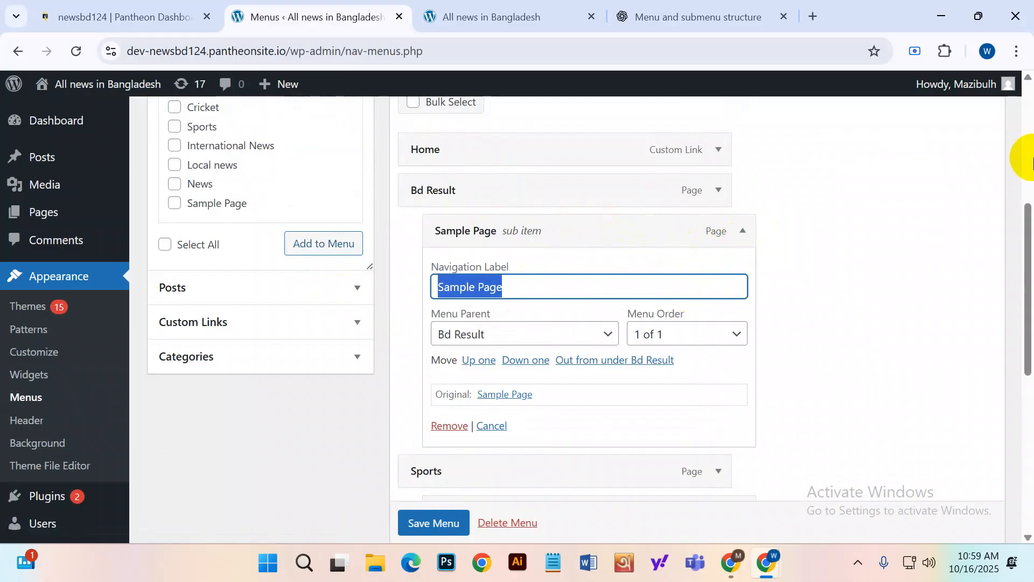
text(PSC Result)
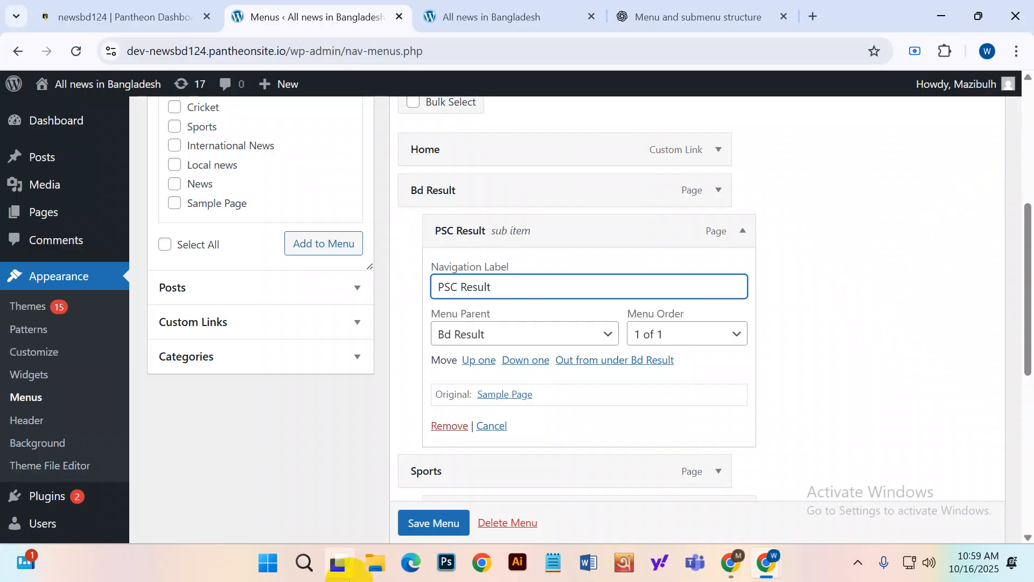
scroll(444, 530, down, 1)
click(434, 523)
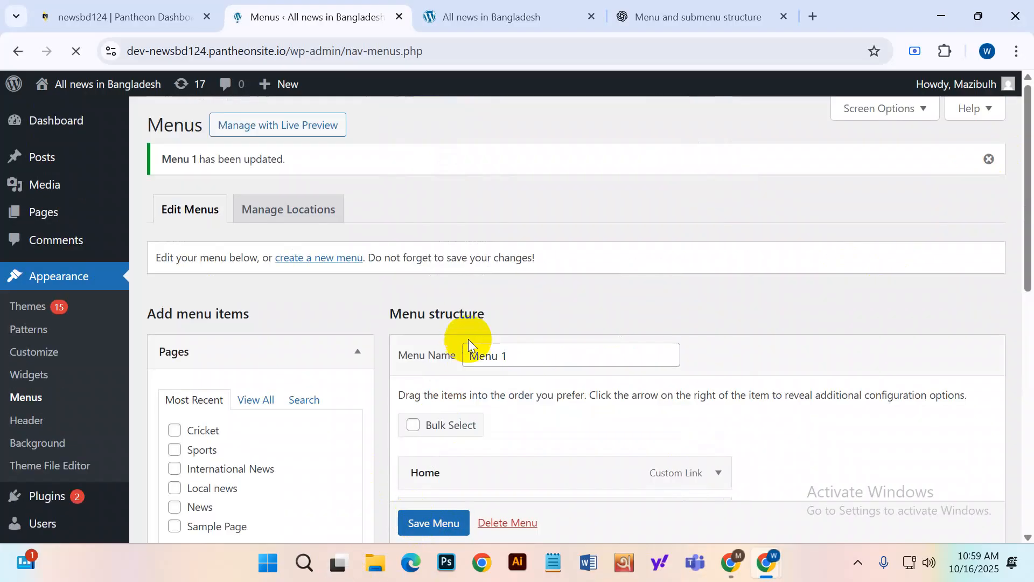
Reload the live site to check the current menu, then return to the editor.
click(496, 17)
mouse_move(88, 86)
click(76, 49)
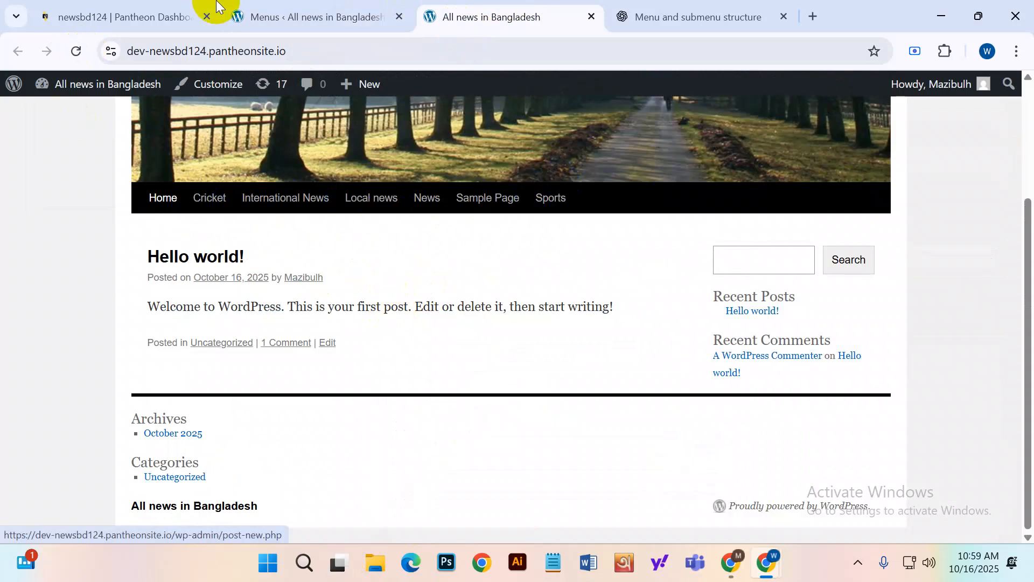
click(304, 8)
Enable automatically adding new top-level pages to Menu 1 and save.
scroll(659, 261, down, 10)
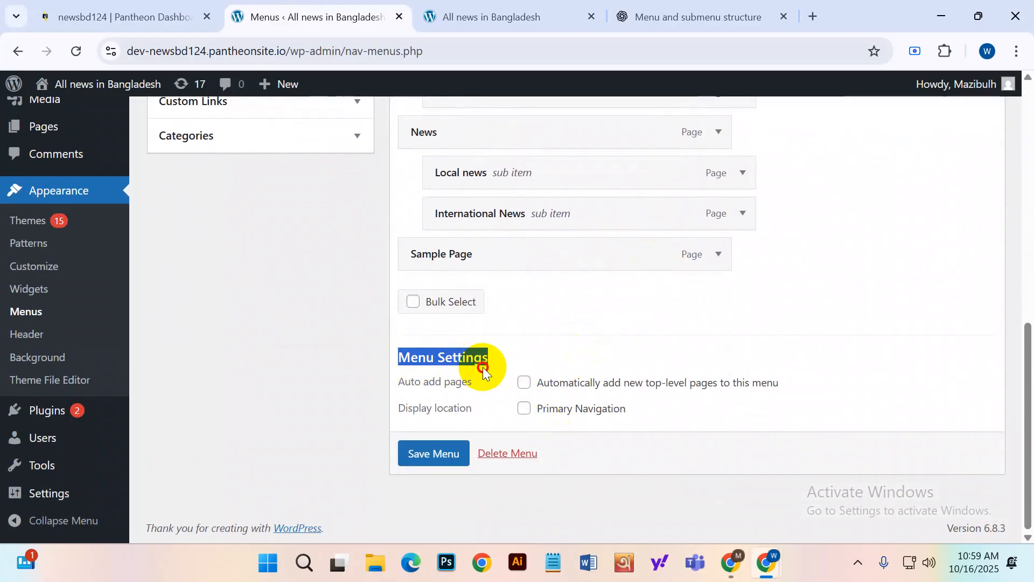
click(524, 382)
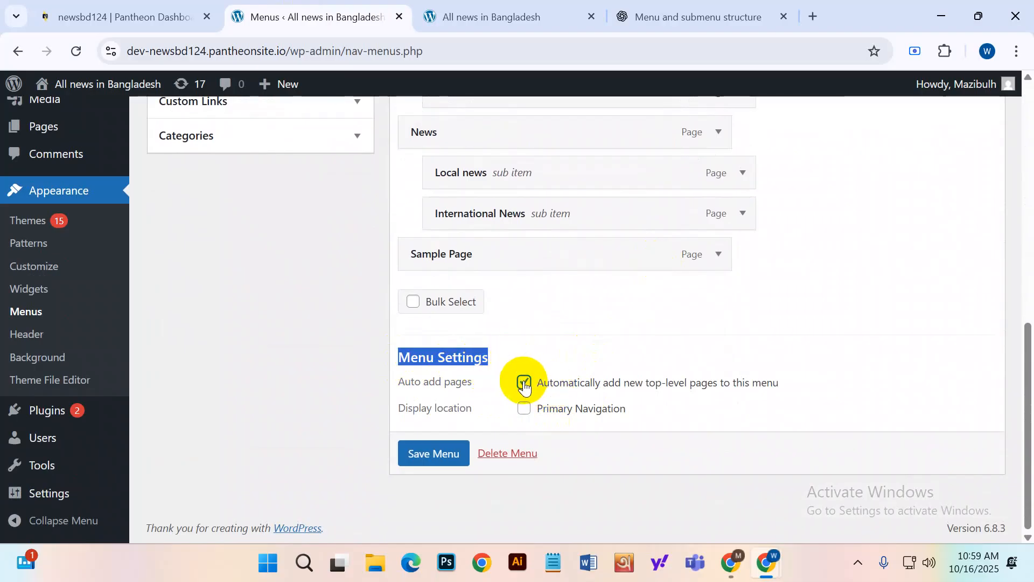
click(437, 453)
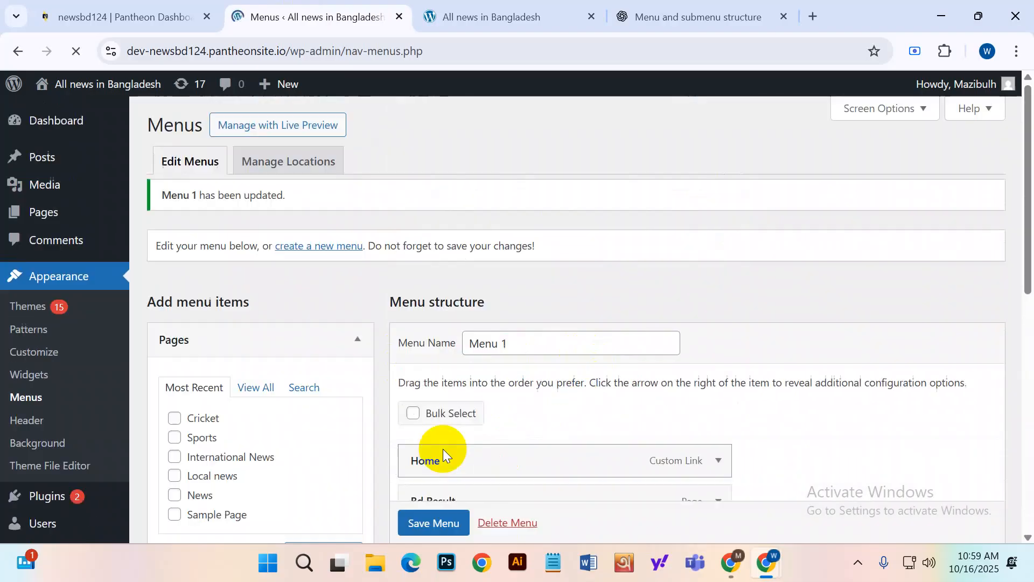
After rechecking the live site, assign Menu 1 to Primary Navigation and save.
click(490, 17)
click(82, 50)
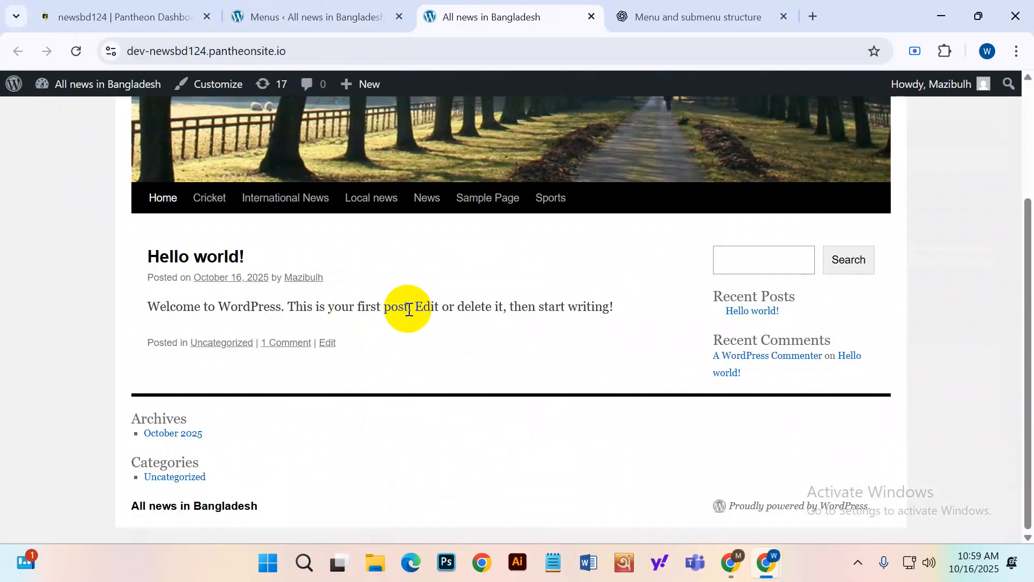
click(318, 15)
scroll(565, 506, down, 5)
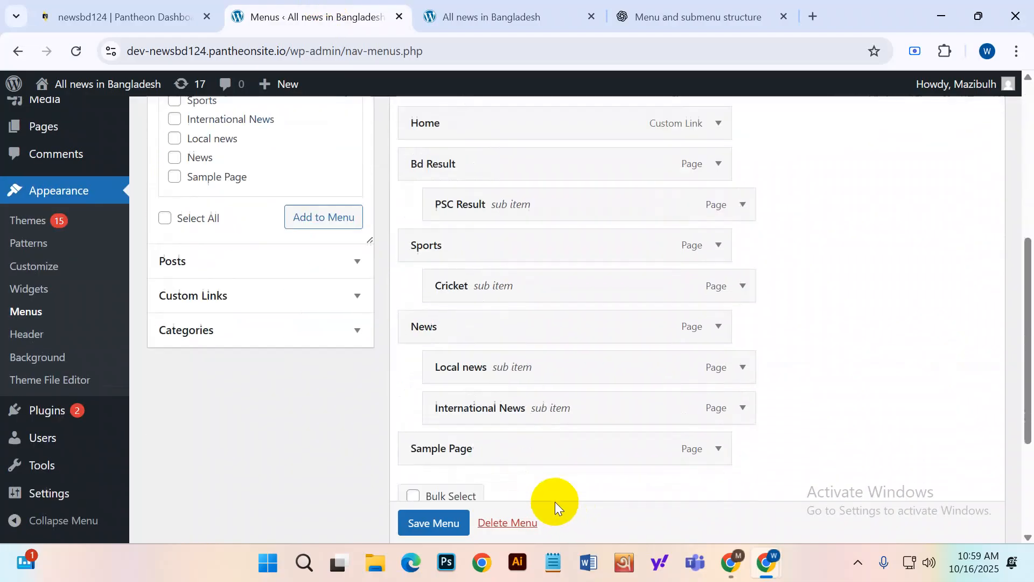
scroll(555, 504, down, 3)
click(523, 407)
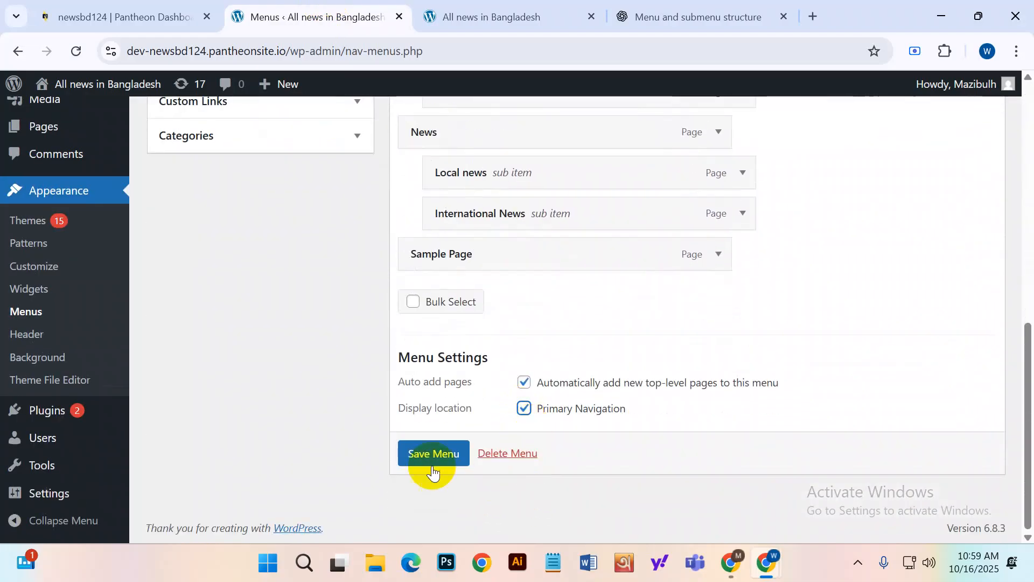
click(433, 472)
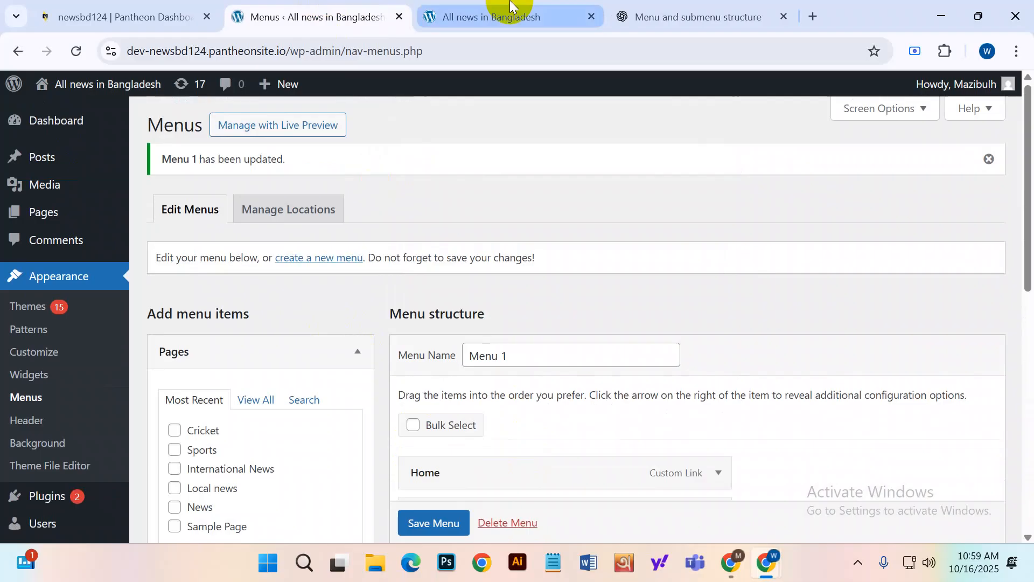
click(509, 4)
Reload the site, check the Bd Result, Sports and News dropdowns, then return to Menus.
click(86, 47)
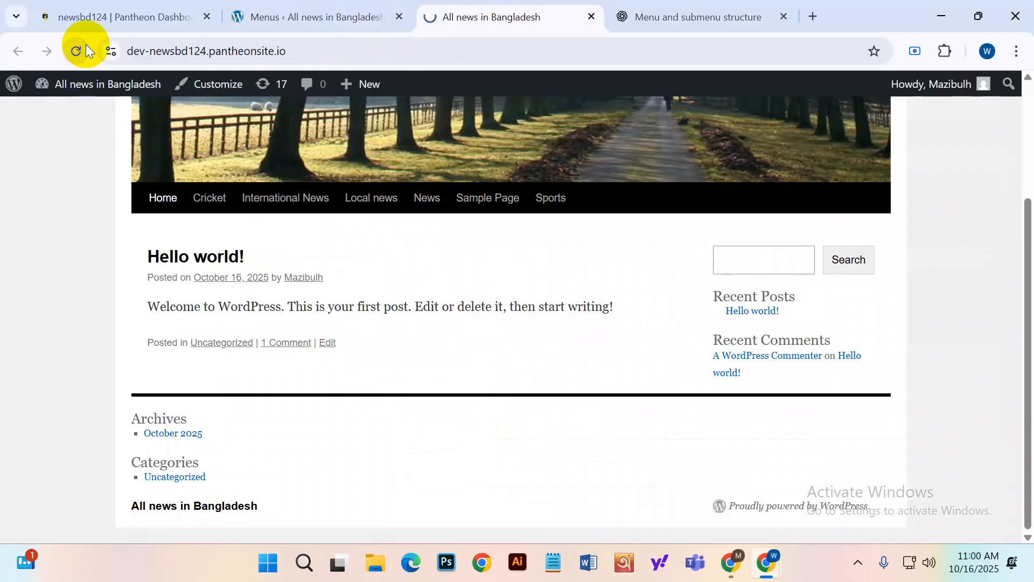
click(216, 212)
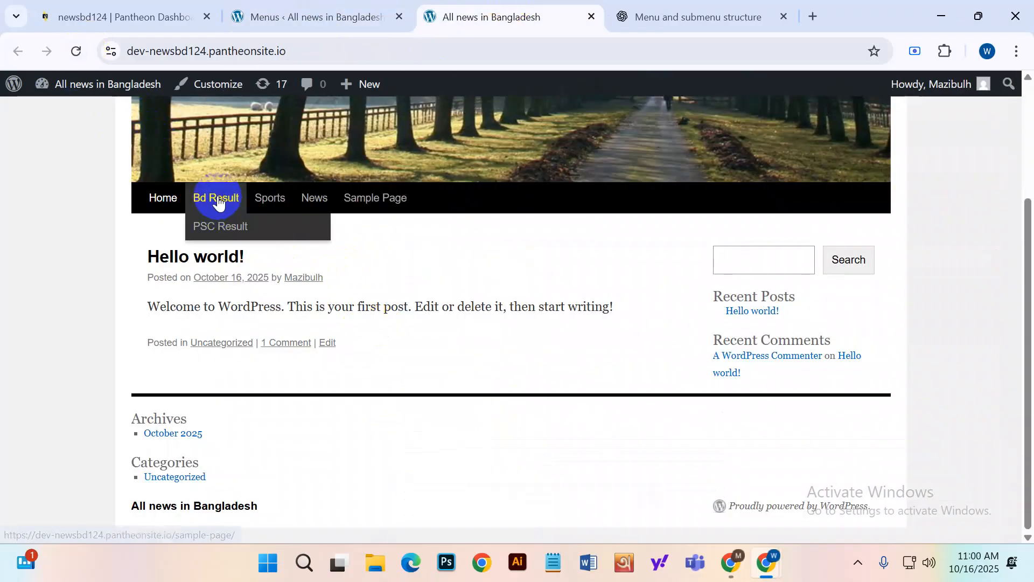
mouse_move(251, 203)
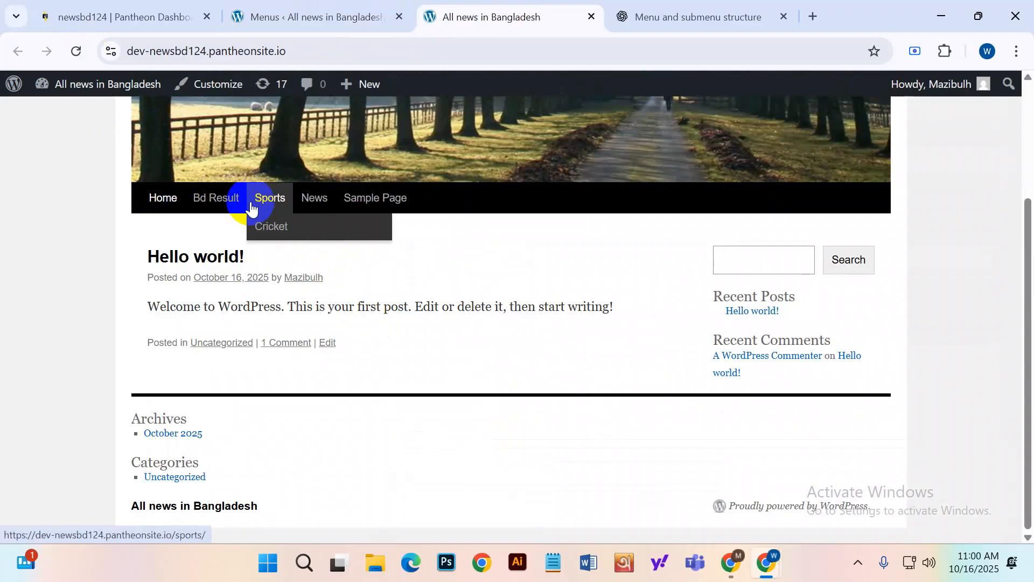
click(217, 235)
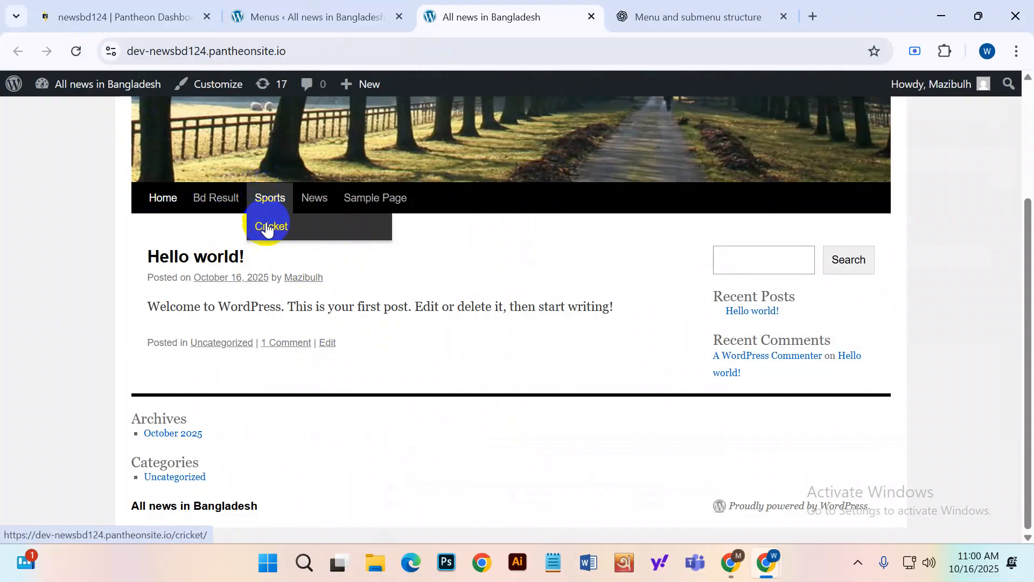
mouse_move(311, 207)
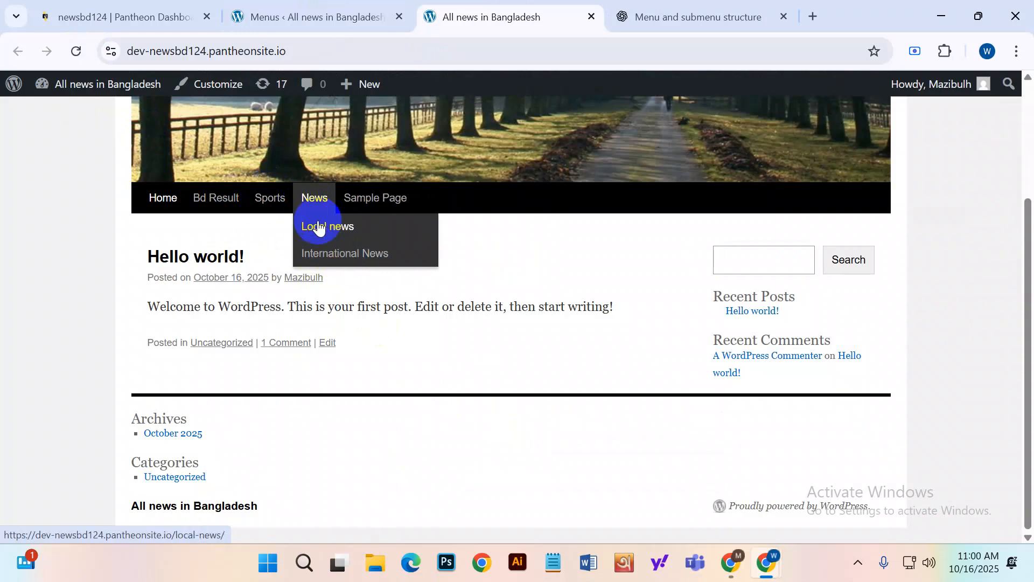
click(134, 8)
click(296, 4)
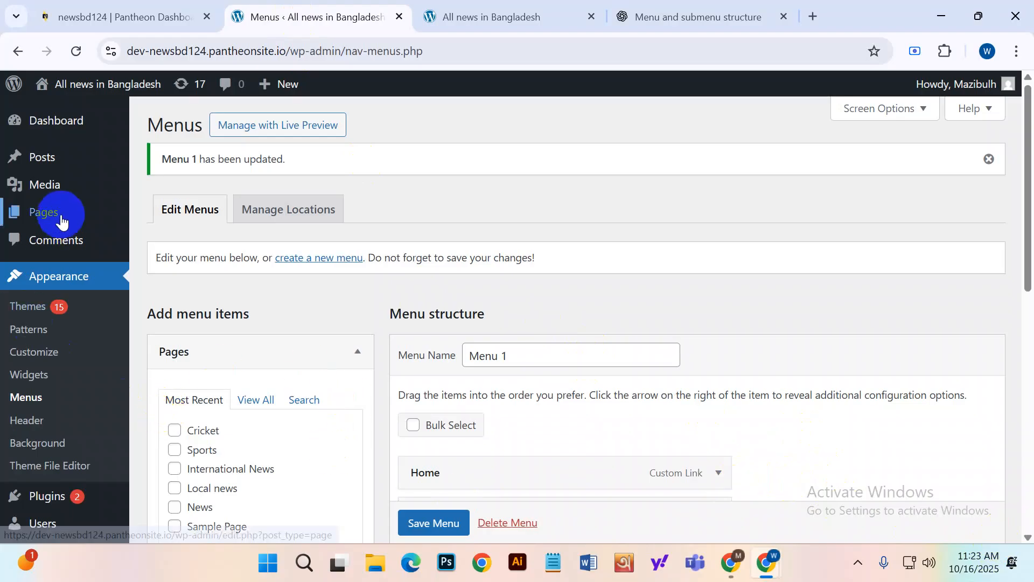
Go from Posts to Pages > All Pages and open the Cricket page for editing.
click(75, 170)
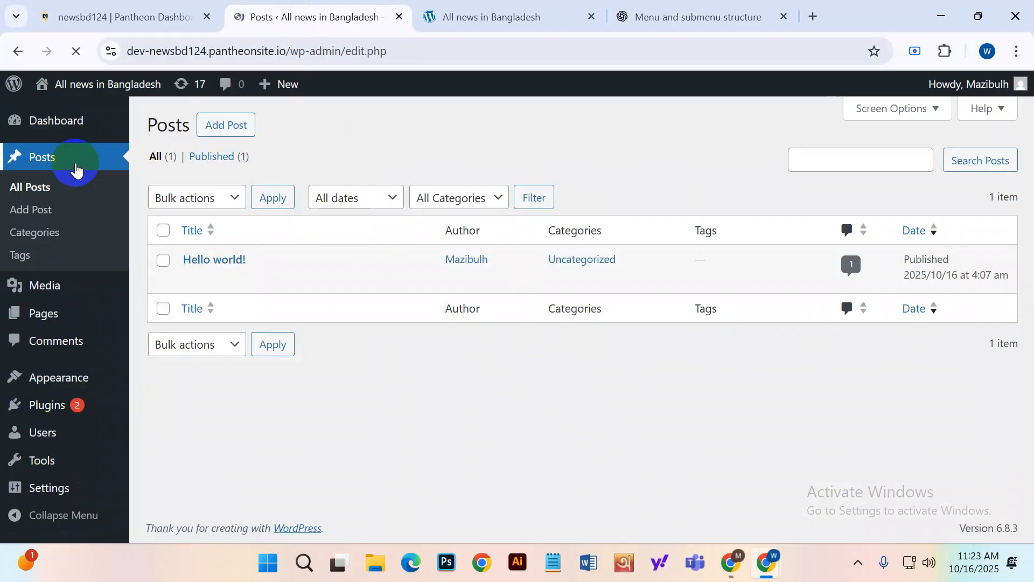
click(55, 237)
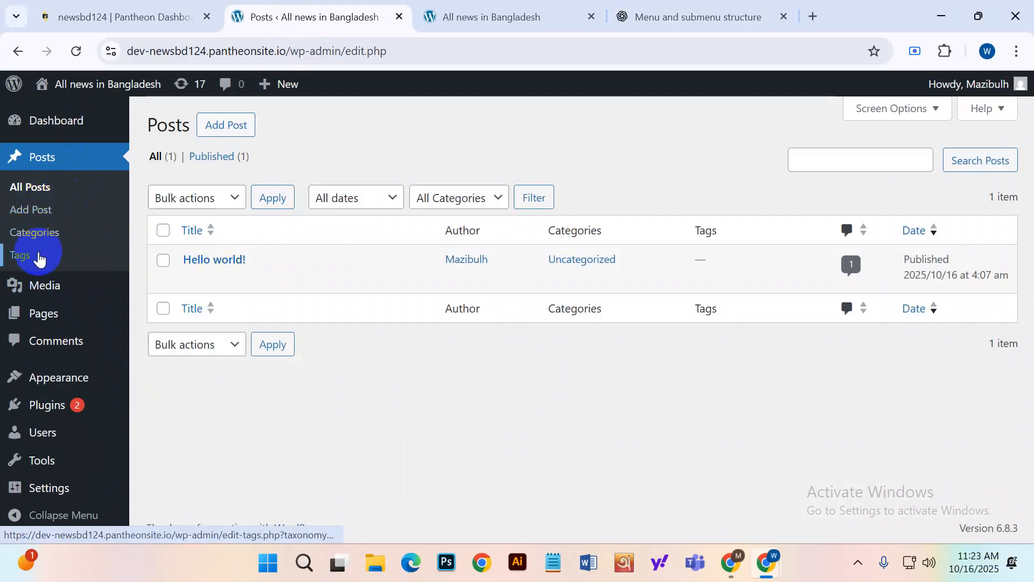
mouse_move(67, 321)
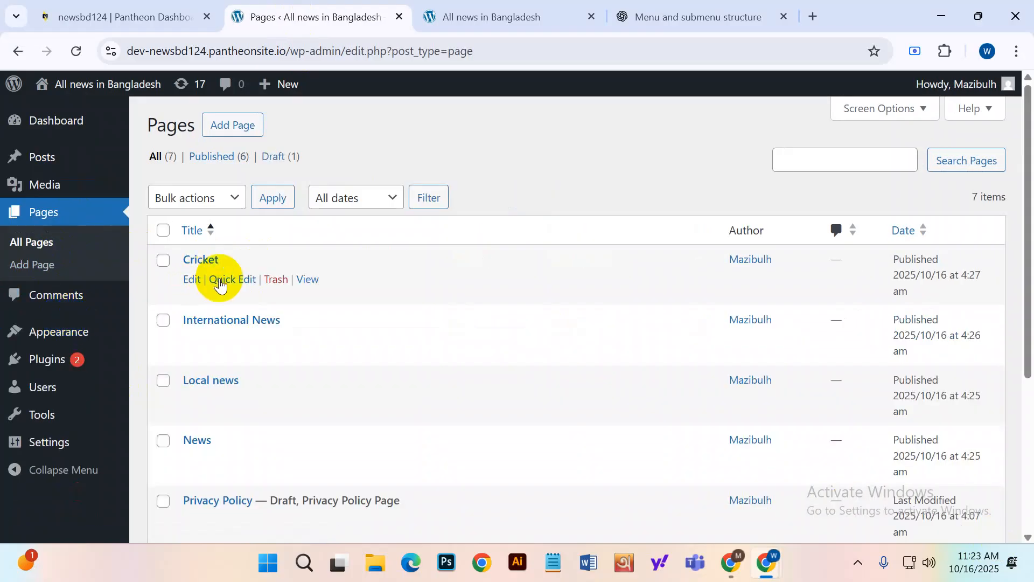
scroll(304, 268, down, 3)
scroll(280, 264, down, 2)
scroll(226, 356, up, 5)
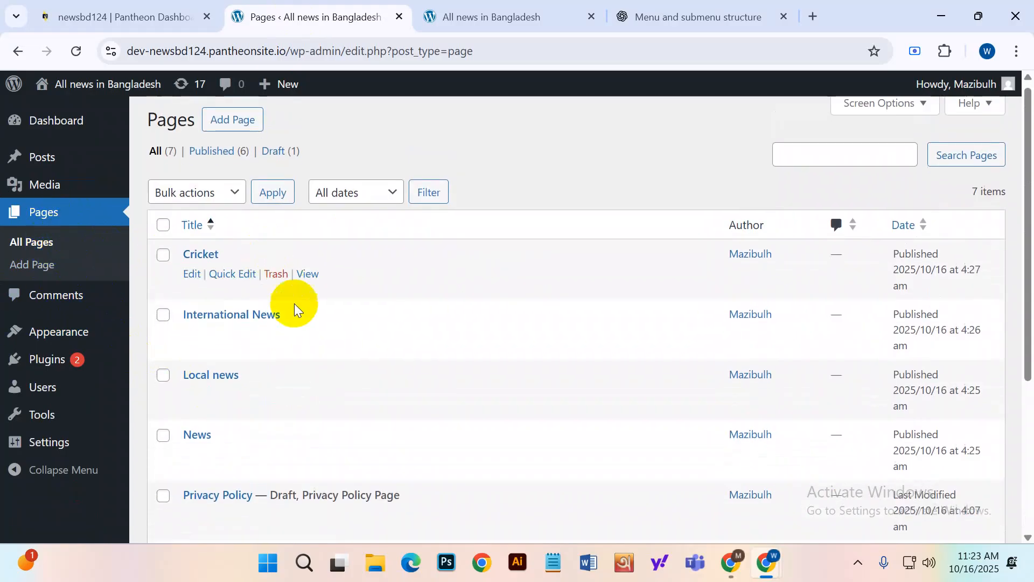
scroll(299, 315, down, 4)
scroll(242, 364, up, 3)
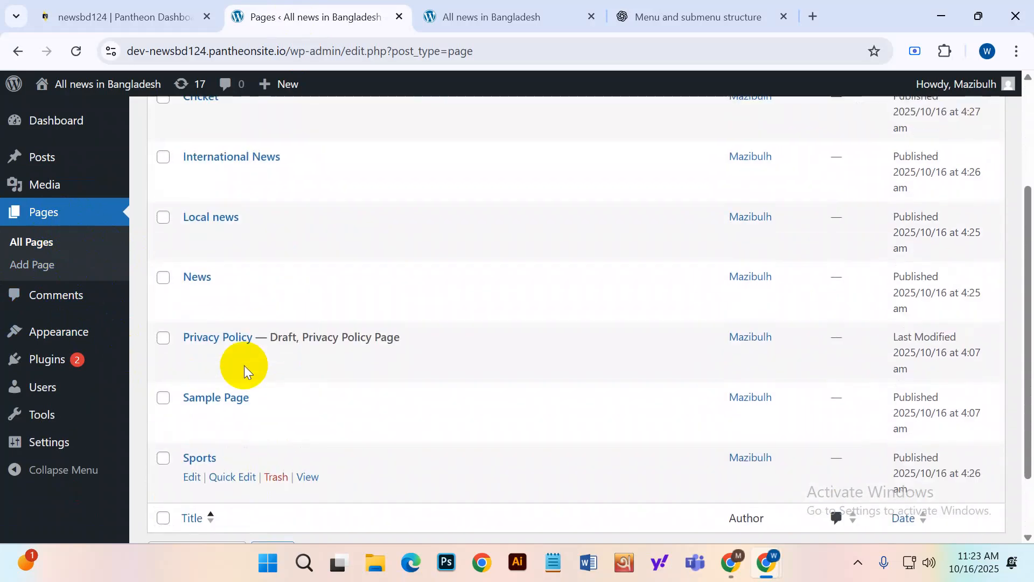
scroll(219, 185, up, 2)
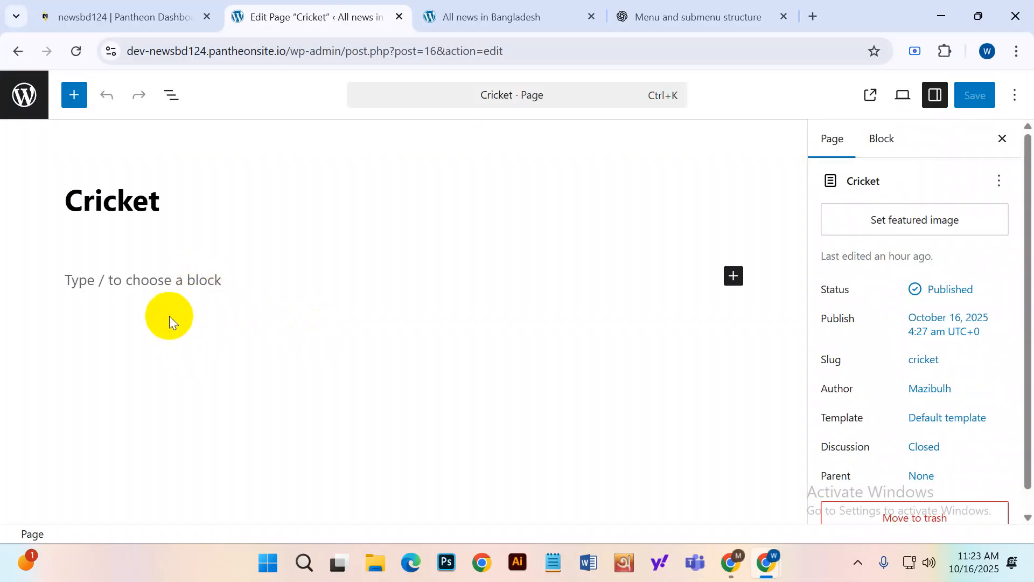
Insert an empty Paragraph block in the Cricket page body and open a new browser tab.
click(172, 282)
click(127, 191)
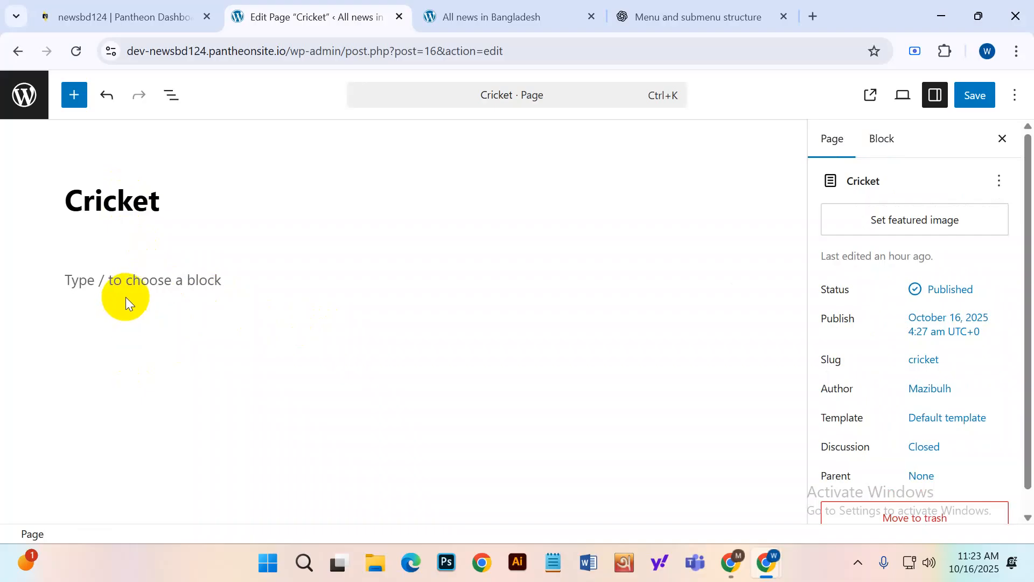
click(127, 278)
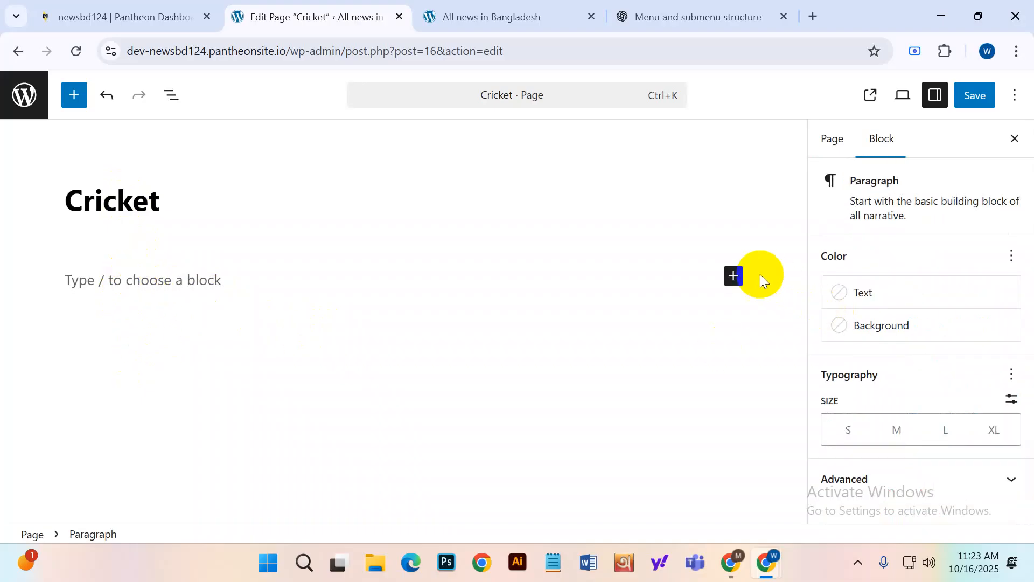
click(733, 276)
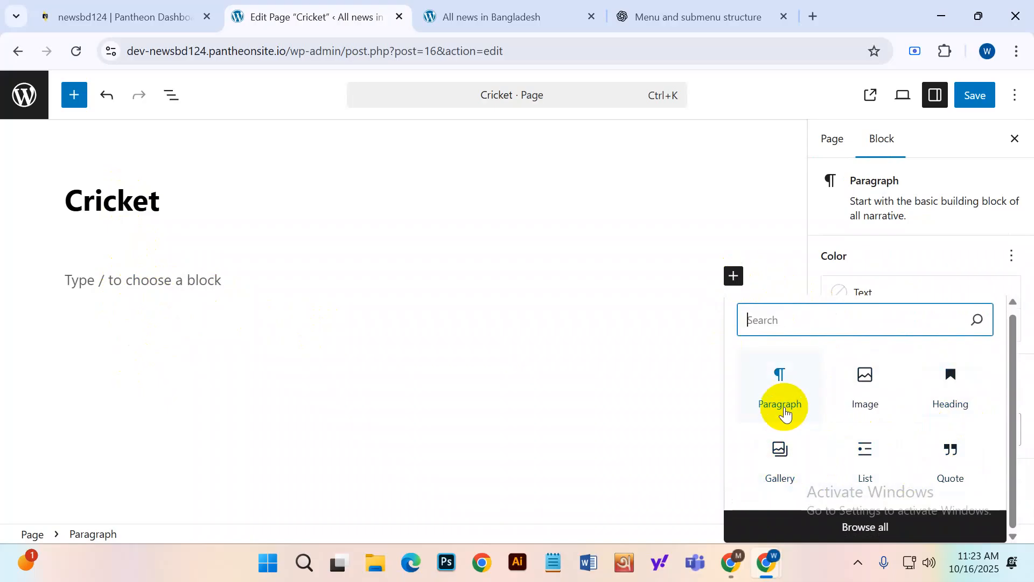
click(781, 408)
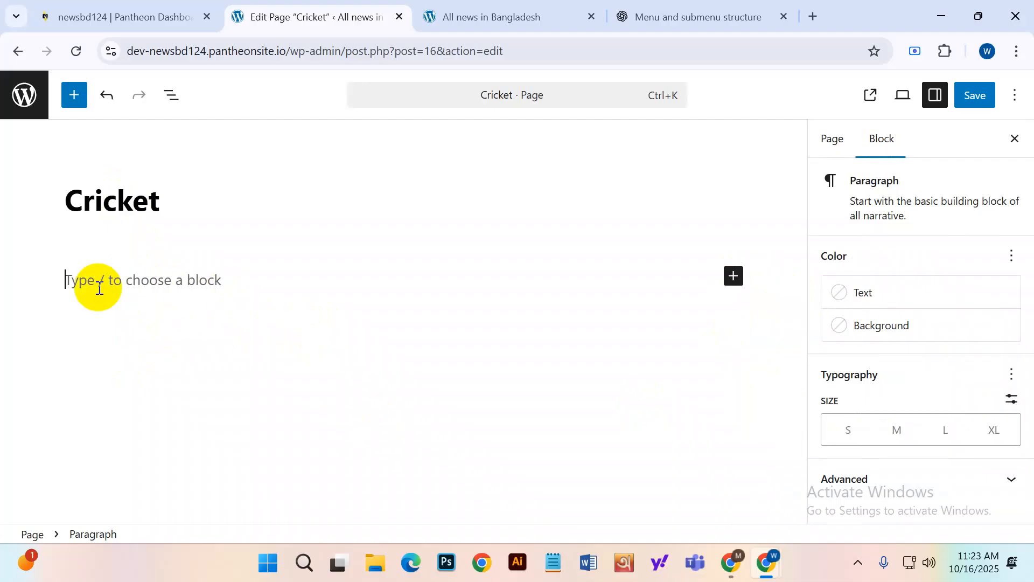
click(811, 17)
Ask ChatGPT for 500 SEO-friendly cricket articles, each with title, description and keyword.
click(620, 54)
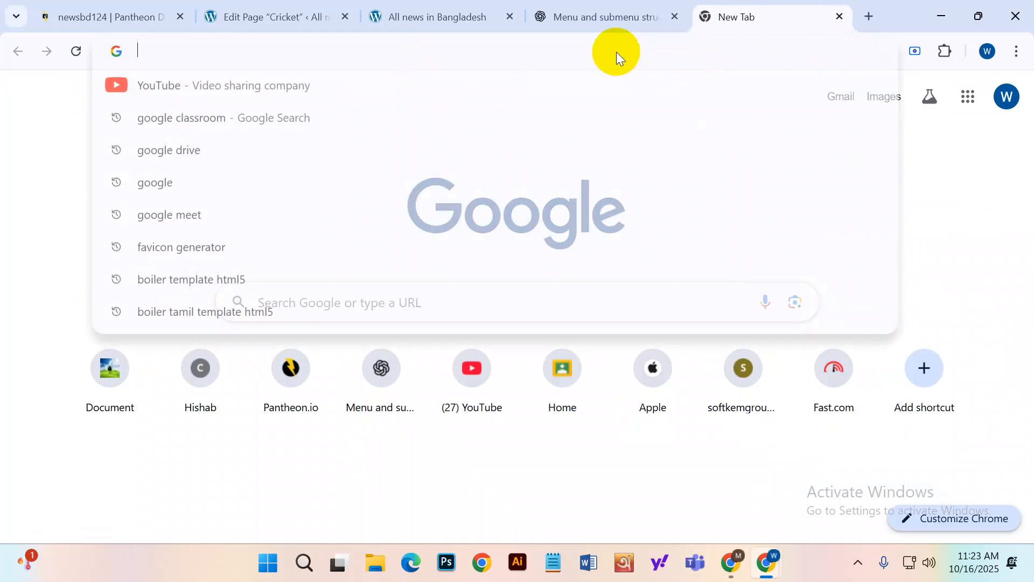
click(377, 397)
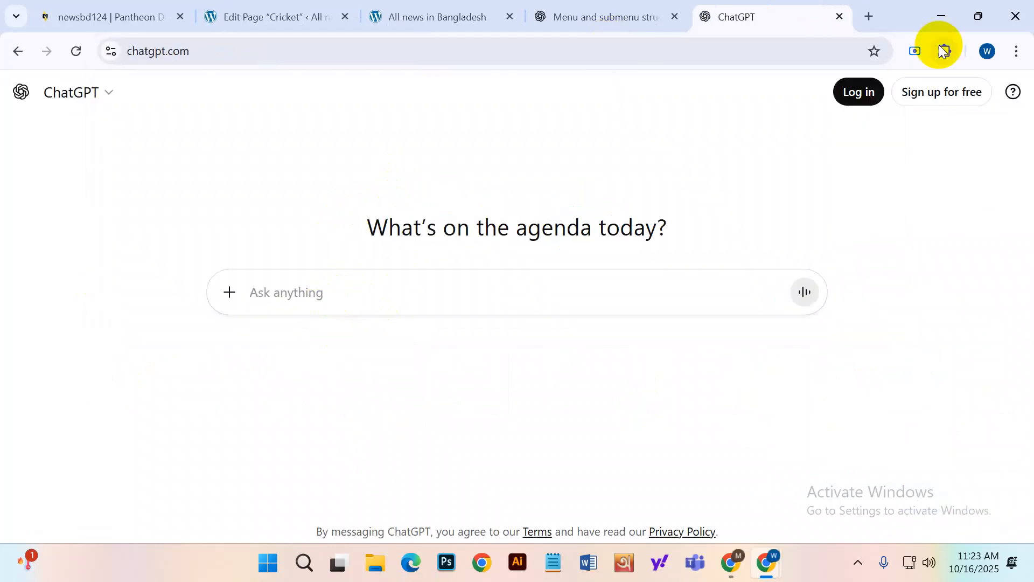
text(write me 500)
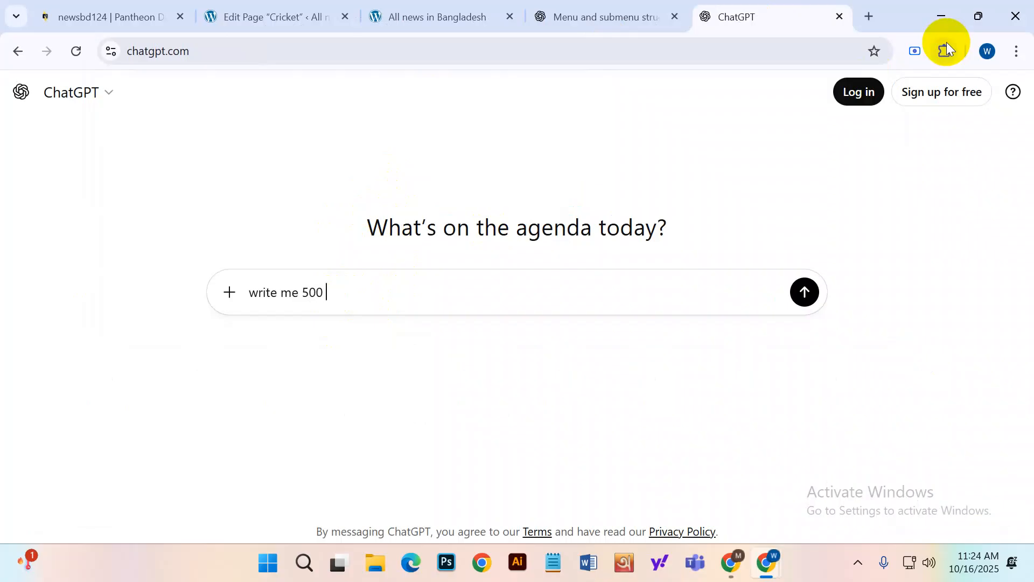
text( Articles about Cricket)
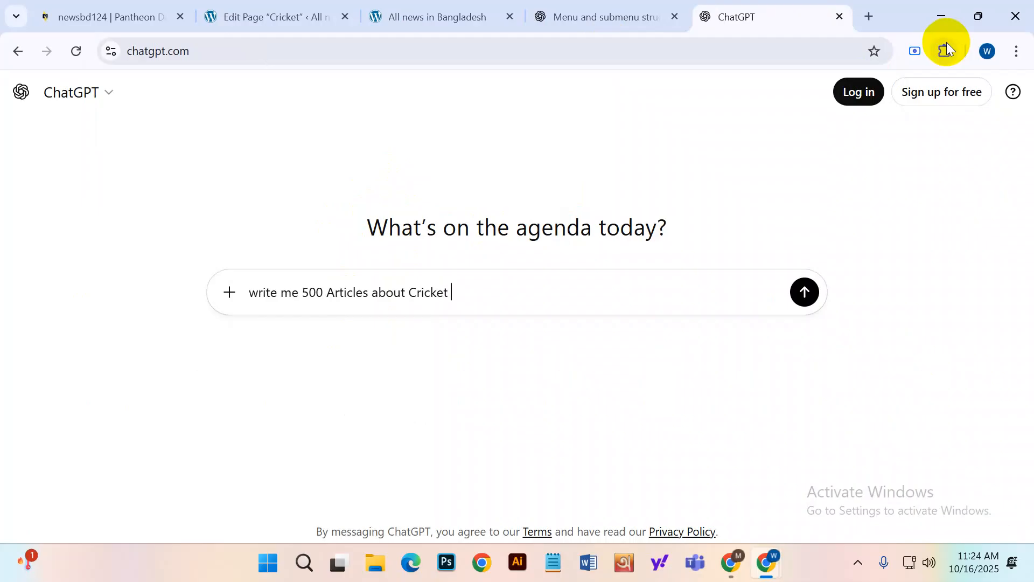
text(with seo friendly, tile)
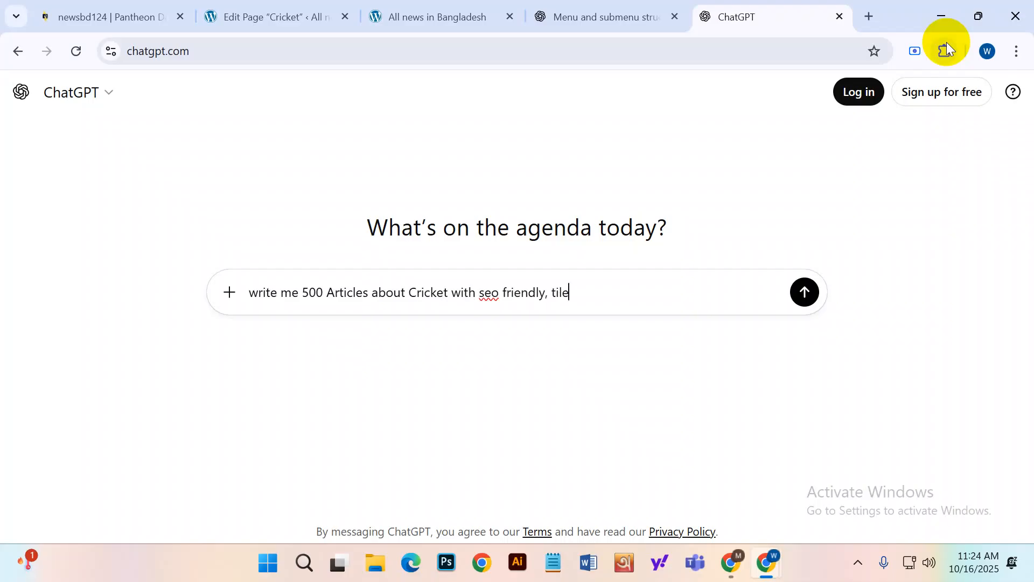
key(BackSpace)
key(BackSpace)
text(tle, description)
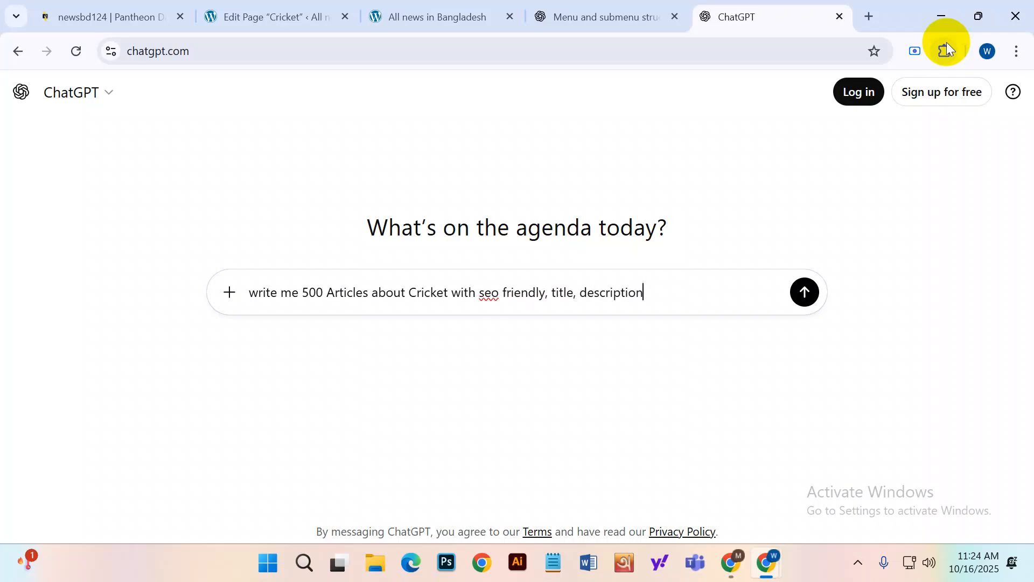
text(, keyword .)
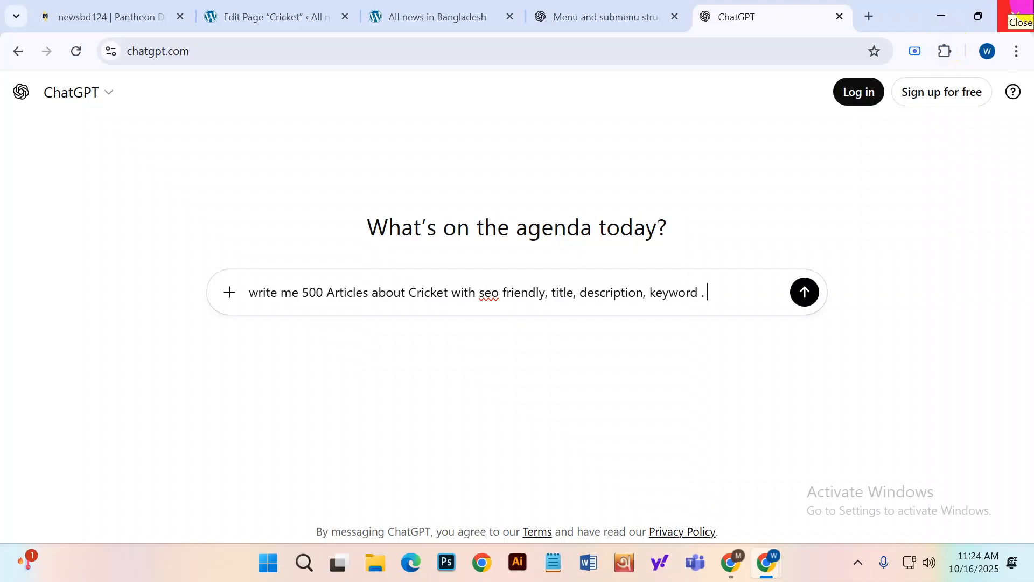
click(803, 293)
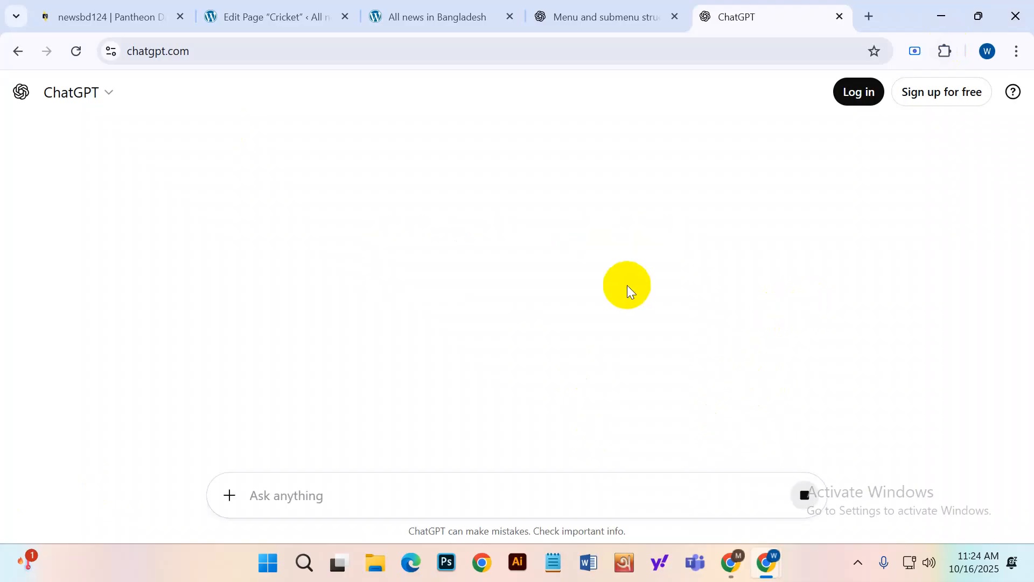
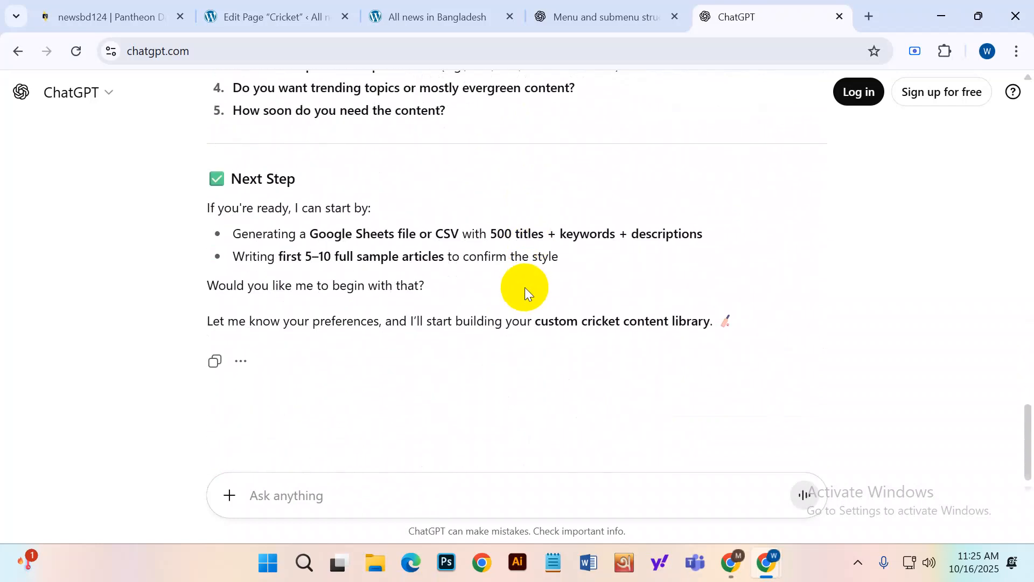
Select ChatGPT's reply from the 'Cluster' table header down to 'confirm the style'.
scroll(524, 291, up, 15)
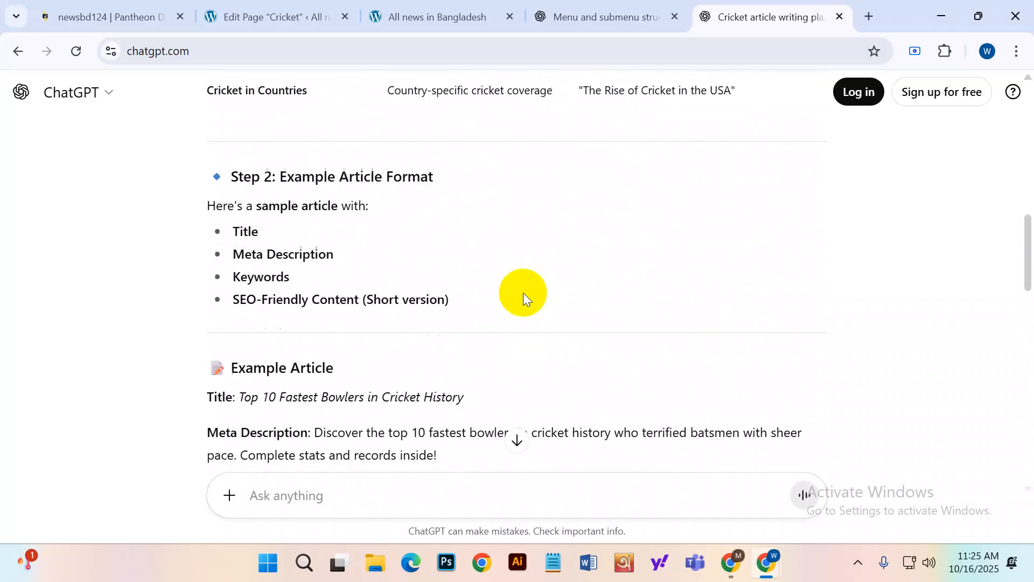
scroll(523, 294, up, 8)
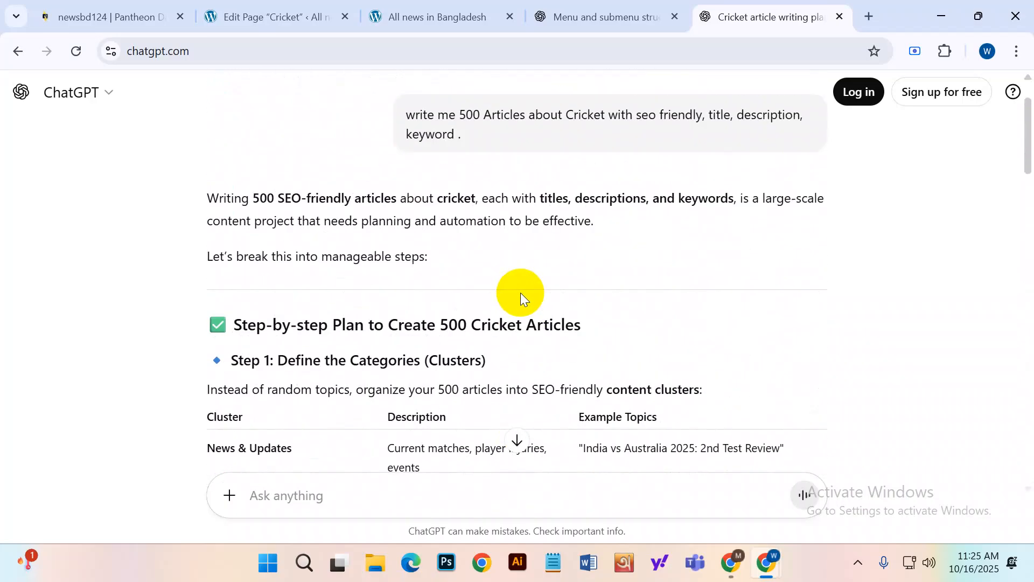
scroll(521, 292, down, 4)
scroll(484, 269, down, 1)
scroll(420, 237, up, 2)
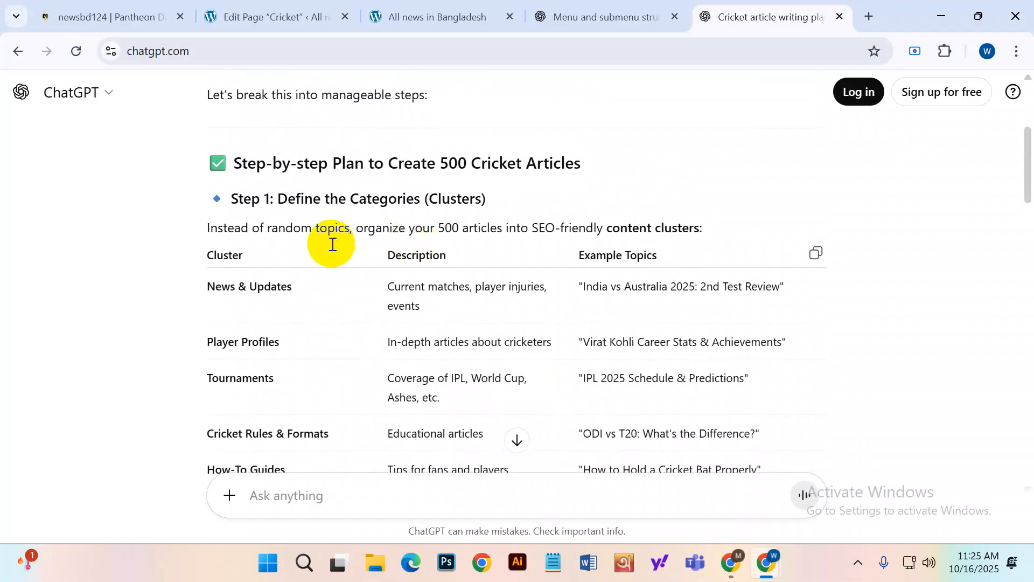
scroll(350, 215, down, 2)
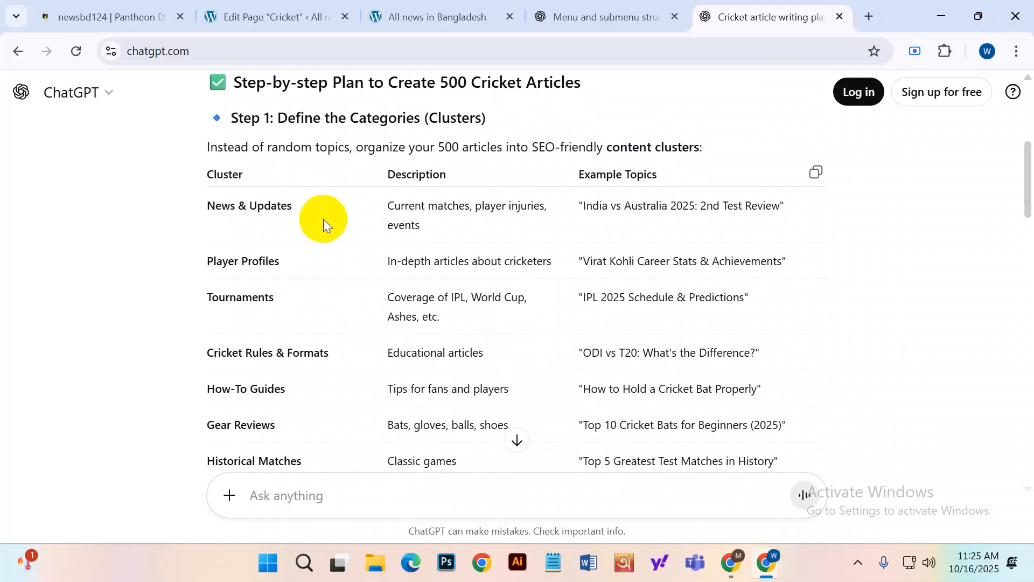
scroll(323, 219, down, 3)
scroll(322, 218, up, 2)
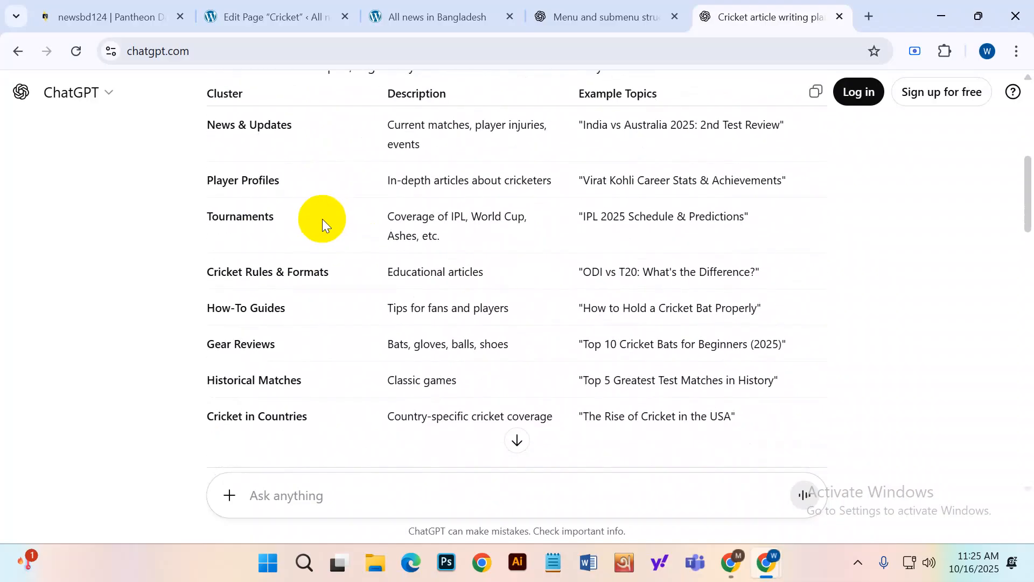
scroll(321, 219, up, 2)
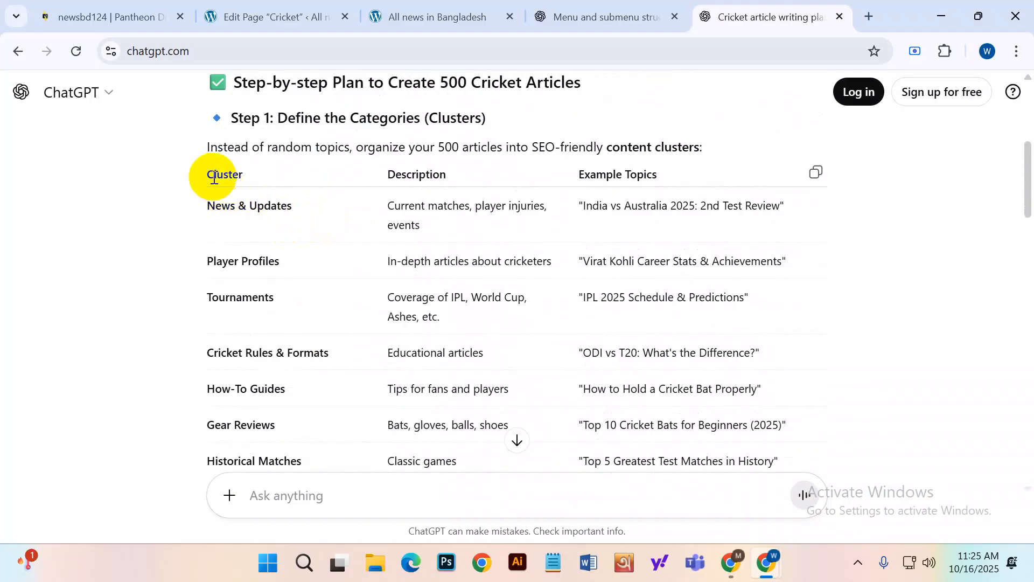
drag(207, 174, 708, 259)
scroll(770, 280, down, 4)
scroll(744, 279, down, 12)
scroll(742, 277, down, 10)
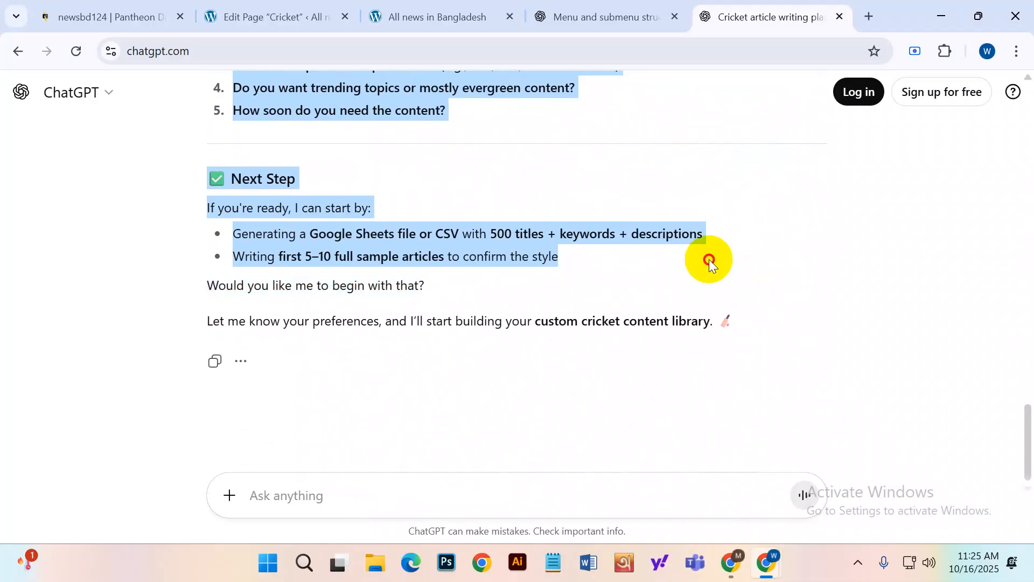
drag(709, 259, 709, 258)
scroll(708, 257, up, 1)
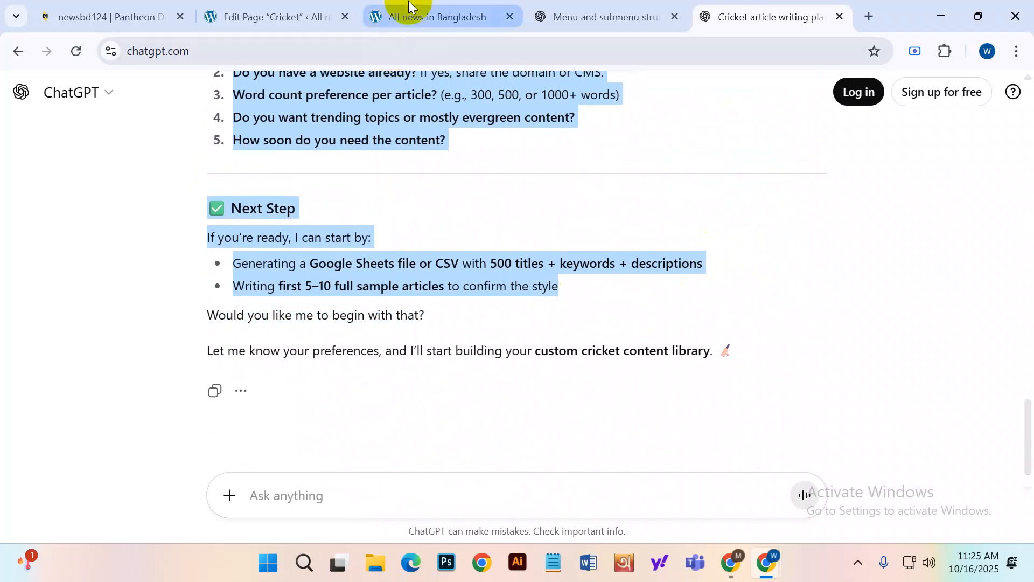
click(401, 12)
Paste the copied ChatGPT plan into the empty paragraph of the Cricket page.
click(289, 13)
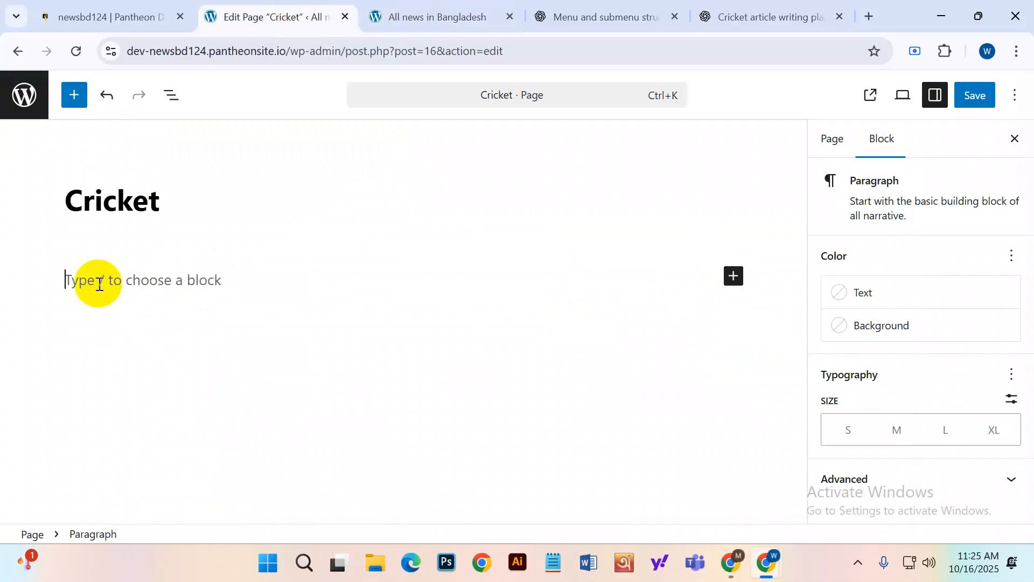
key(ctrl+v)
scroll(425, 355, up, 5)
scroll(390, 370, up, 15)
scroll(386, 373, up, 10)
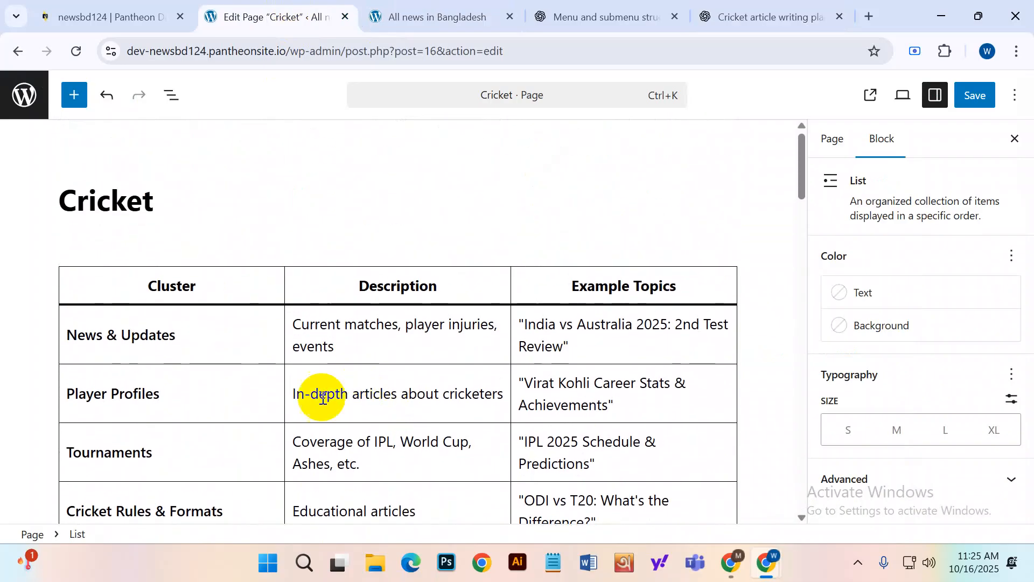
click(346, 324)
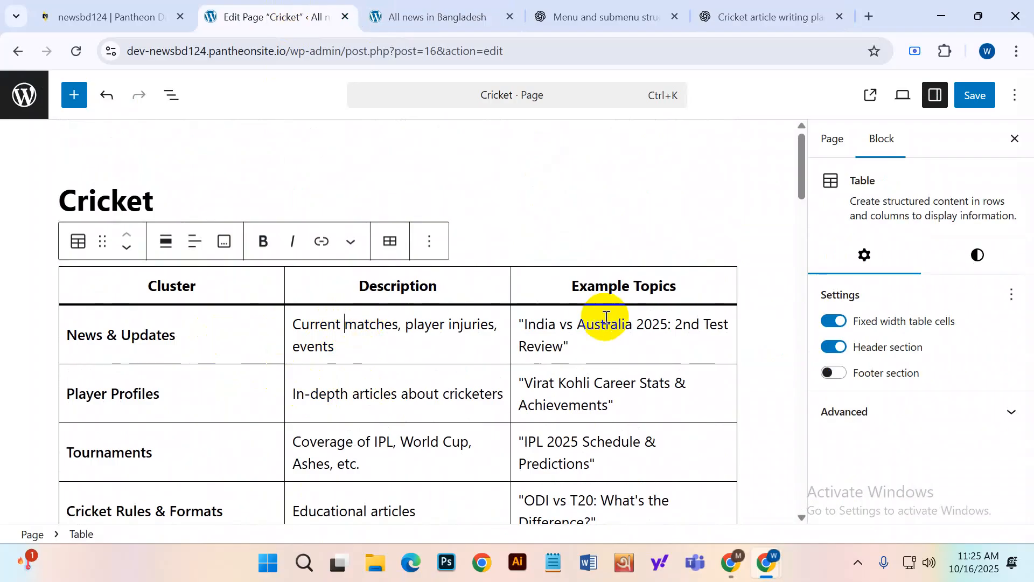
scroll(473, 330, down, 20)
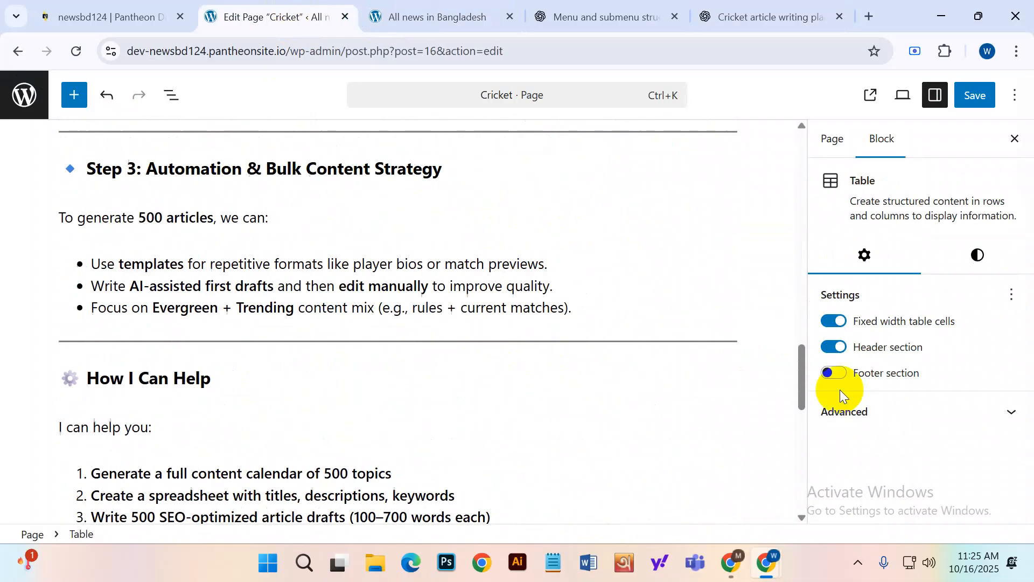
Review the Cricket page's Page settings in the sidebar, then go back to ChatGPT.
click(828, 146)
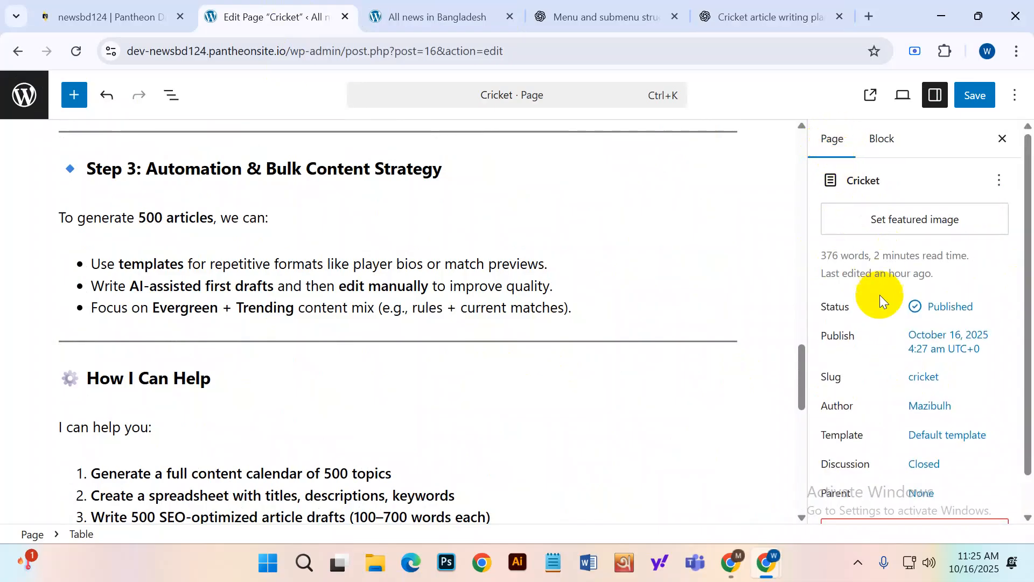
scroll(889, 345, down, 1)
scroll(898, 467, up, 1)
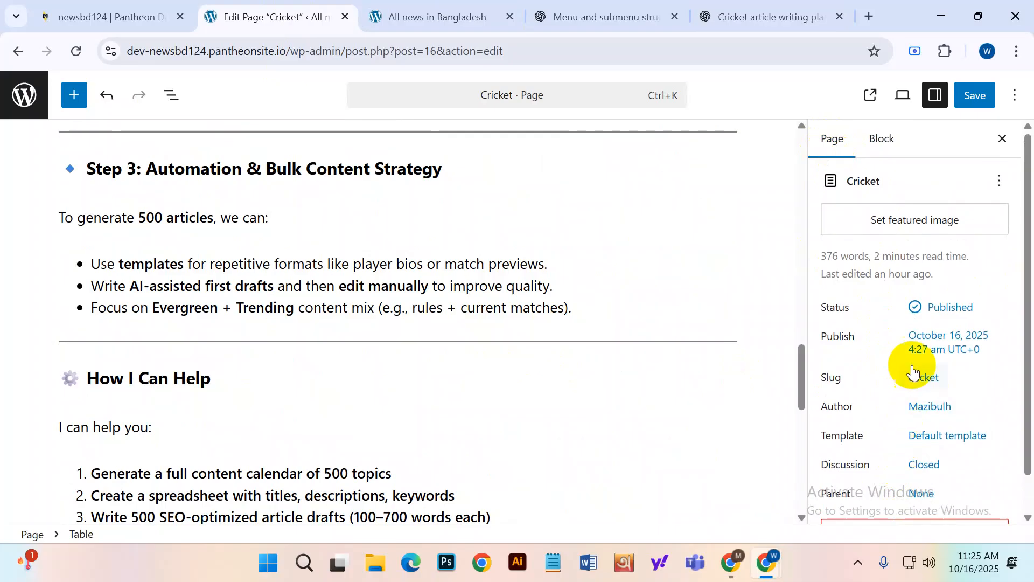
scroll(577, 296, up, 6)
scroll(576, 293, up, 4)
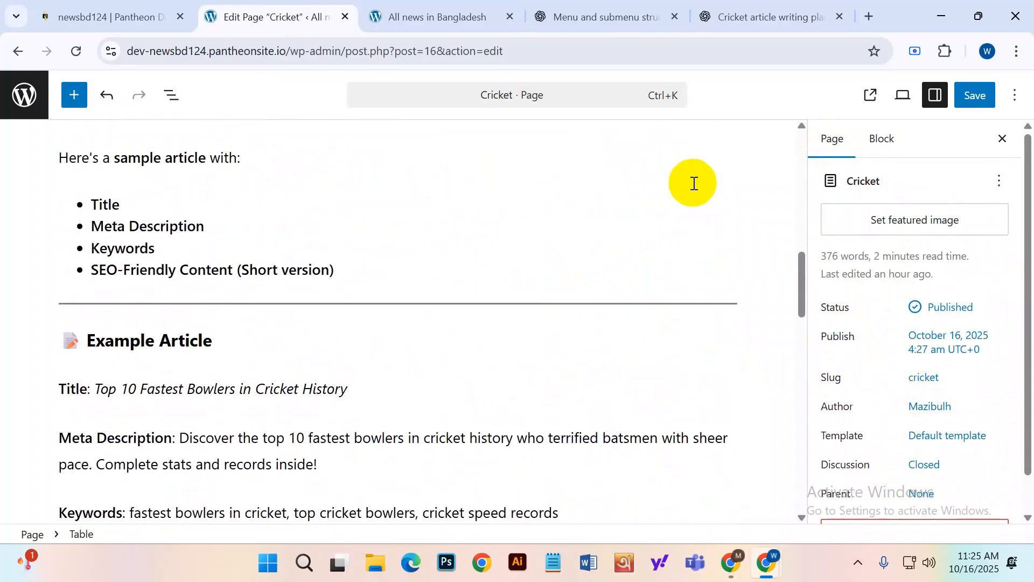
click(765, 17)
scroll(372, 438, down, 1)
Send ChatGPT the prompt 'give me image'.
click(337, 505)
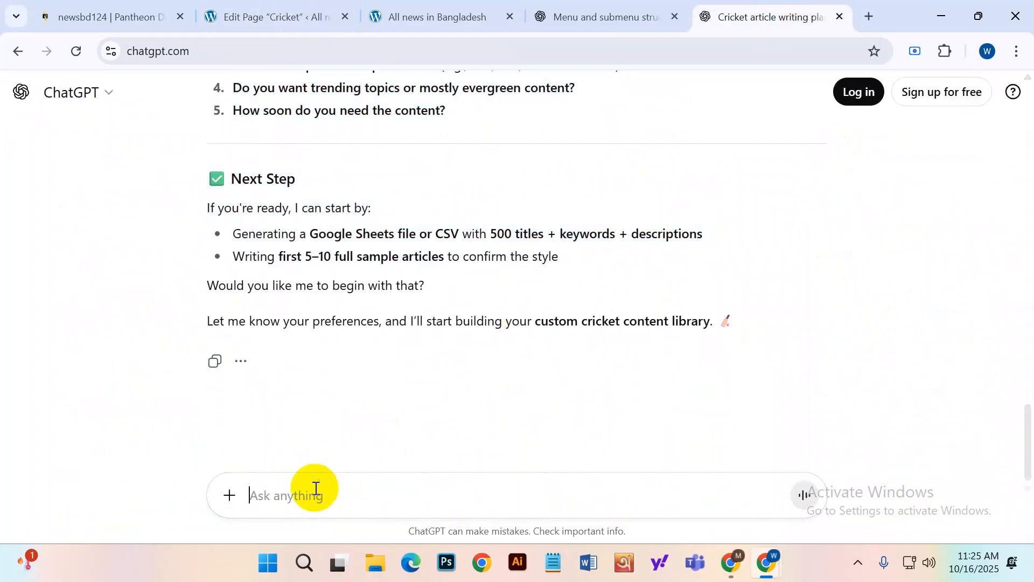
text(iv)
key(BackSpace)
key(BackSpace)
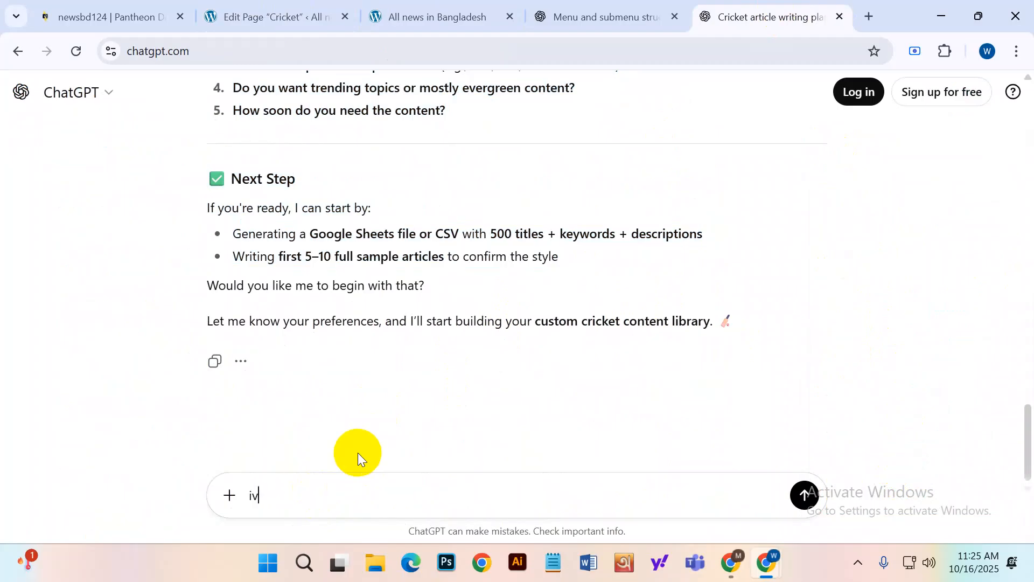
text(give me image)
key(Return)
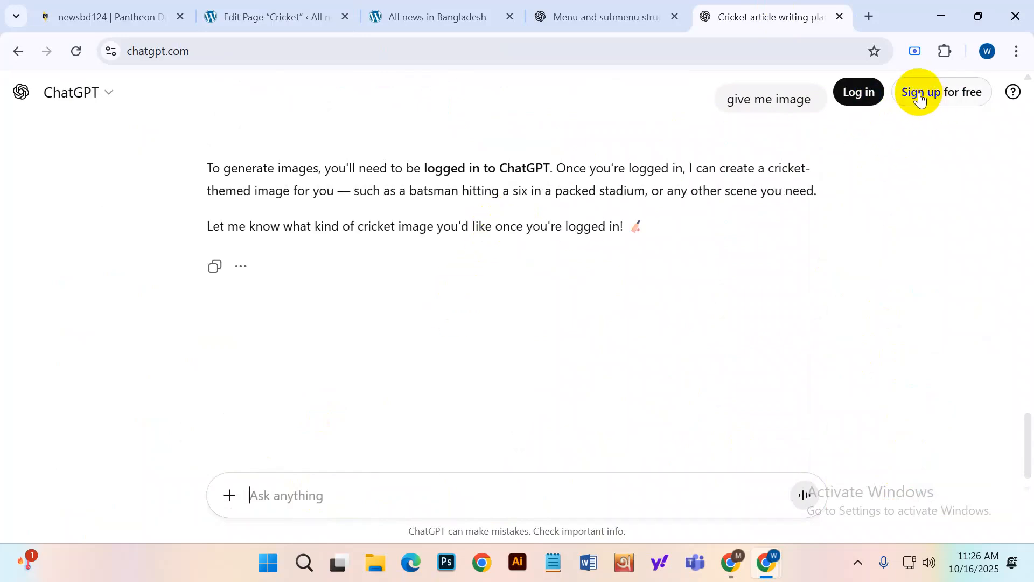
Log in to ChatGPT with Google, choosing the account and submitting its password.
click(868, 94)
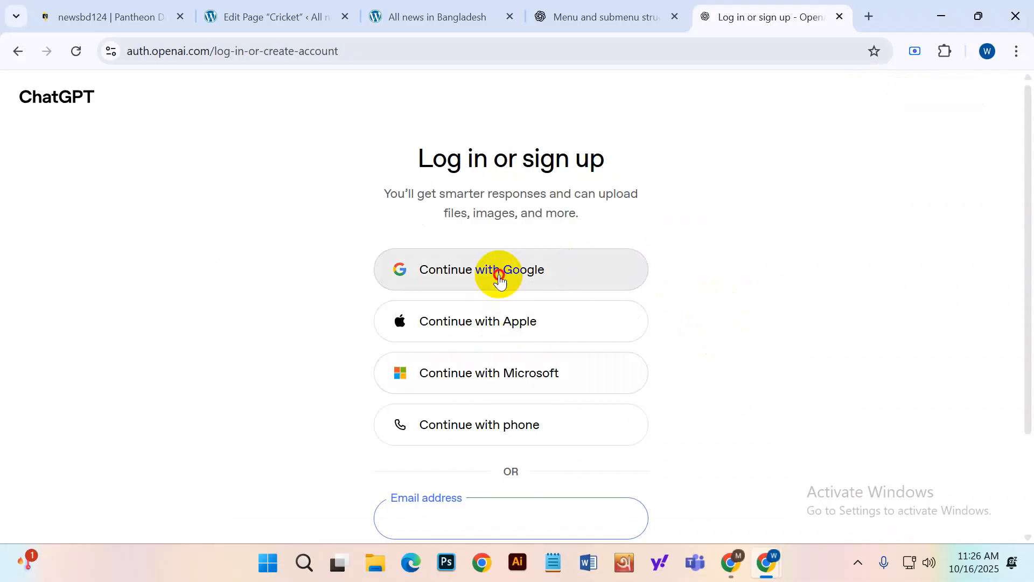
click(497, 275)
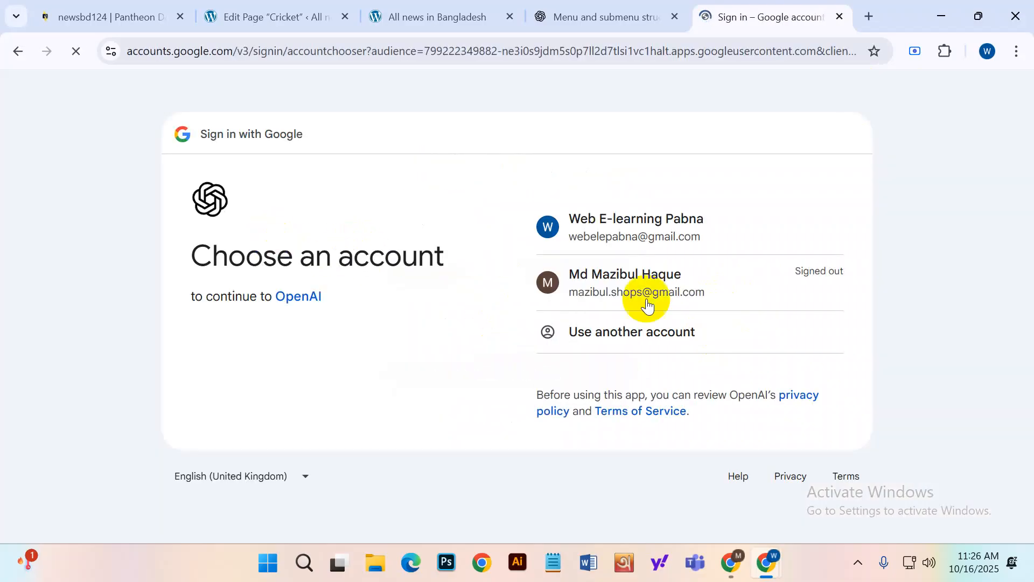
click(662, 295)
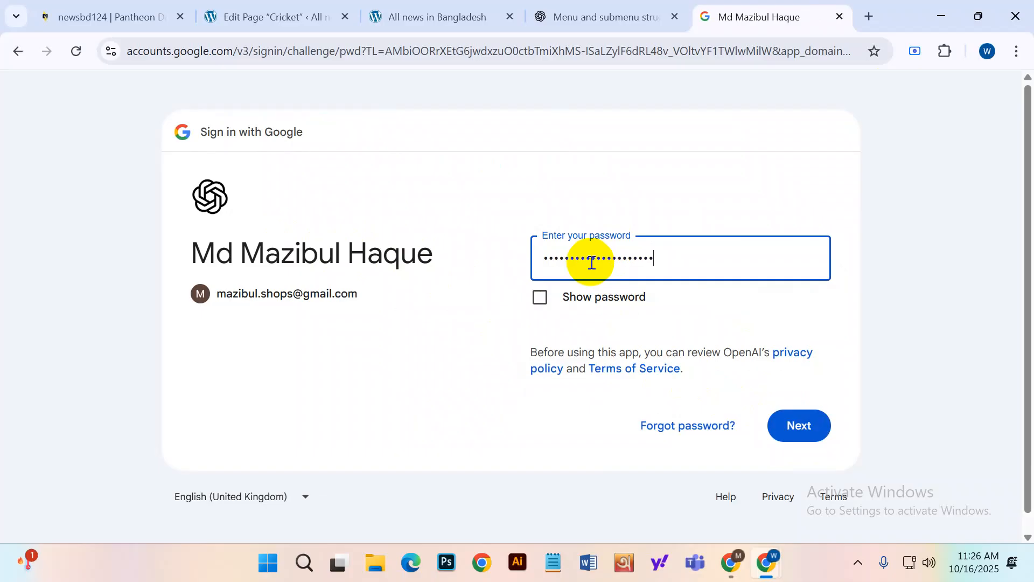
key(Return)
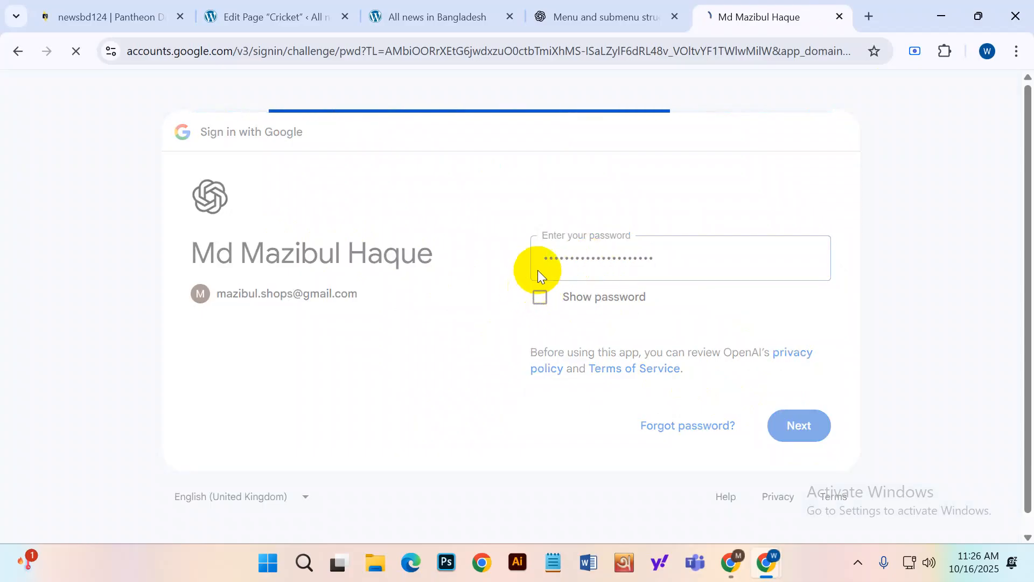
click(891, 300)
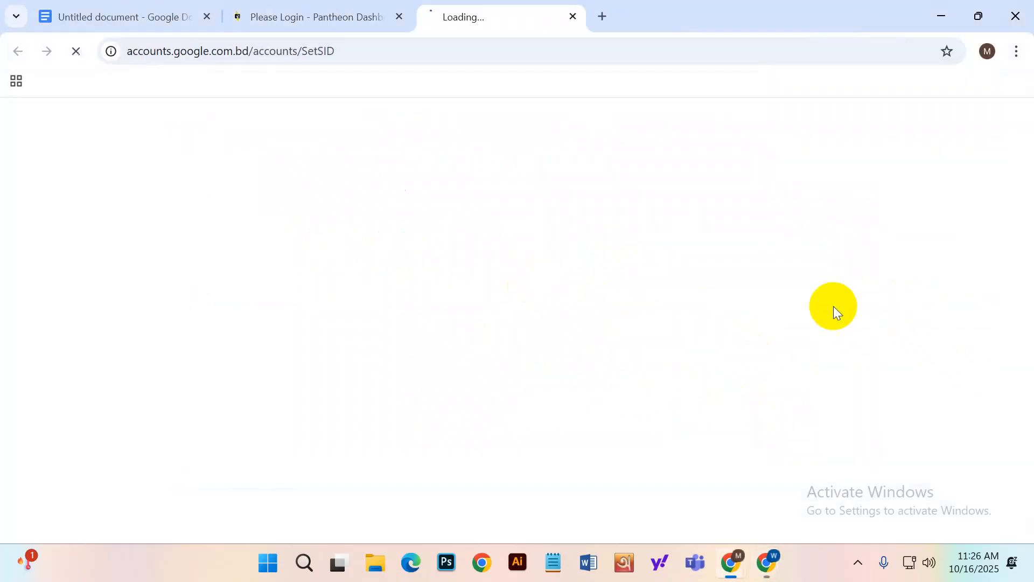
Check the Pantheon login page and the Google Error 400 tab in the other browser window.
click(329, 8)
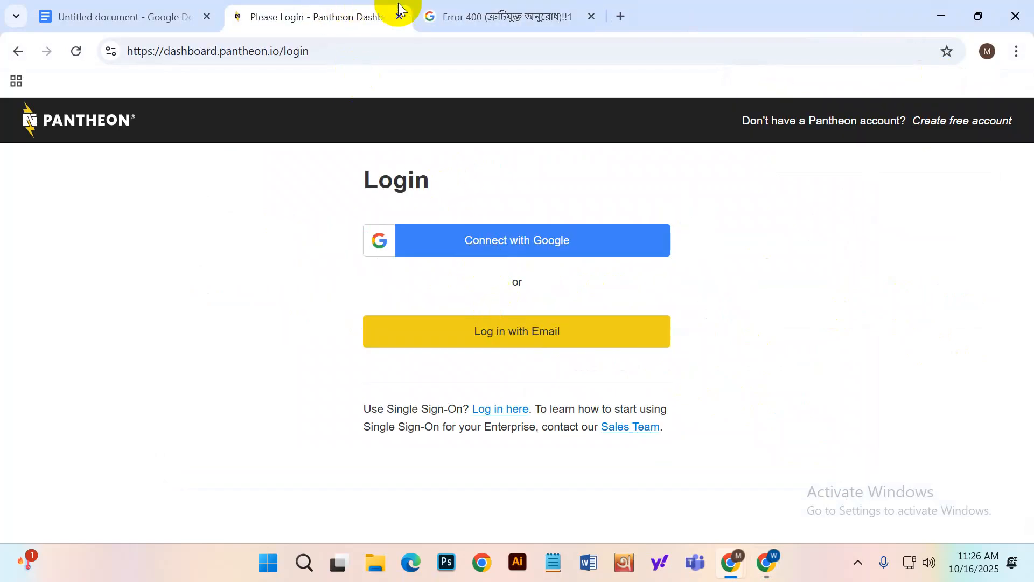
click(461, 14)
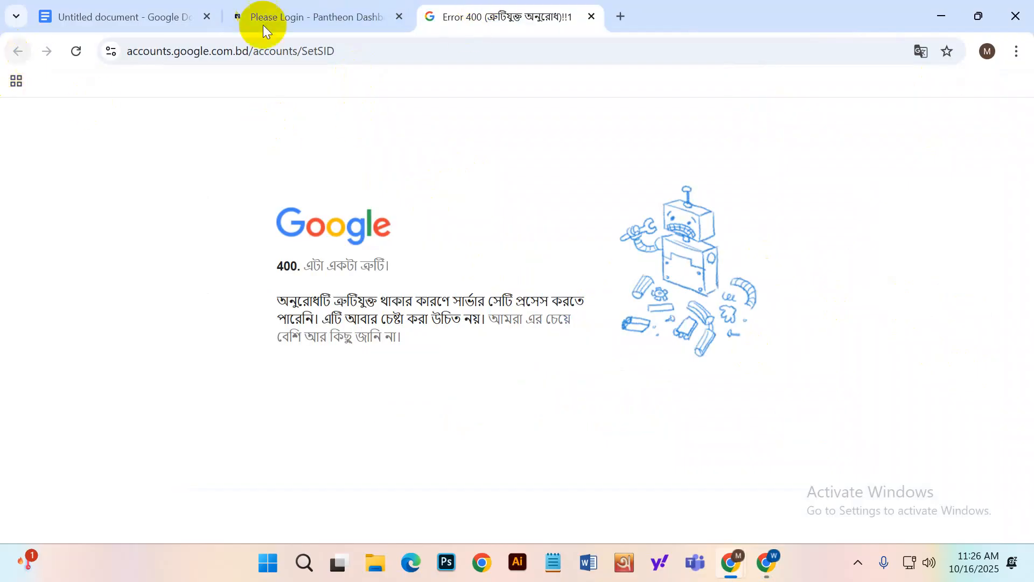
click(268, 8)
click(512, 12)
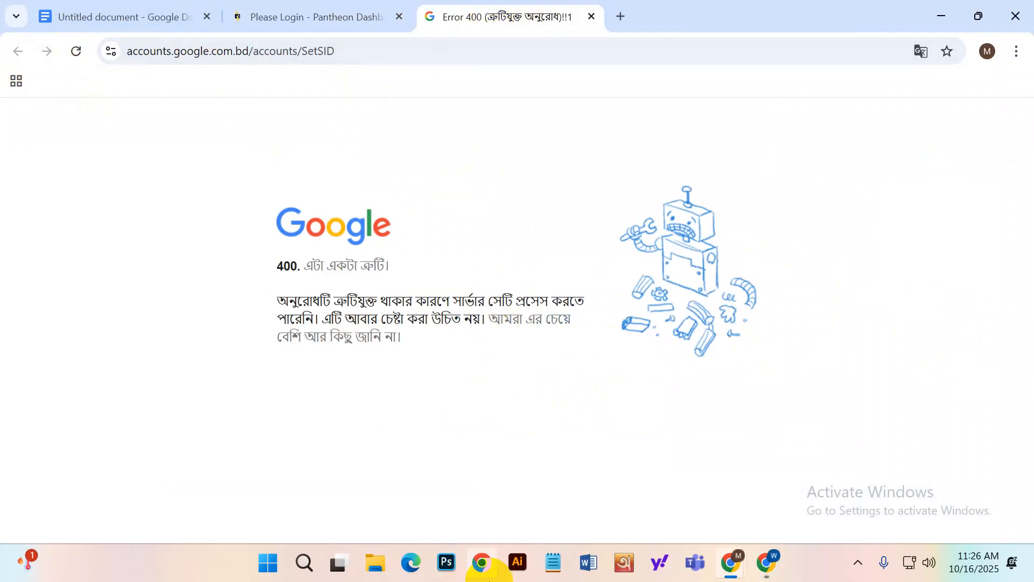
click(357, 9)
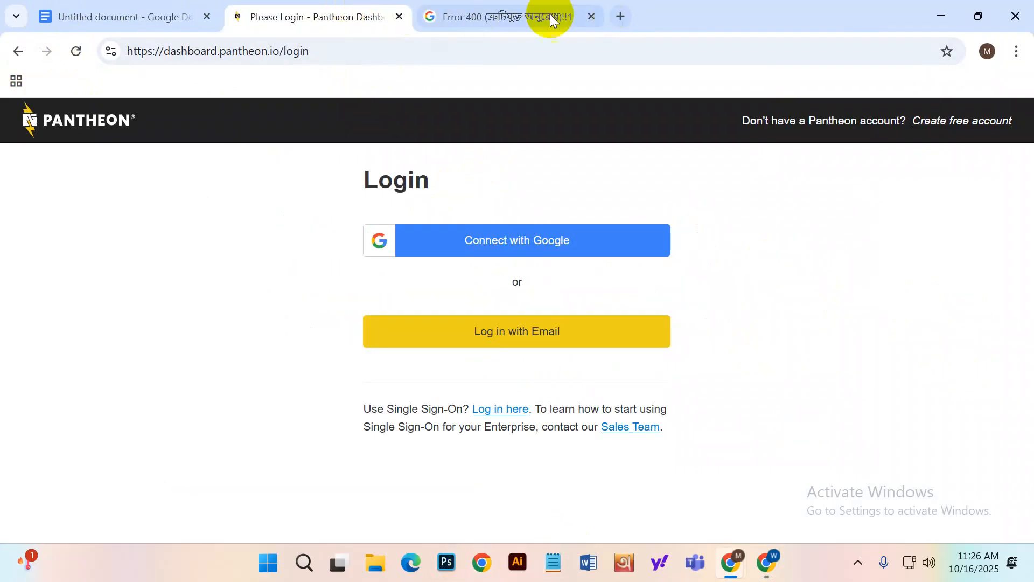
mouse_move(770, 564)
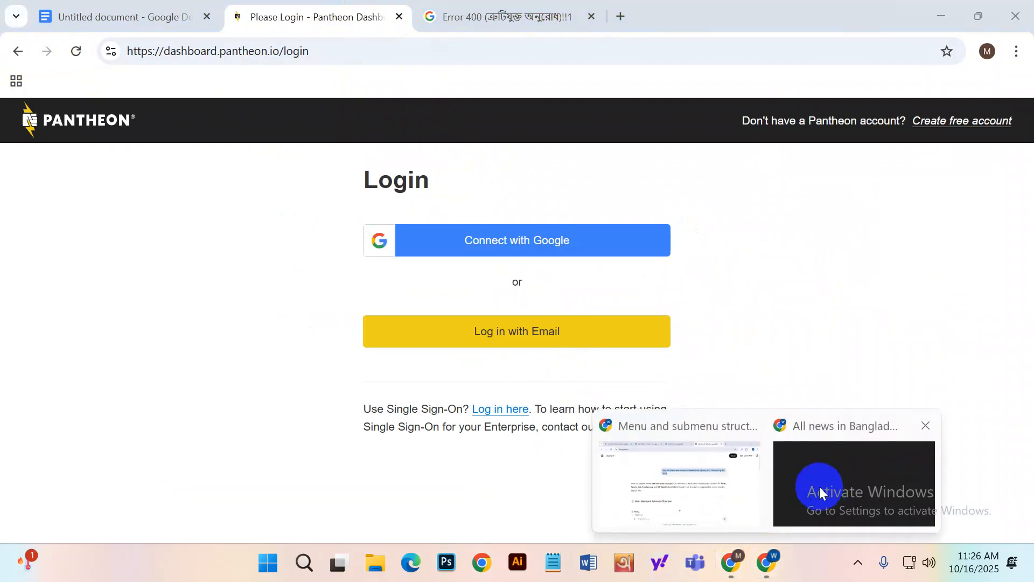
click(697, 488)
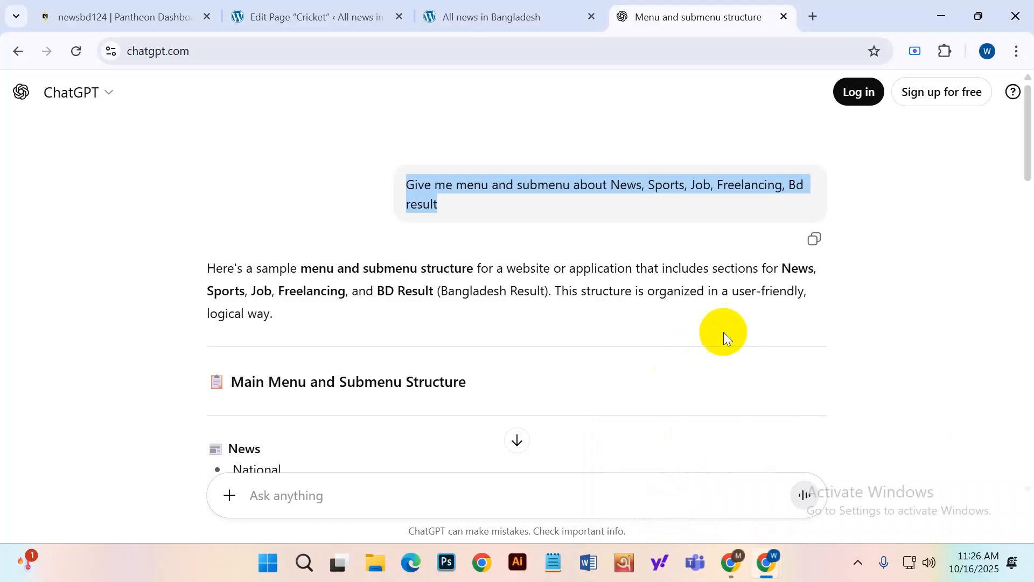
Reload ChatGPT, sign in with the listed Google account, and submit birthday 01/01/1995.
click(461, 246)
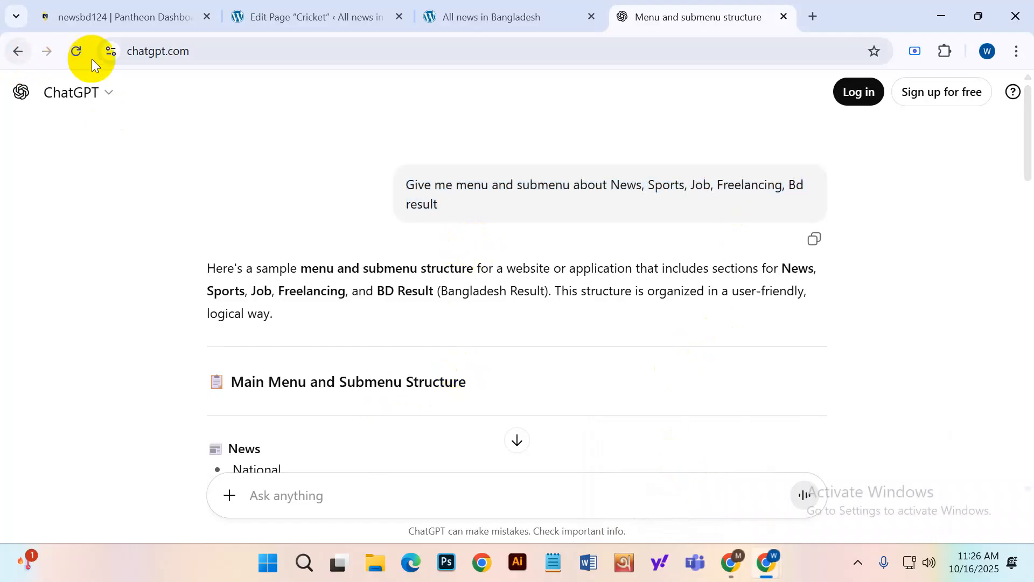
click(76, 50)
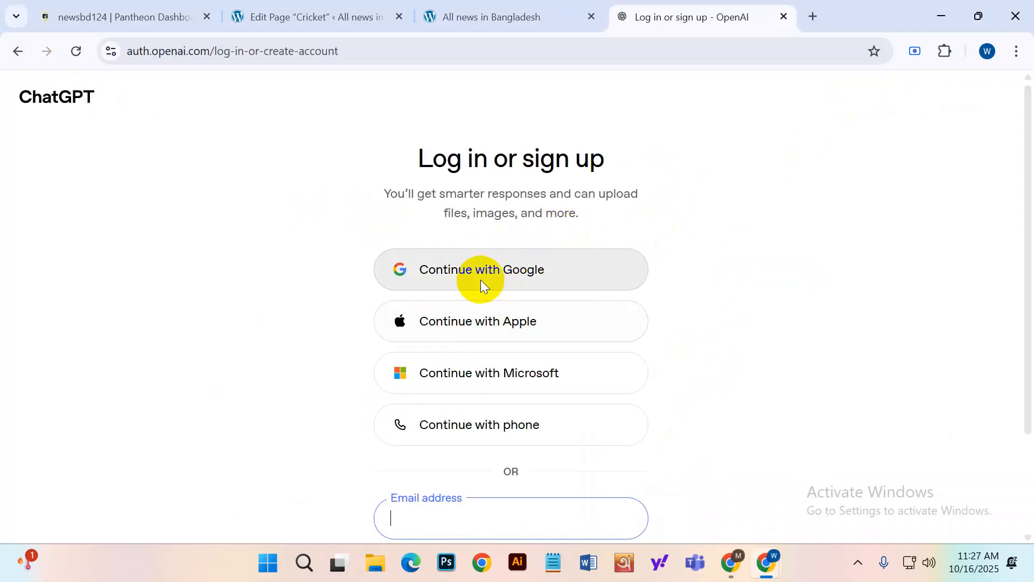
click(485, 278)
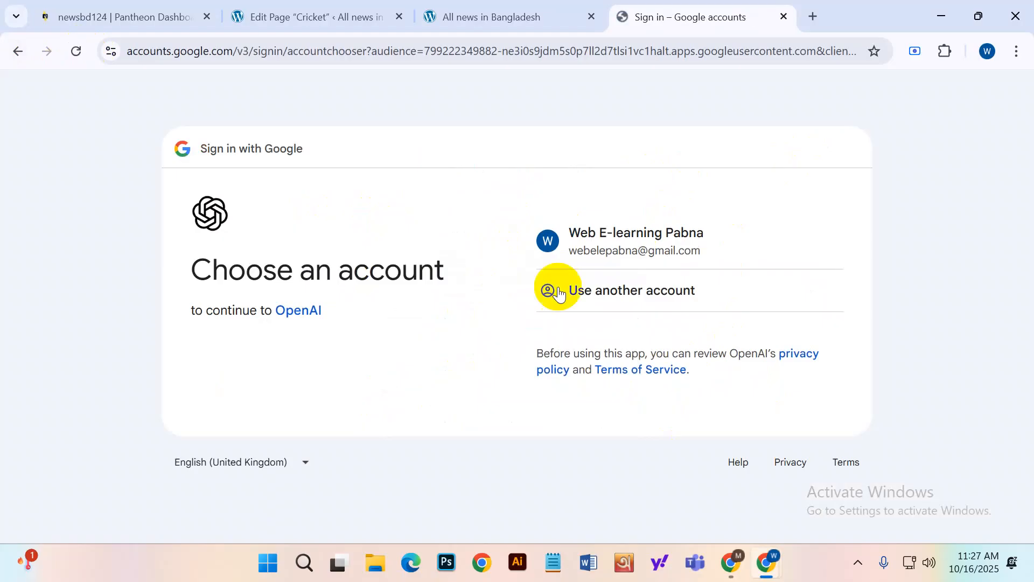
click(592, 241)
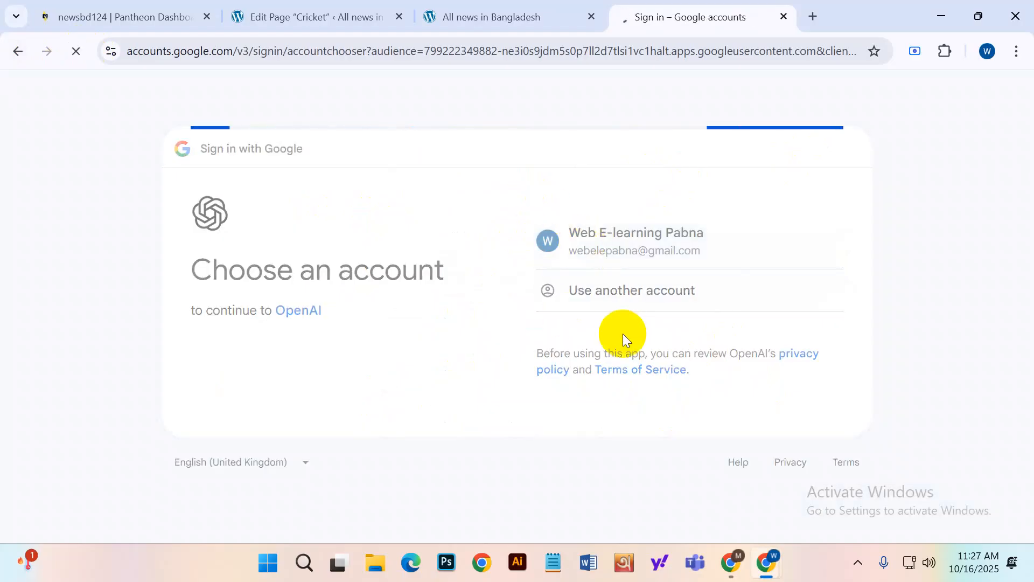
click(779, 523)
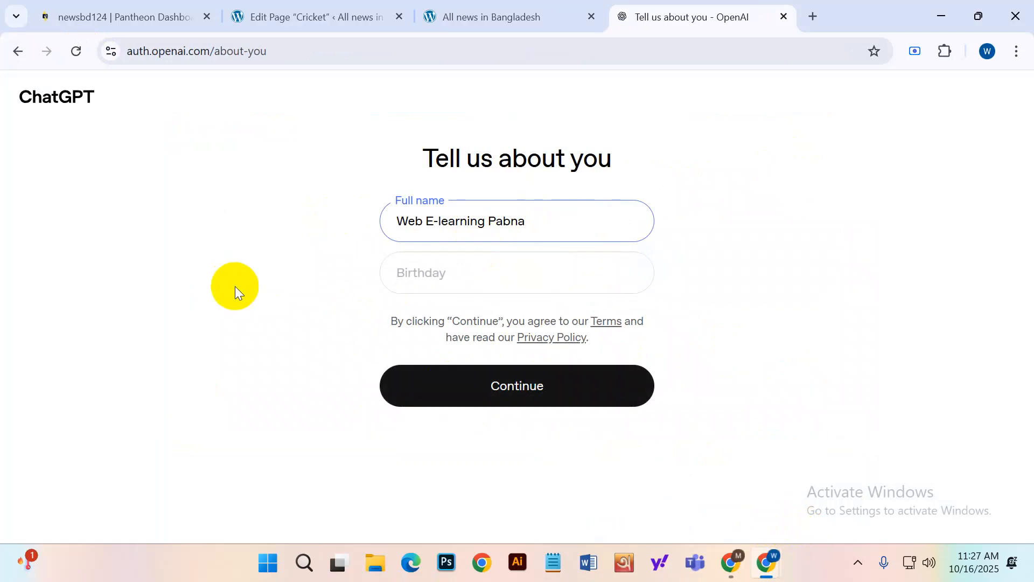
click(425, 272)
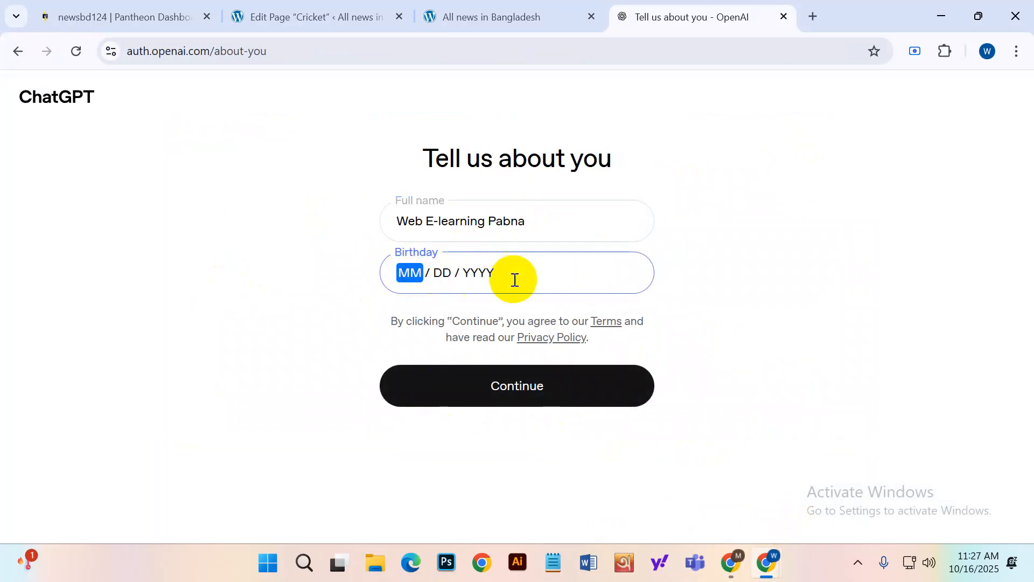
text(01 / )
text(01 / )
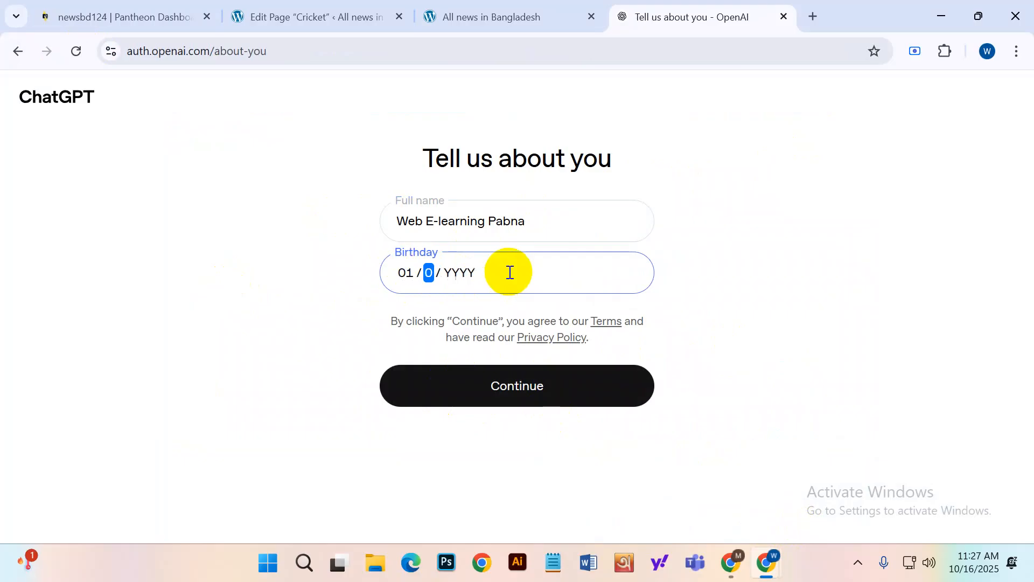
text(1995)
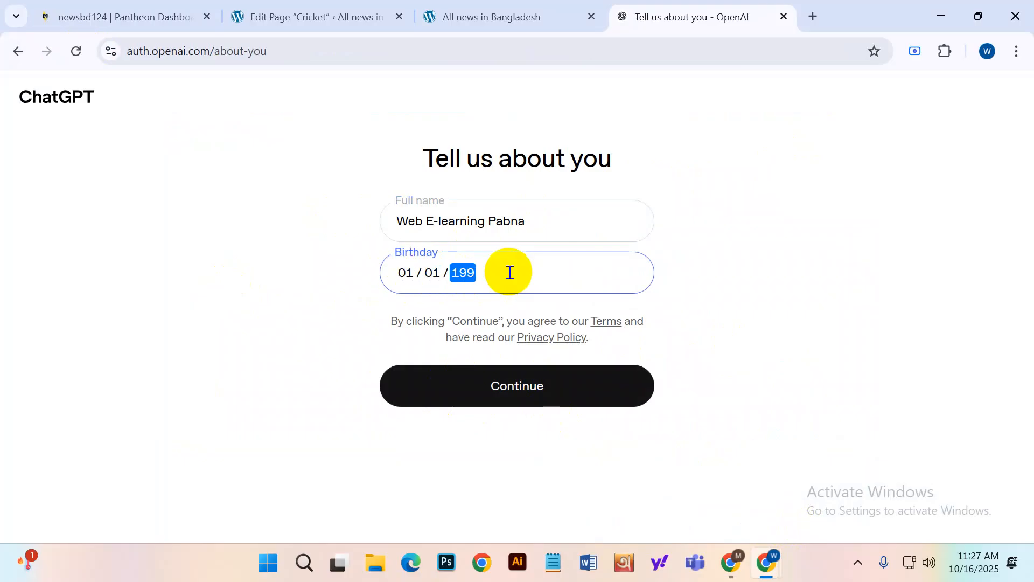
click(491, 375)
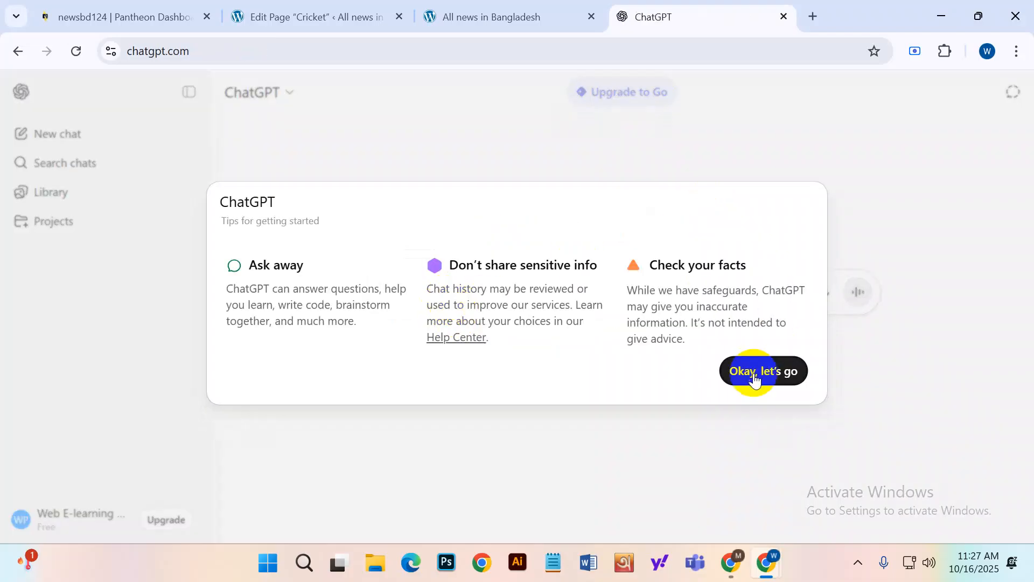
Ask ChatGPT 'give me image about cricket'.
click(731, 368)
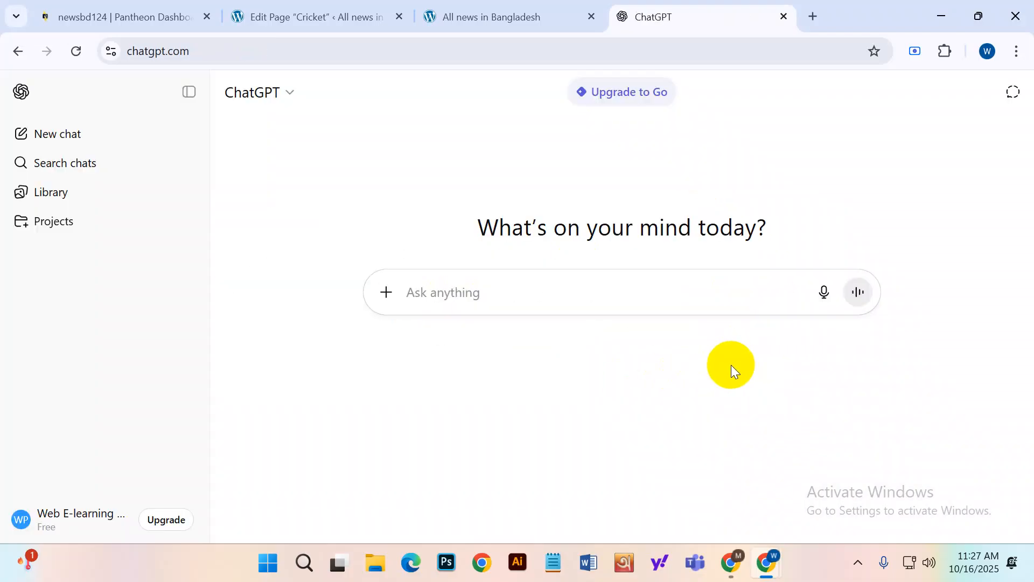
click(424, 287)
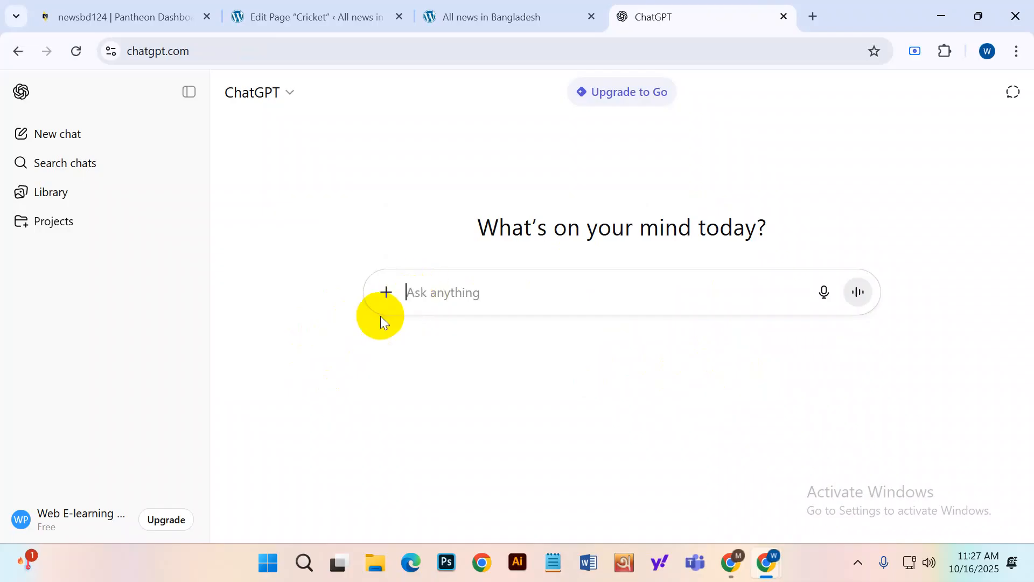
text(give me)
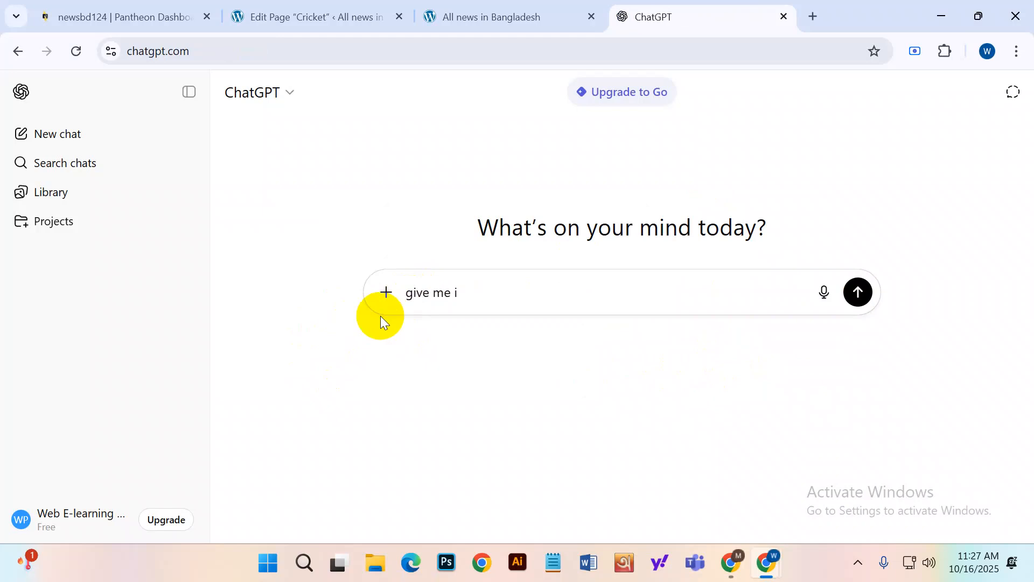
text(image about cricket)
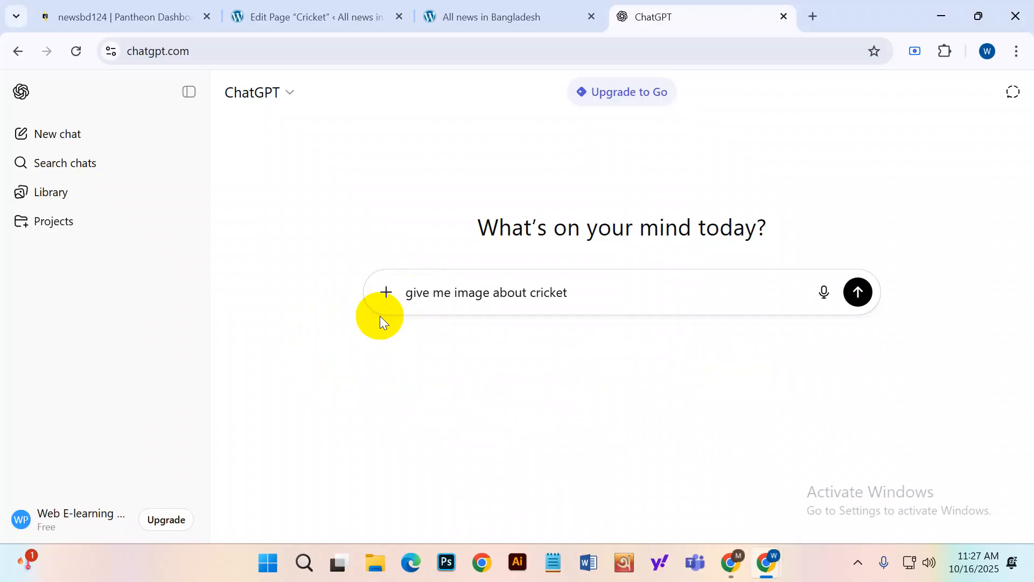
click(857, 292)
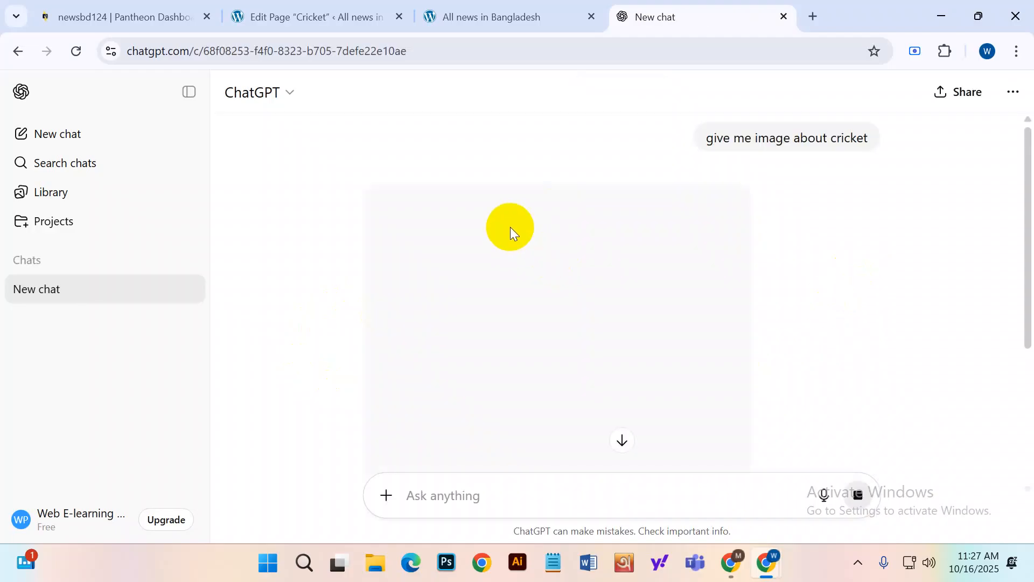
Download the generated cricket batsman image as a PNG.
scroll(568, 282, down, 1)
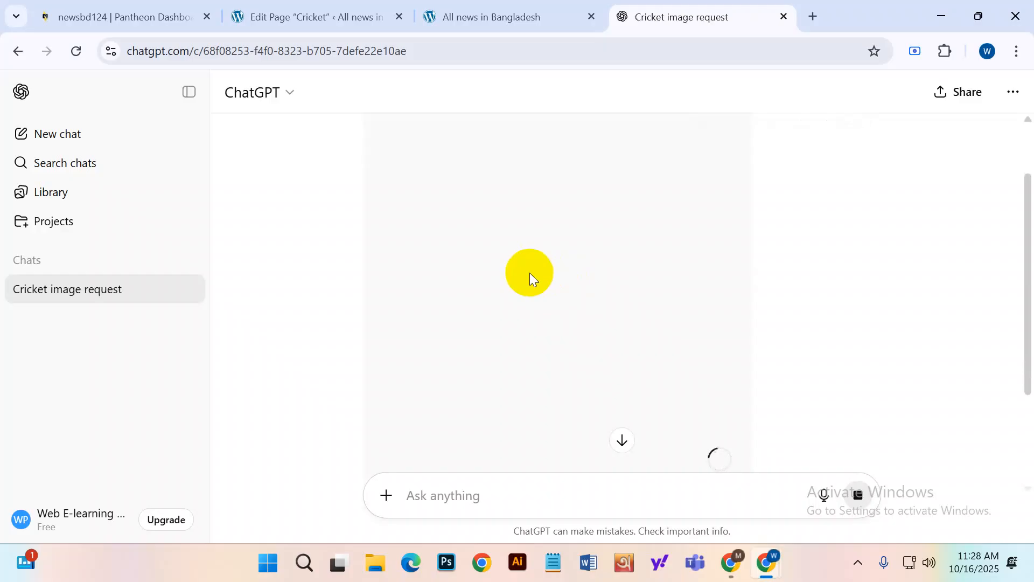
scroll(575, 295, down, 2)
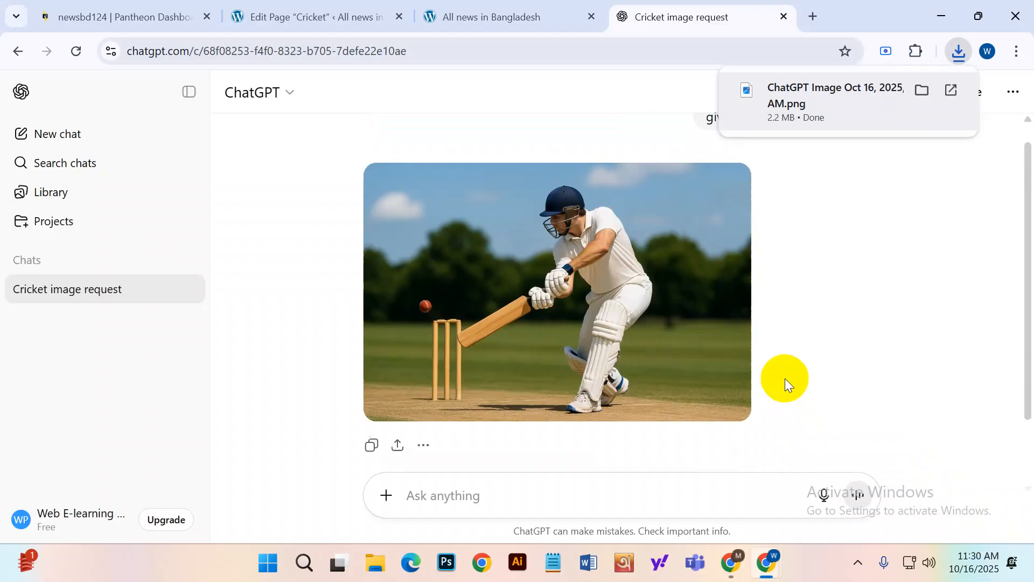
click(869, 292)
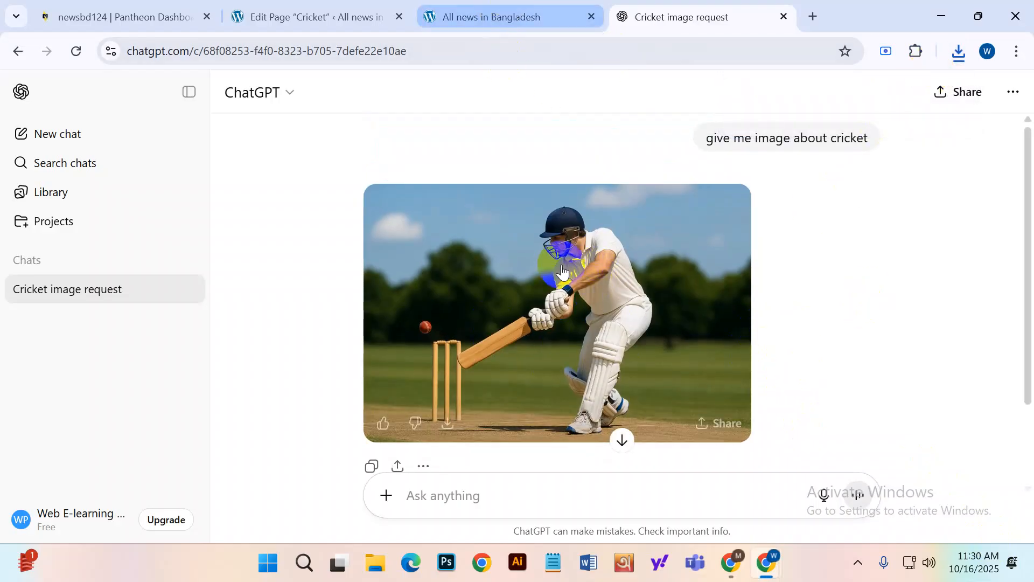
click(511, 7)
Open the block inserter right after the Example Article's Title line on the Cricket page.
click(317, 17)
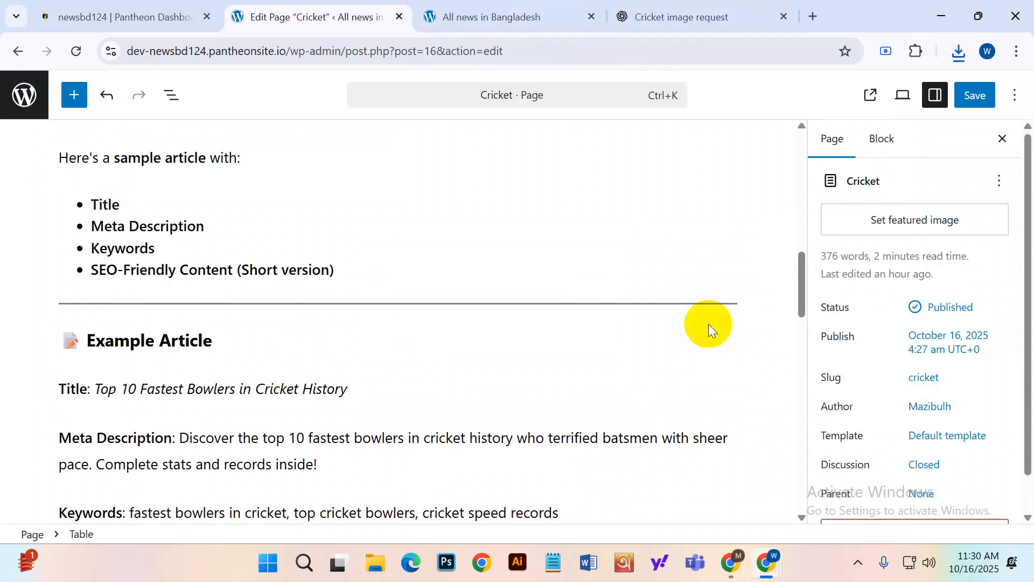
scroll(124, 406, up, 3)
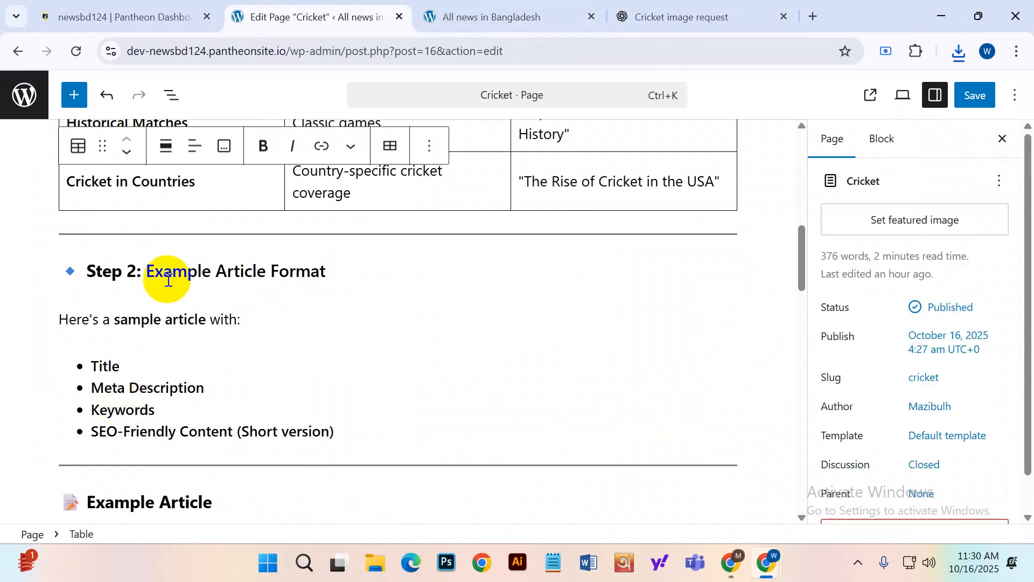
scroll(295, 363, up, 10)
scroll(294, 363, down, 13)
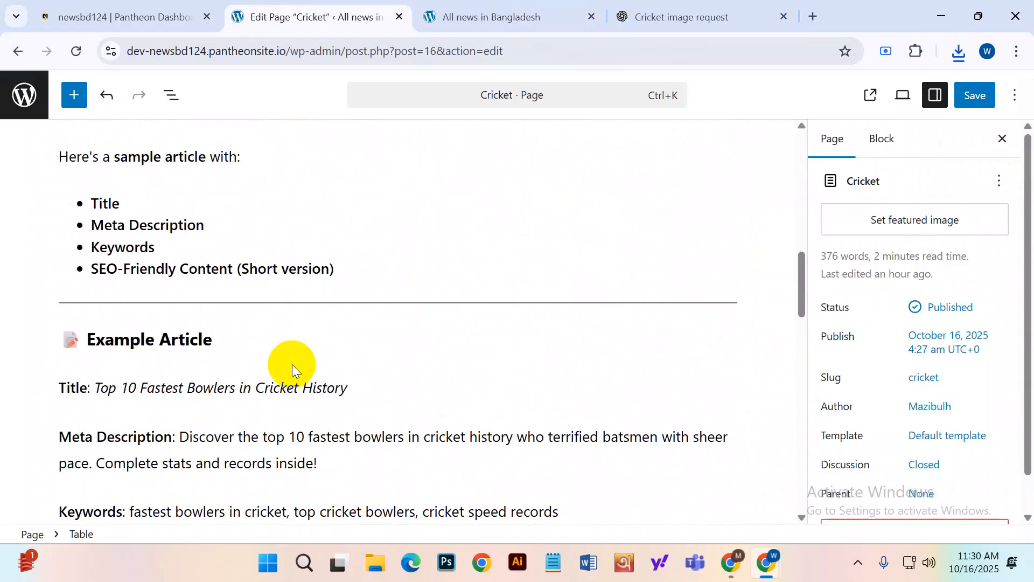
click(102, 431)
scroll(261, 403, down, 1)
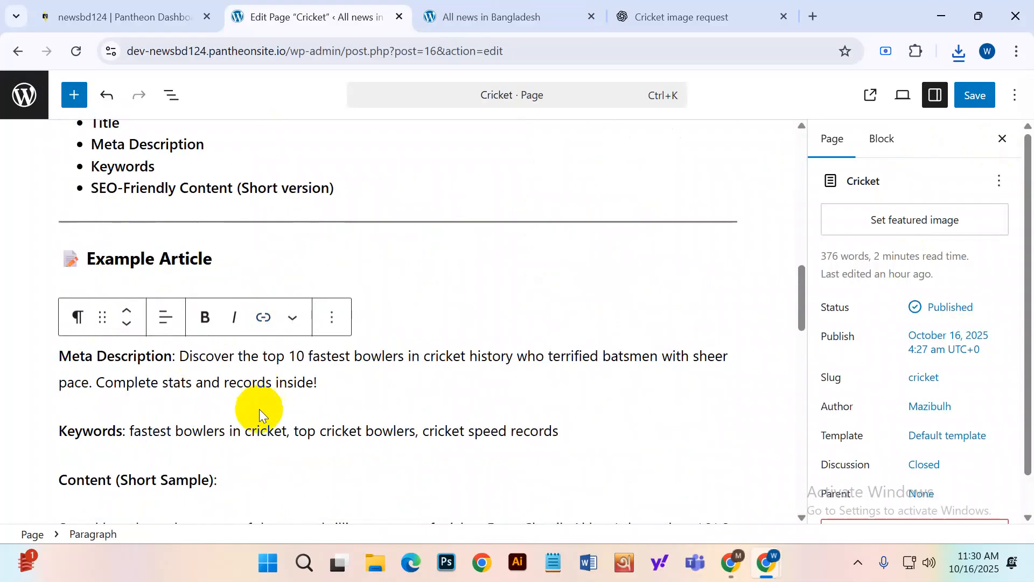
click(96, 401)
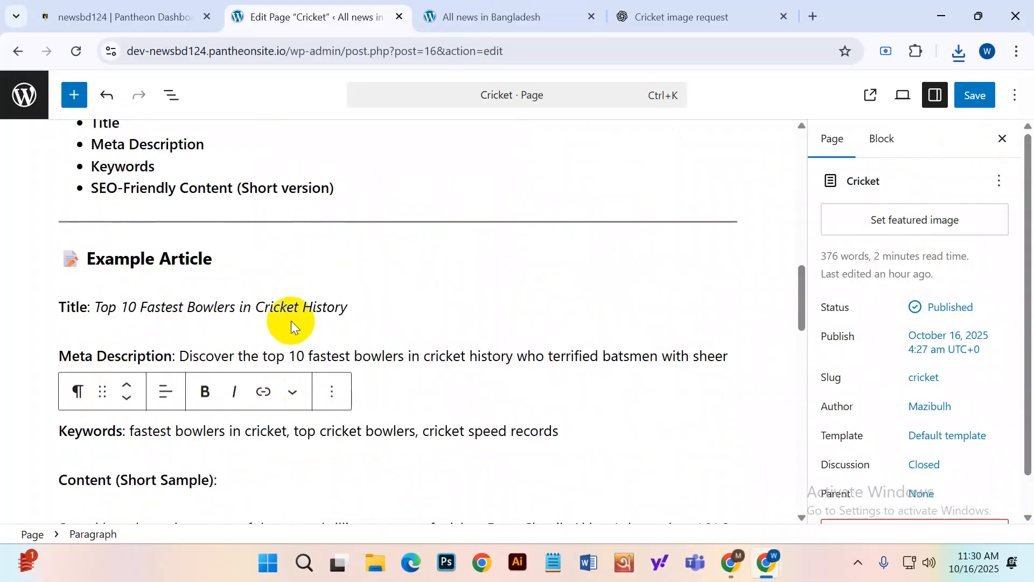
click(369, 313)
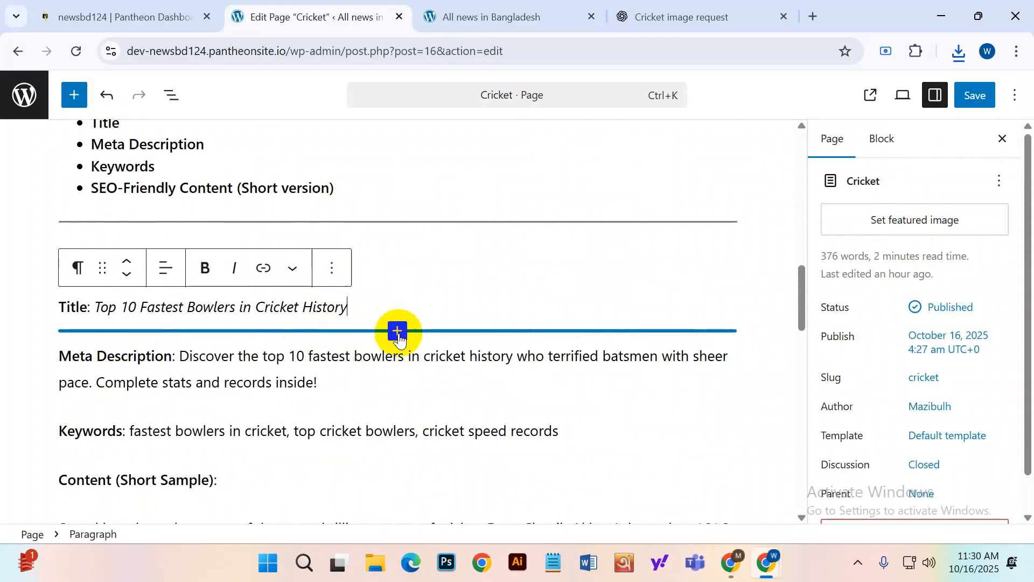
click(398, 331)
scroll(459, 410, down, 2)
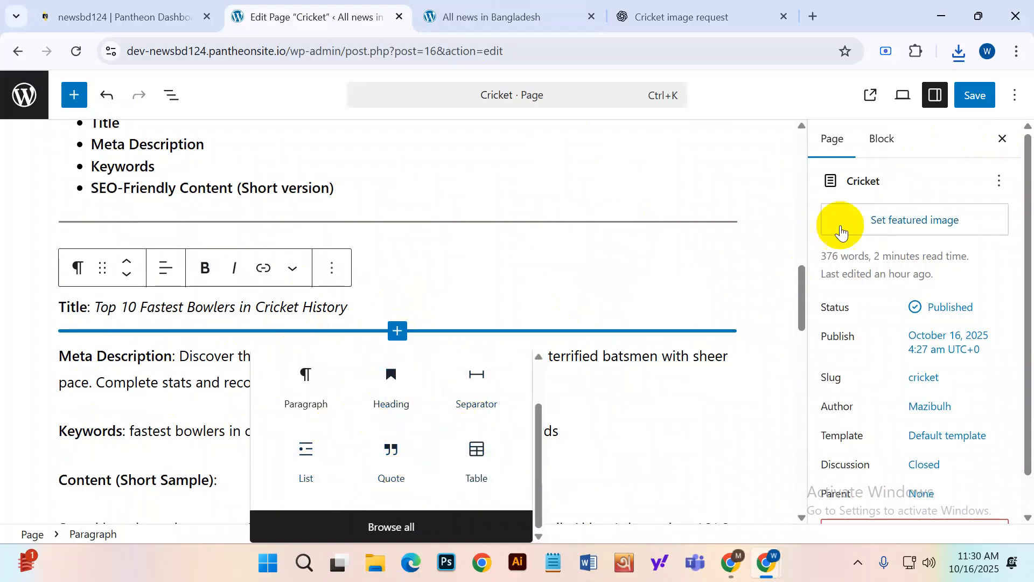
Start a featured image upload and locate the ChatGPT cricket image in Downloads.
click(887, 225)
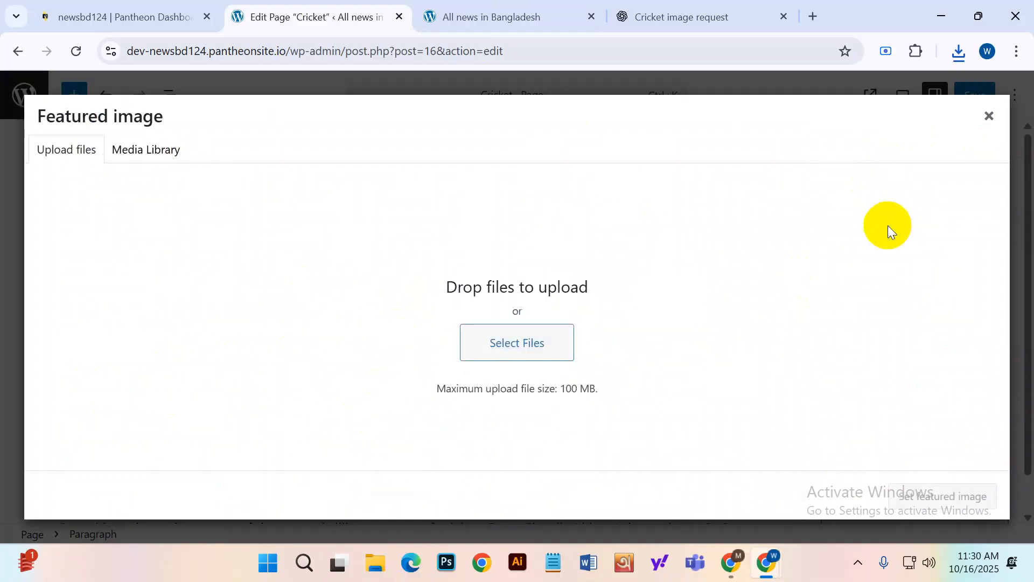
click(517, 353)
click(183, 162)
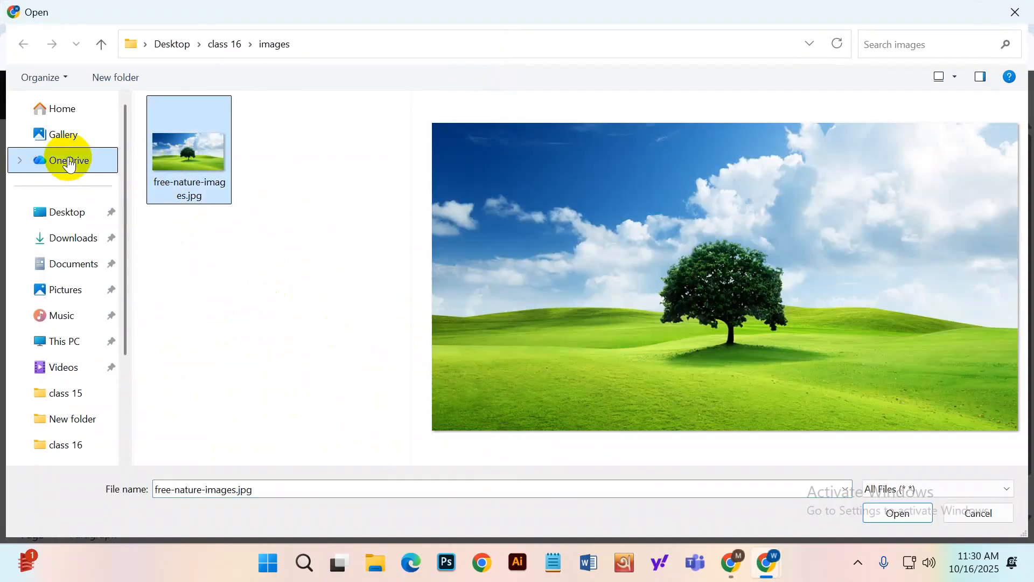
click(70, 216)
click(74, 236)
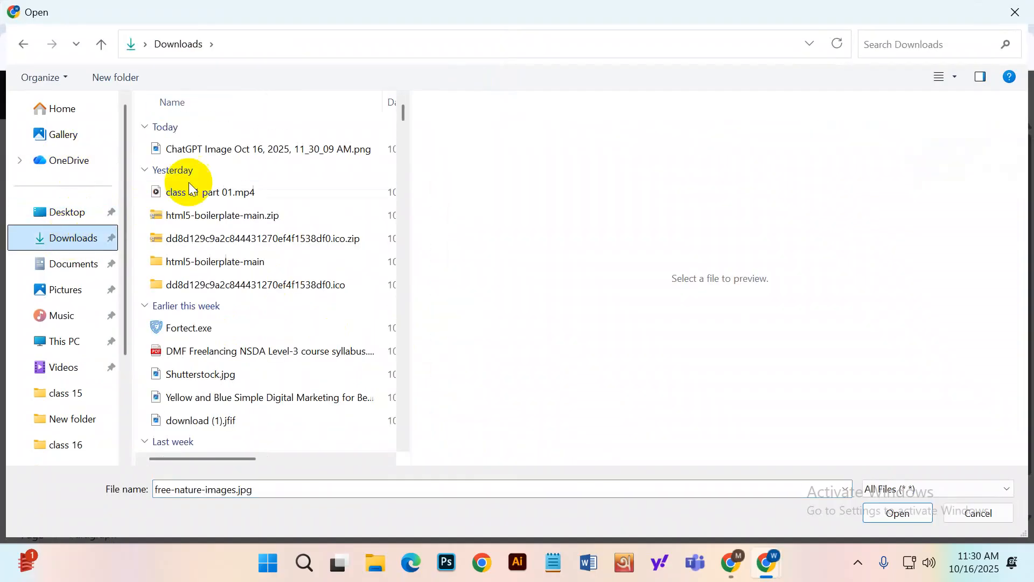
click(189, 151)
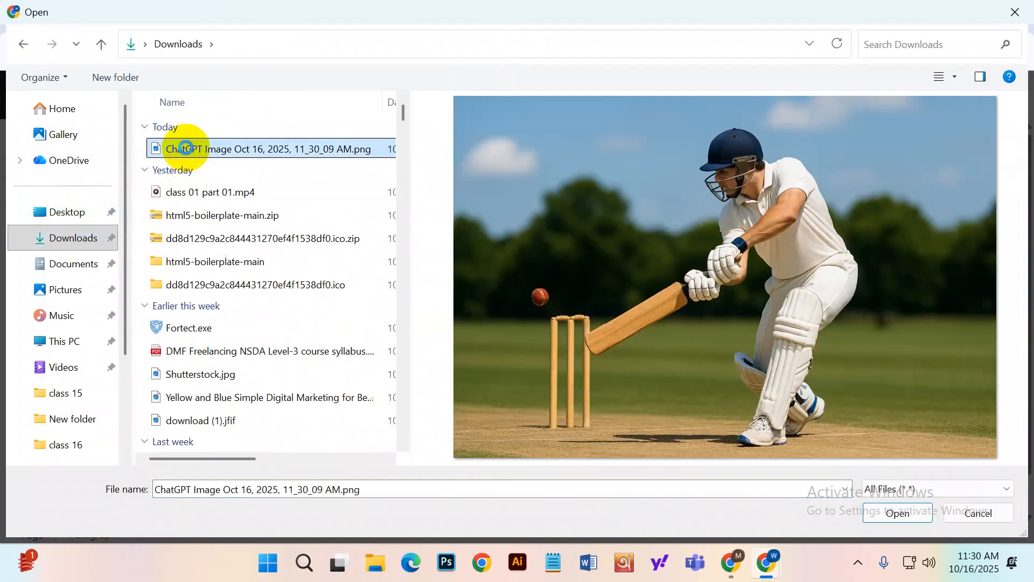
Rename the image to 'Cricket' and upload Cricket .png to the media library.
right_click(185, 147)
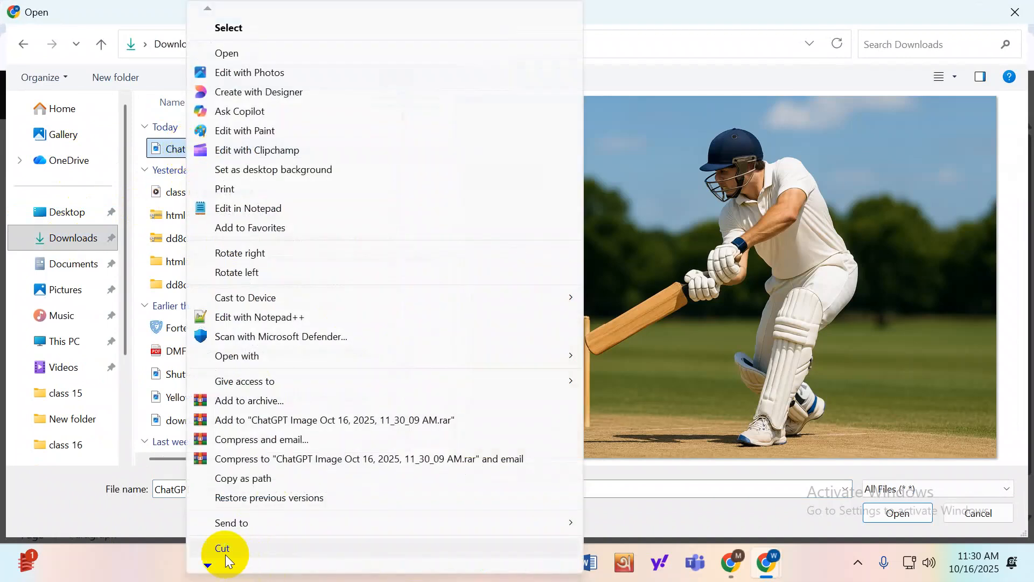
click(207, 566)
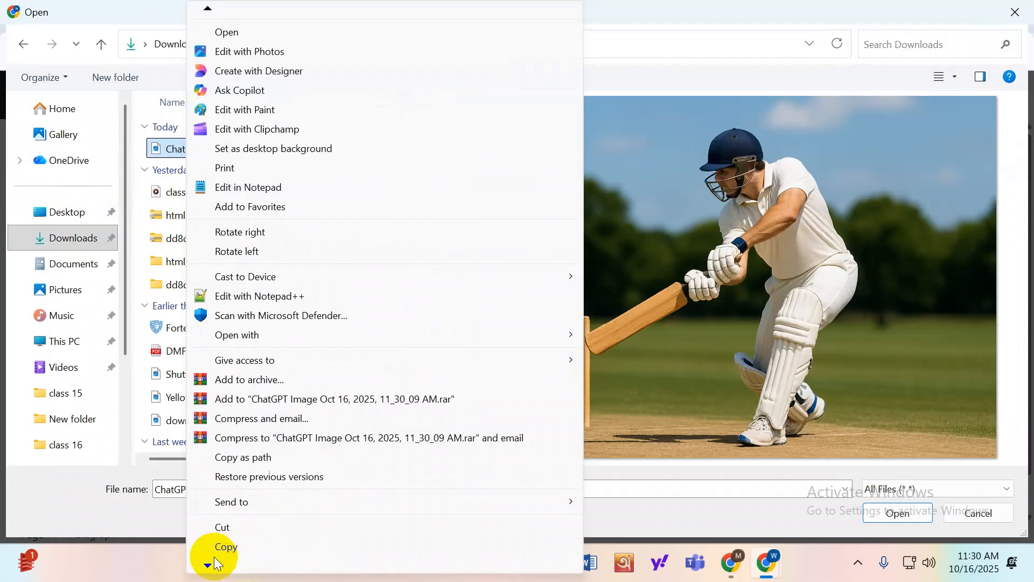
mouse_move(209, 564)
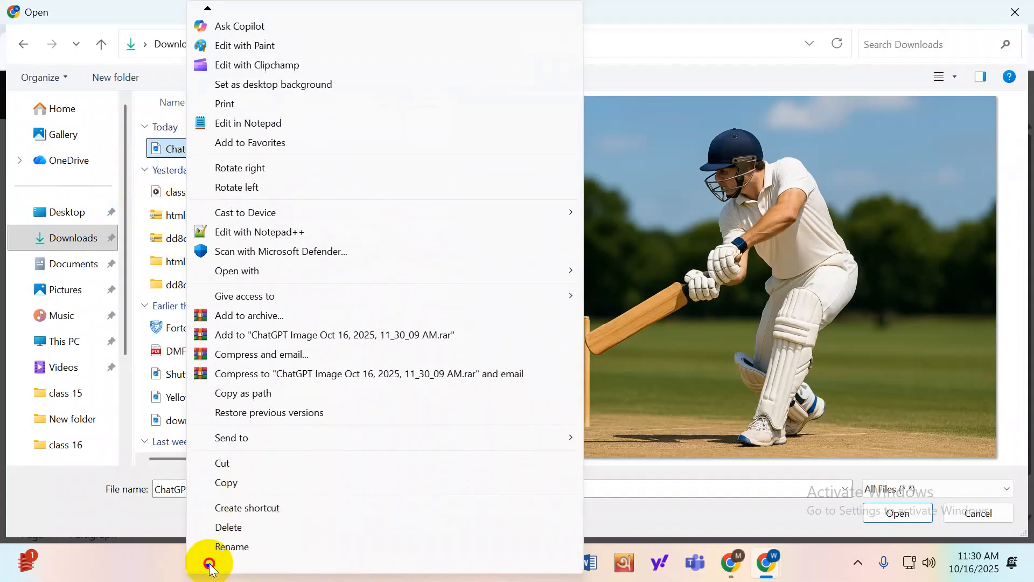
click(247, 507)
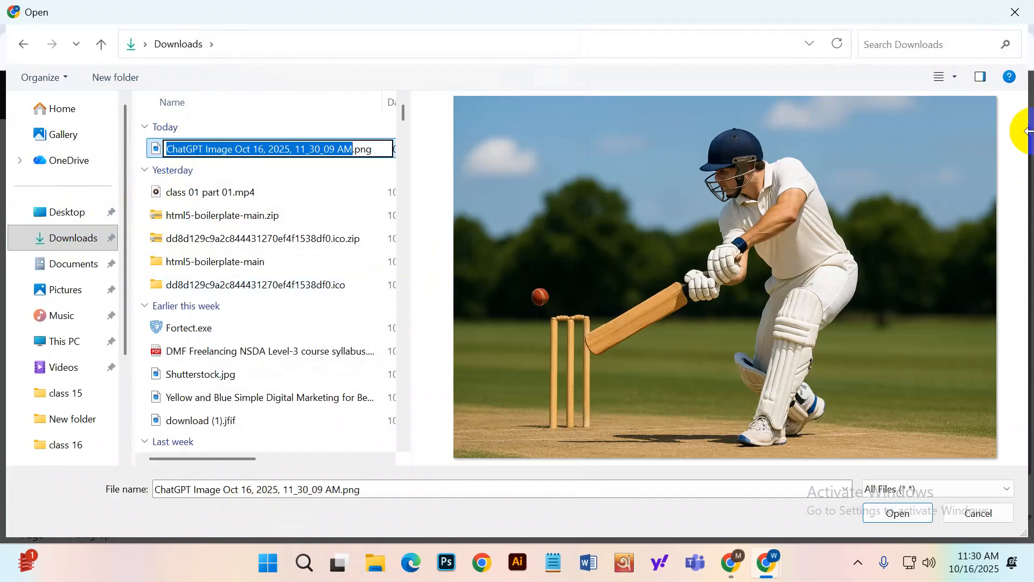
text(Cr)
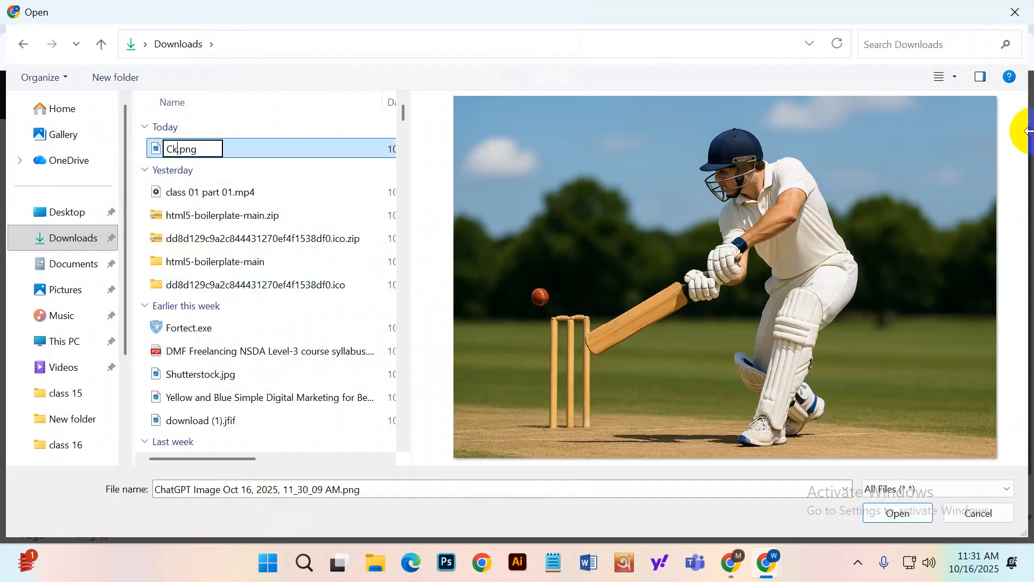
text(icket)
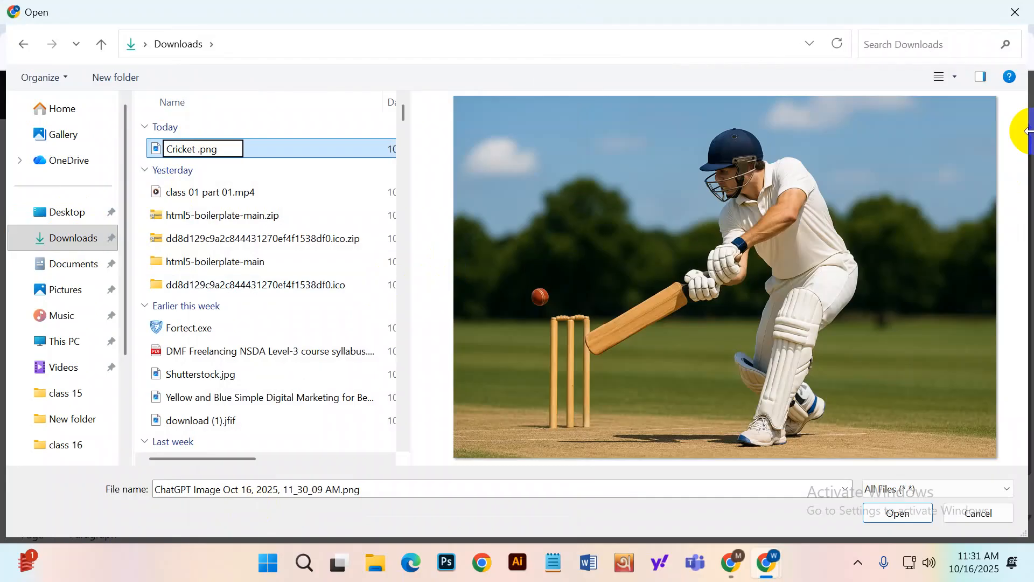
key(Return)
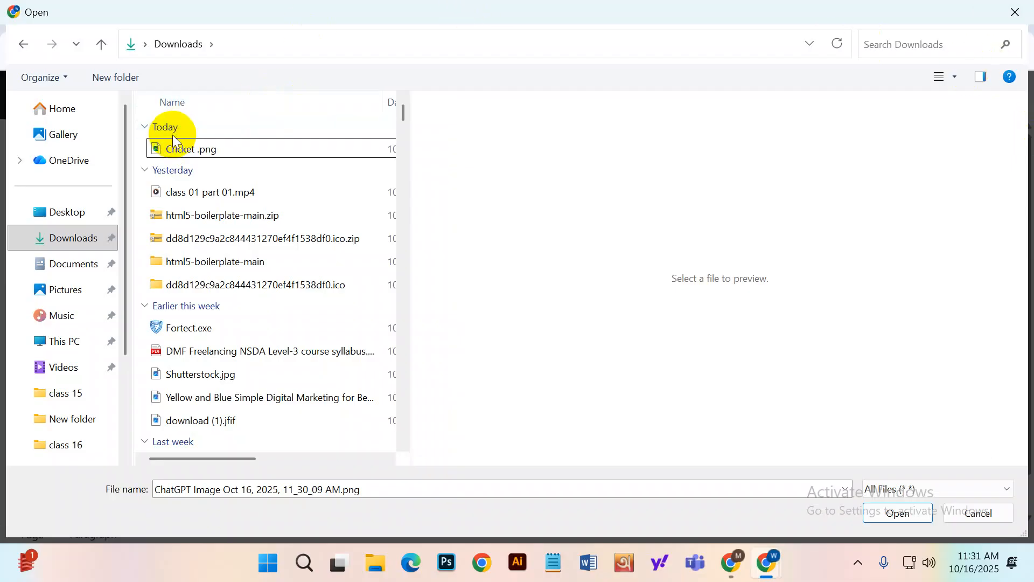
click(173, 152)
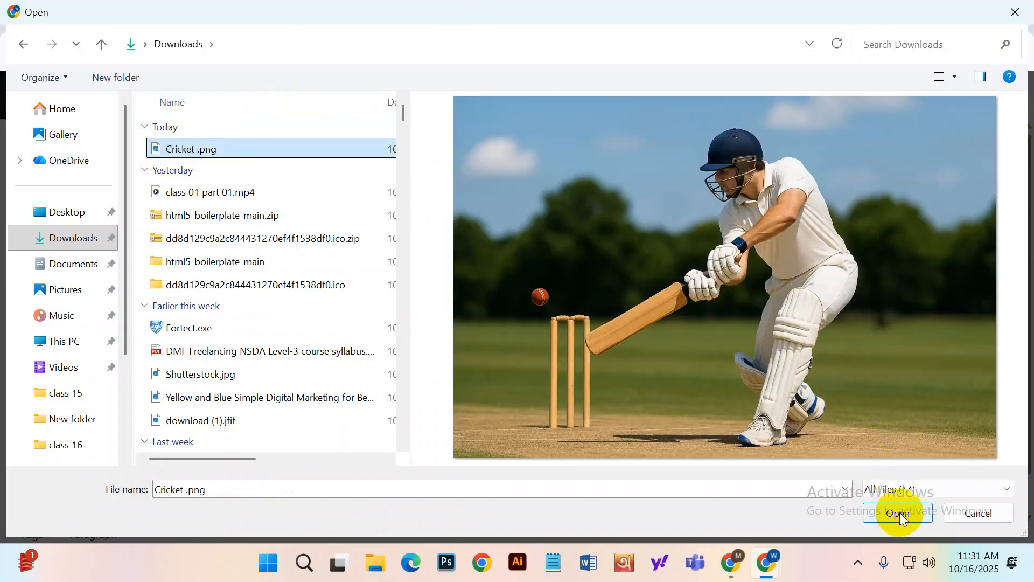
click(898, 513)
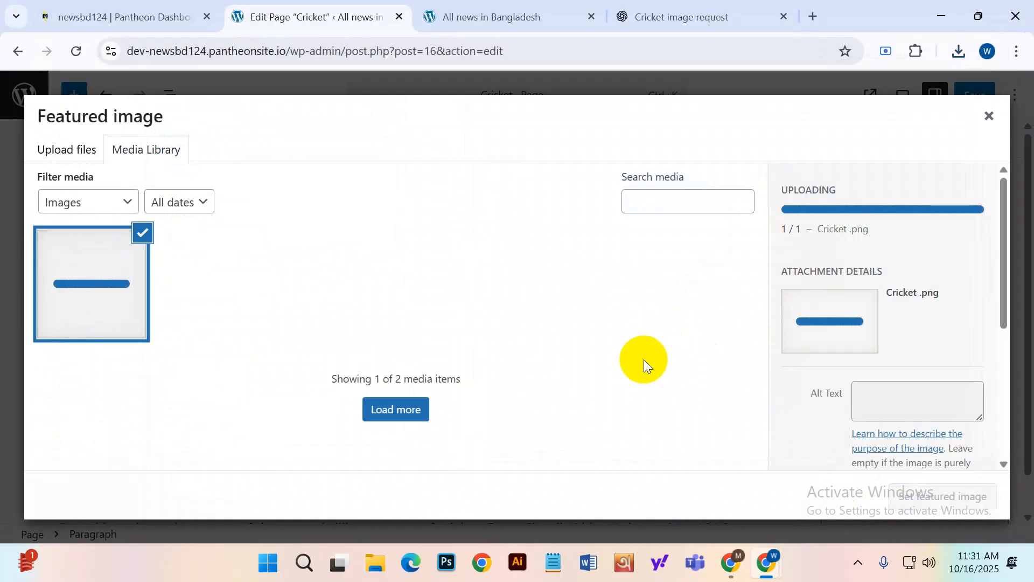
Type 'Alt text, Title, Caption, description' into the Alt Text field, then select and remove it.
scroll(910, 350, down, 3)
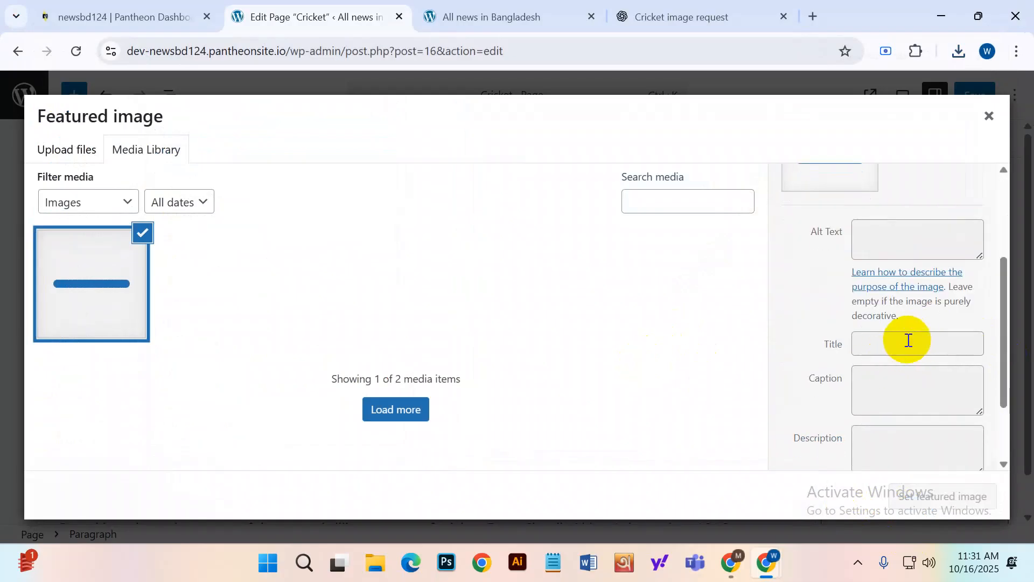
scroll(899, 345, up, 2)
drag(810, 318, 841, 322)
scroll(844, 374, down, 2)
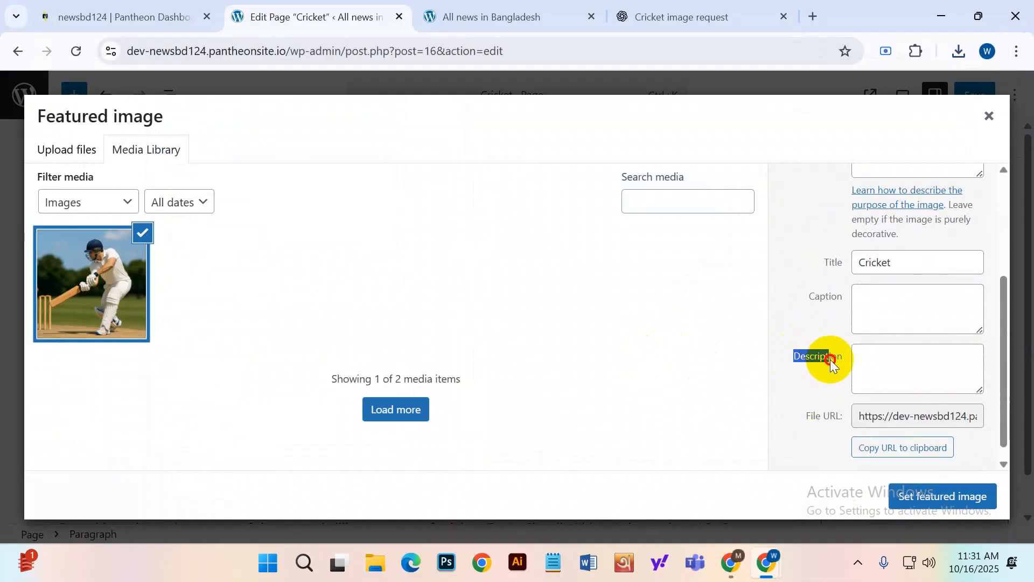
scroll(915, 333, up, 3)
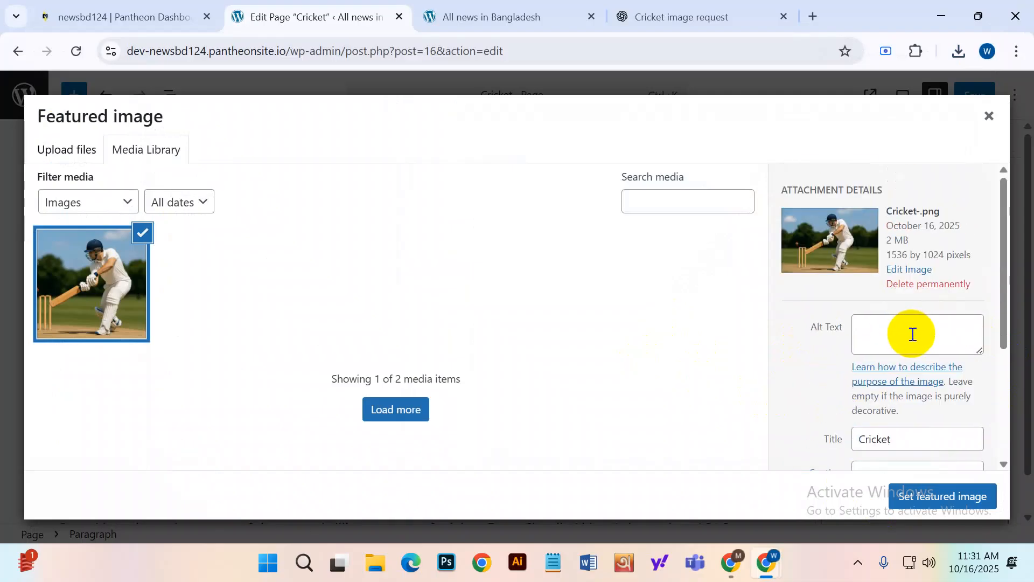
click(904, 338)
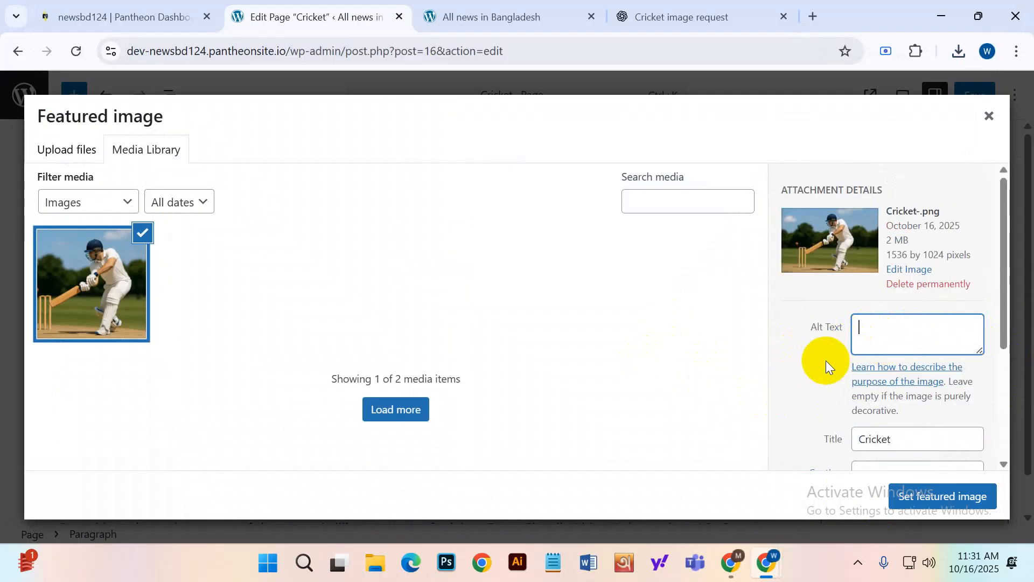
scroll(826, 360, down, 2)
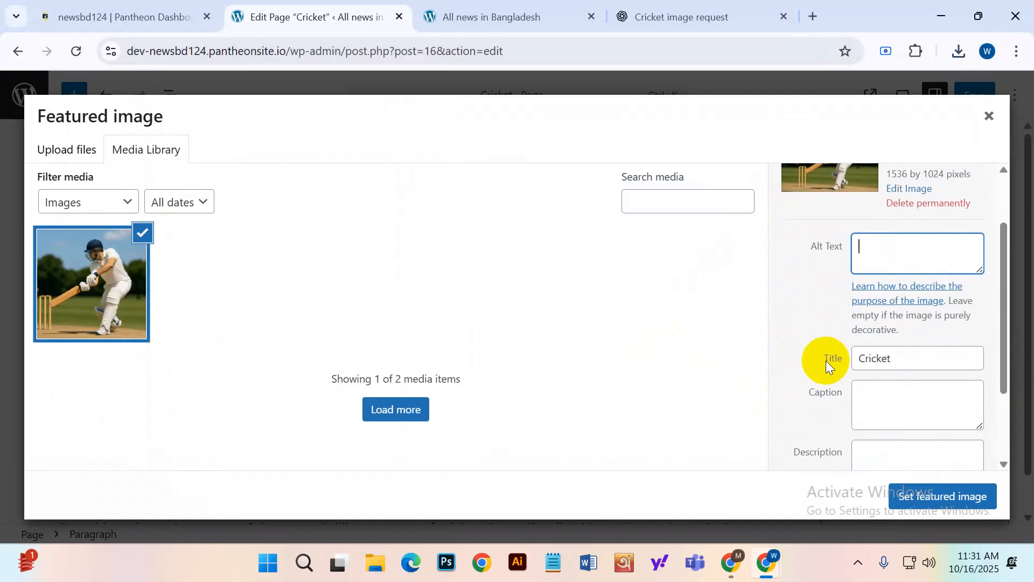
click(895, 248)
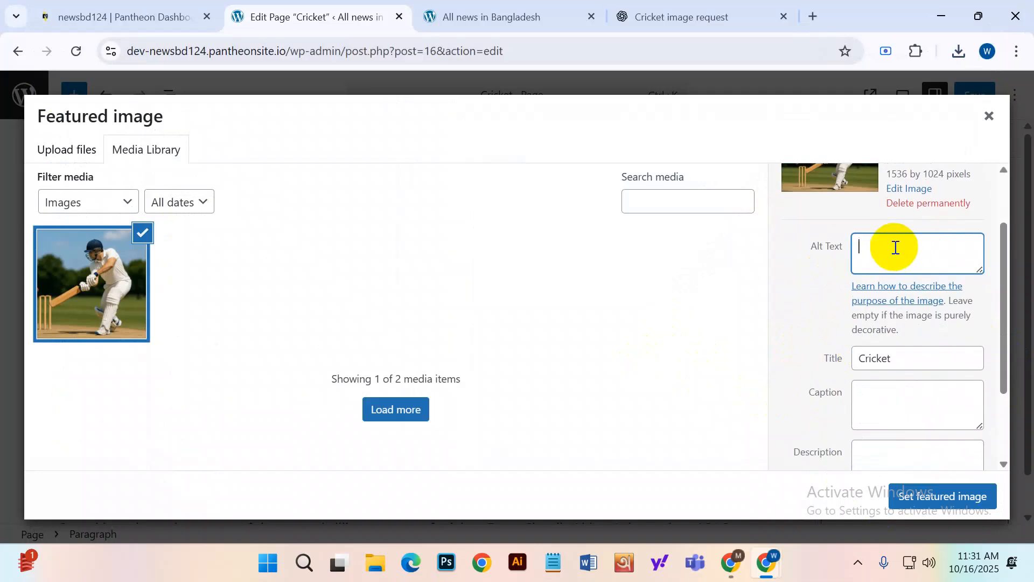
text(Alt text)
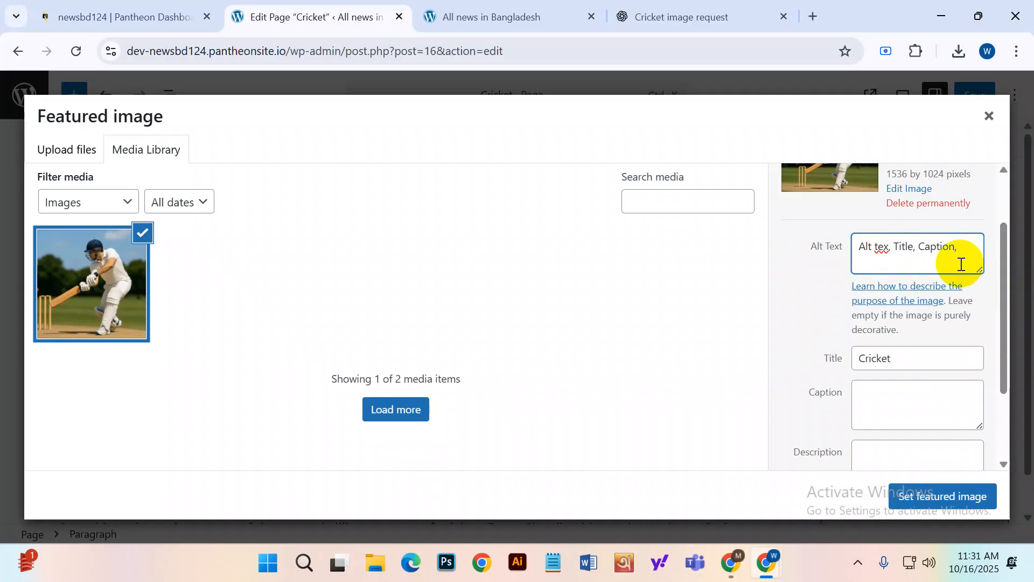
text(cription)
key(ctrl+a)
key(ctrl+c)
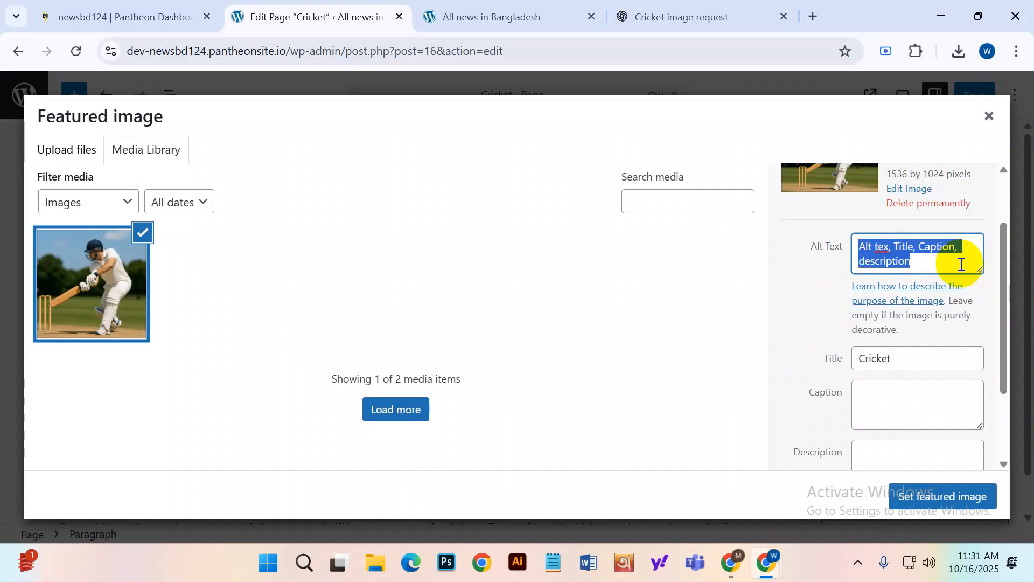
key(BackSpace)
Paste the field list into the cricket image chat and select ChatGPT's suggested alt text sentence.
click(664, 22)
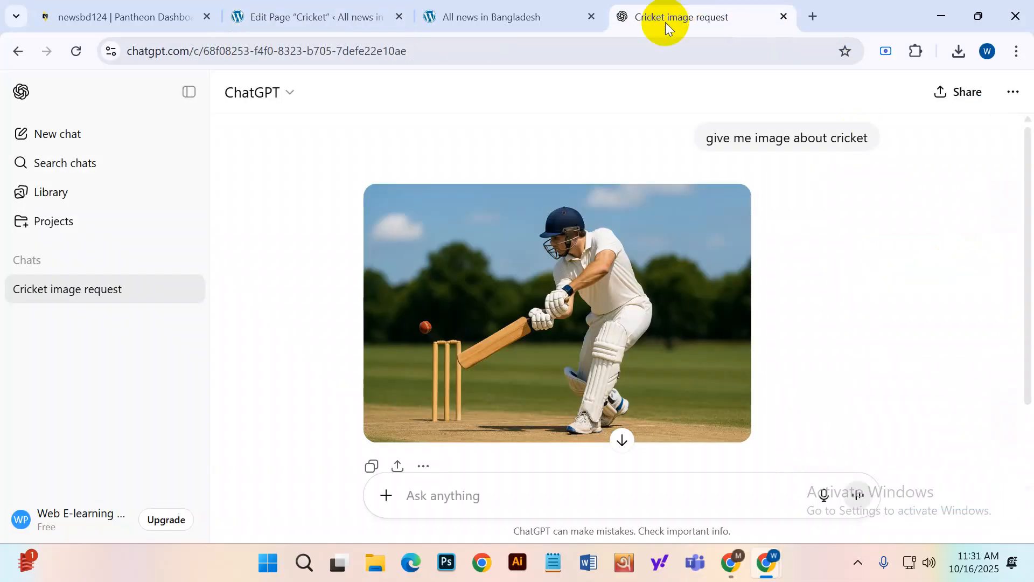
scroll(545, 437, down, 2)
click(466, 487)
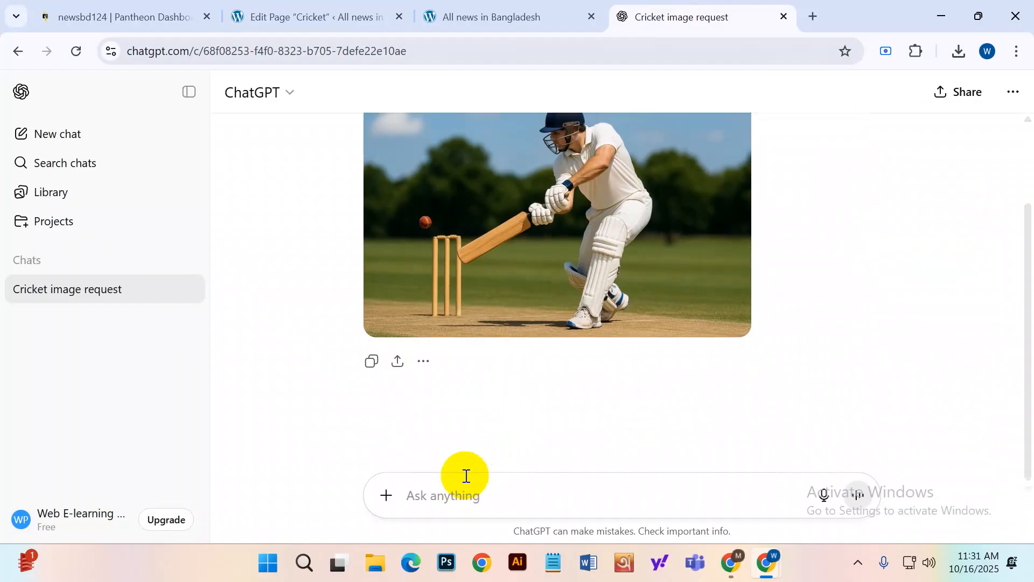
key(ctrl+v)
key(Return)
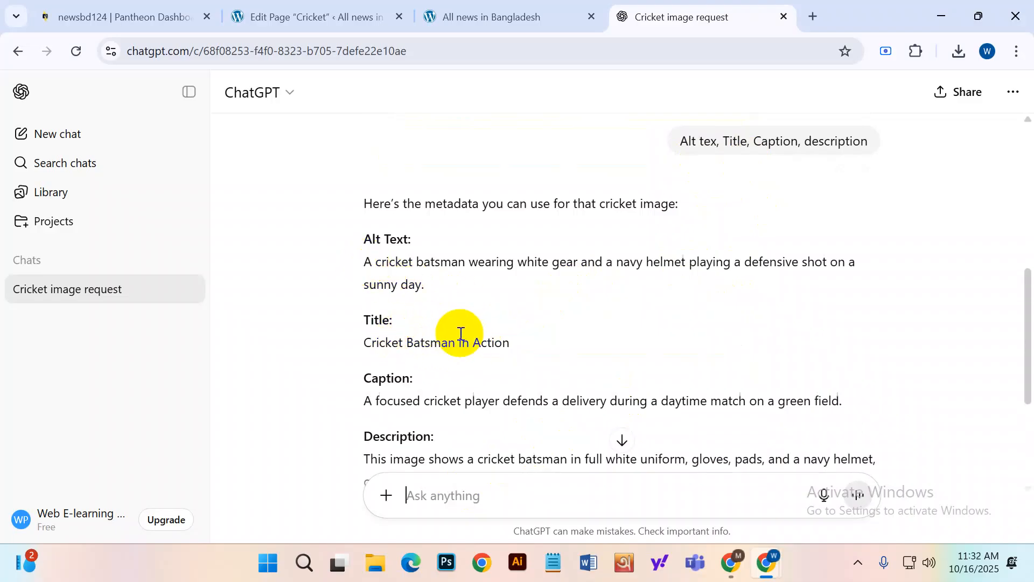
scroll(445, 377, down, 4)
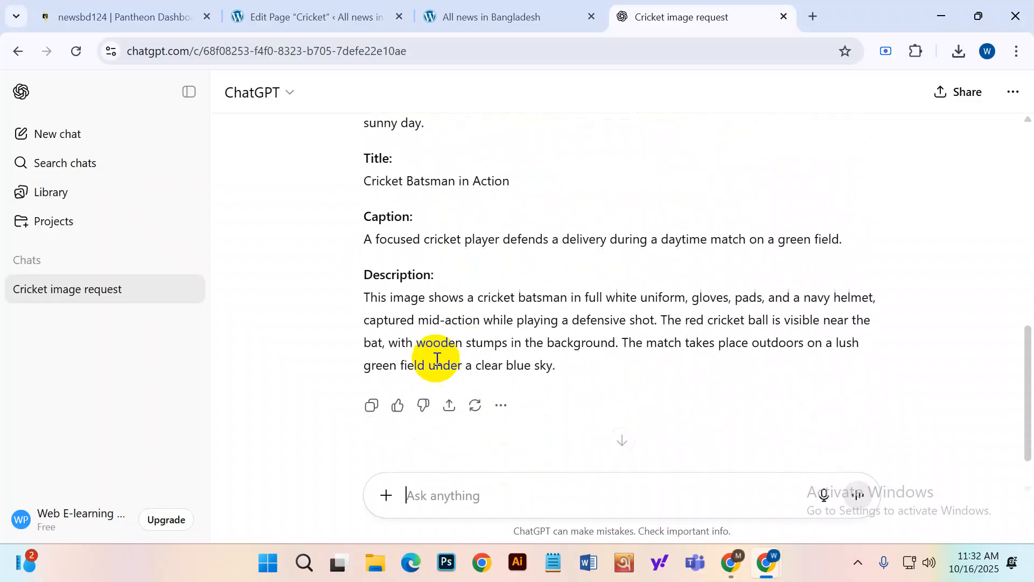
scroll(462, 369, up, 6)
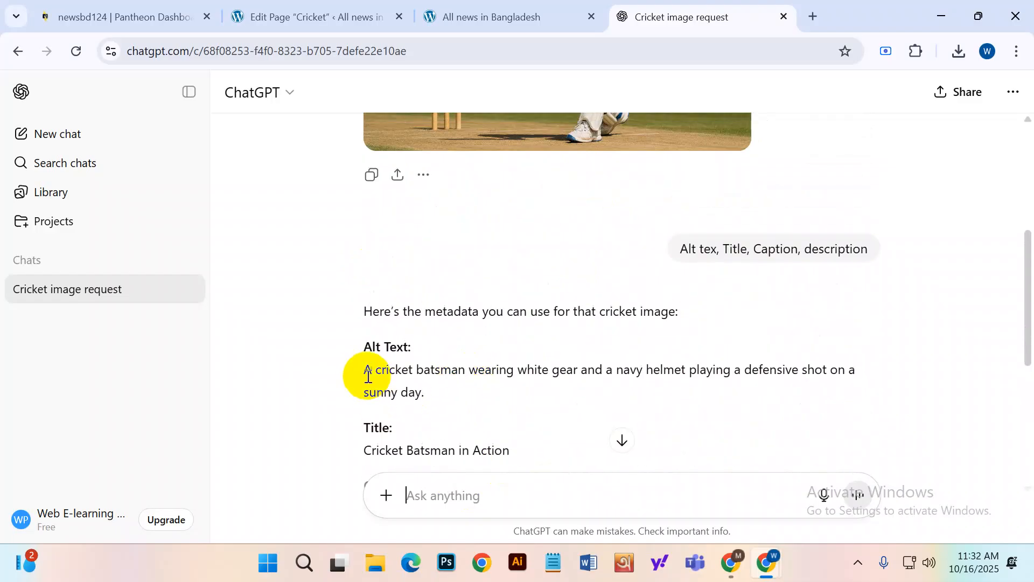
drag(365, 369, 428, 388)
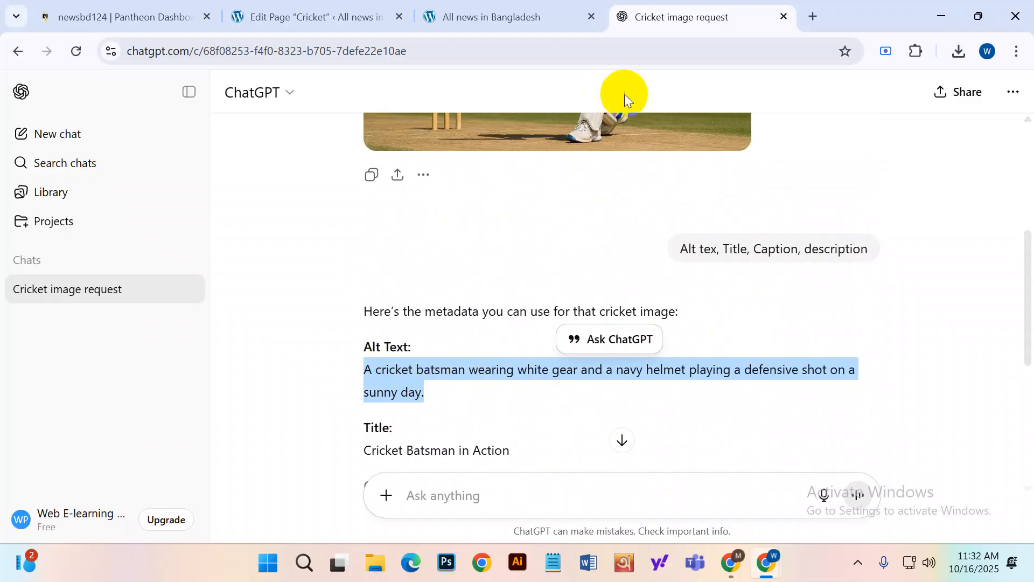
Replace the image title 'Cricket' with ChatGPT's 'Cricket Batsman in Action'.
click(513, 6)
click(336, 6)
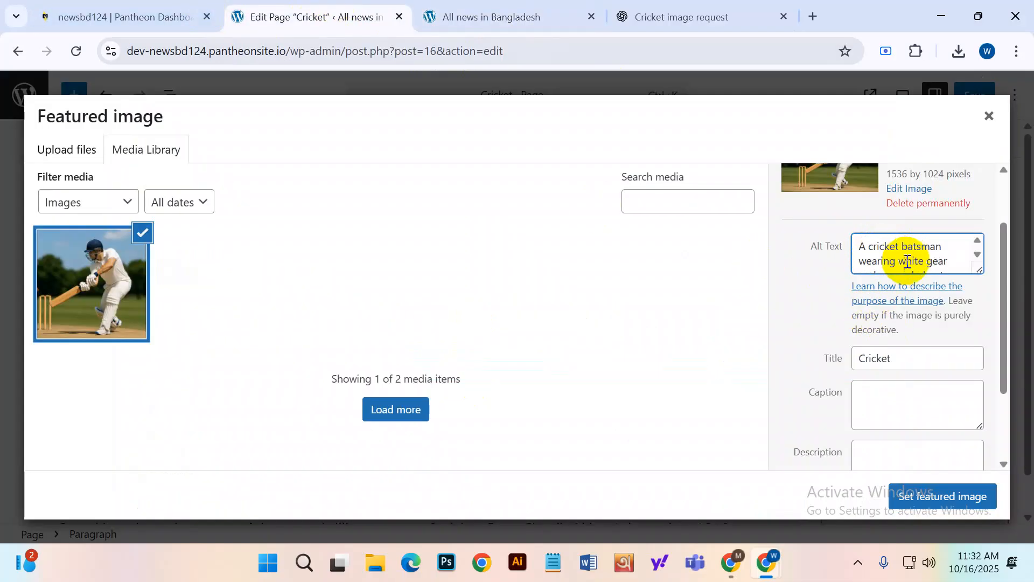
click(653, 15)
scroll(454, 348, down, 3)
click(360, 288)
drag(361, 287, 533, 289)
key(ctrl+c)
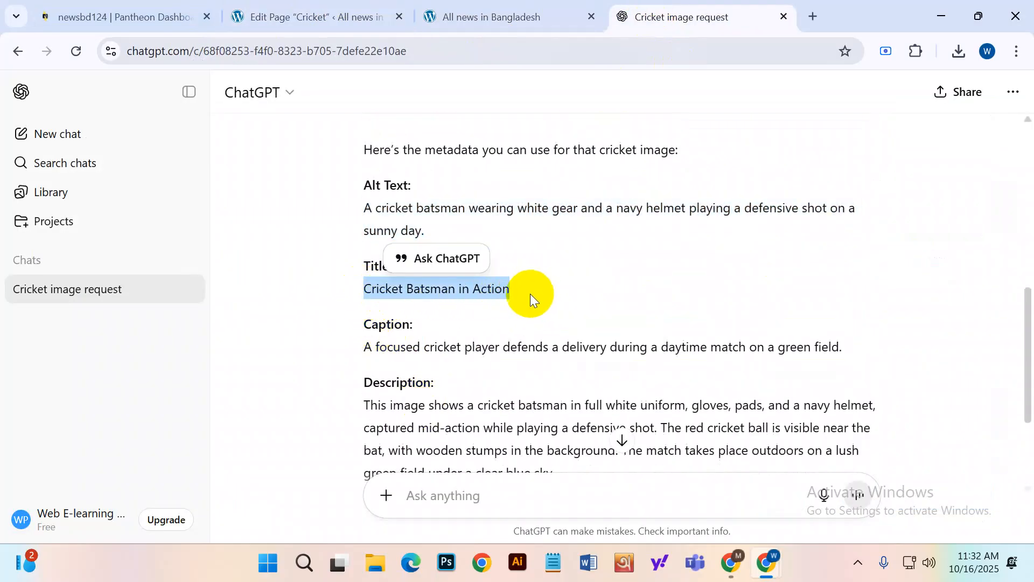
click(476, 8)
click(245, 13)
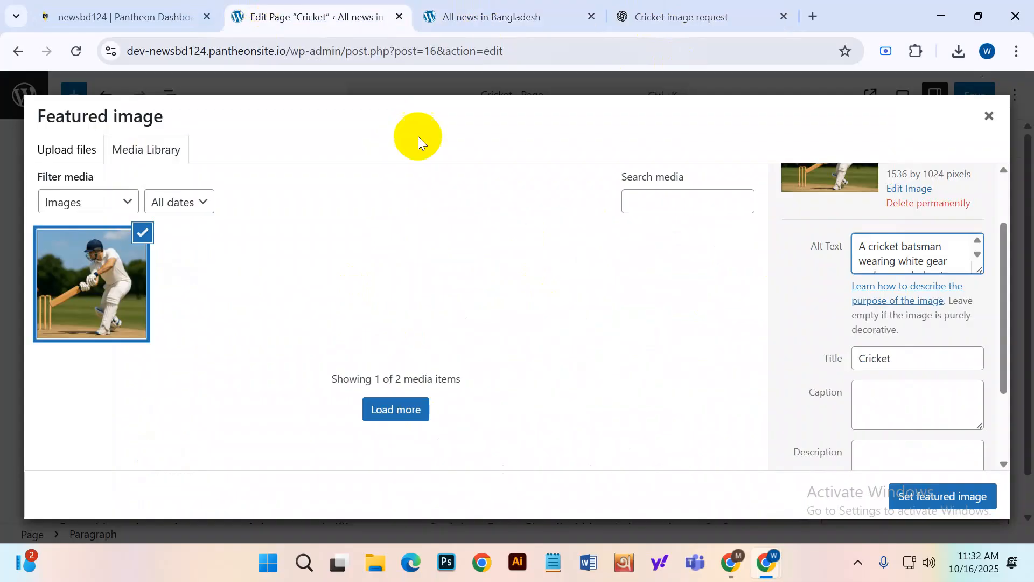
drag(916, 356, 832, 364)
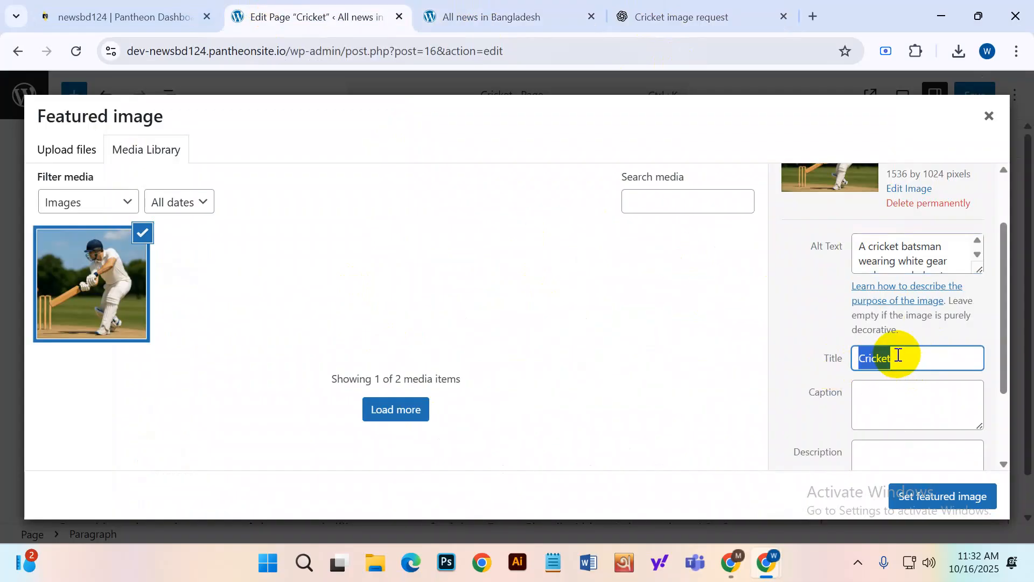
key(ctrl+v)
Copy ChatGPT's suggested caption into the image's Caption field.
click(914, 401)
click(692, 13)
scroll(474, 327, down, 1)
drag(353, 265, 808, 258)
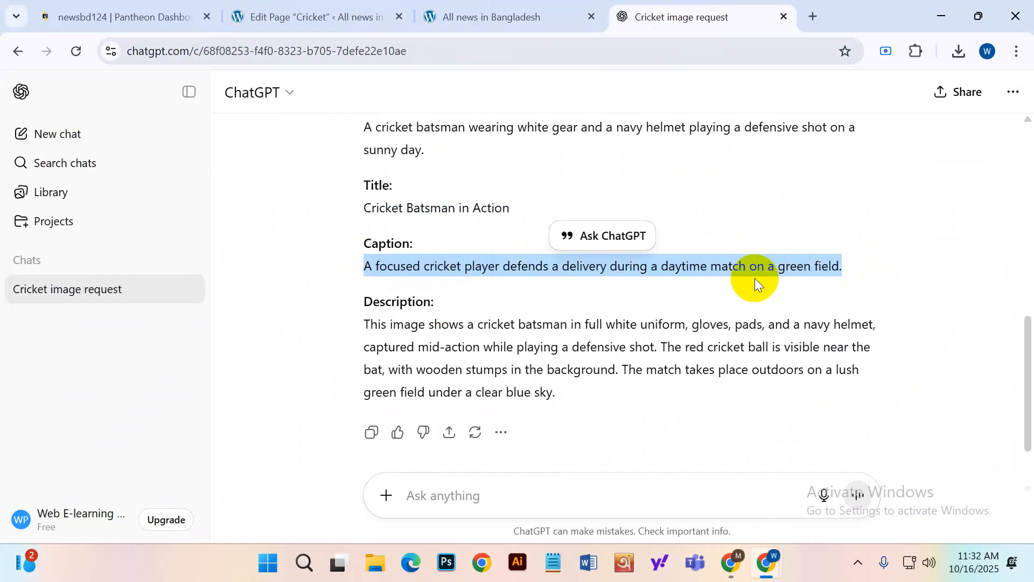
click(348, 24)
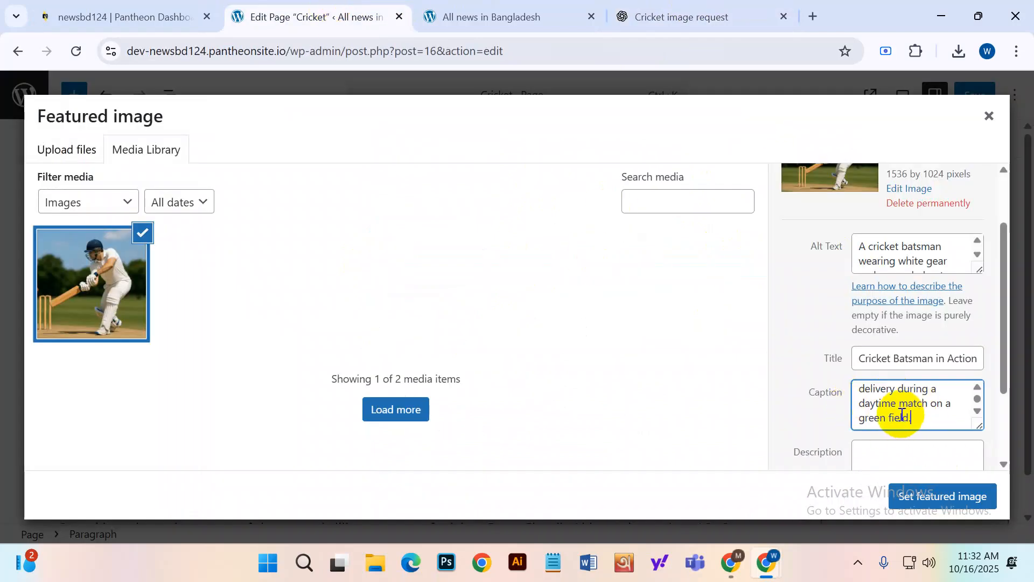
scroll(901, 417, down, 3)
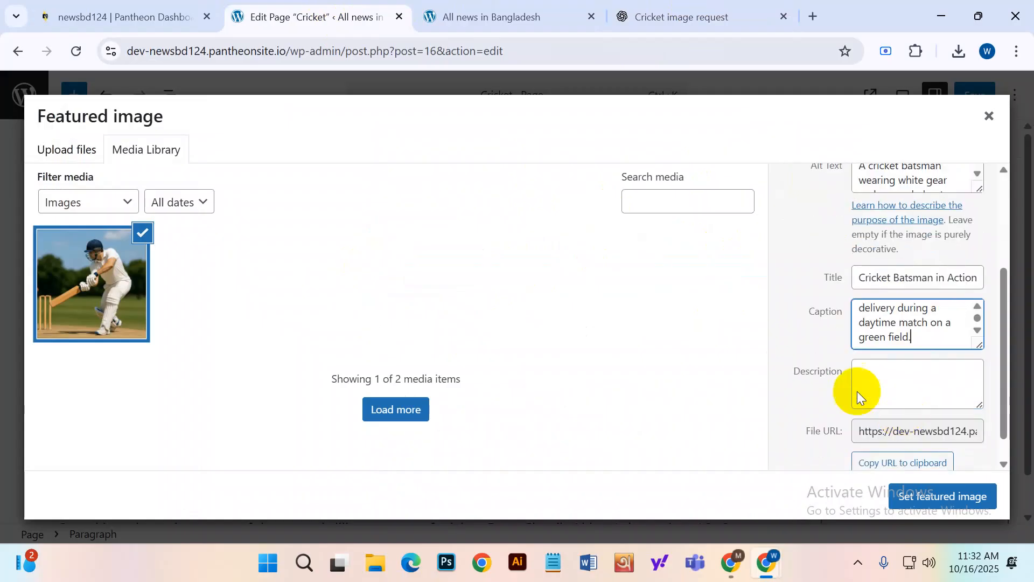
Add ChatGPT's description to the Description field and set the batsman image as featured image.
click(658, 15)
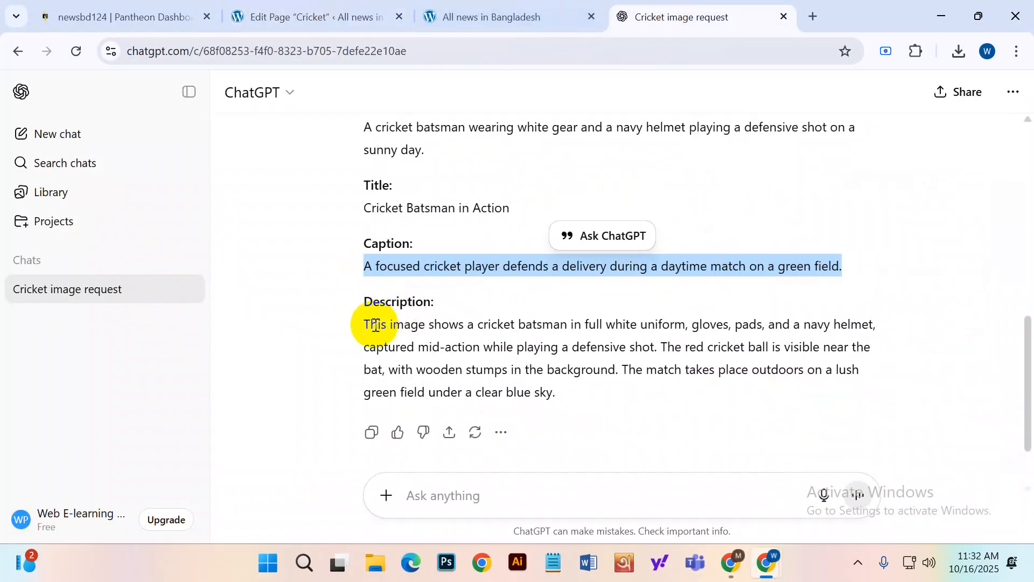
drag(364, 322, 564, 394)
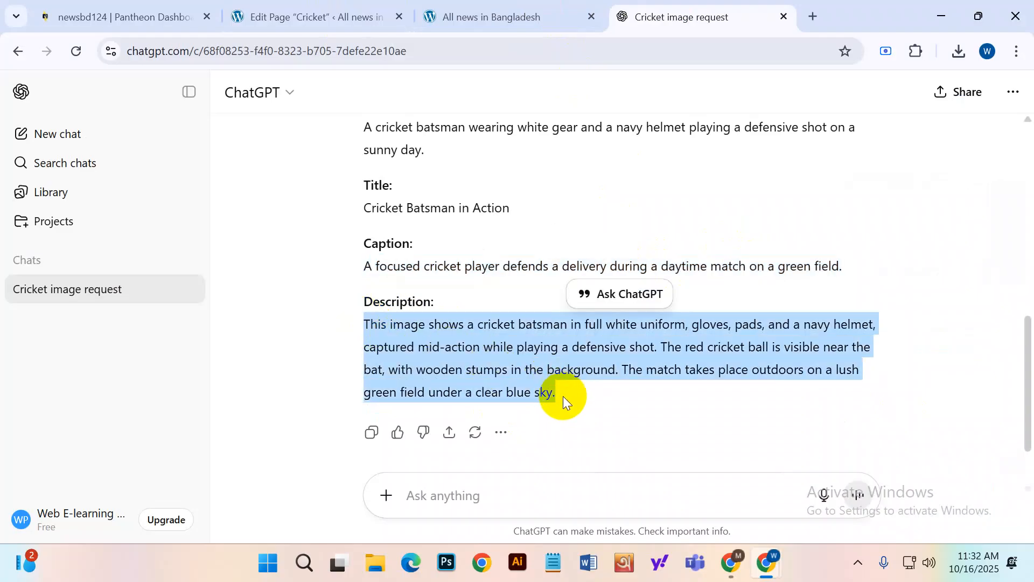
click(480, 8)
click(309, 11)
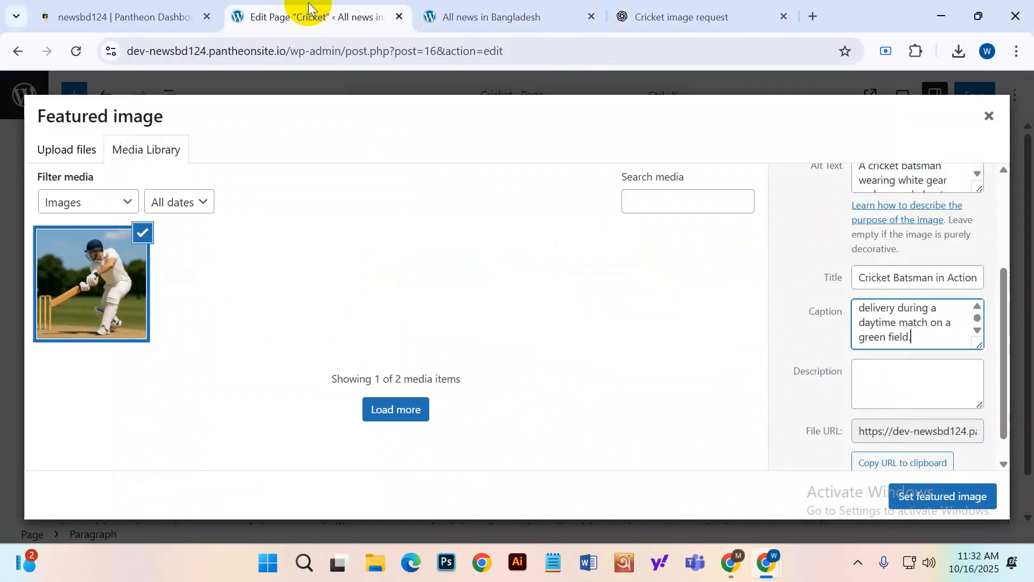
click(892, 371)
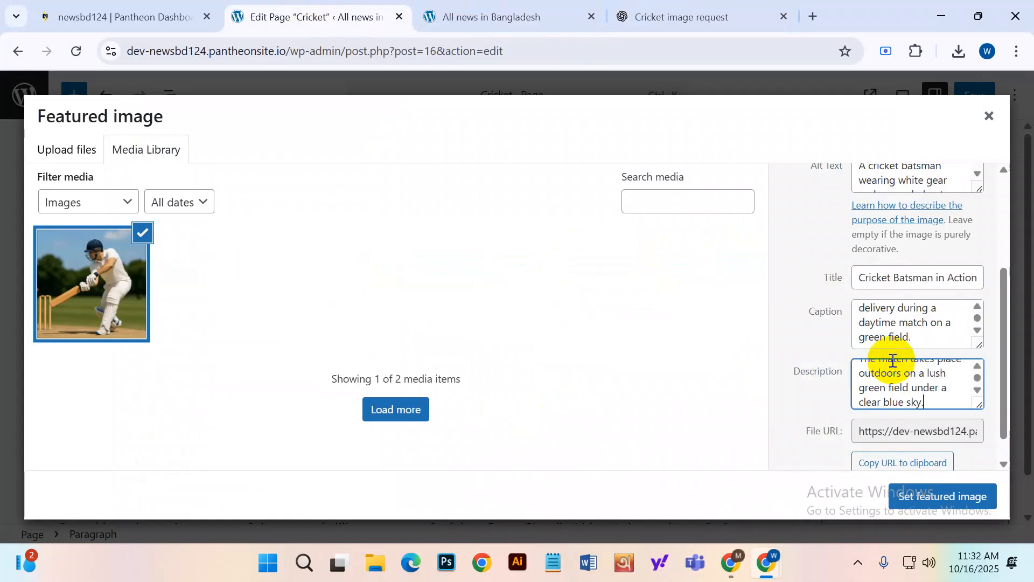
scroll(915, 396, down, 1)
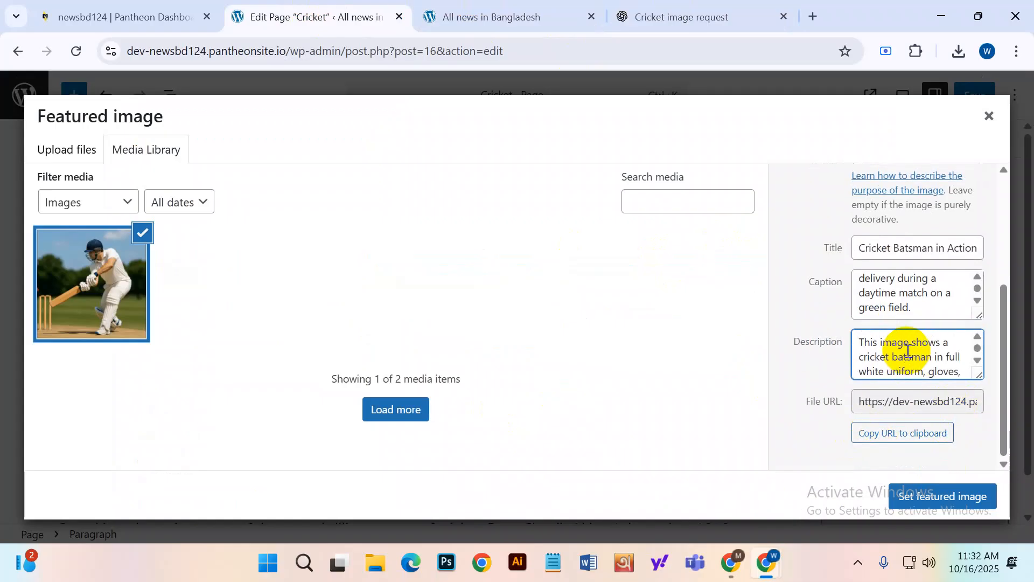
scroll(787, 283, up, 2)
scroll(792, 327, down, 2)
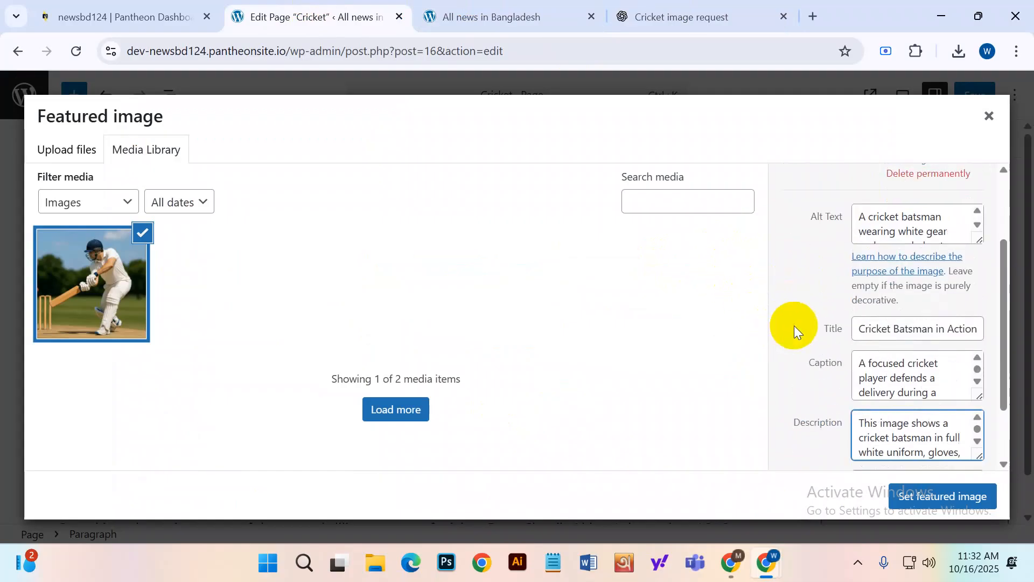
scroll(832, 323, up, 2)
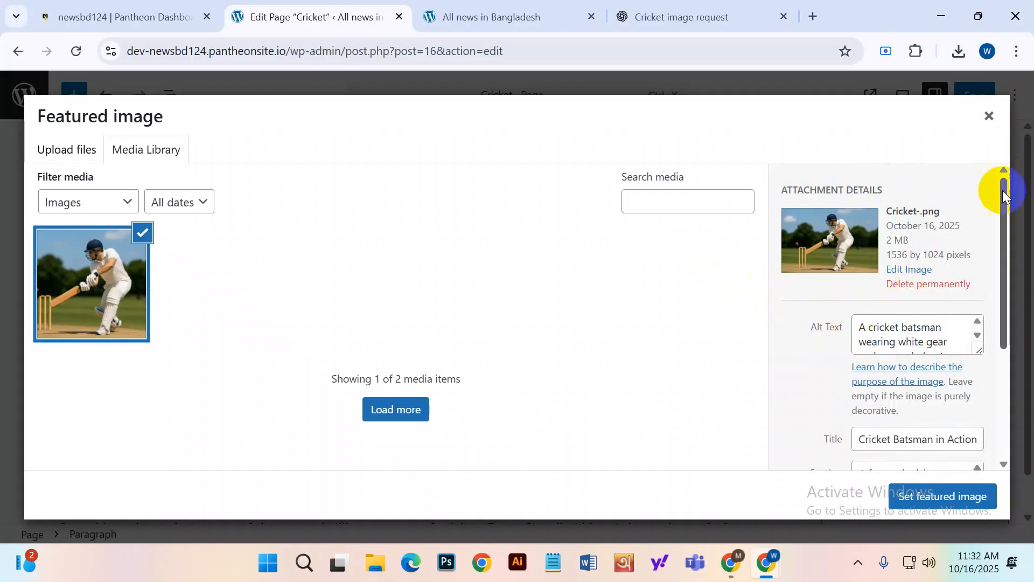
scroll(937, 237, down, 4)
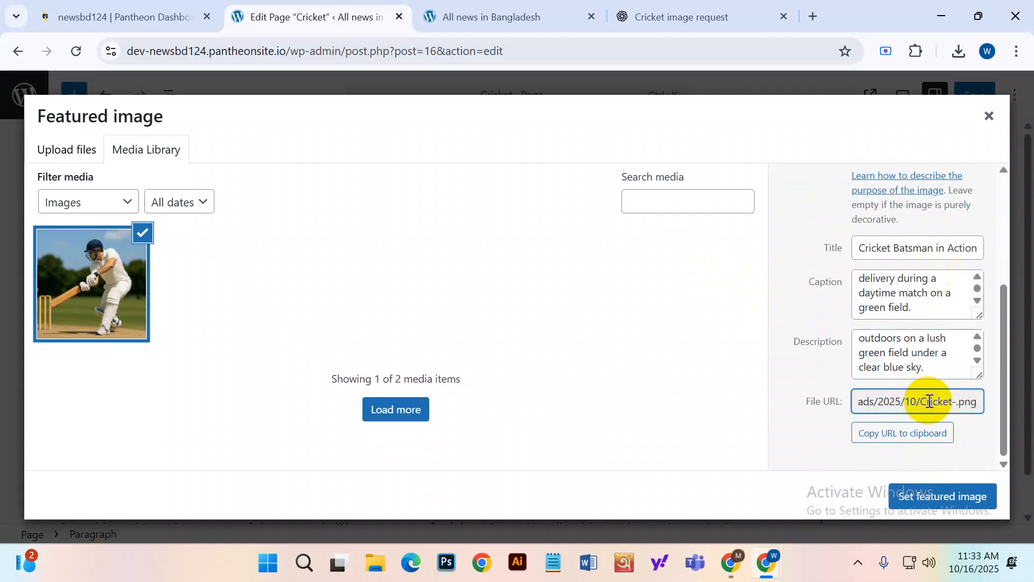
click(907, 500)
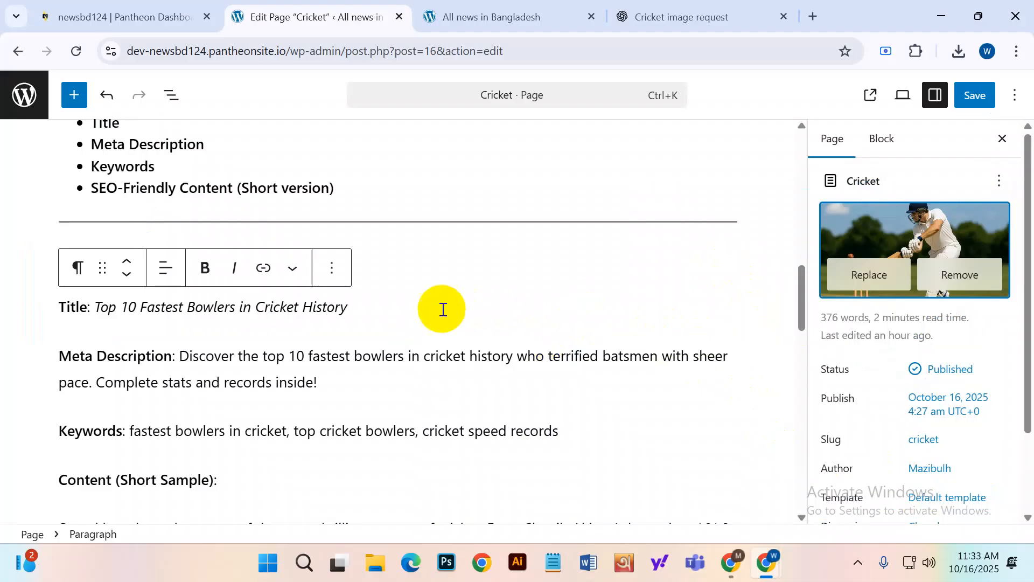
Save the Cricket page with the batsman image as its featured image, then view the front page.
scroll(413, 329, up, 7)
scroll(404, 335, down, 7)
scroll(511, 337, down, 20)
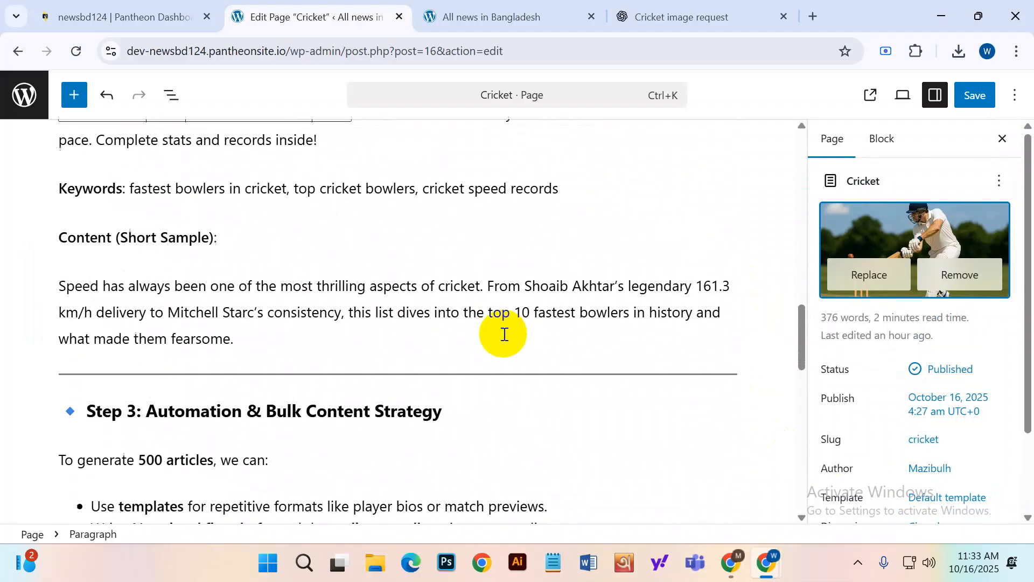
scroll(350, 345, up, 5)
scroll(348, 345, down, 5)
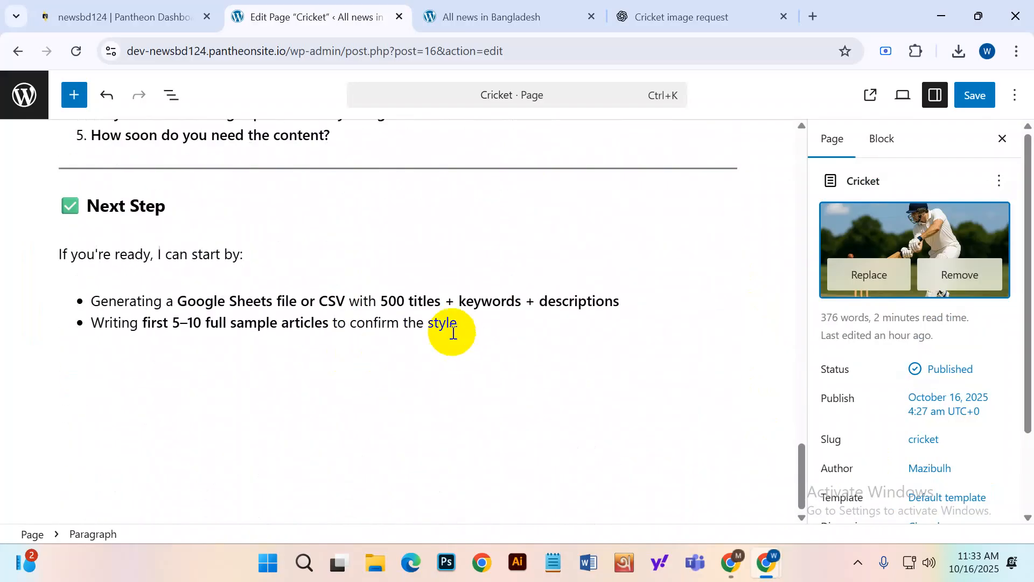
scroll(916, 334, down, 2)
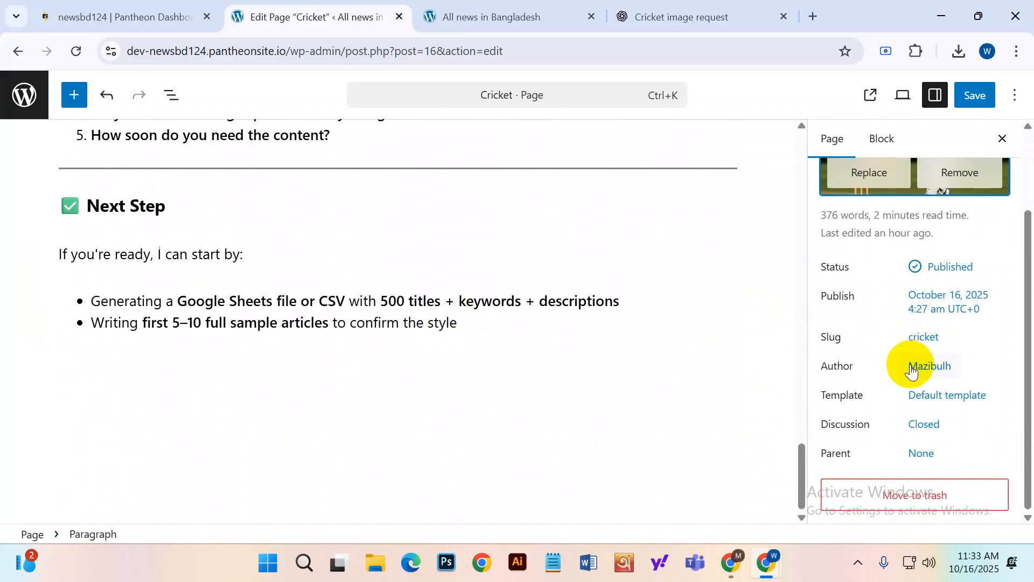
scroll(913, 367, up, 2)
scroll(439, 383, up, 6)
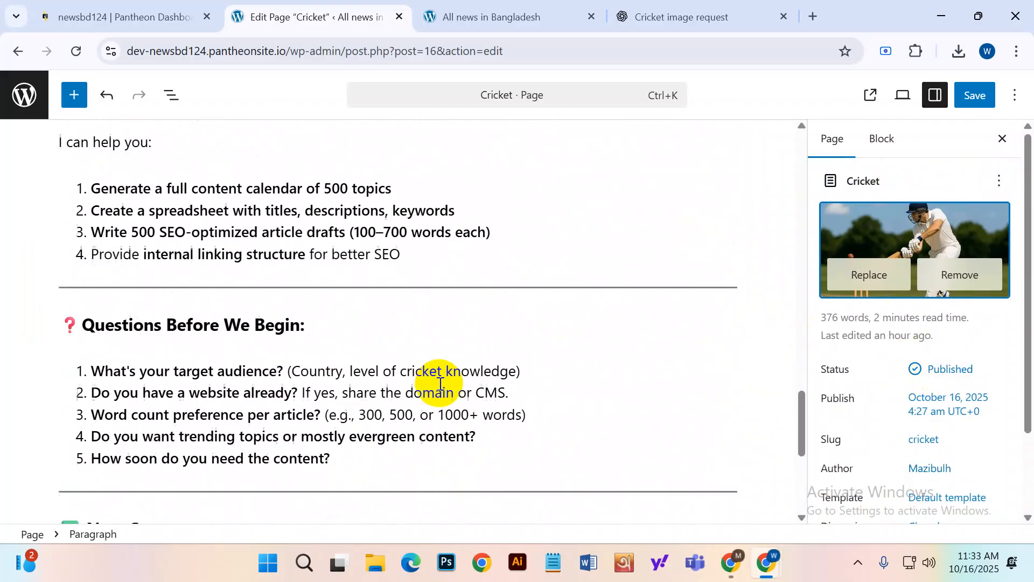
scroll(440, 382, down, 6)
click(975, 95)
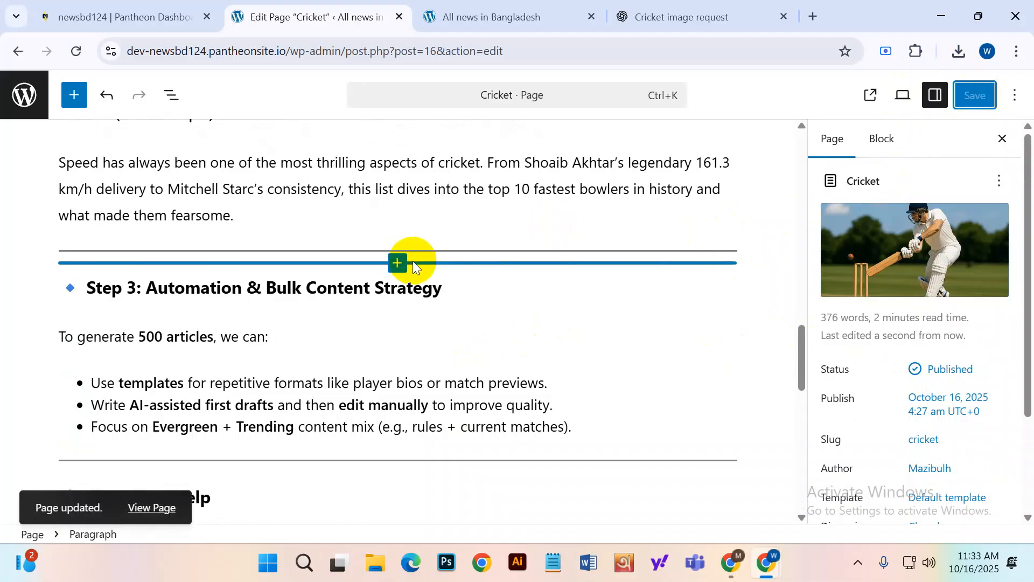
click(483, 12)
Load the copied site address in a new incognito window, then go back to the Cricket page editor.
scroll(262, 192, up, 3)
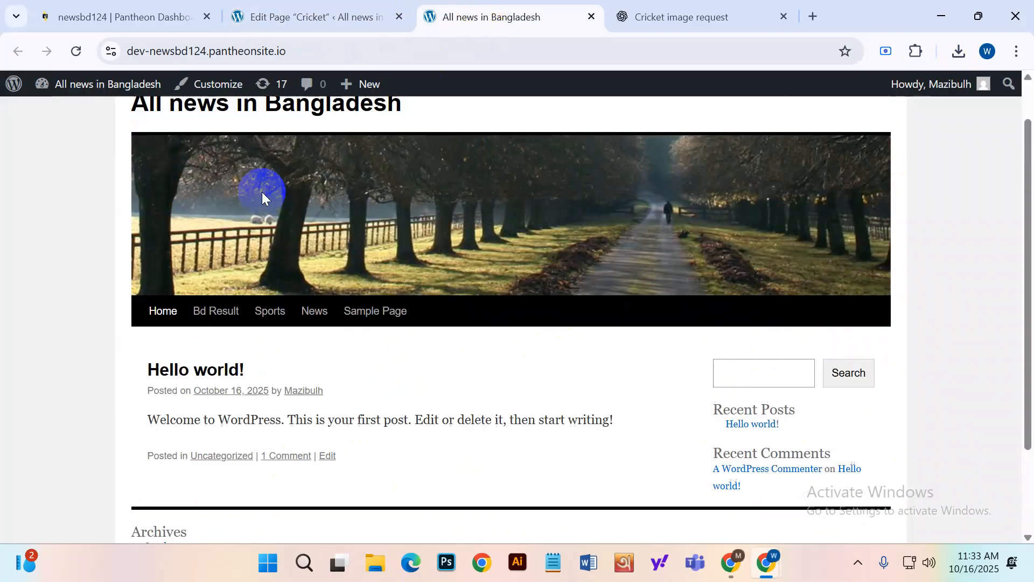
click(259, 50)
right_click(260, 50)
click(323, 195)
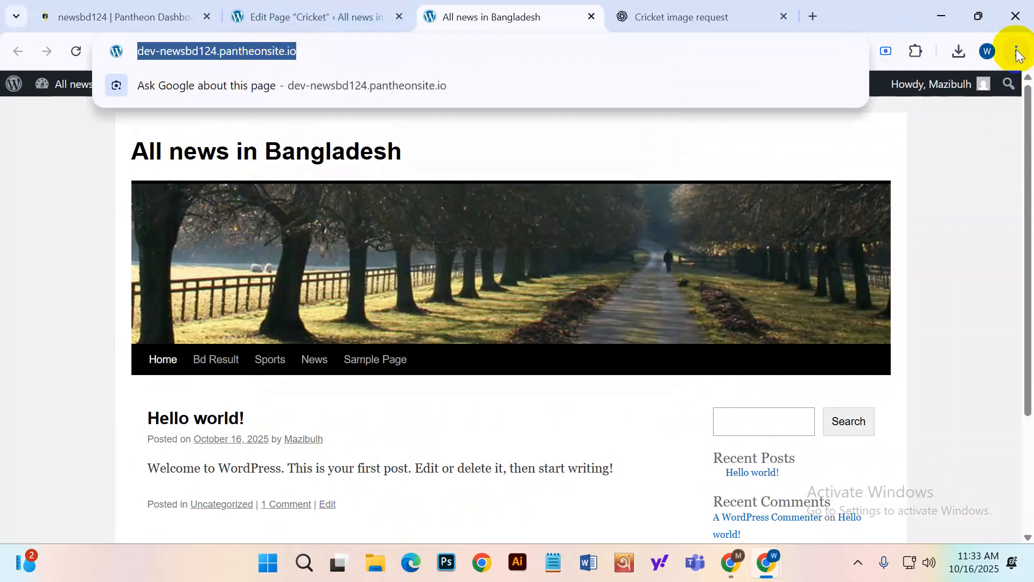
click(1016, 53)
click(889, 171)
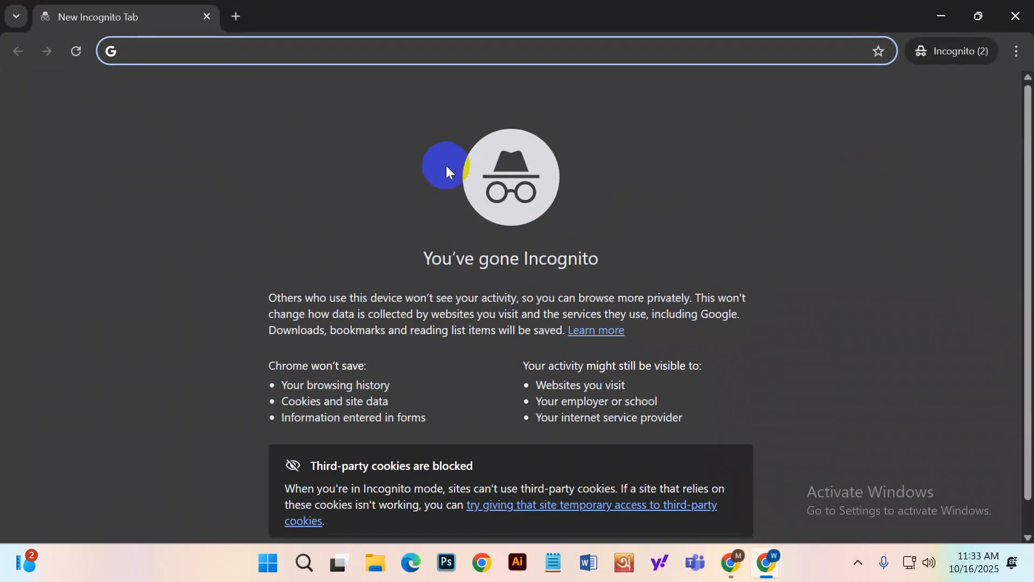
right_click(275, 43)
click(368, 210)
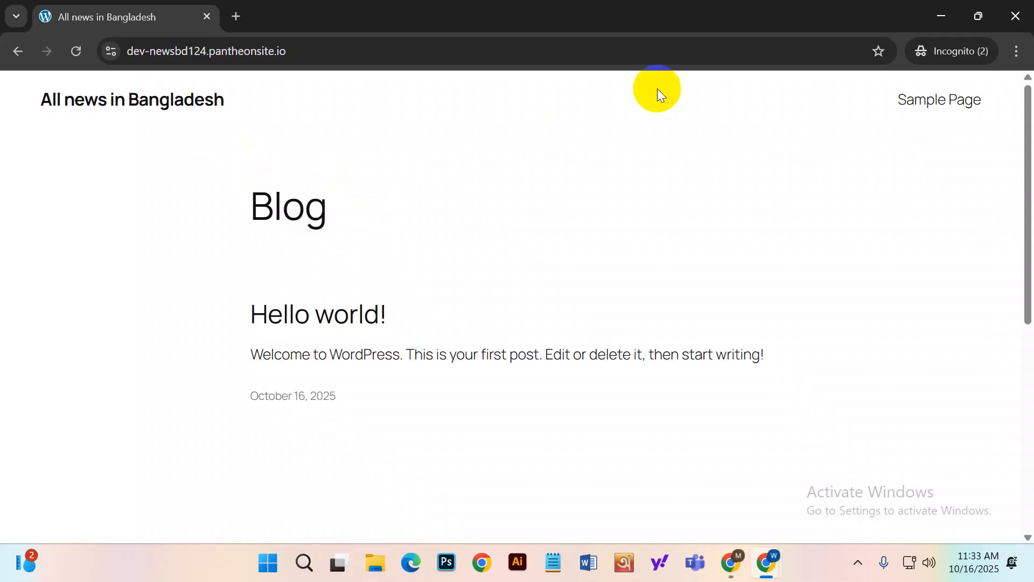
click(946, 16)
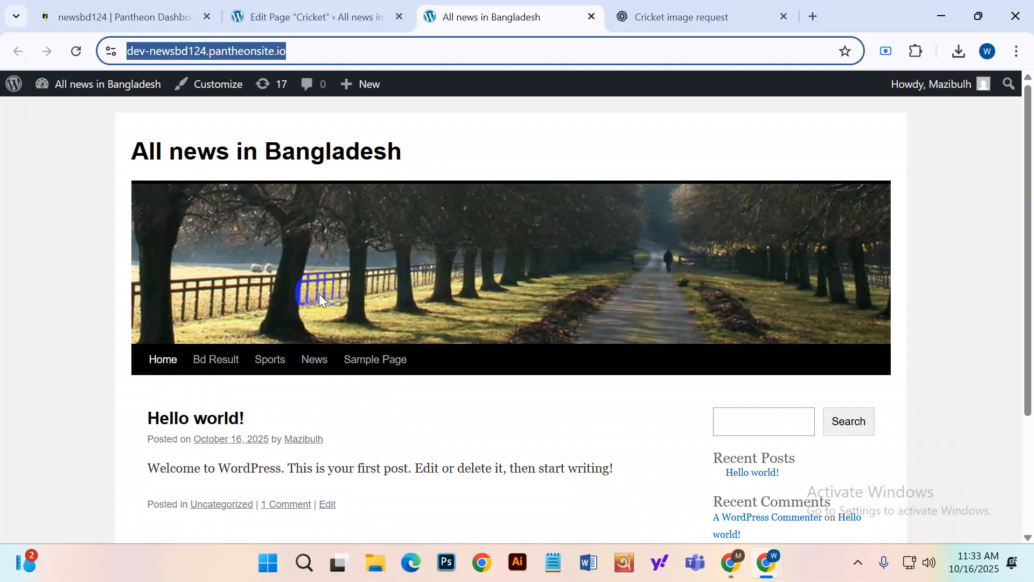
click(363, 15)
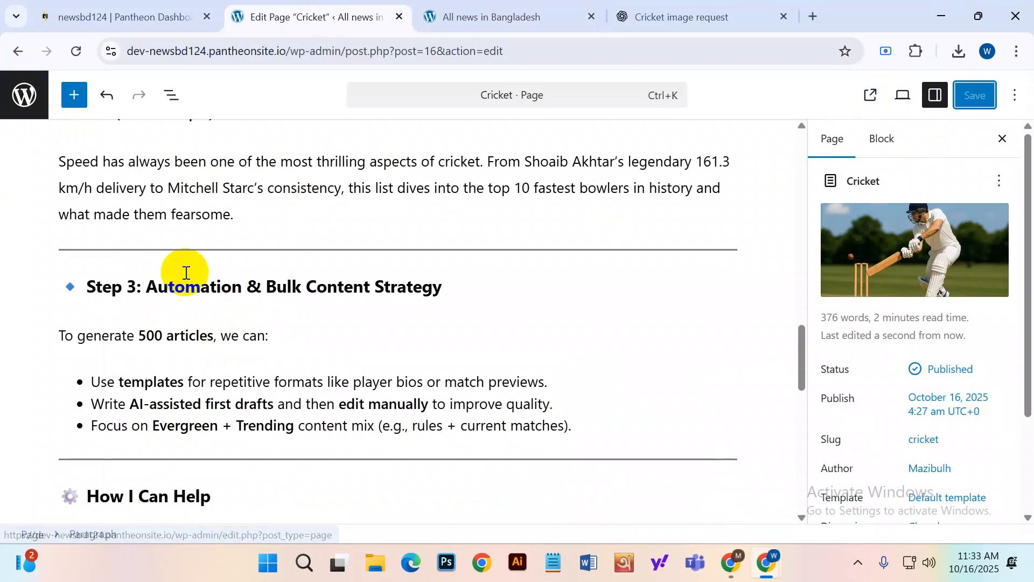
Dismiss the preview options and hide the settings sidebar in the Cricket page editor.
scroll(245, 340, down, 8)
scroll(248, 342, down, 4)
scroll(612, 362, up, 8)
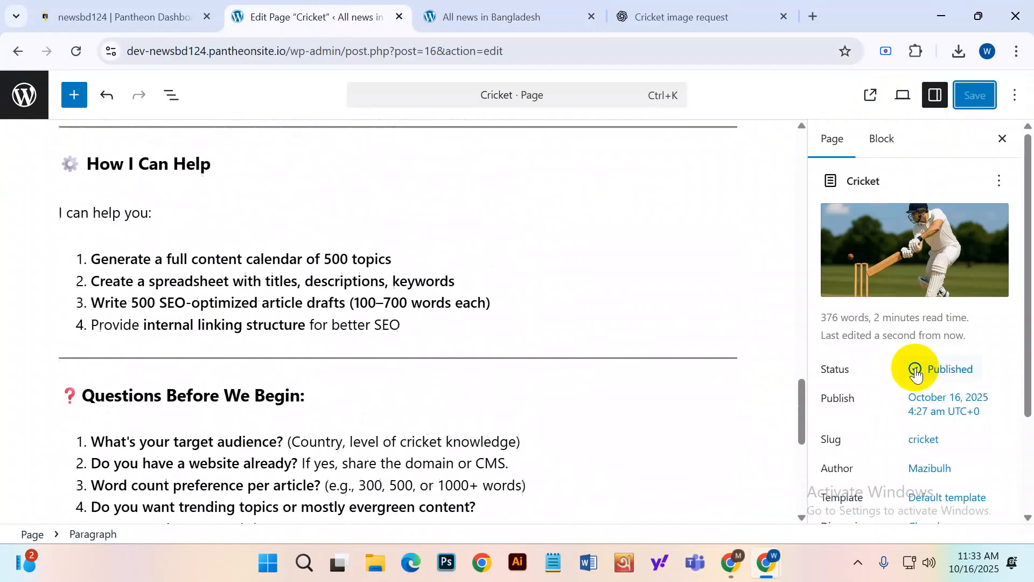
click(900, 96)
click(969, 93)
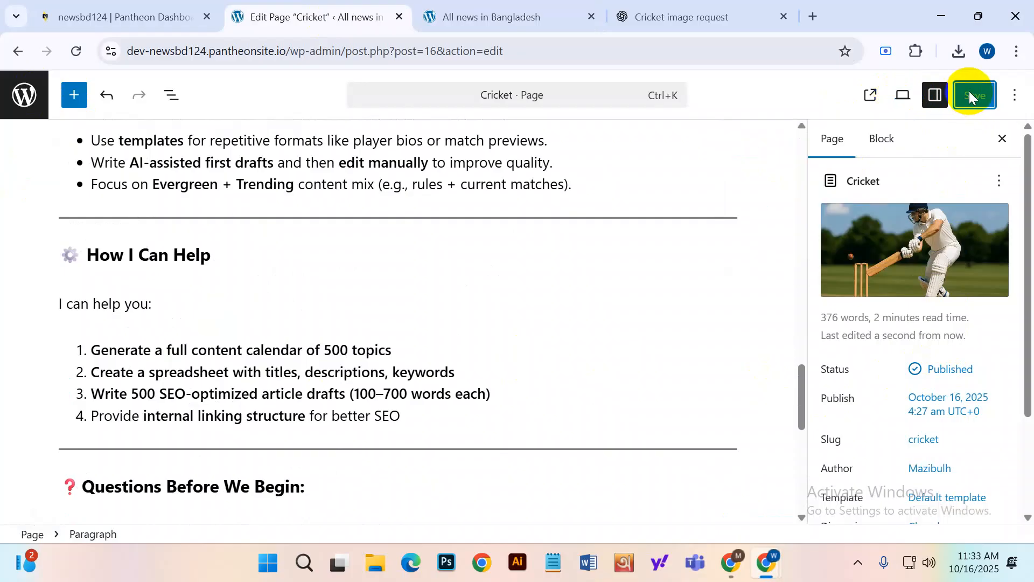
click(935, 100)
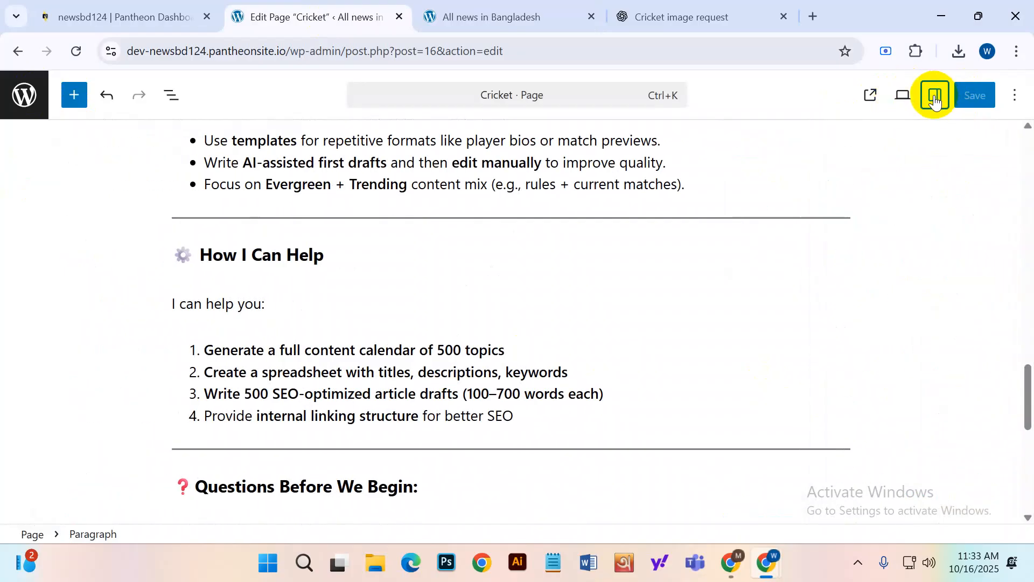
View the live Cricket page in a new tab with its batsman header, then return to the editor.
click(870, 96)
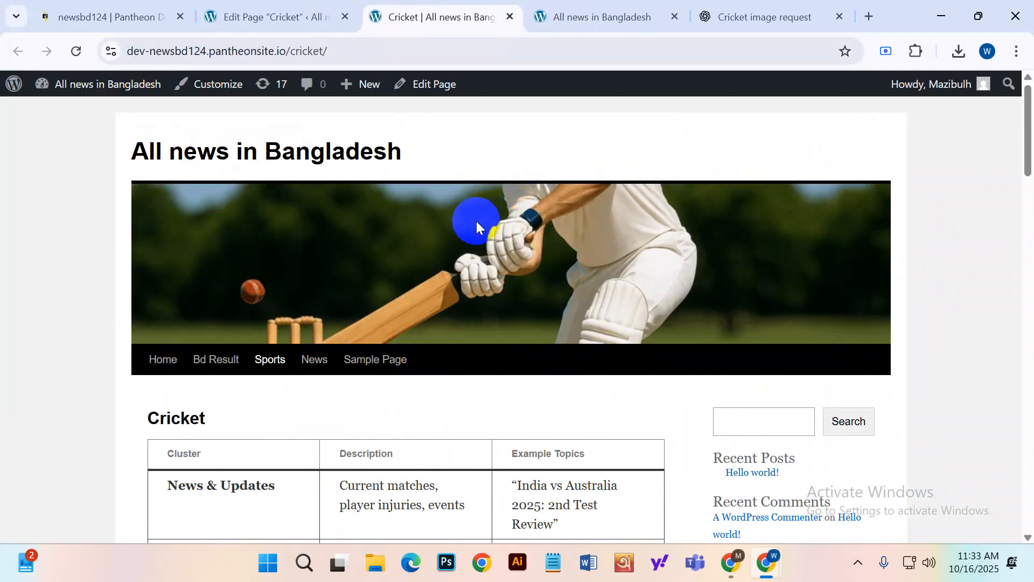
scroll(477, 235, down, 4)
scroll(477, 235, down, 9)
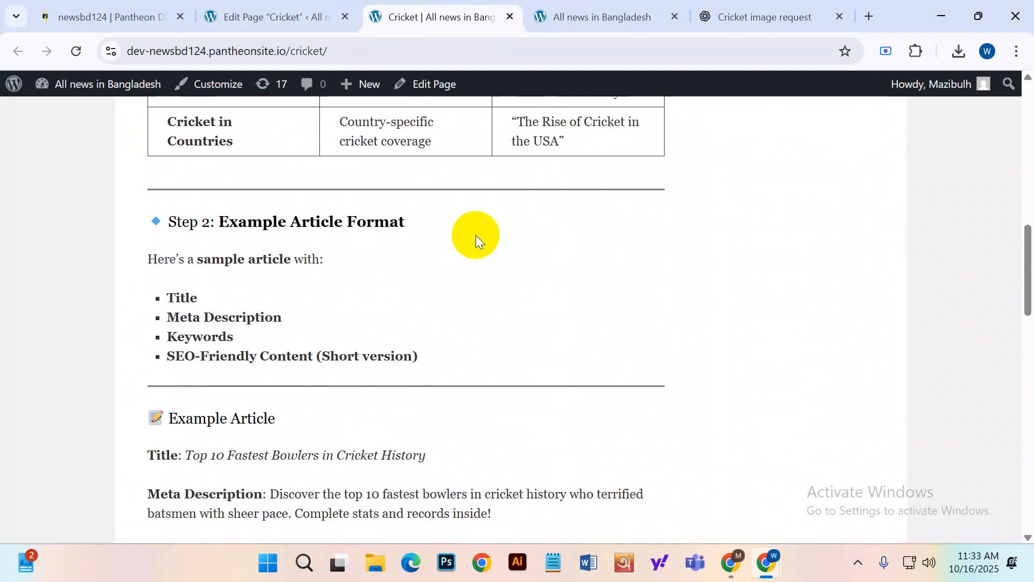
scroll(476, 235, up, 9)
scroll(474, 233, up, 4)
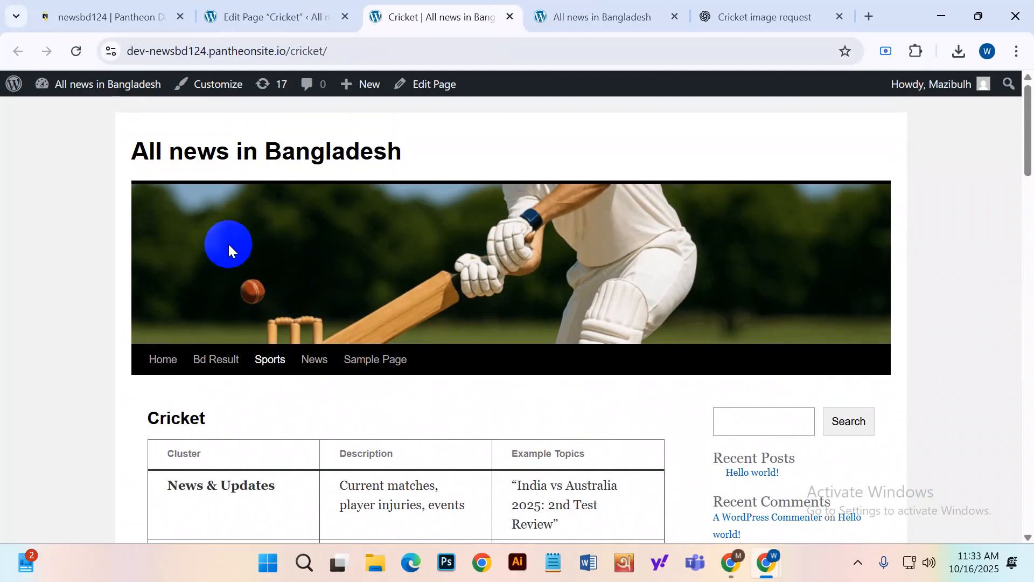
scroll(501, 285, down, 8)
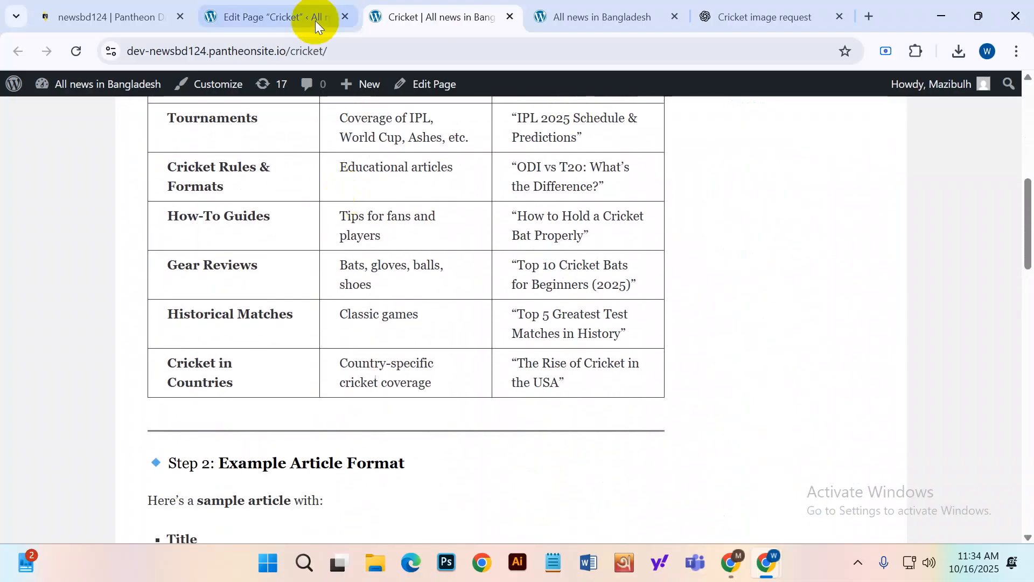
click(301, 17)
Reopen the Cricket page in the editor from the Pages list.
scroll(420, 280, down, 5)
scroll(792, 268, up, 20)
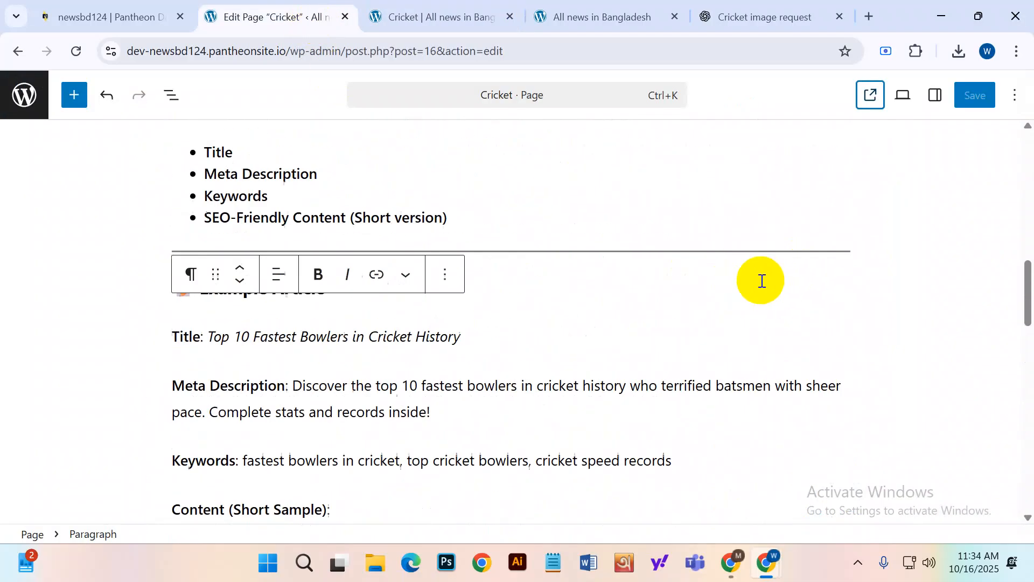
scroll(835, 267, up, 8)
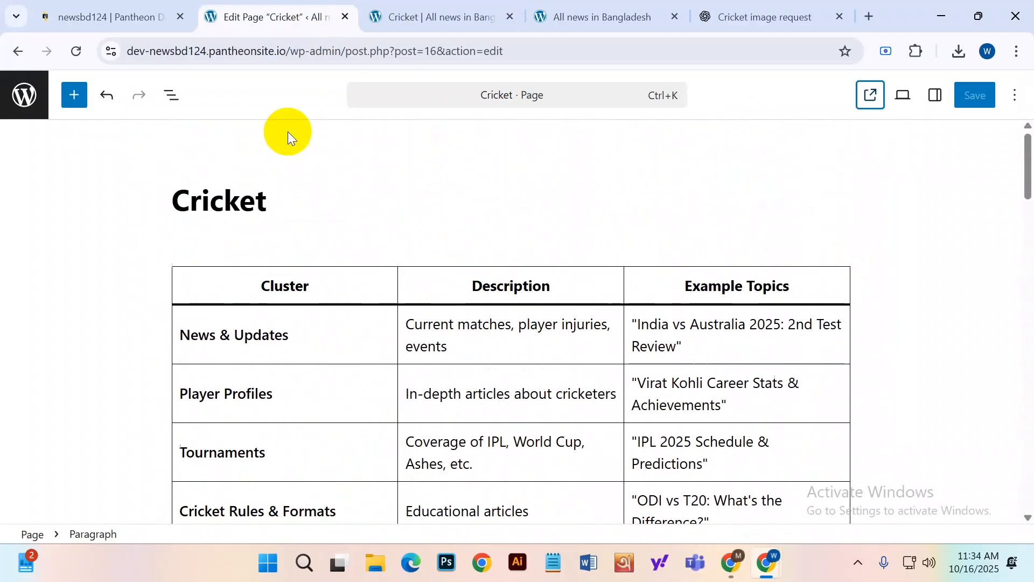
click(104, 4)
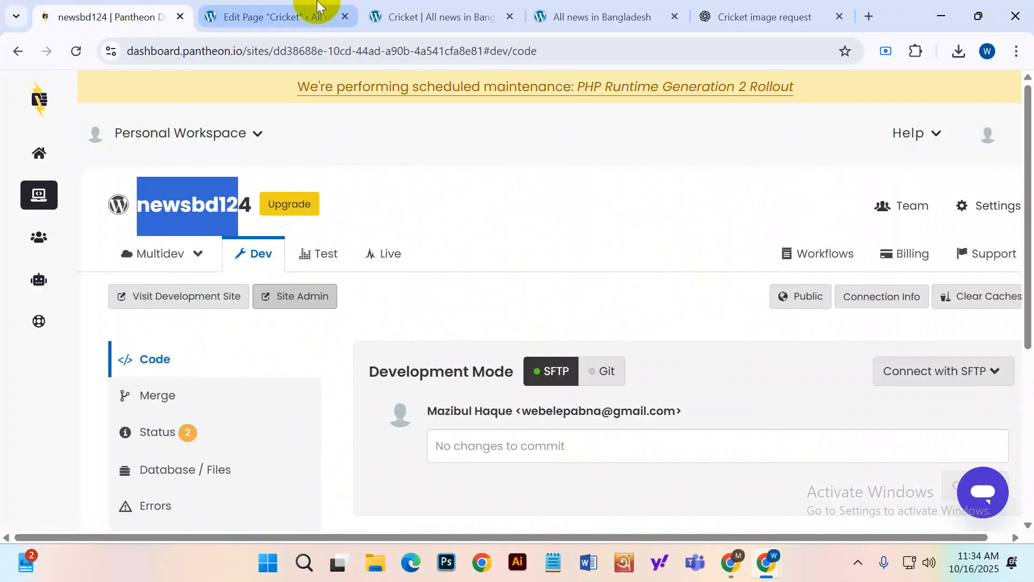
click(315, 11)
click(19, 98)
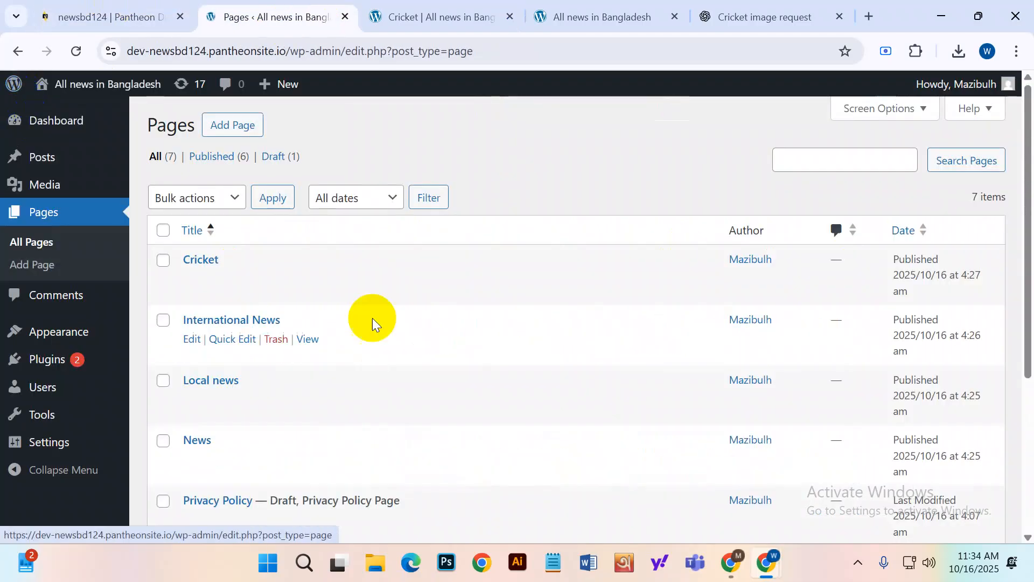
click(192, 279)
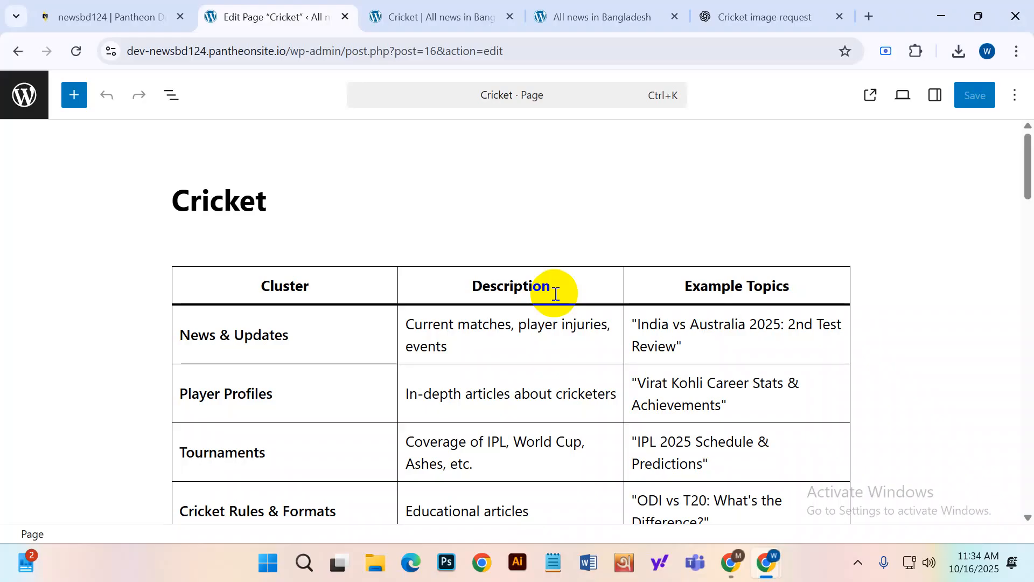
Inspect the sample-article Title and quote blocks, leaving the quote untransformed.
scroll(555, 293, down, 15)
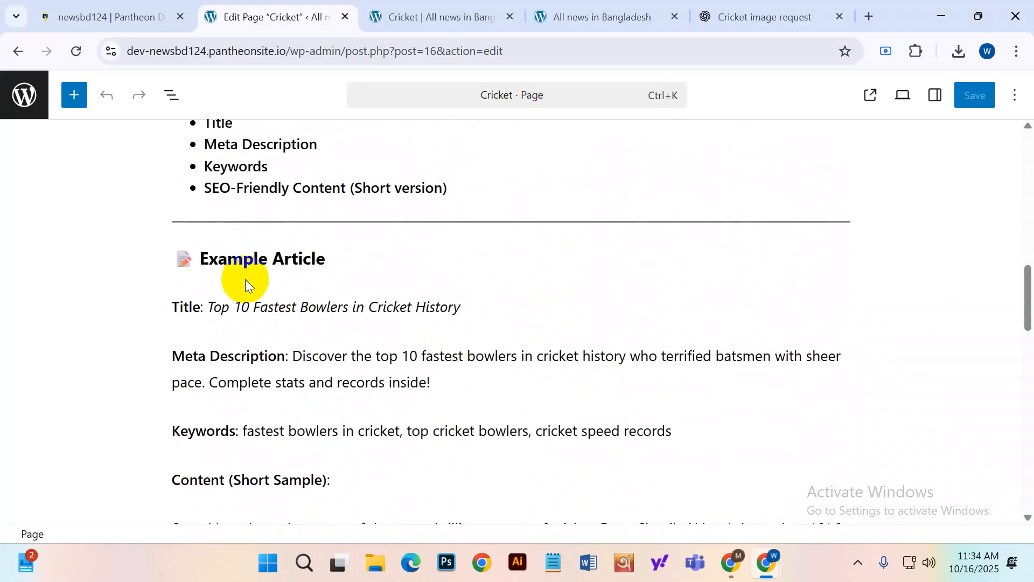
click(244, 279)
scroll(258, 346, down, 4)
click(199, 261)
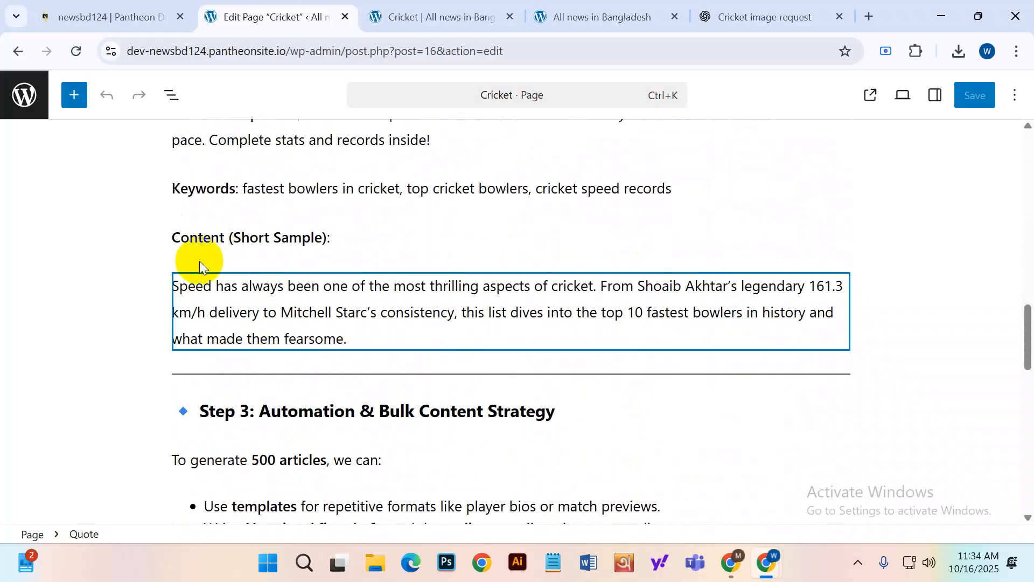
click(192, 258)
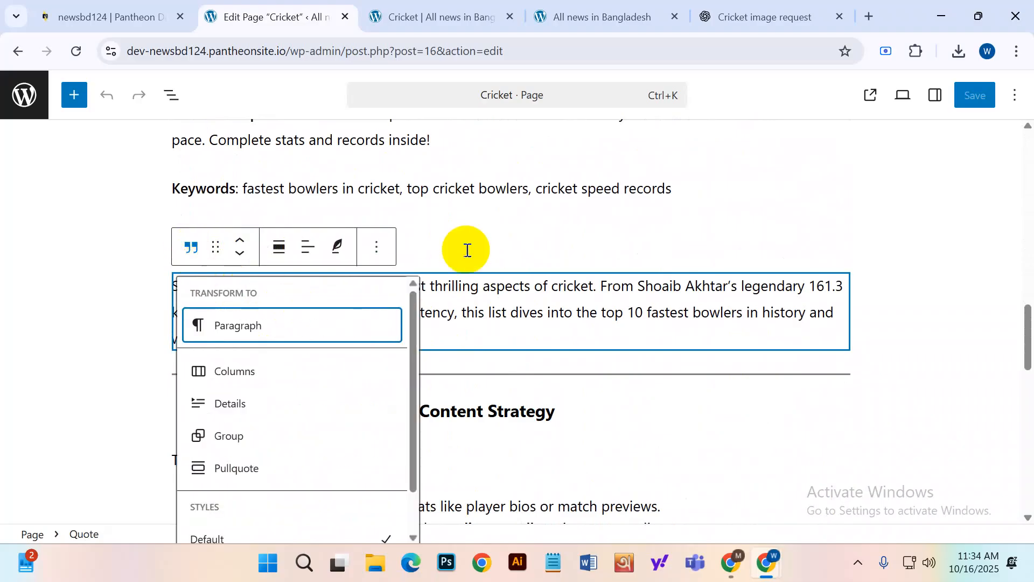
click(377, 249)
scroll(221, 323, down, 6)
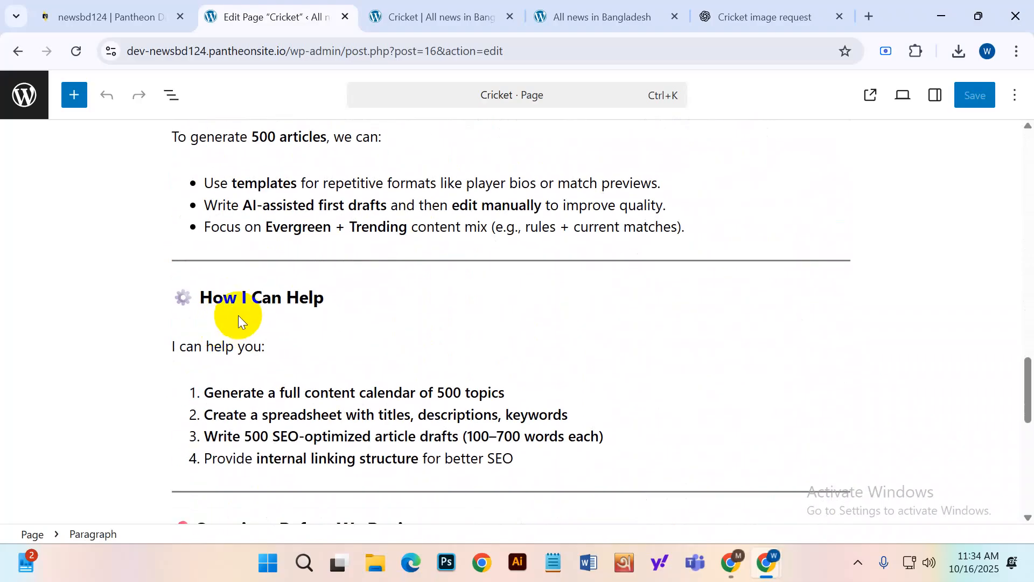
click(210, 312)
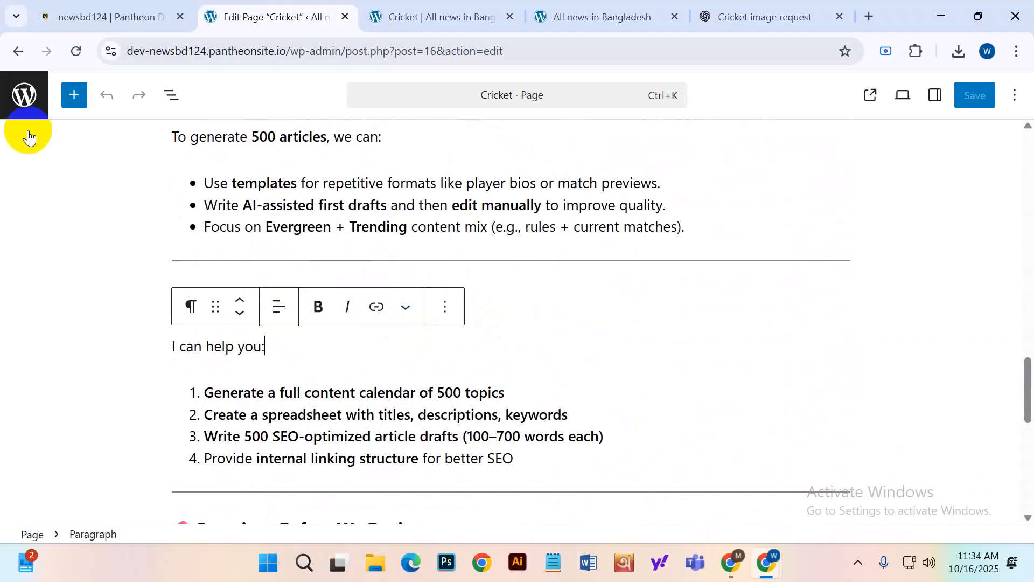
Add an empty bullet after 'SEO-Friendly Content (Short version)' and bring up the block inserter.
click(24, 97)
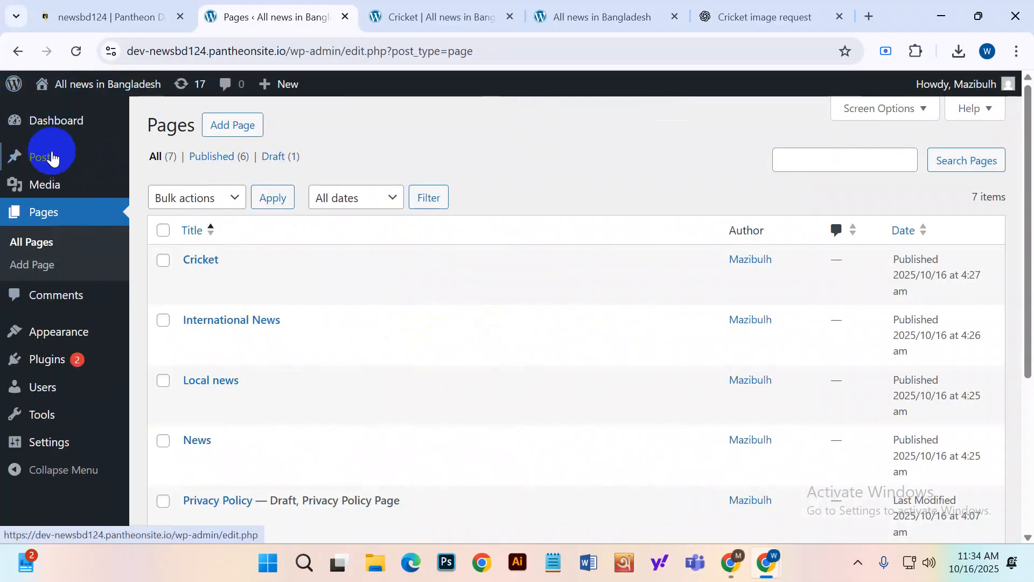
mouse_move(208, 272)
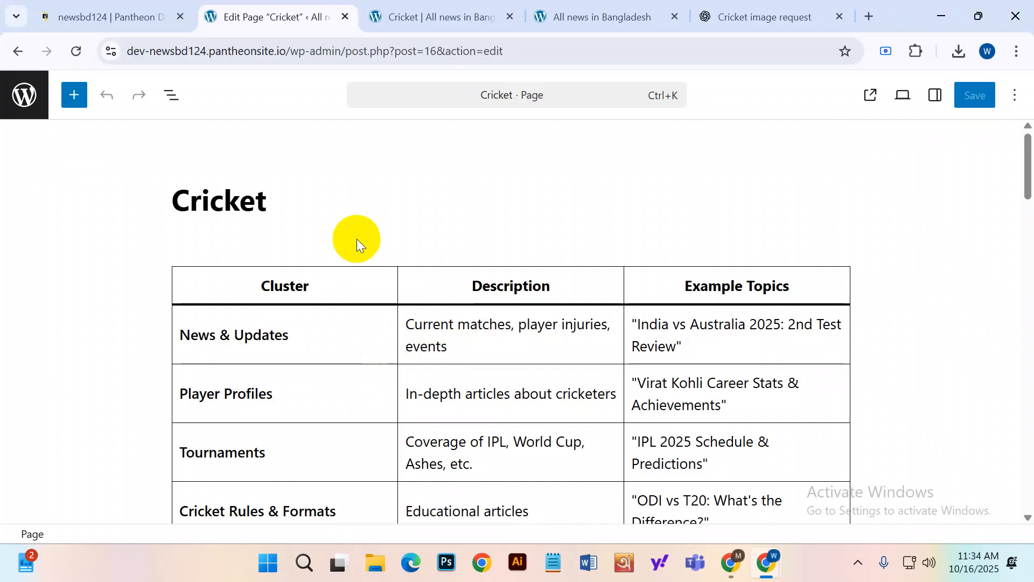
scroll(377, 296, down, 12)
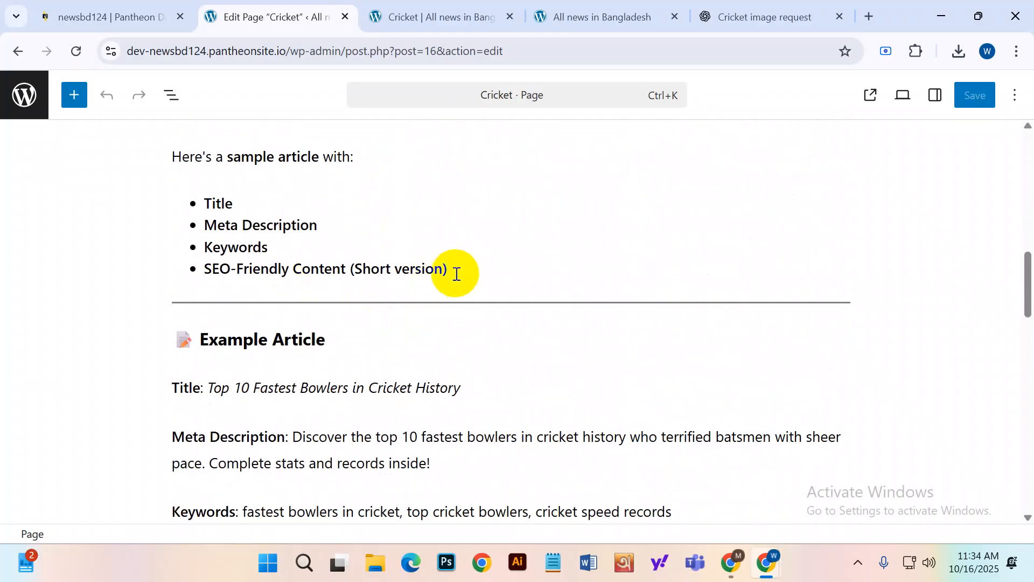
click(457, 268)
key(Return)
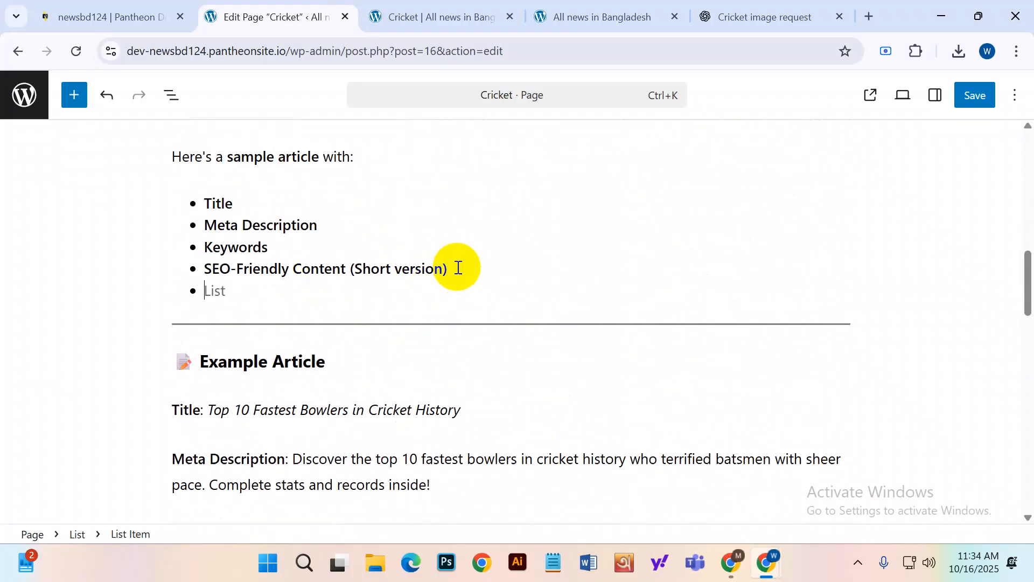
click(75, 97)
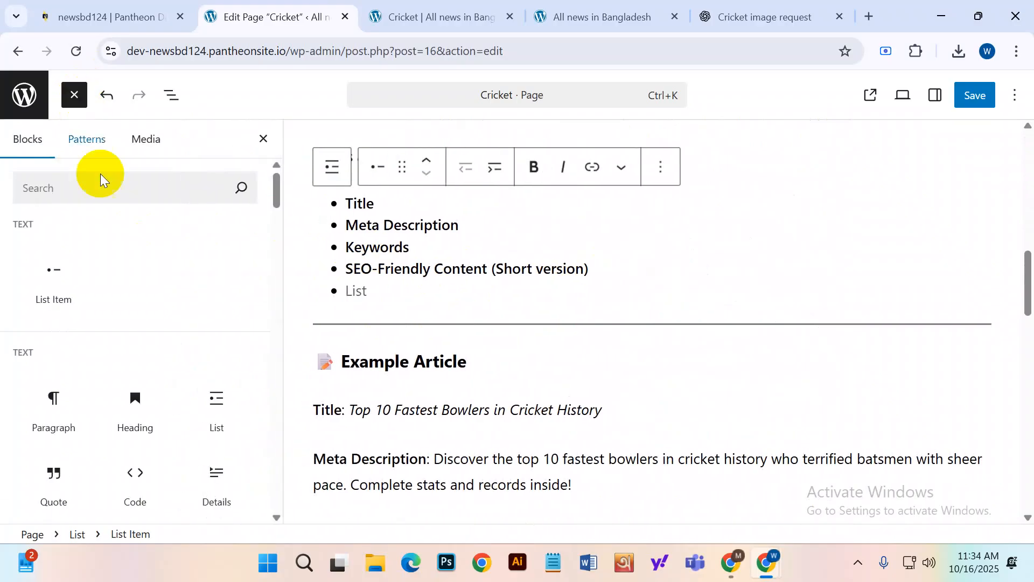
Insert an Image block below the list and upload Cricket .png from Downloads into it.
scroll(138, 385, down, 2)
scroll(145, 406, down, 3)
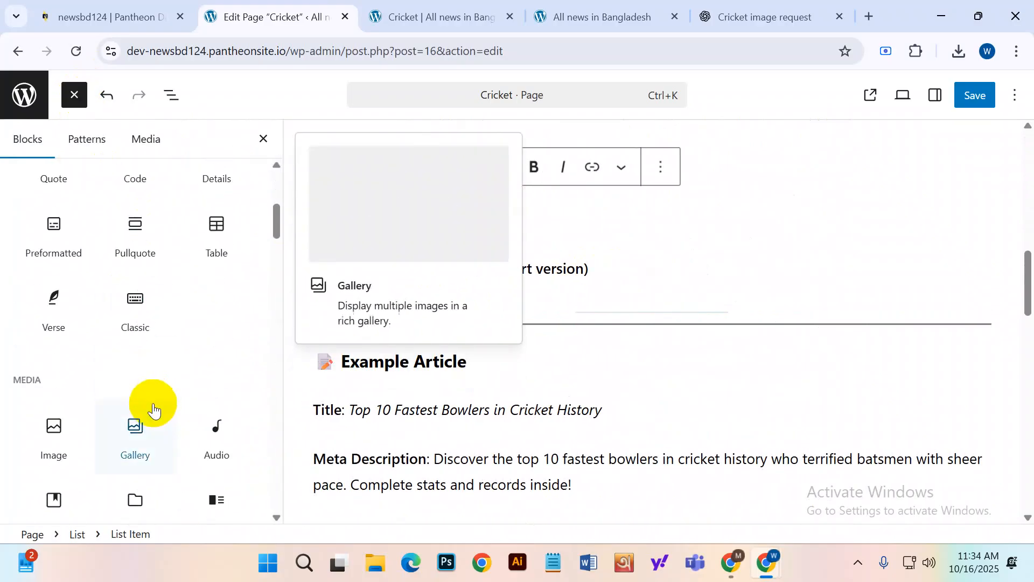
scroll(59, 349, down, 2)
click(59, 349)
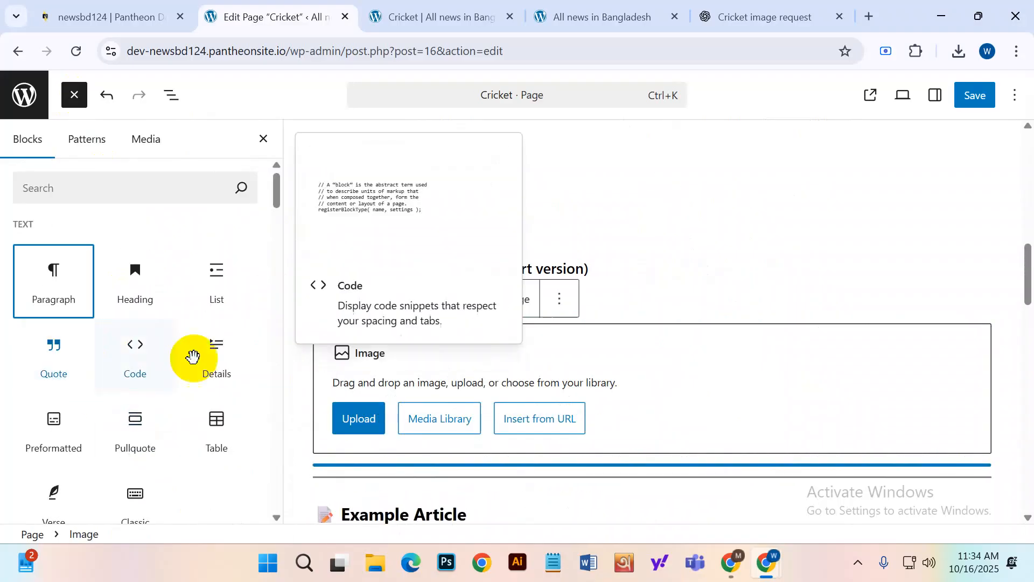
click(364, 420)
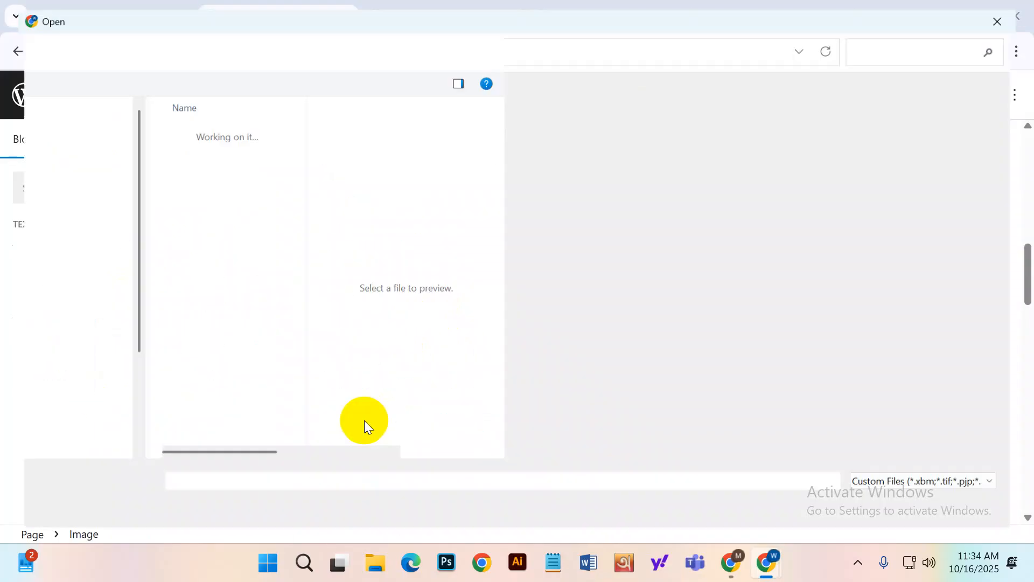
click(201, 150)
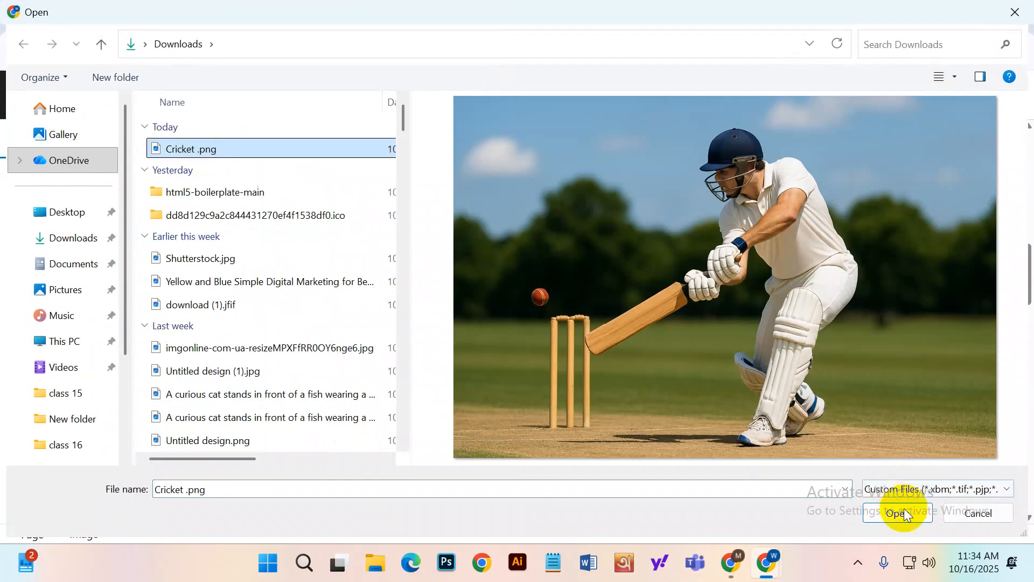
click(896, 513)
scroll(559, 387, down, 3)
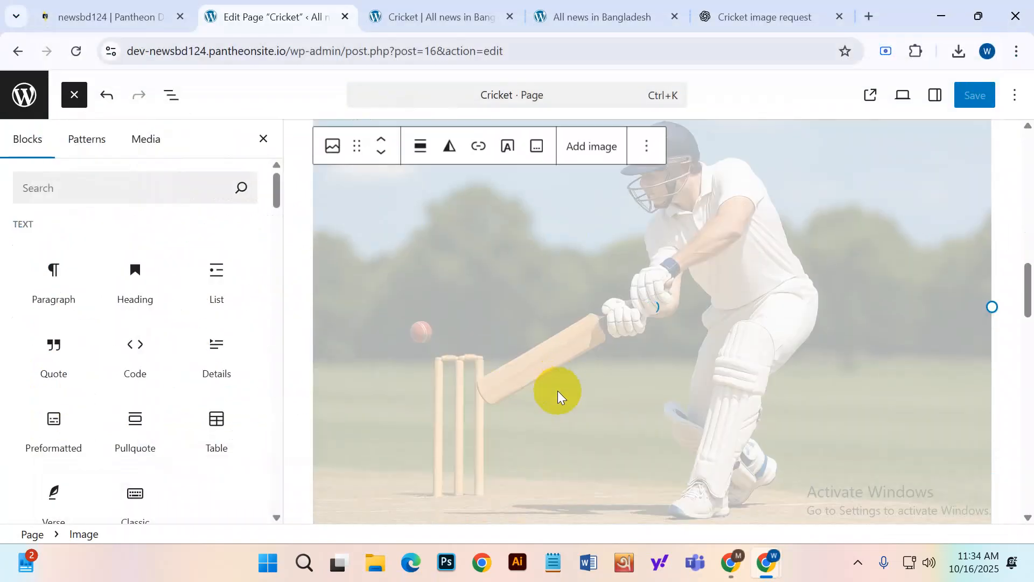
scroll(558, 396, down, 4)
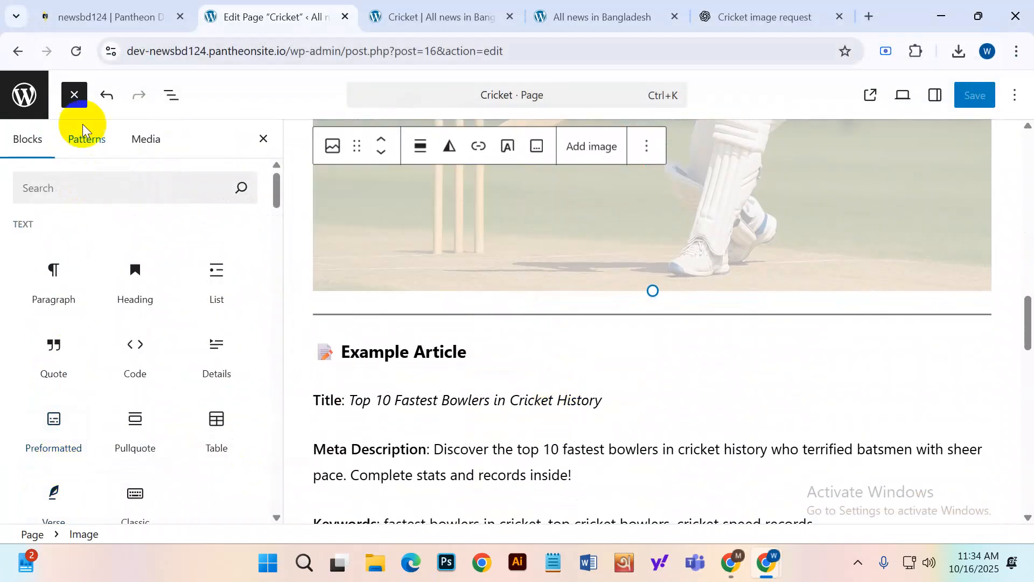
scroll(76, 447, down, 3)
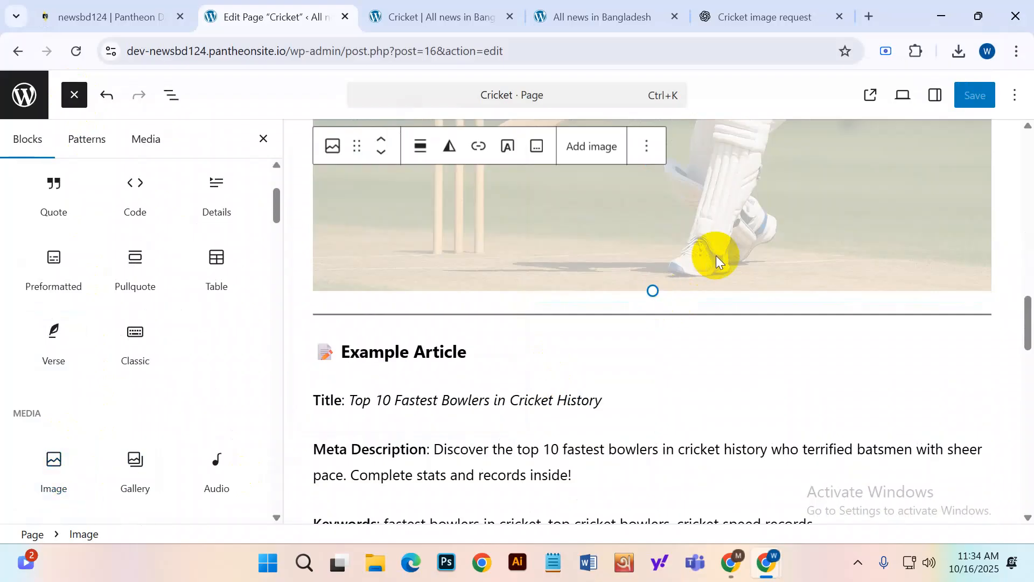
scroll(711, 254, up, 10)
scroll(861, 226, up, 5)
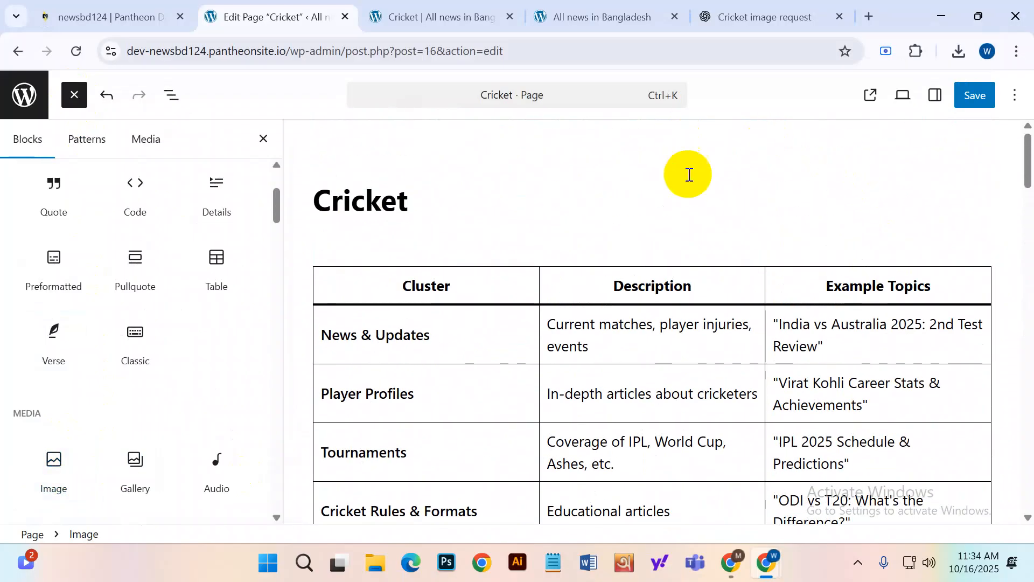
scroll(722, 248, down, 10)
scroll(747, 357, down, 5)
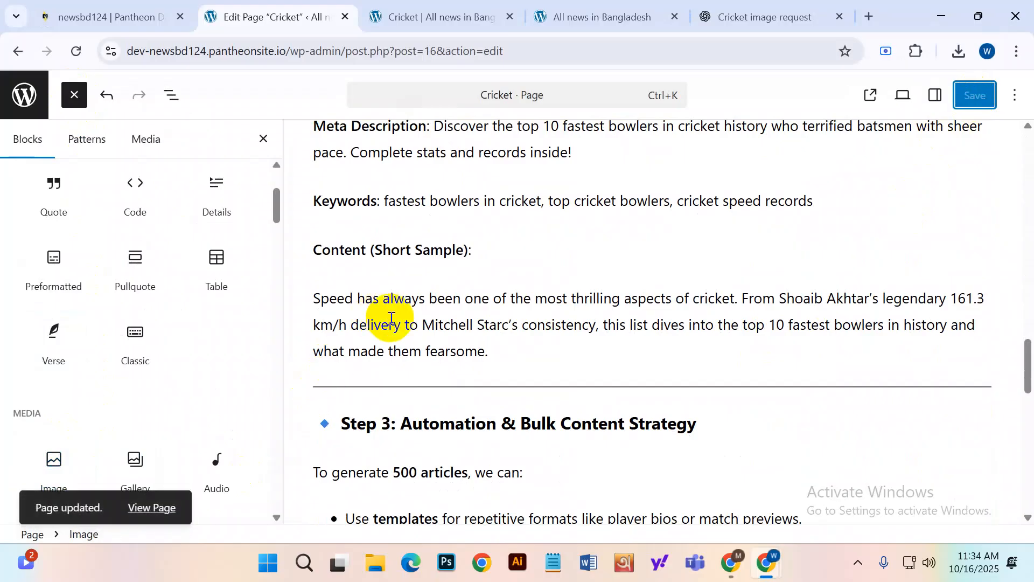
Reload the live 'Cricket | All news in Bangladesh' tab and scroll to the batsman image.
click(426, 6)
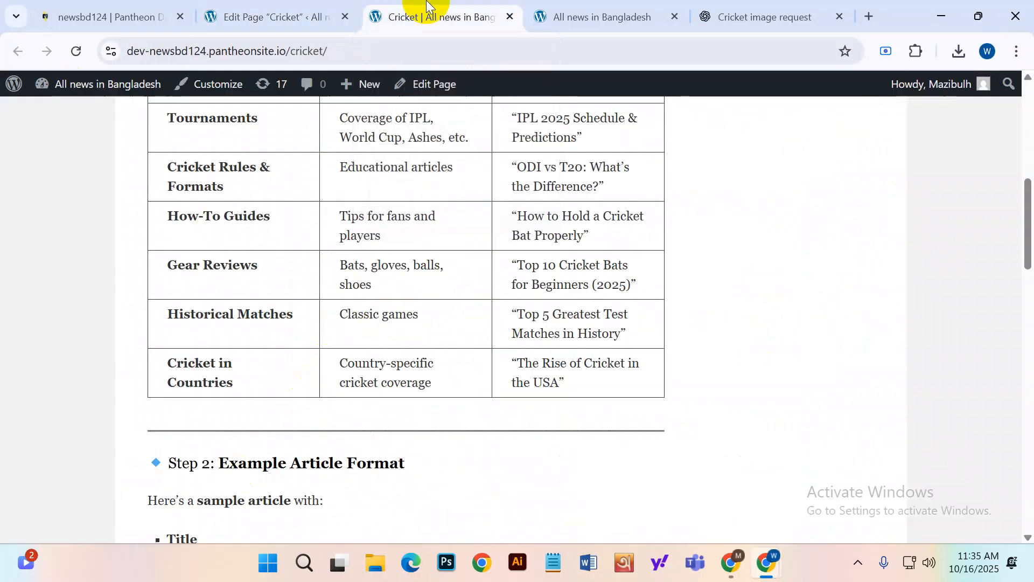
click(77, 51)
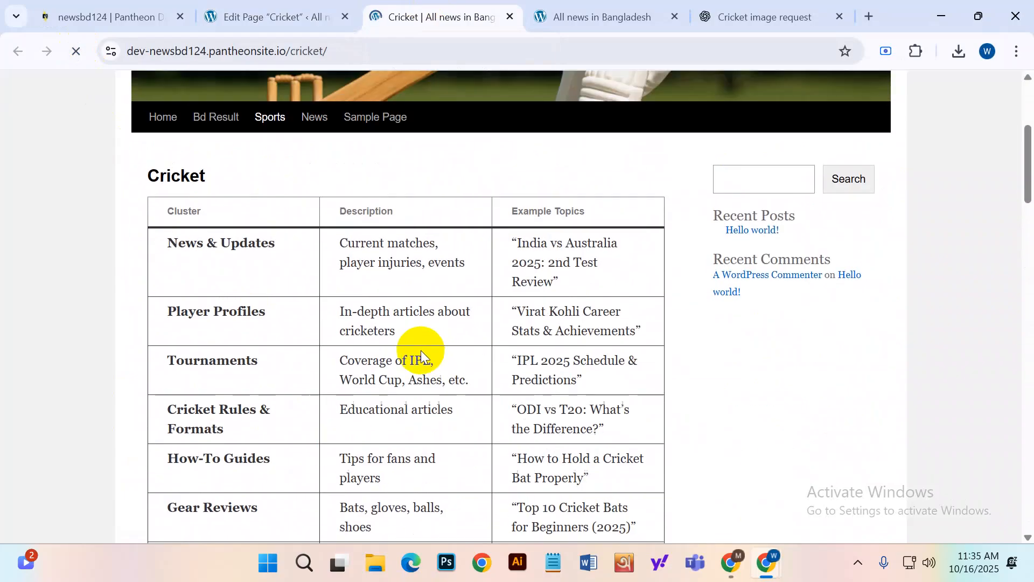
scroll(417, 348, up, 3)
scroll(495, 310, down, 4)
scroll(490, 309, down, 10)
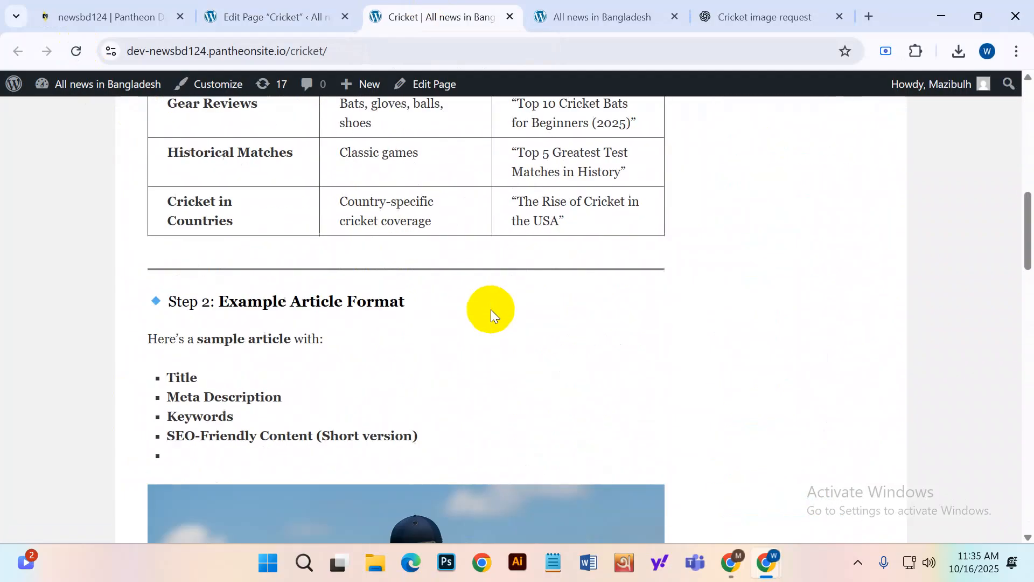
scroll(486, 307, down, 4)
scroll(484, 305, up, 6)
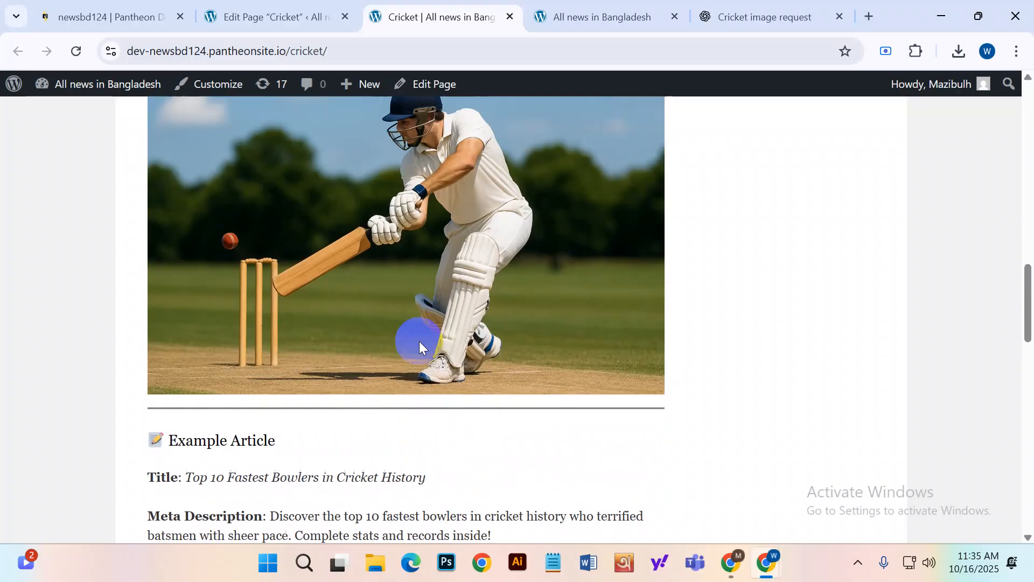
scroll(420, 355, down, 3)
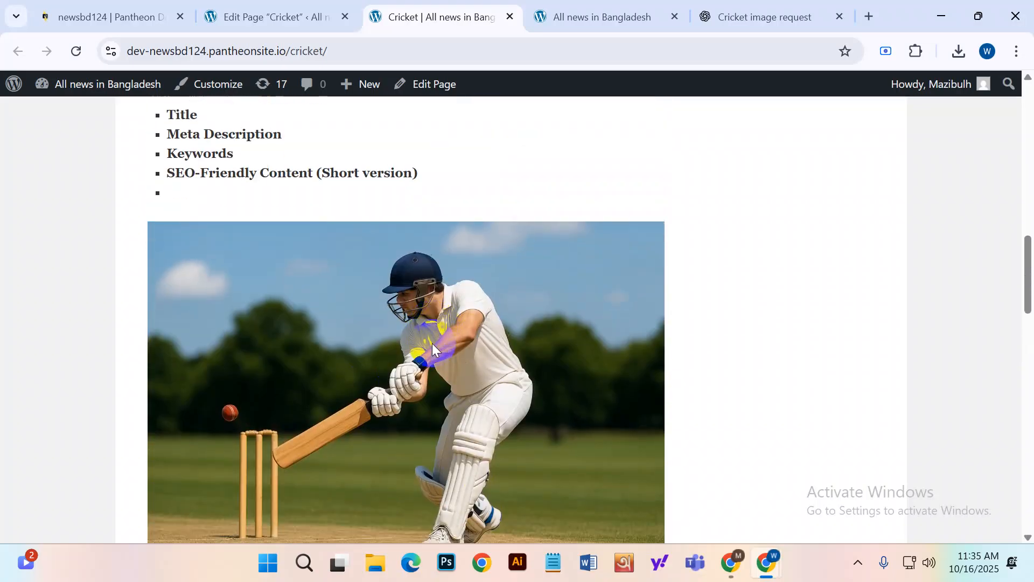
scroll(431, 341, down, 1)
scroll(431, 342, up, 20)
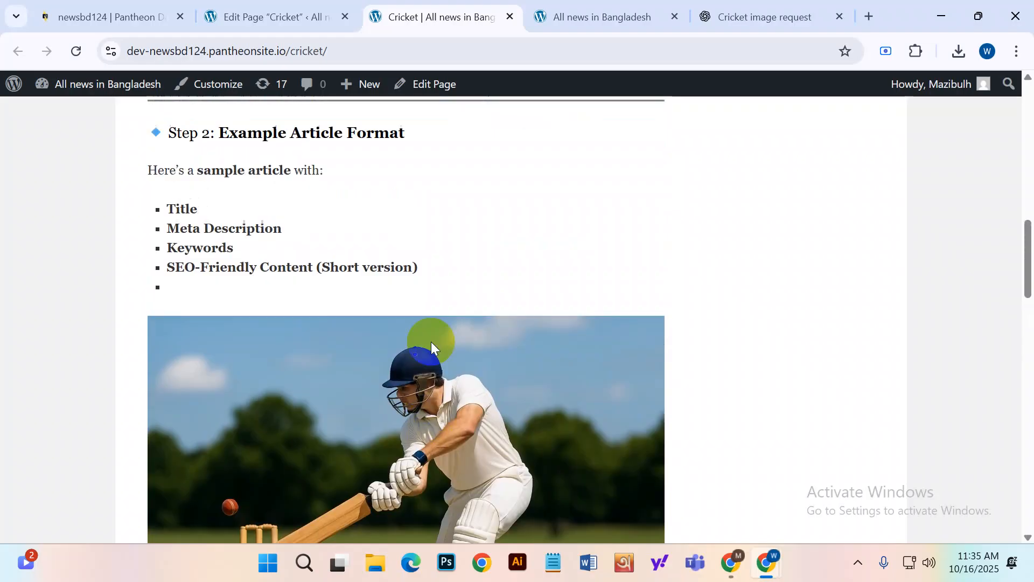
scroll(429, 339, up, 2)
Reopen the Cricket page in the editor from the Pages list, briefly browsing the block list.
click(269, 17)
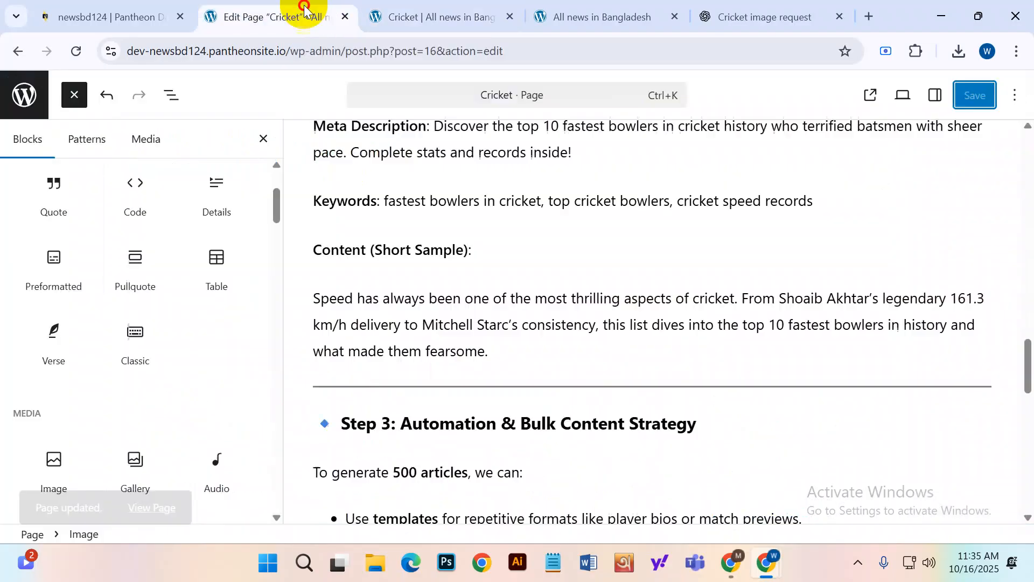
scroll(51, 197, up, 2)
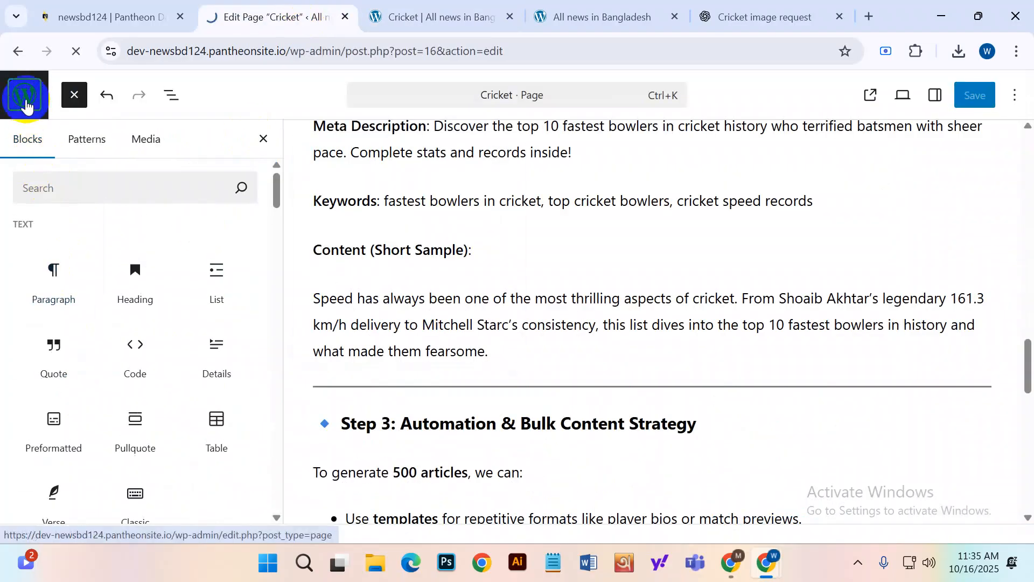
click(24, 102)
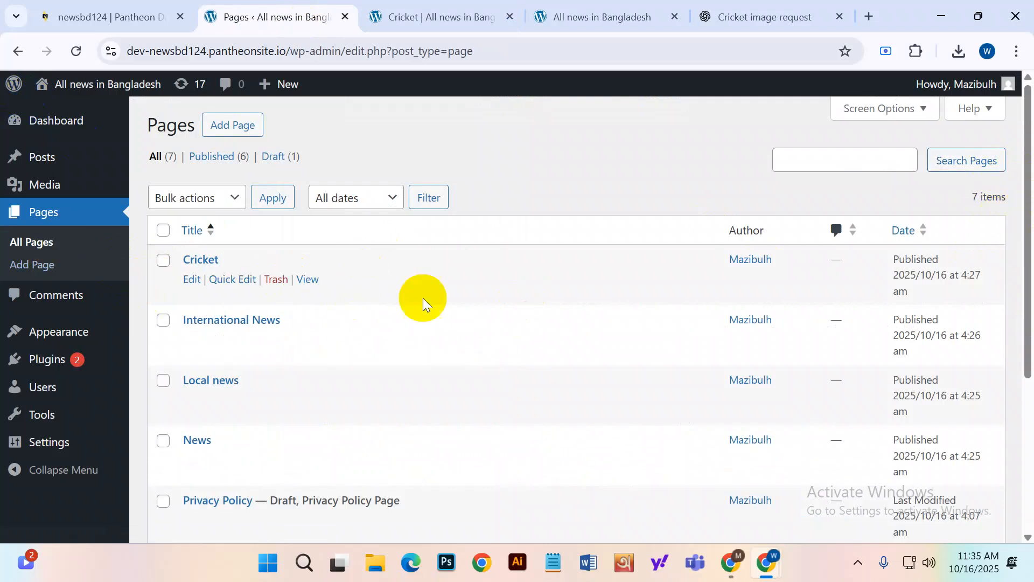
click(193, 279)
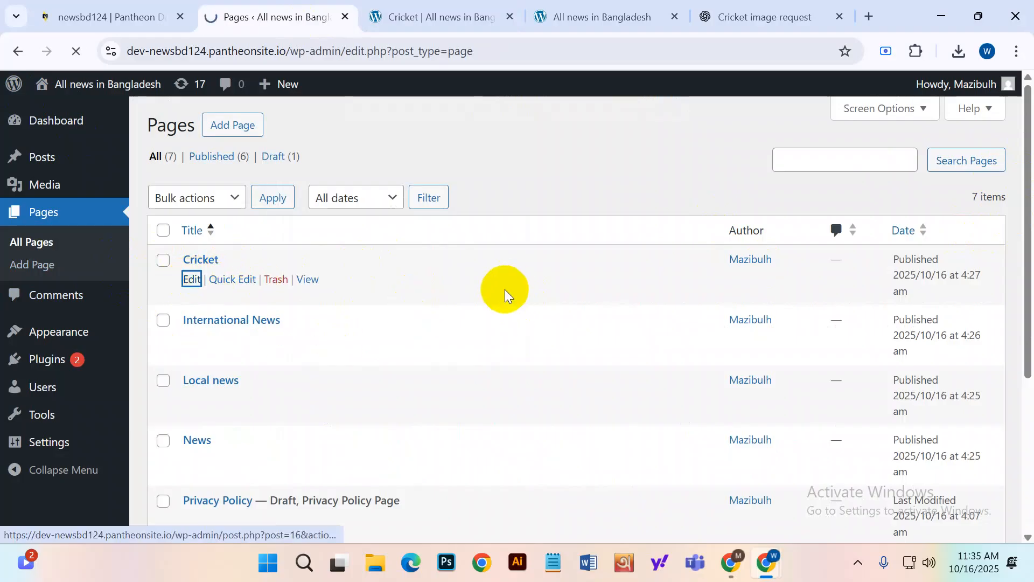
scroll(318, 296, down, 15)
scroll(310, 305, down, 5)
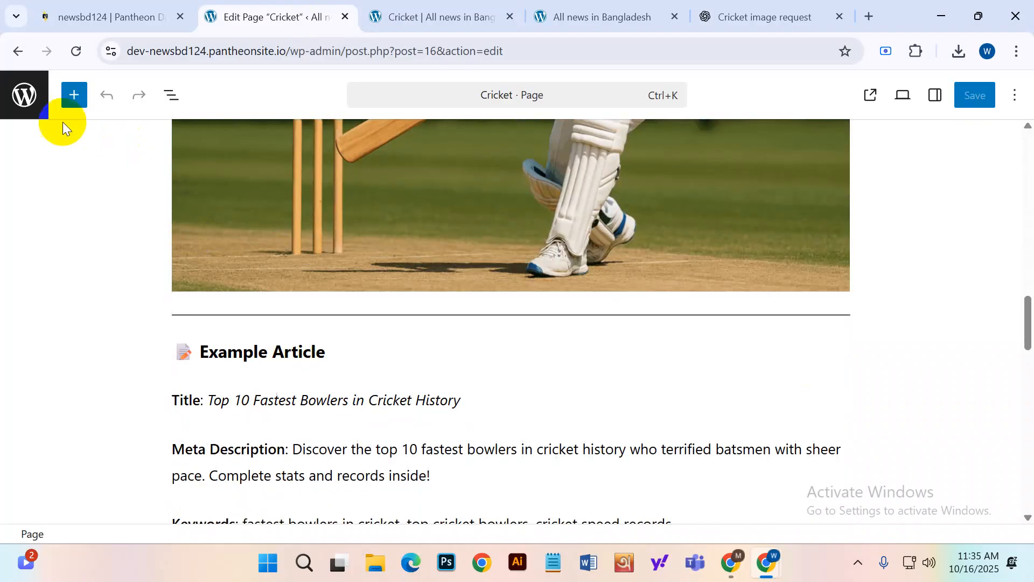
click(67, 101)
scroll(92, 323, down, 5)
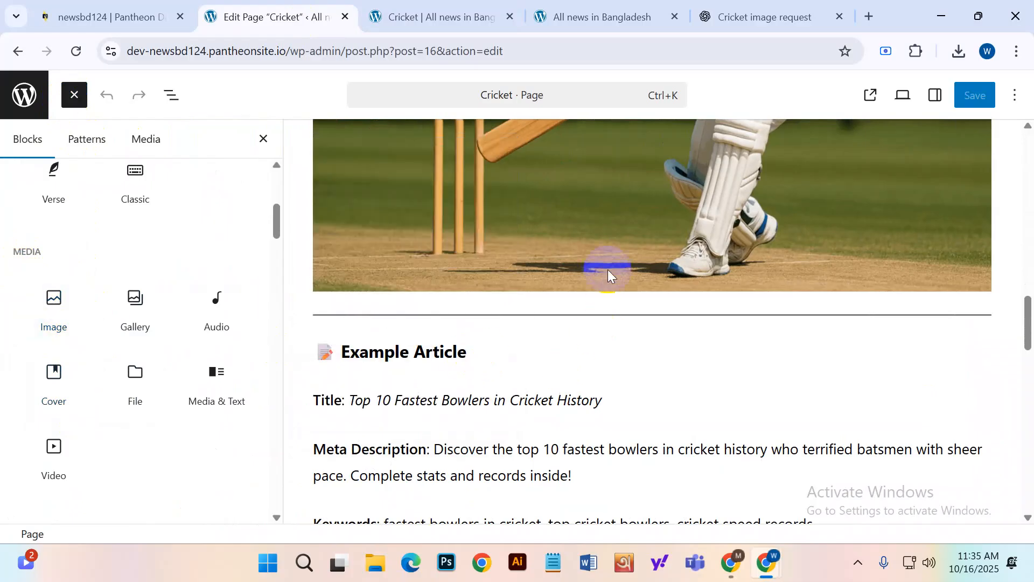
scroll(608, 269, up, 10)
scroll(76, 167, up, 5)
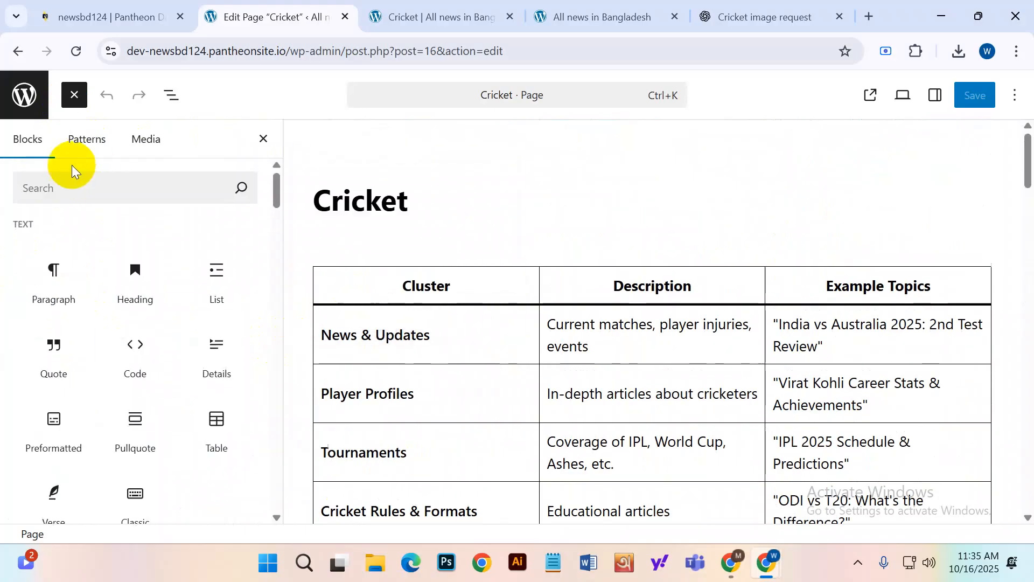
click(74, 96)
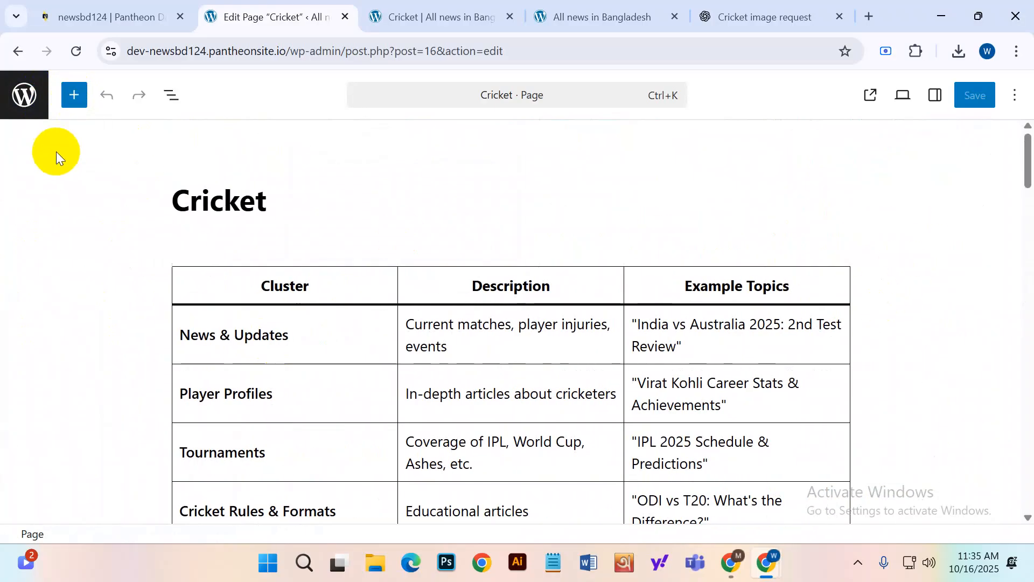
click(24, 95)
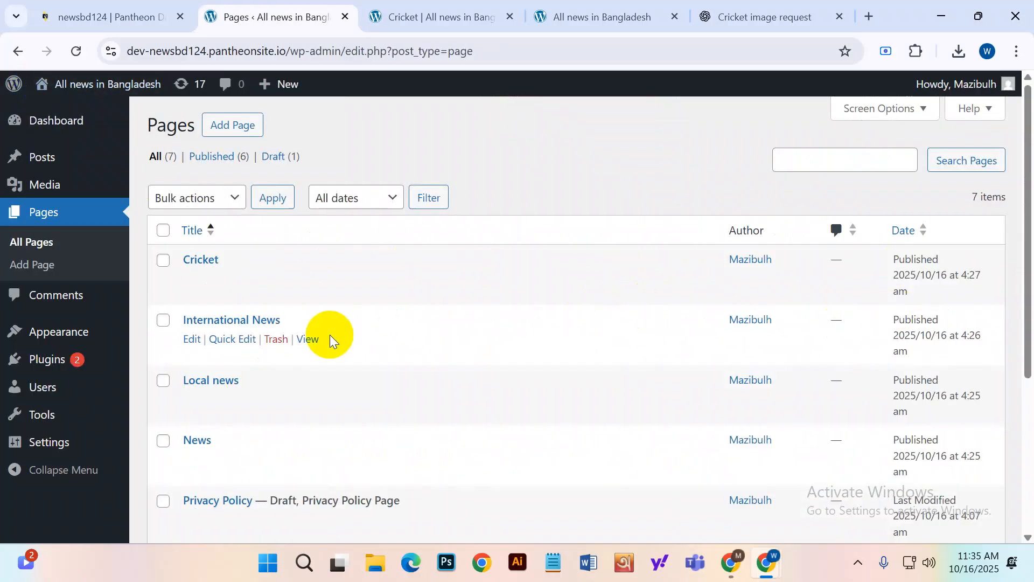
click(195, 281)
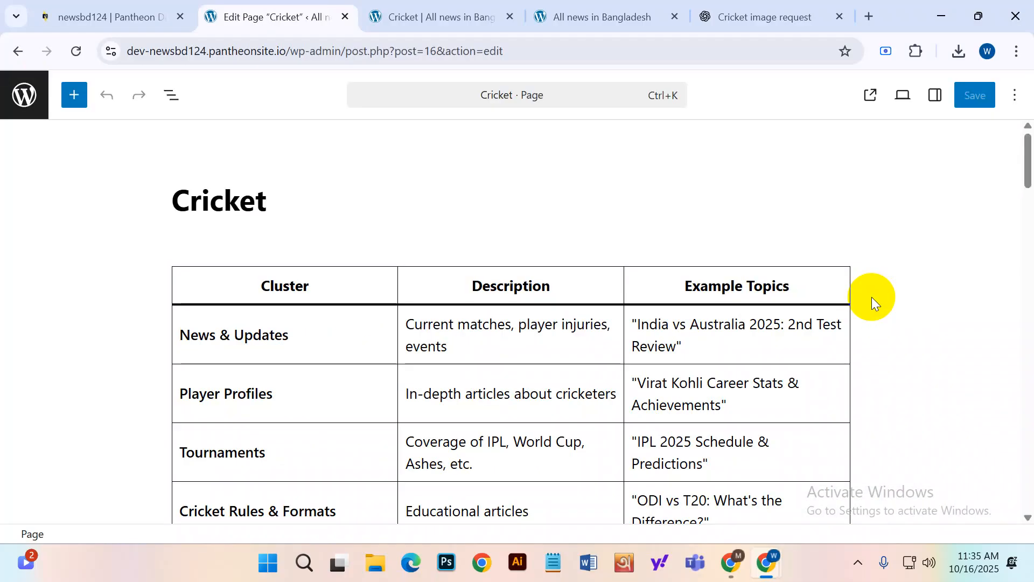
Remove the Cricket page's featured image in Settings and save the page.
click(934, 94)
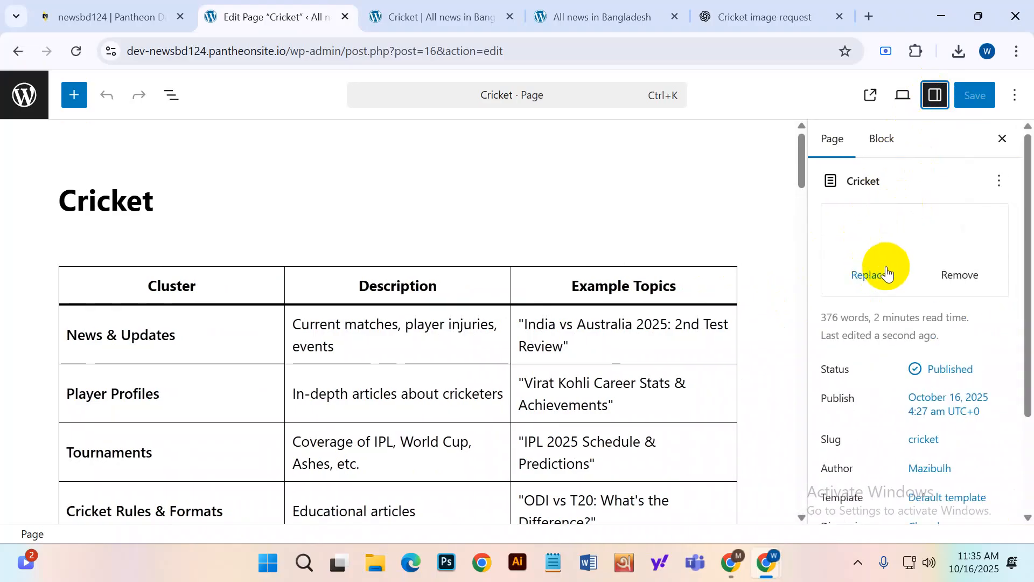
scroll(914, 274, down, 2)
scroll(913, 275, up, 2)
mouse_move(878, 265)
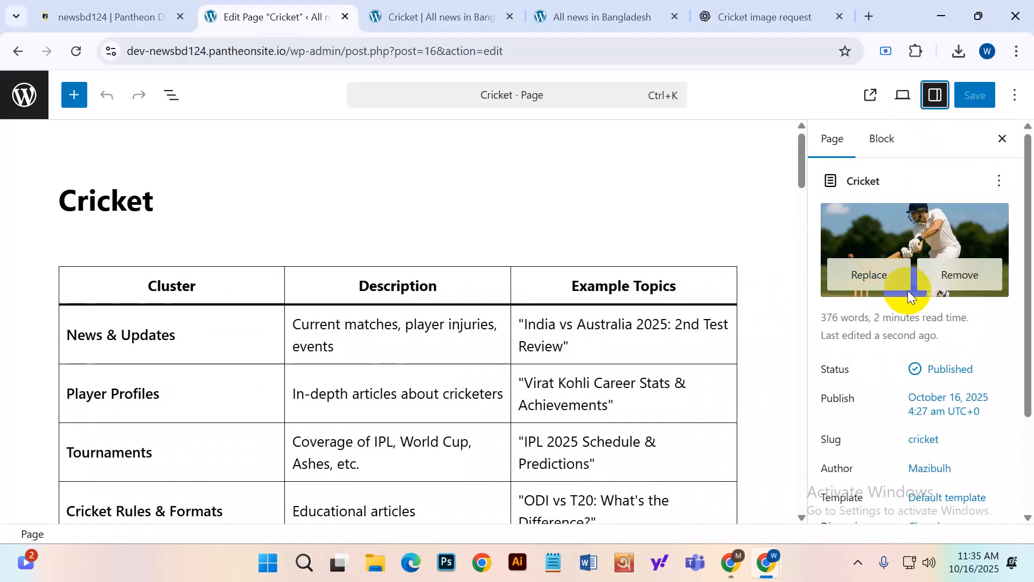
click(942, 289)
click(978, 97)
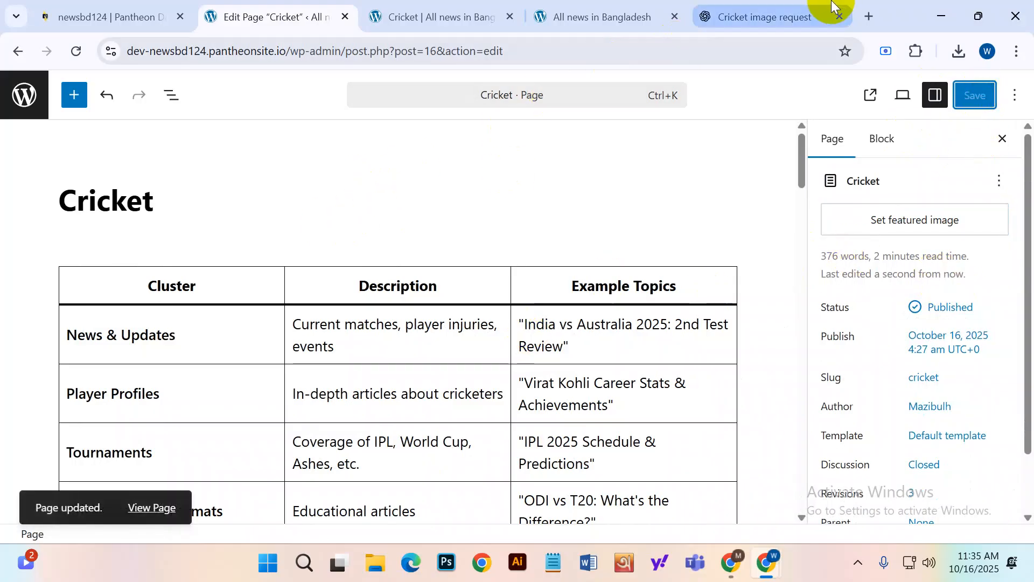
click(774, 6)
click(423, 17)
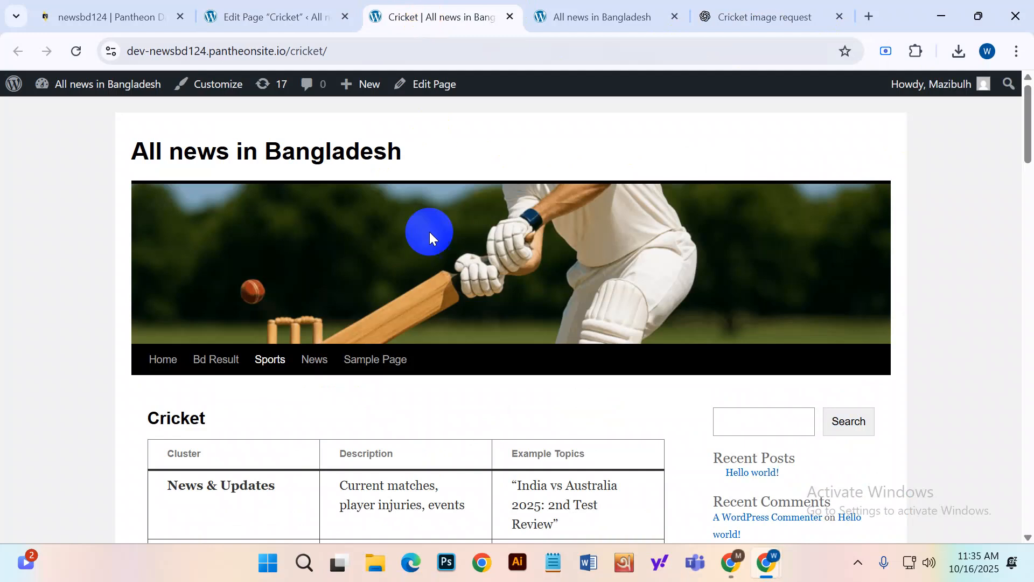
Reload the live Cricket page and confirm the default header with the batsman image in the content.
click(83, 52)
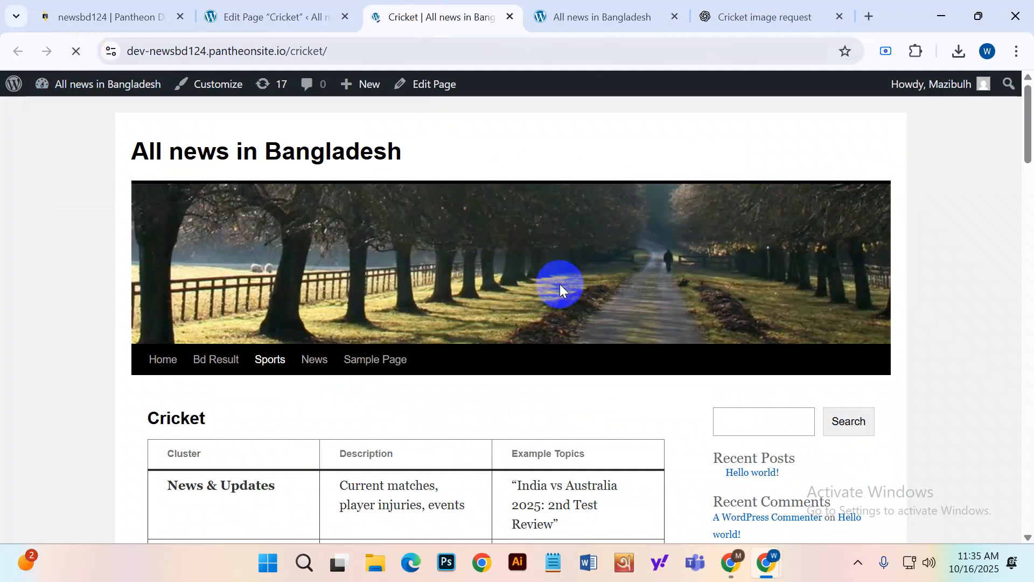
scroll(519, 300, down, 20)
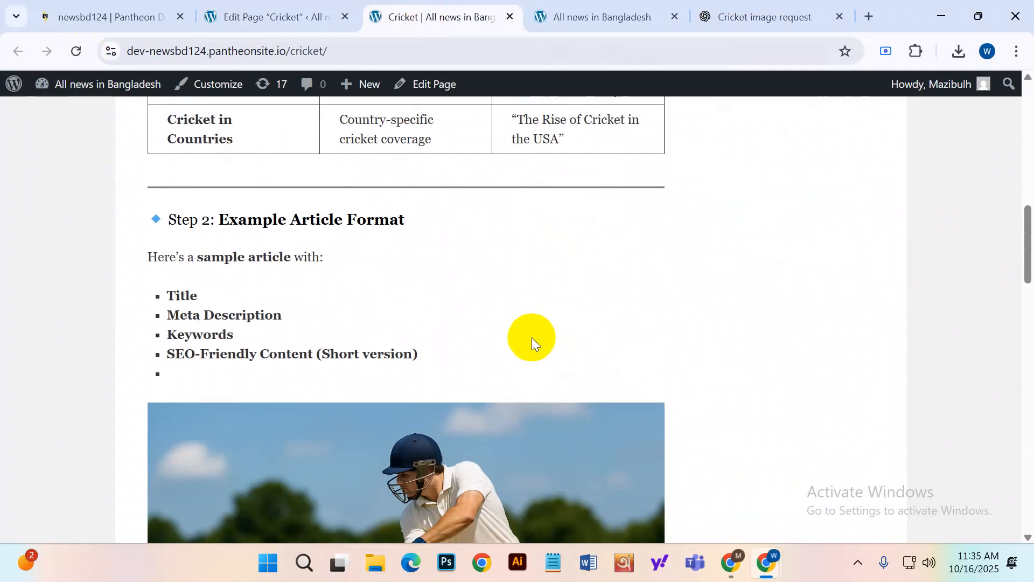
scroll(425, 377, down, 1)
scroll(420, 385, up, 8)
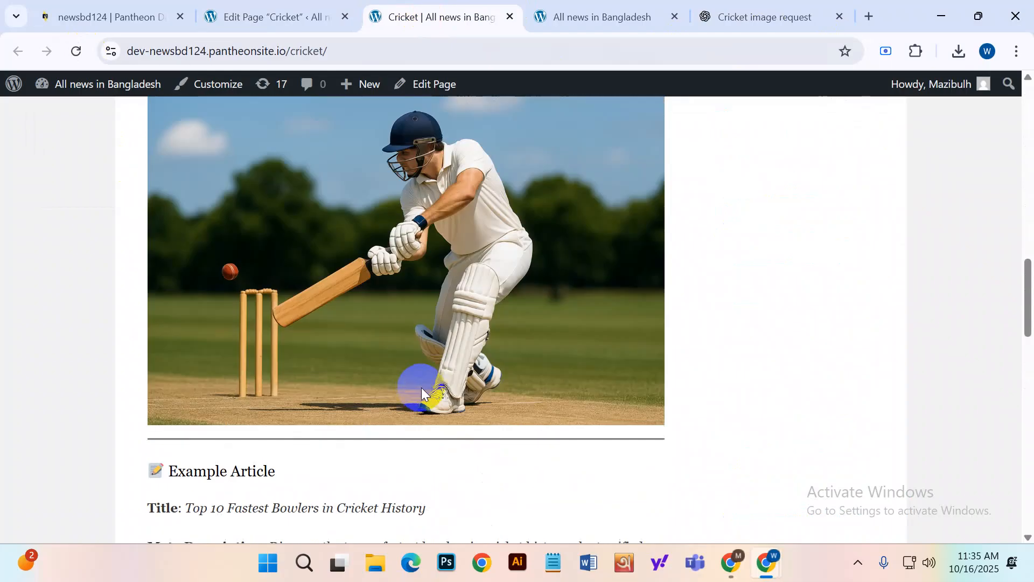
scroll(409, 366, down, 7)
scroll(376, 380, down, 18)
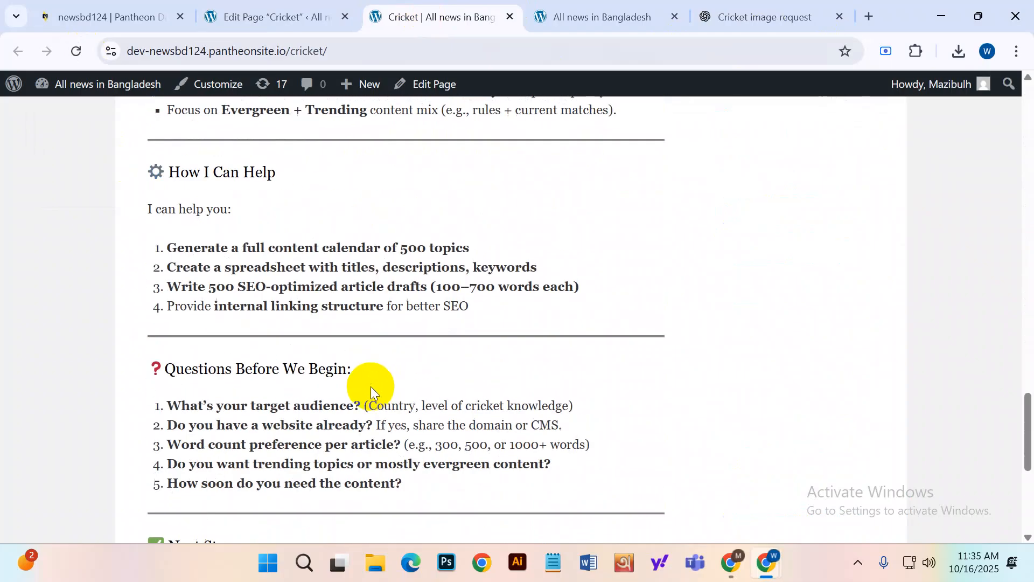
scroll(367, 389, up, 15)
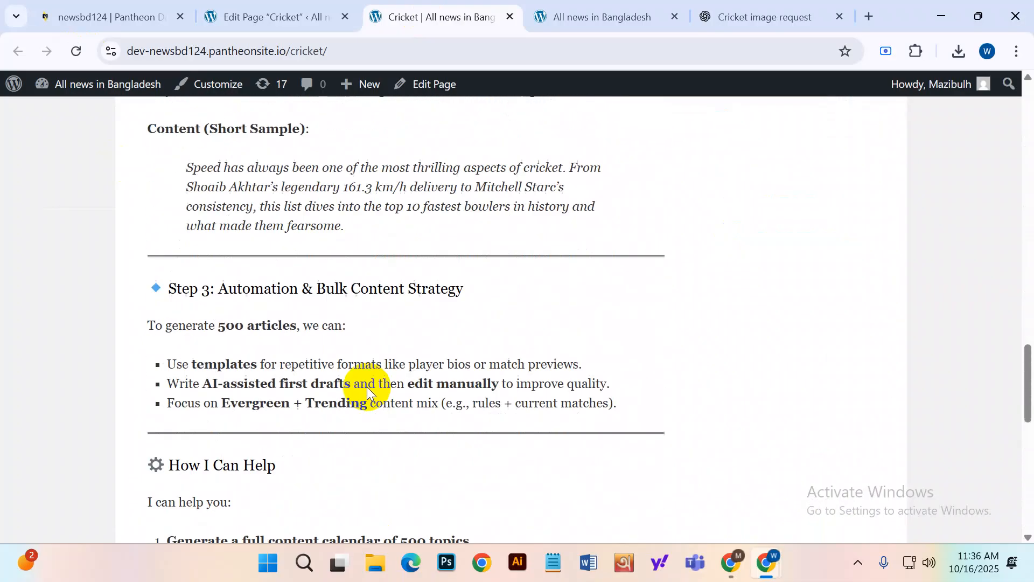
scroll(373, 372, up, 12)
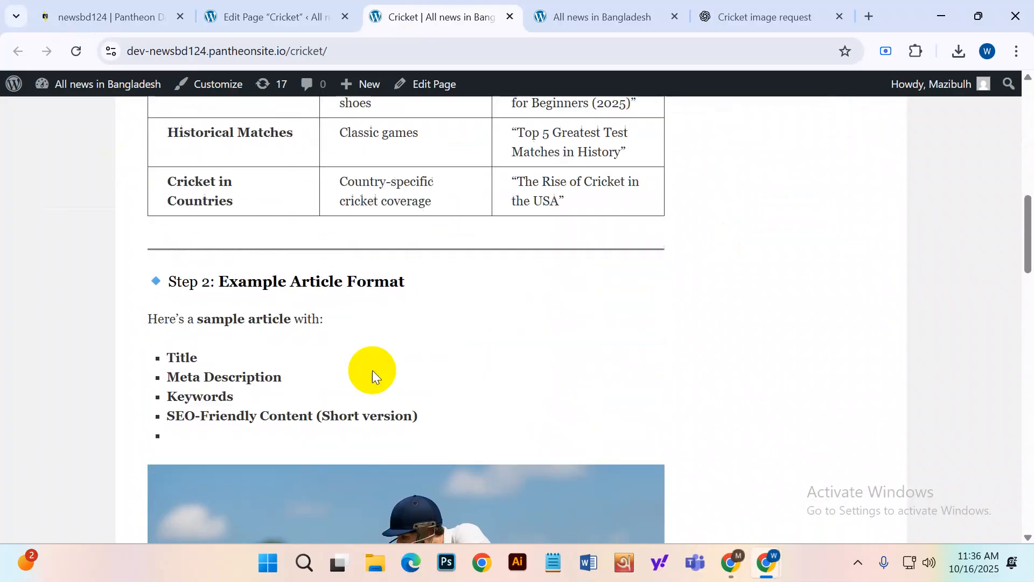
scroll(312, 350, up, 3)
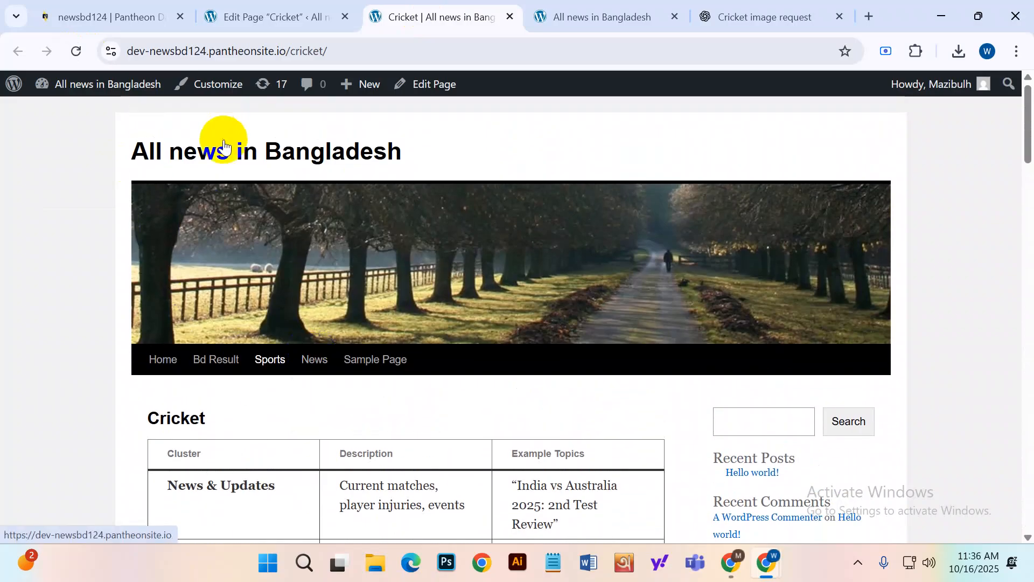
Go to the site's homepage via the site title, showing the tree-lined header above Hello world.
drag(131, 147, 347, 156)
click(330, 154)
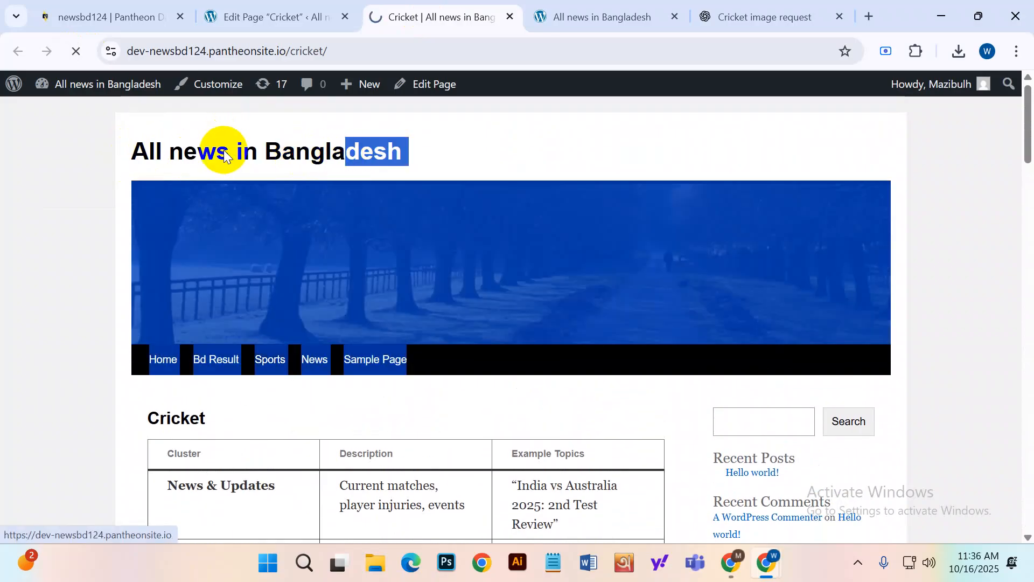
scroll(412, 312, down, 3)
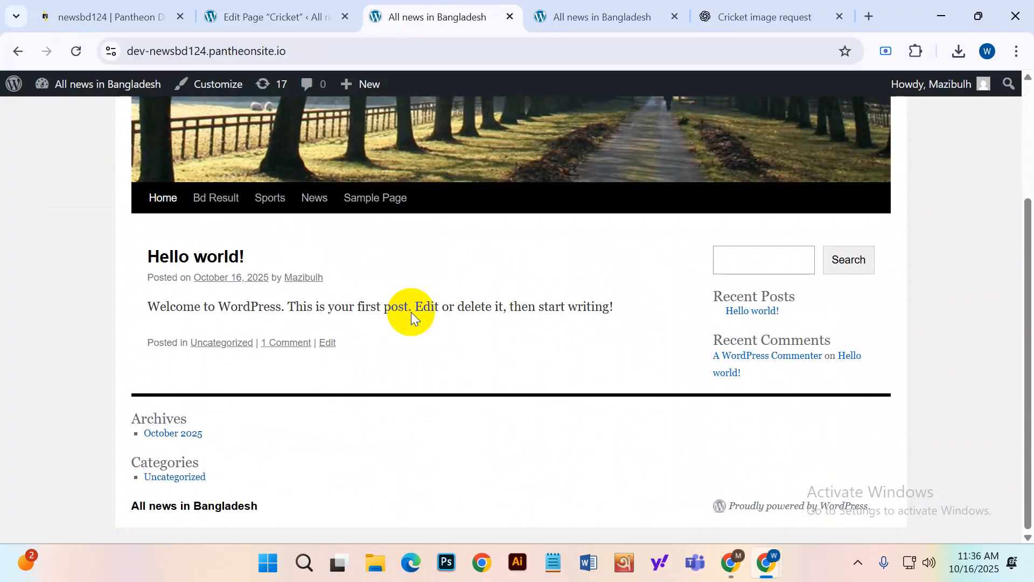
scroll(416, 333, up, 3)
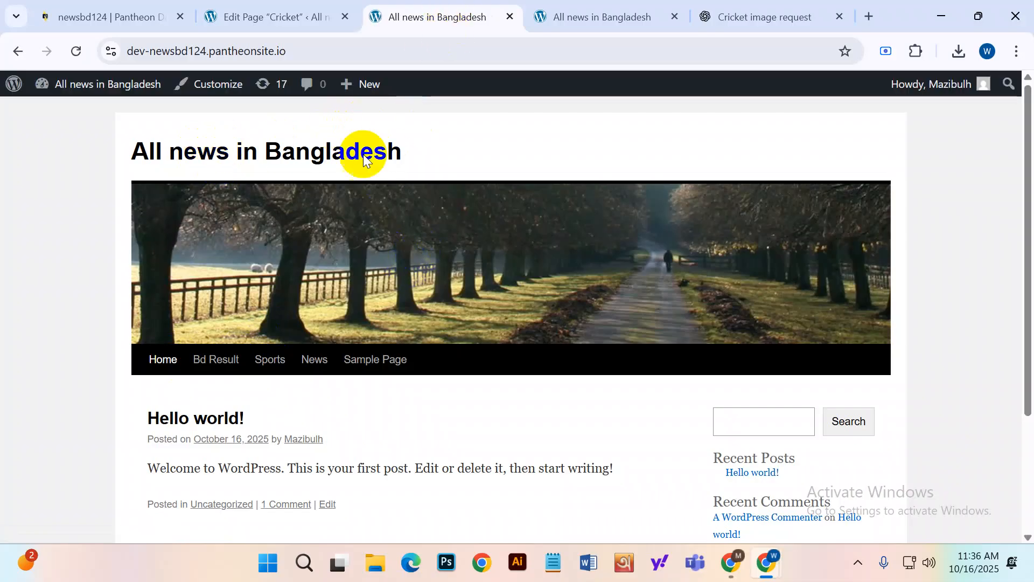
click(326, 52)
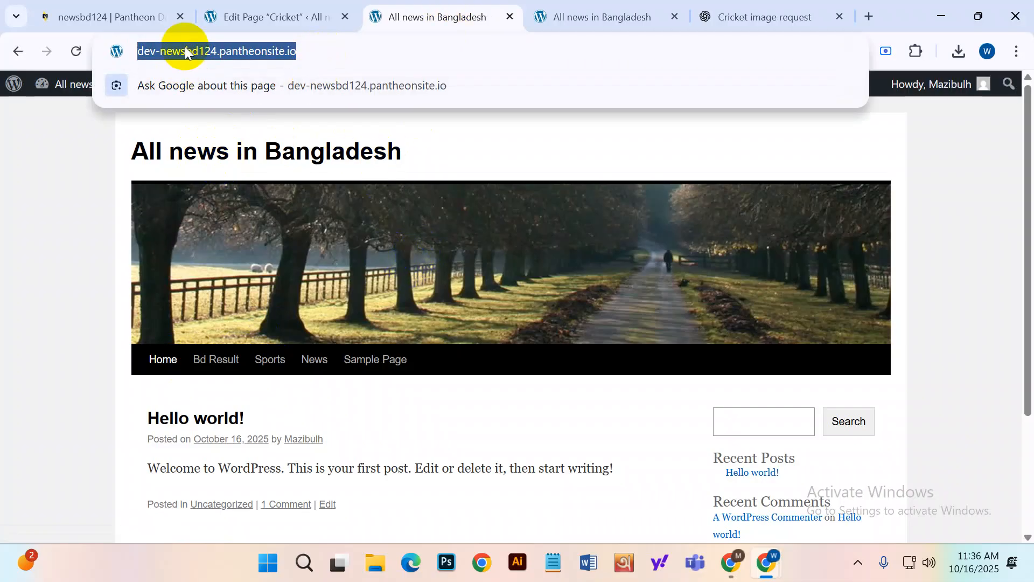
click(439, 142)
scroll(546, 372, down, 3)
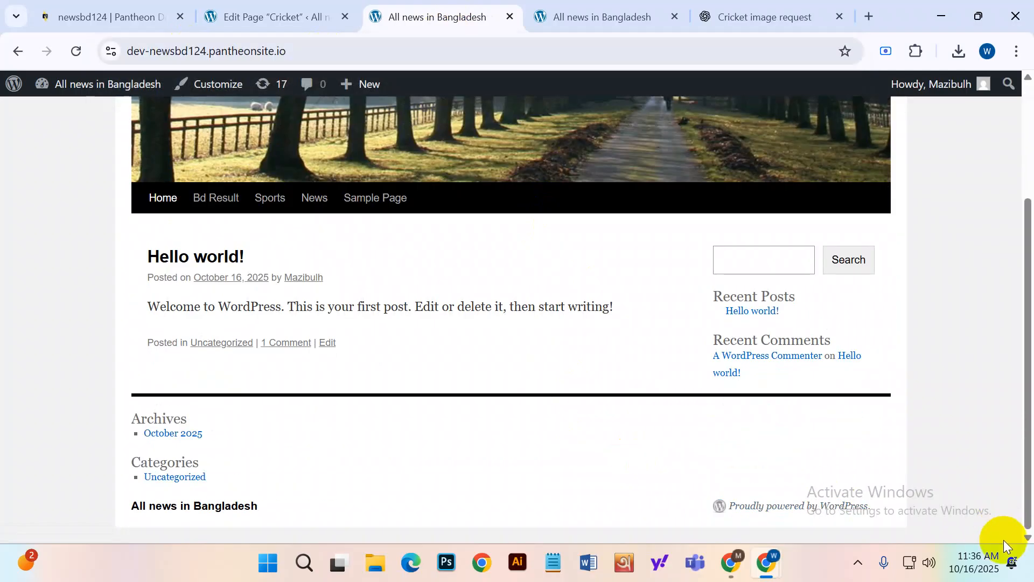